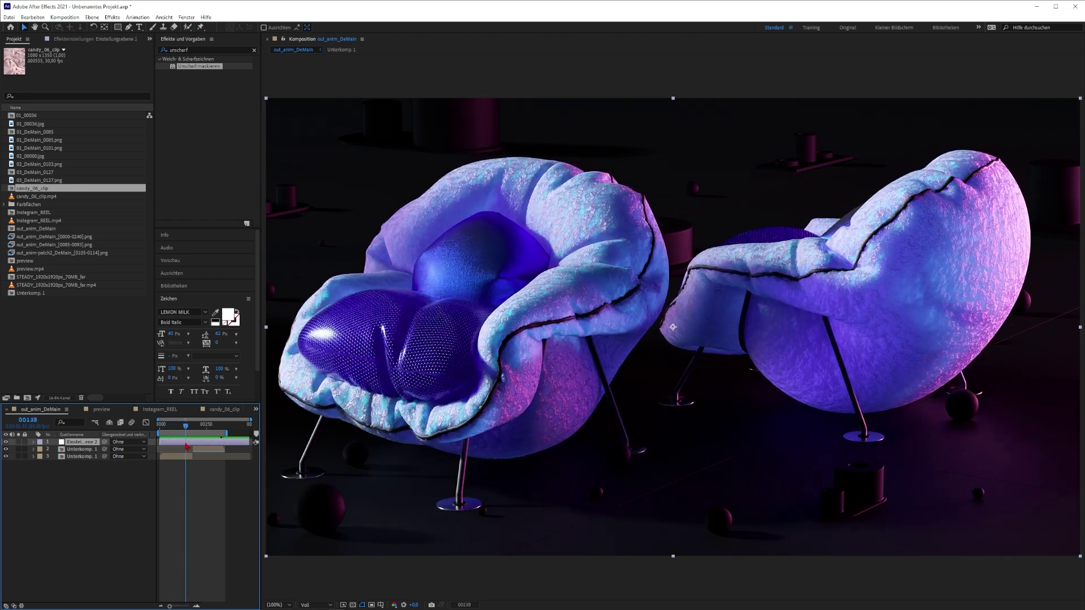
Review the cloth transformation of the chairs in the out_anim_DeMain composition and the chair renders on the reference board.
drag(211, 451, 169, 472)
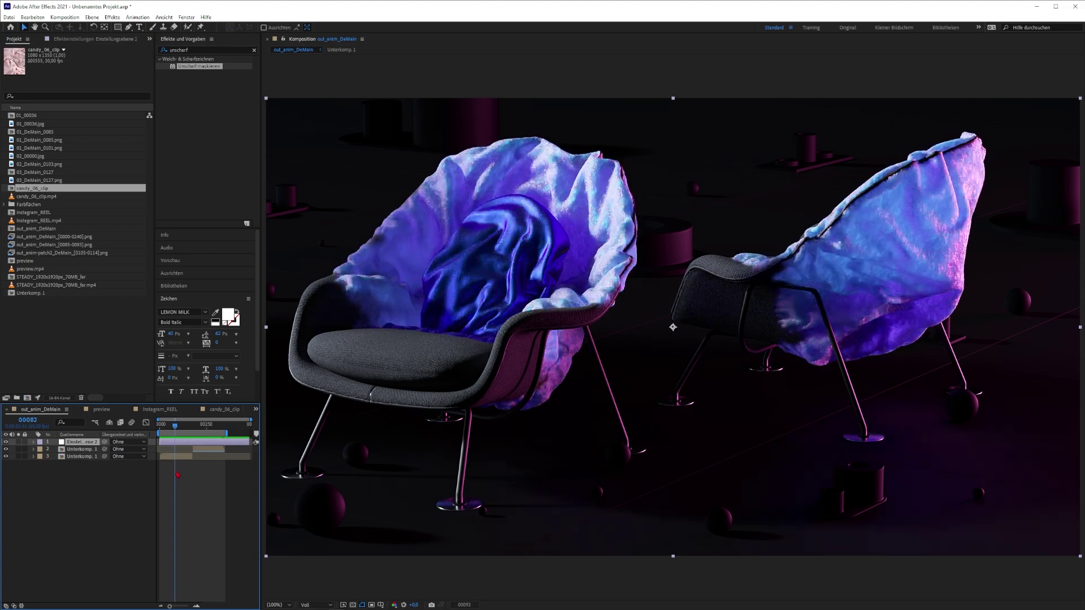
mouse_move(178, 476)
mouse_down()
mouse_move(216, 472)
mouse_move(167, 479)
mouse_up()
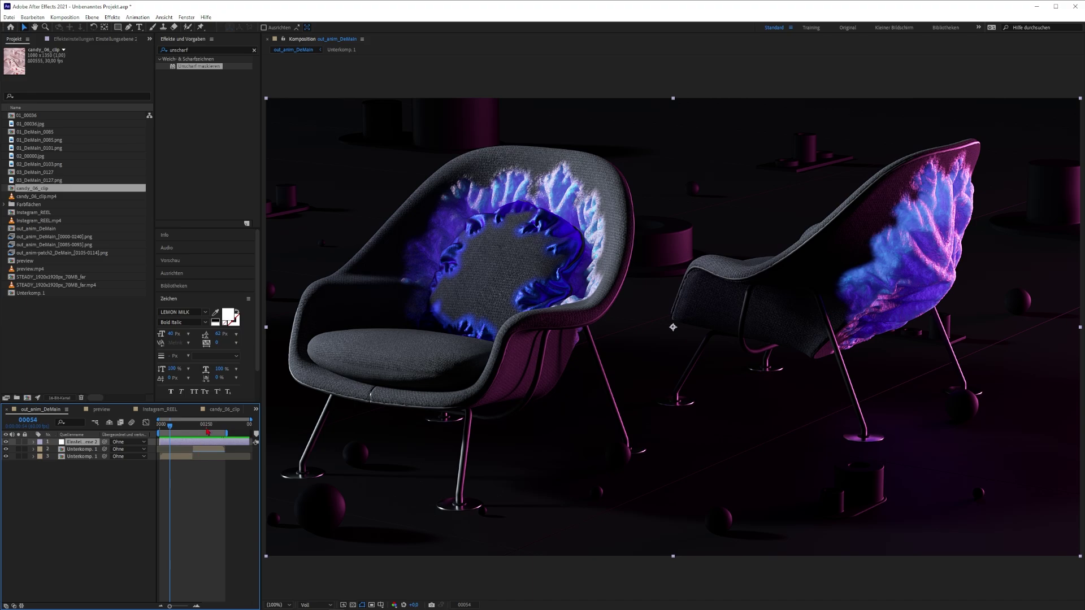
drag(215, 431, 174, 446)
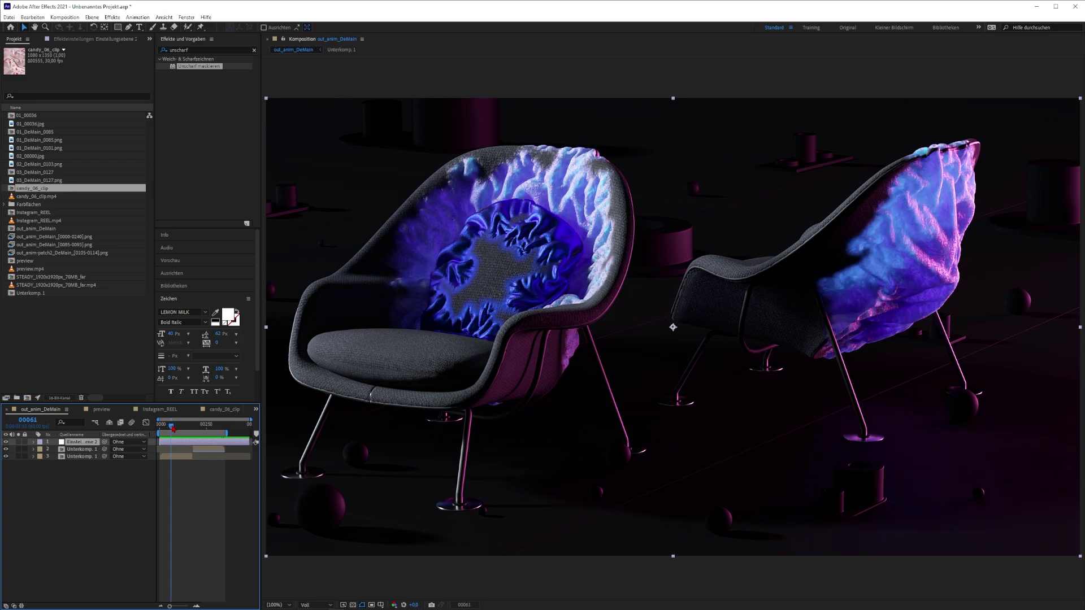
mouse_move(175, 428)
mouse_down()
mouse_move(191, 446)
mouse_move(169, 461)
mouse_move(170, 436)
mouse_move(179, 436)
mouse_move(169, 437)
mouse_up()
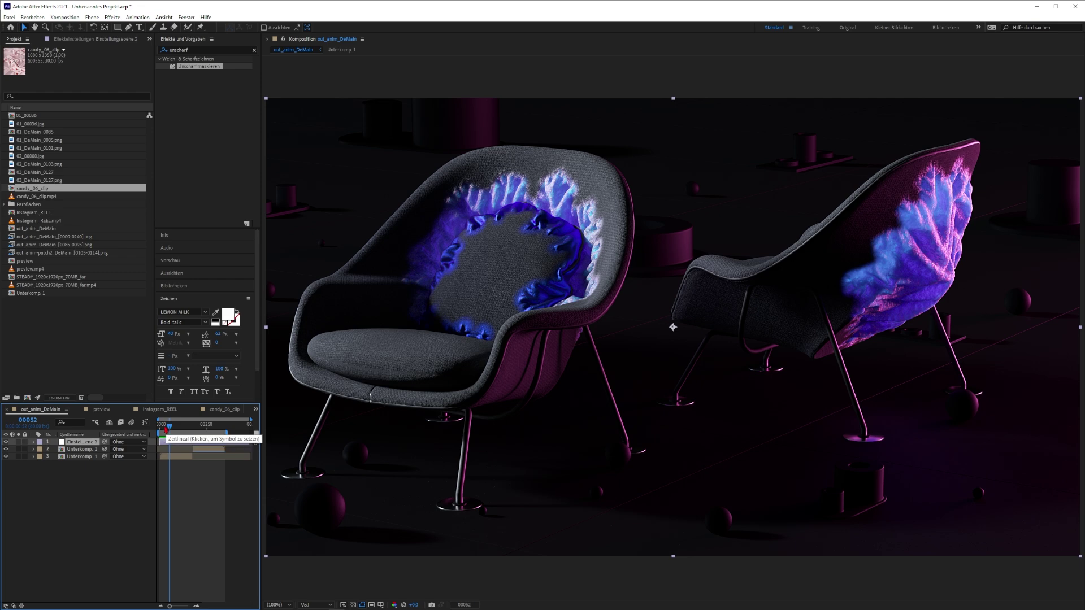
key(space)
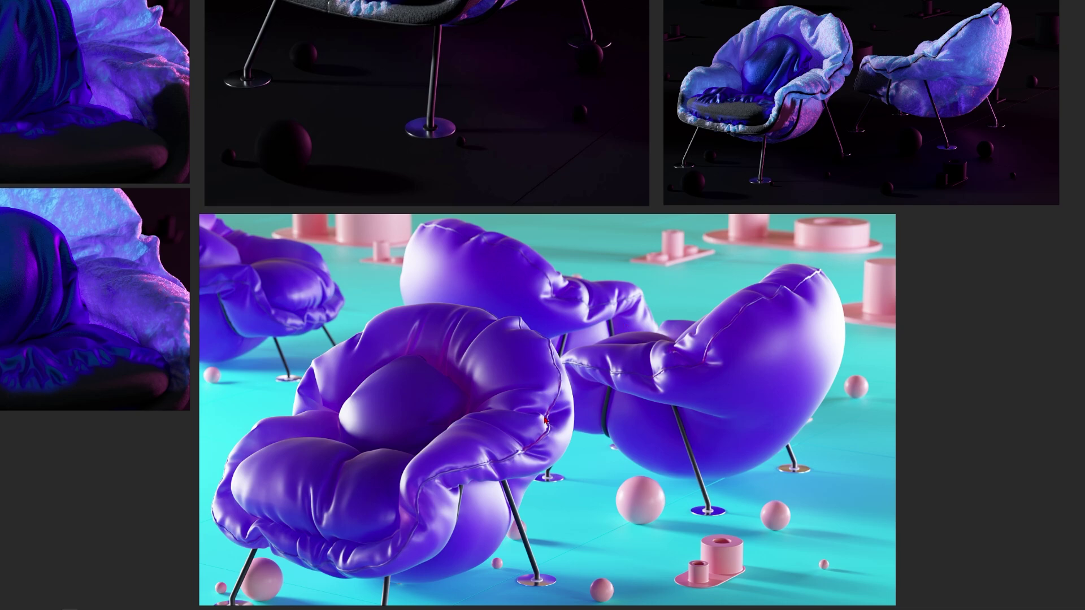
scroll(605, 403, down, 6)
middle_drag(900, 389, 530, 359)
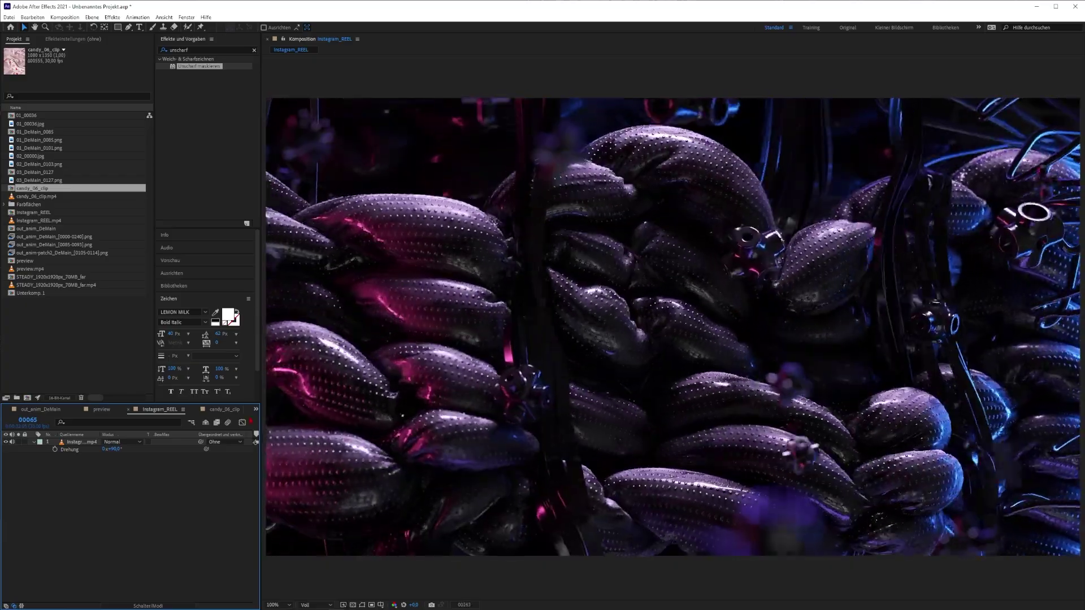
Return to After Effects, widen the timeline area and scrub through the Instagram_REEL composition to examine the knotted softbody animation.
drag(261, 402, 305, 407)
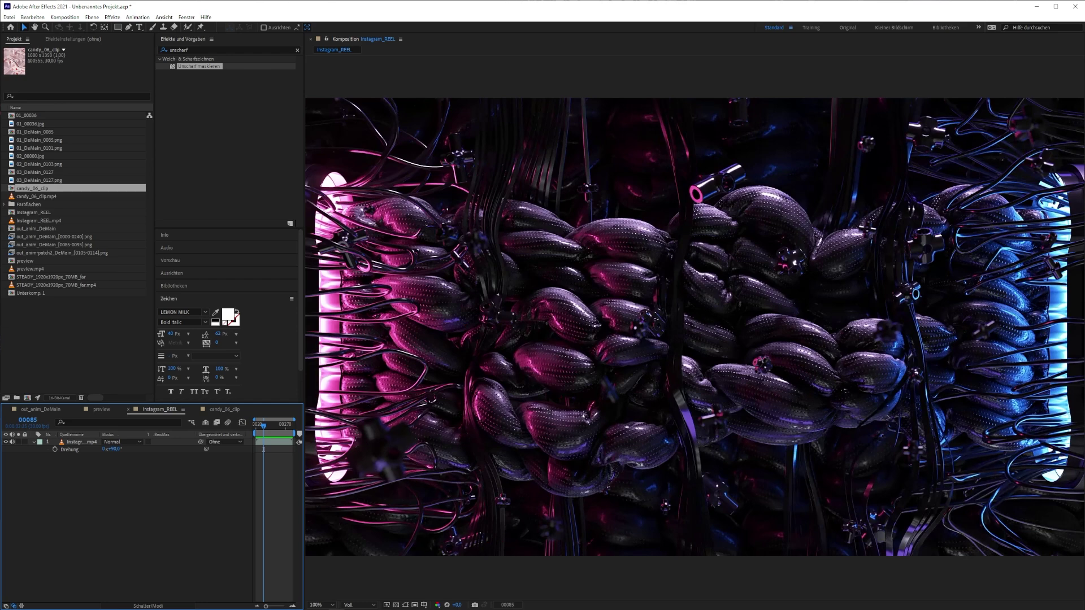
drag(264, 429, 268, 431)
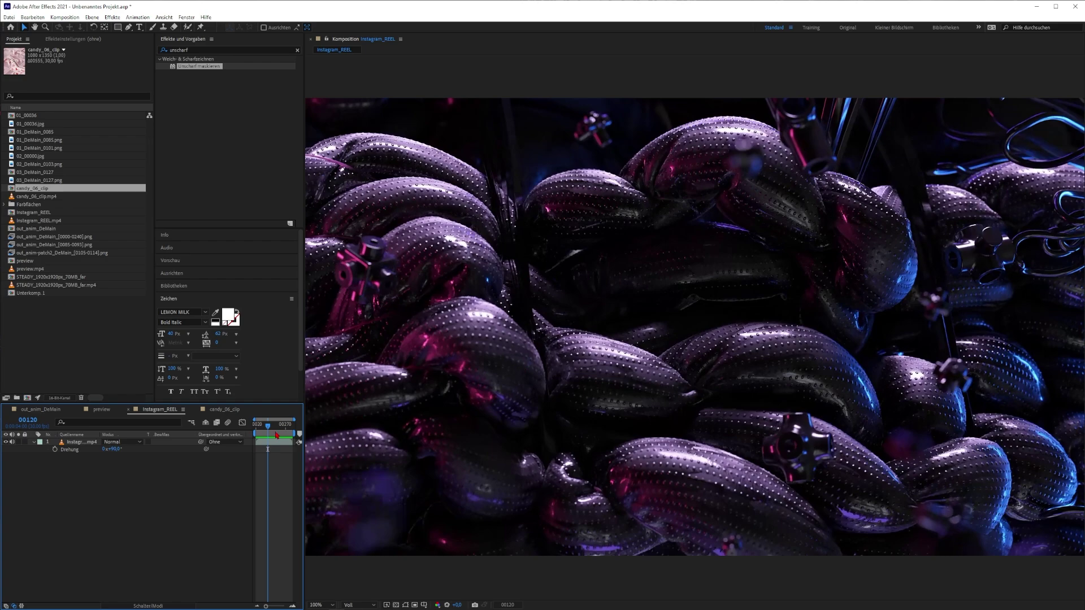
drag(277, 434, 272, 432)
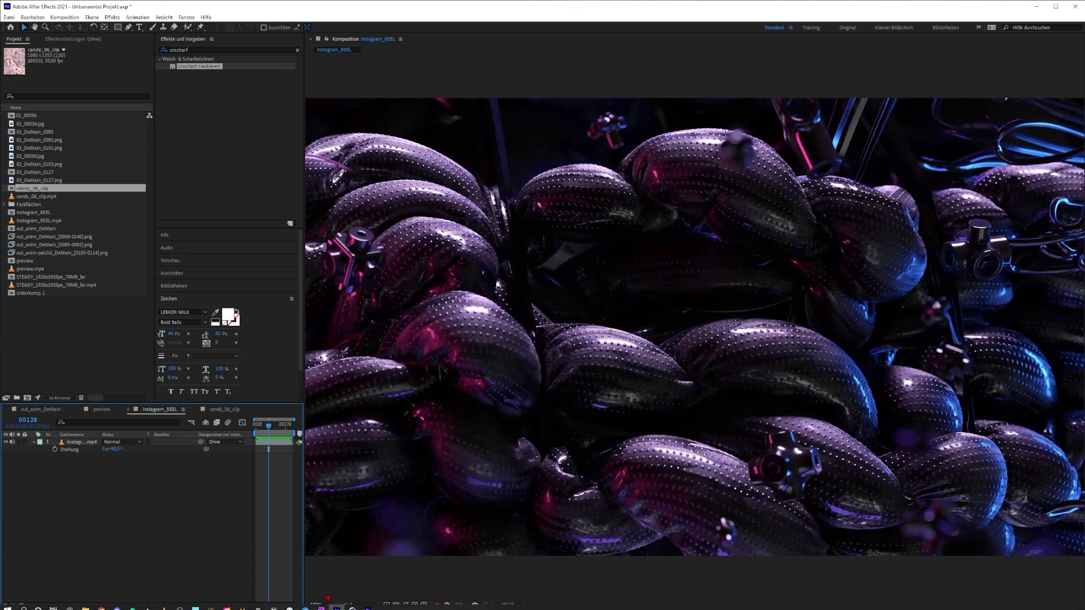
drag(269, 433, 272, 431)
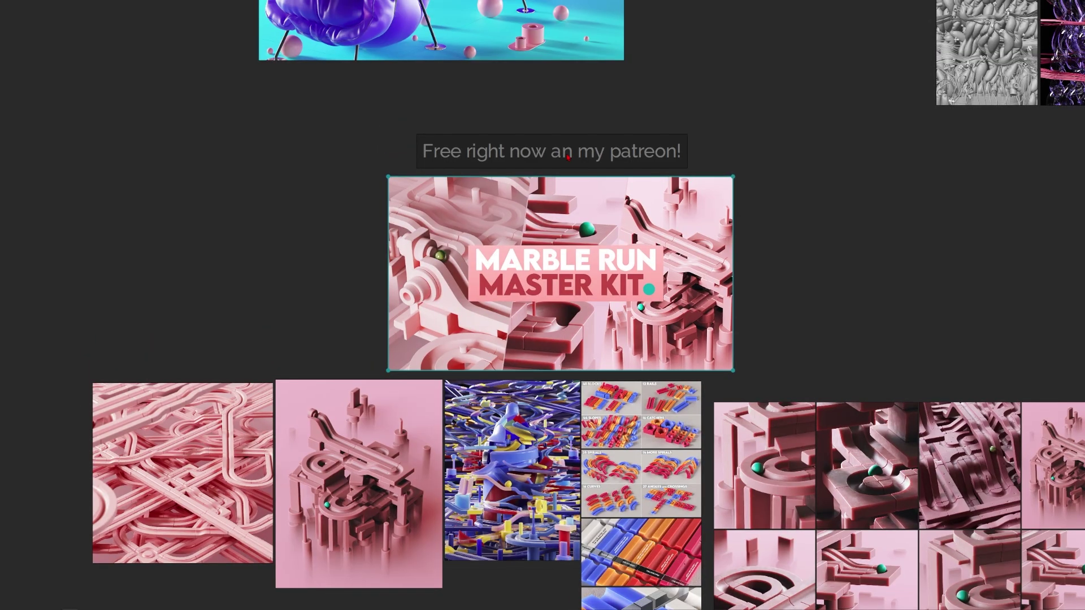
View the Marble Run Master Kit on the reference board and open its Gumroad product page and the 3dbonfire Patreon page in the browser.
scroll(568, 158, up, 2)
drag(567, 148, 566, 142)
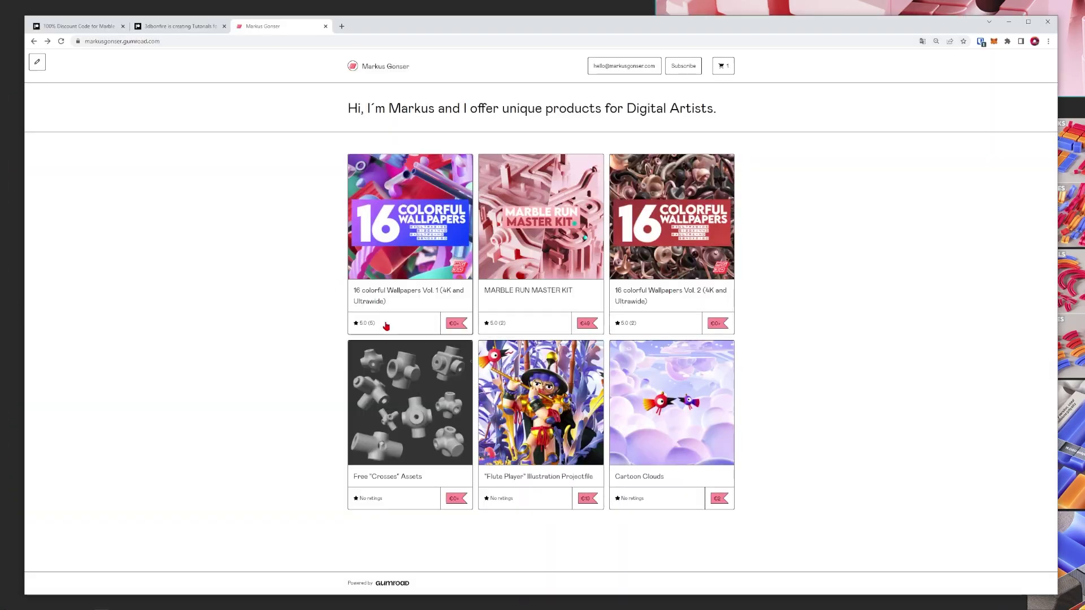
click(177, 41)
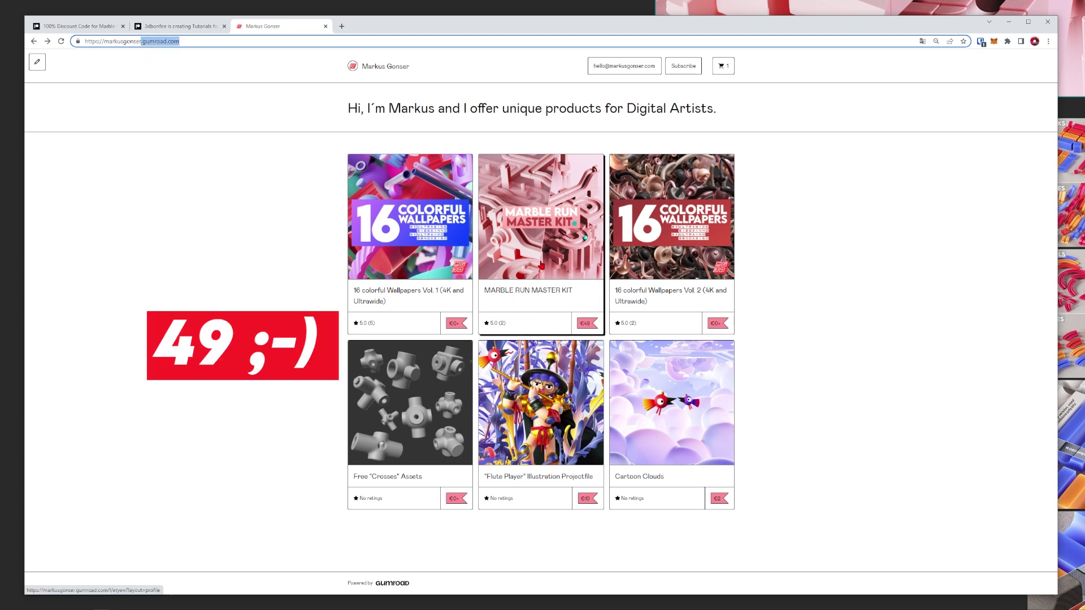
click(540, 262)
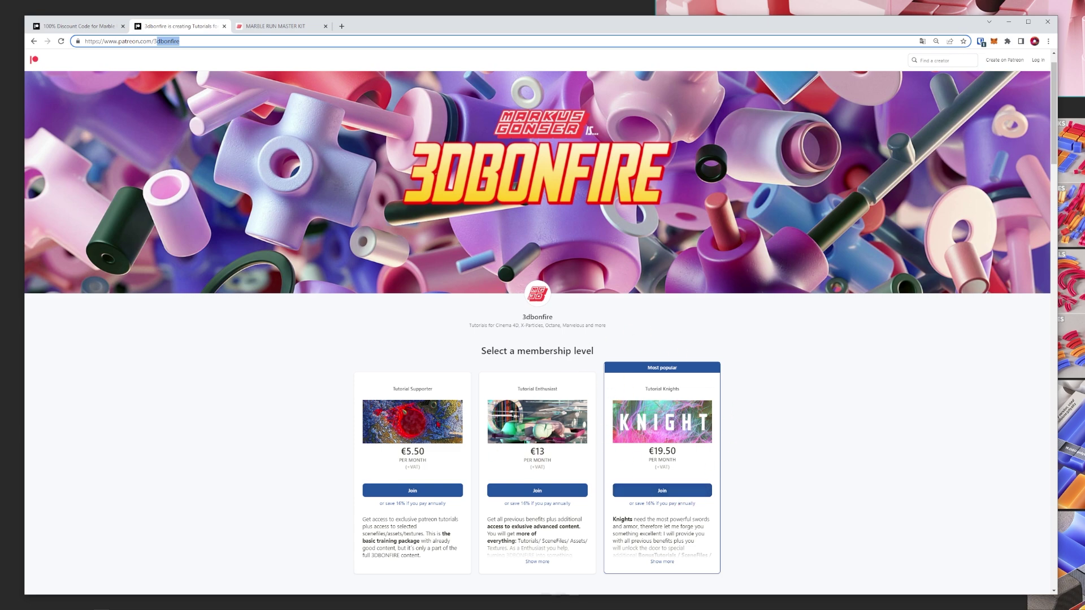
click(333, 377)
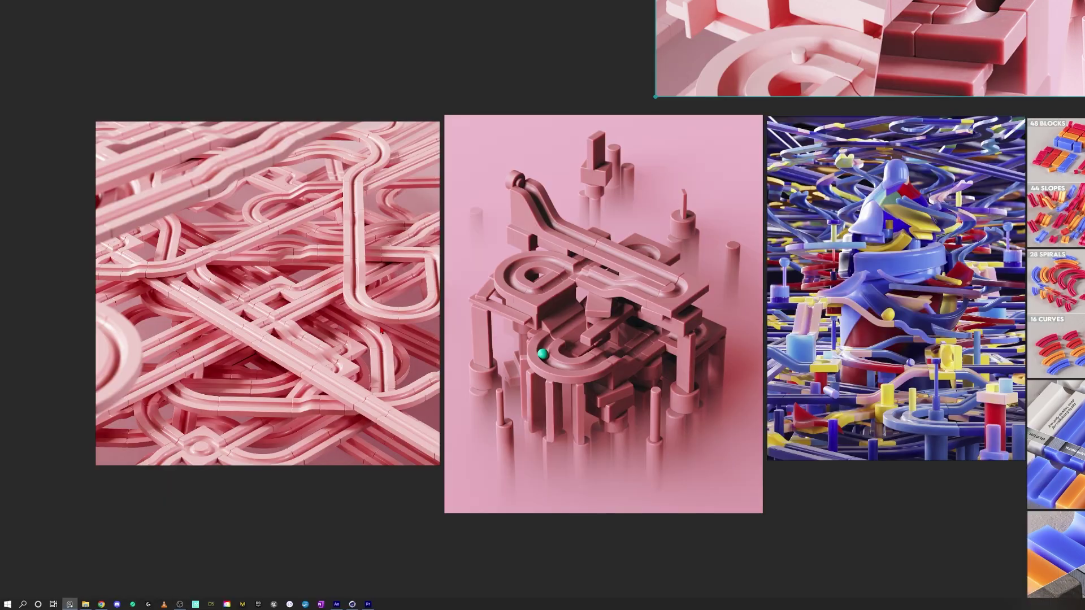
Return to the reference board and examine the group of 5120 x 1440 wallpapers.
scroll(621, 333, down, 5)
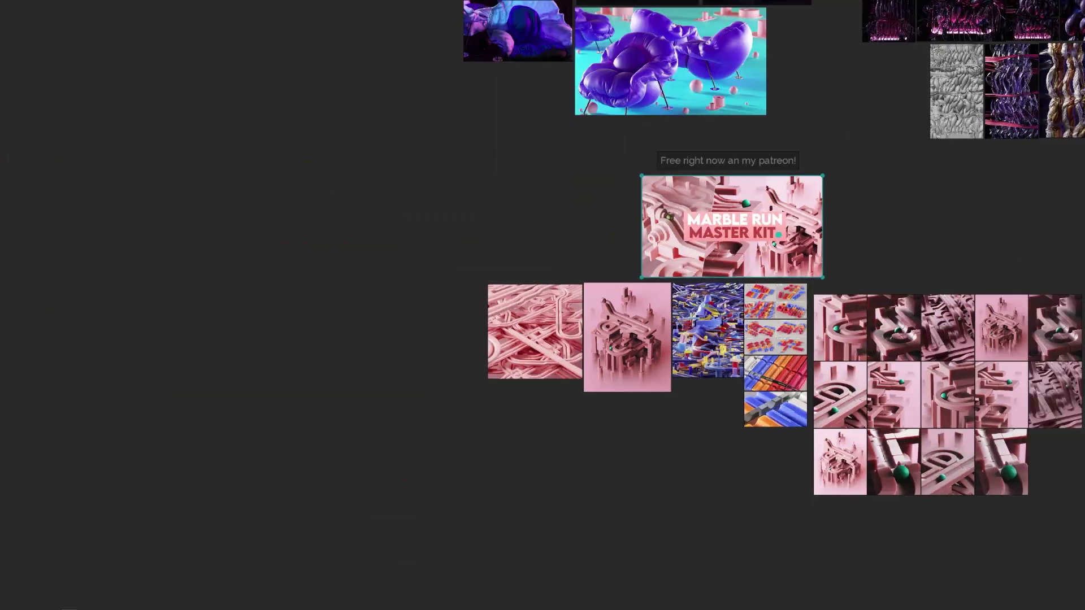
middle_drag(960, 282, 596, 281)
middle_drag(1073, 151, 700, 431)
scroll(699, 224, up, 3)
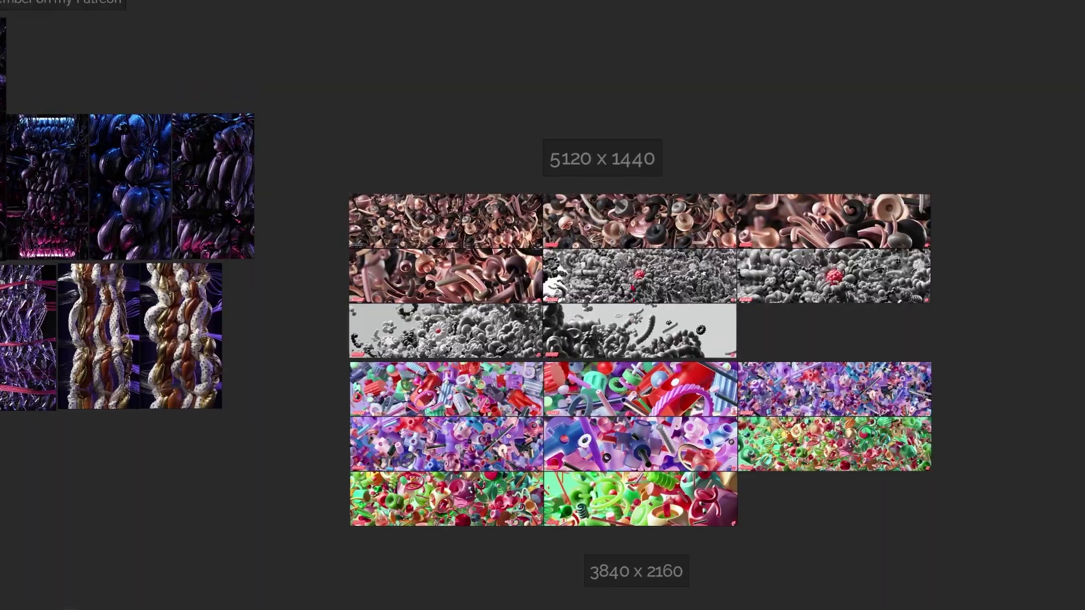
scroll(634, 308, up, 3)
middle_drag(627, 343, 617, 288)
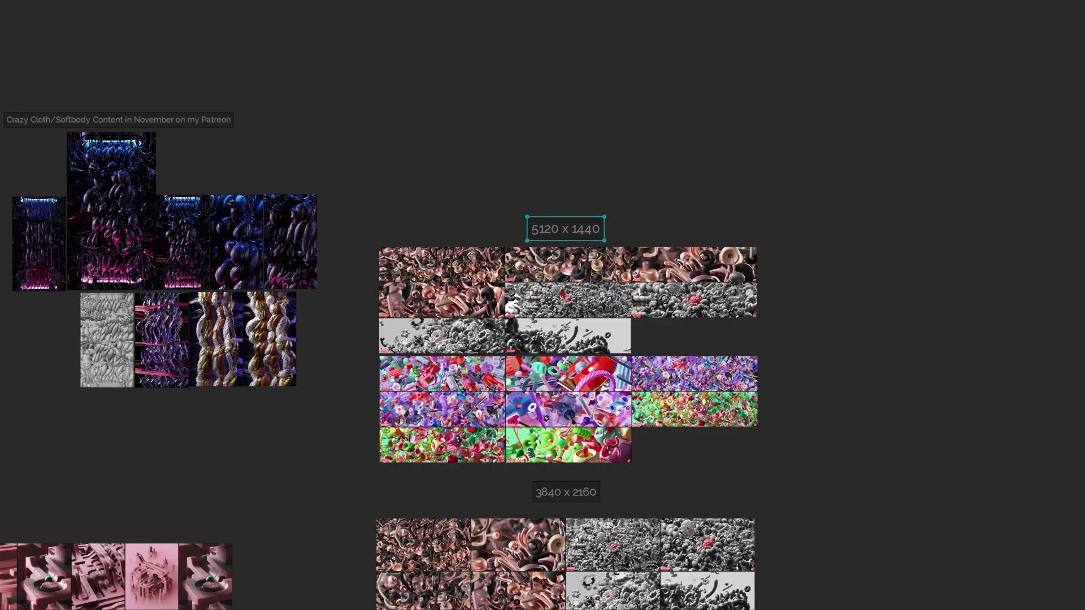
scroll(562, 292, up, 5)
drag(583, 117, 588, 110)
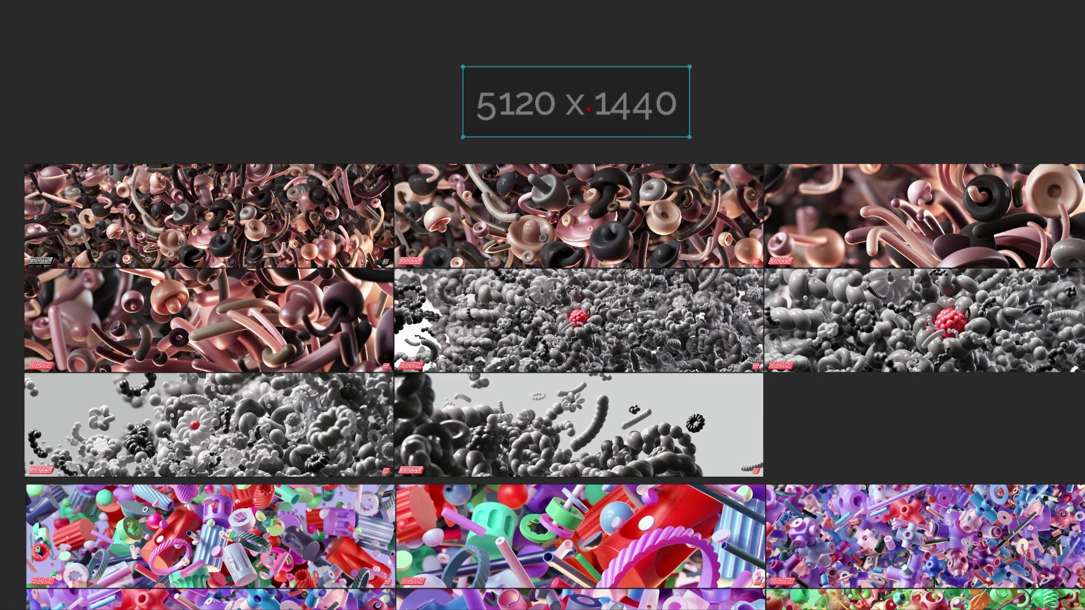
scroll(568, 351, down, 3)
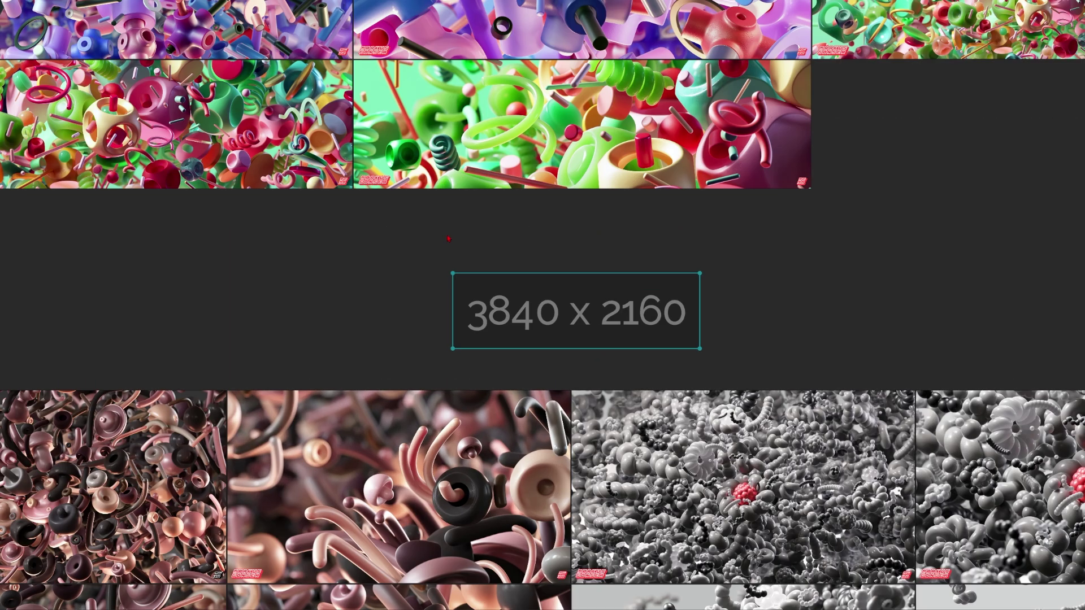
Examine the group of 3840 x 2160 wallpapers on the reference board.
click(448, 239)
drag(570, 314, 570, 331)
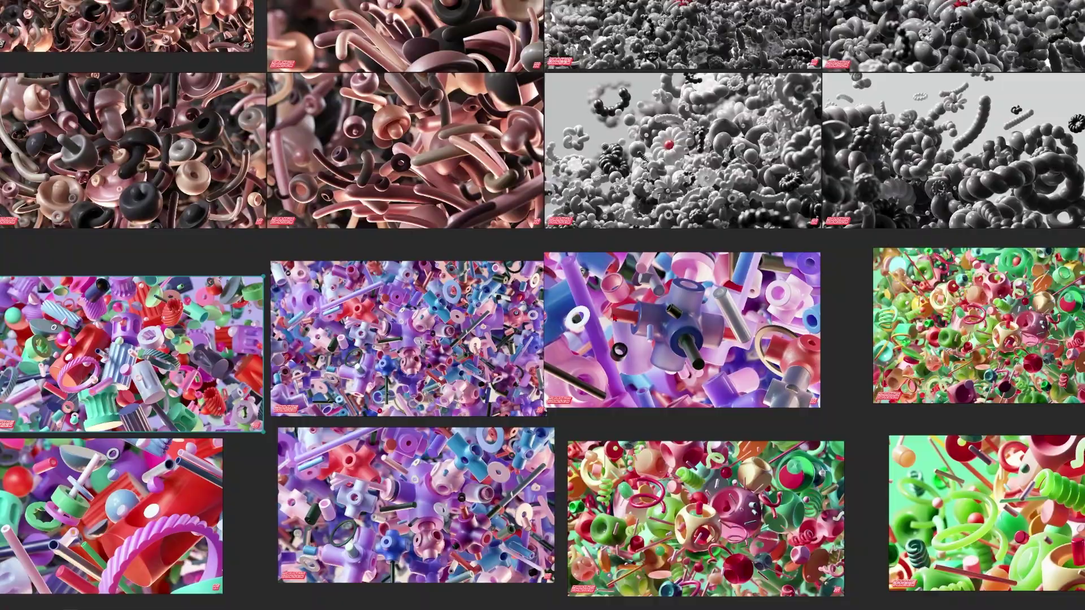
scroll(642, 217, down, 4)
drag(625, 303, 634, 305)
middle_drag(519, 166, 528, 243)
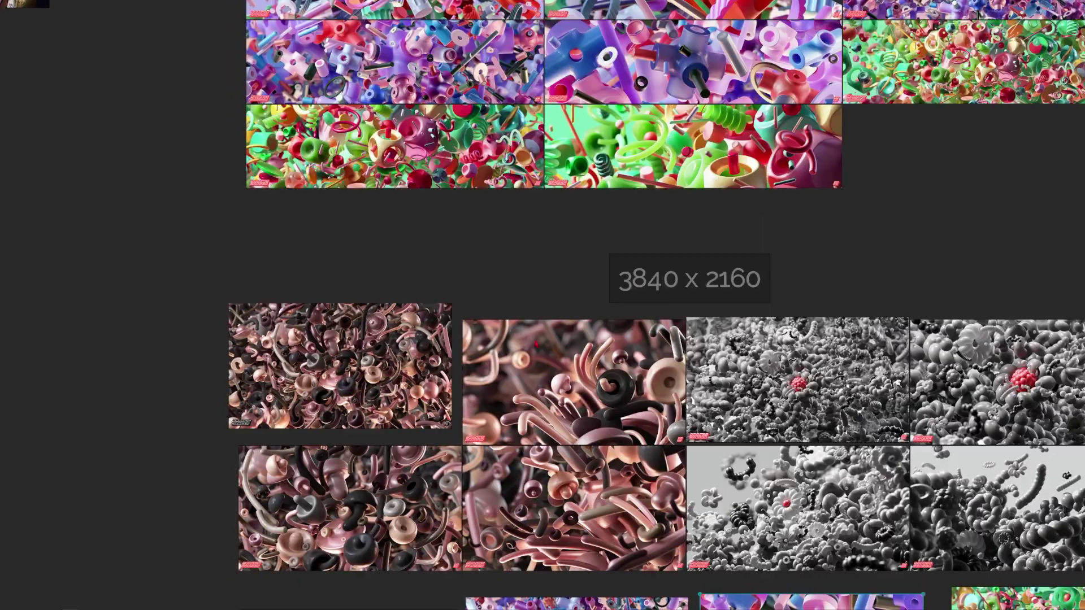
drag(536, 344, 533, 338)
scroll(737, 428, down, 6)
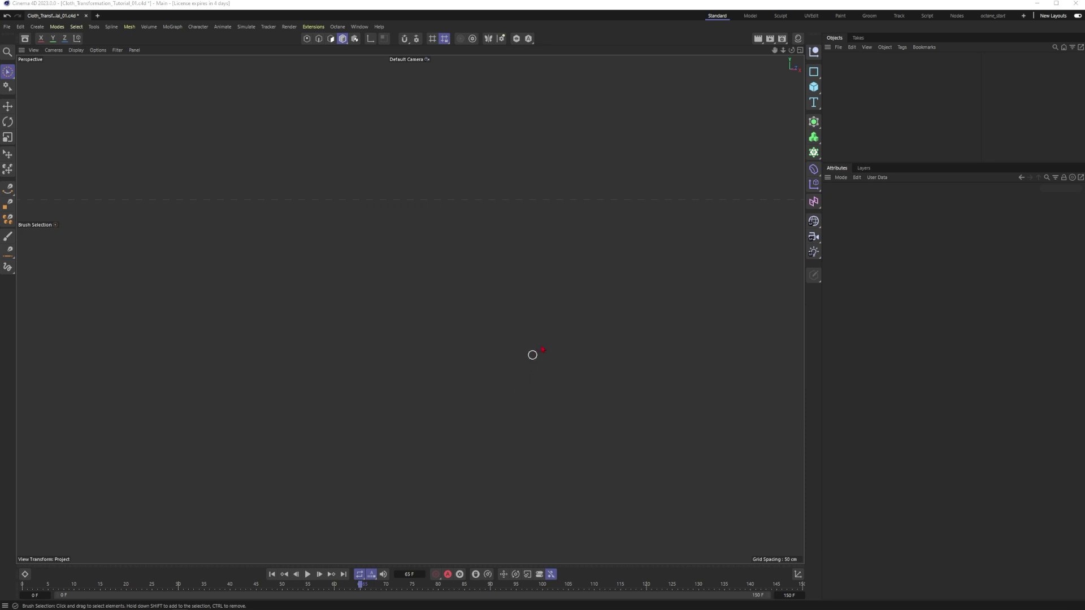
Switch to Cinema 4D, add a plane primitive and set the viewport to Gouraud shading with lines.
click(813, 88)
click(846, 84)
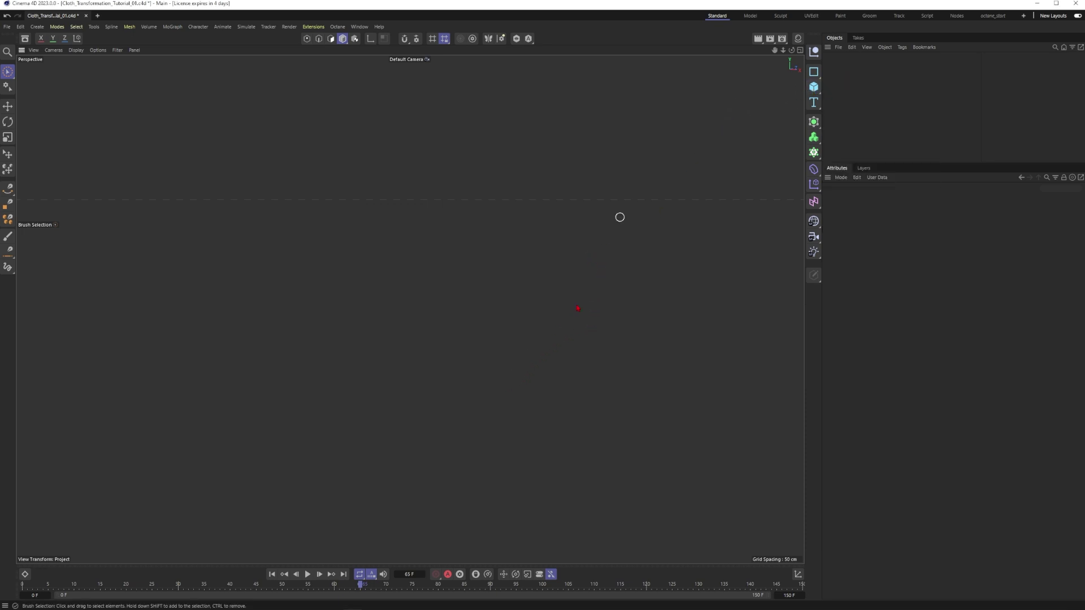
click(813, 88)
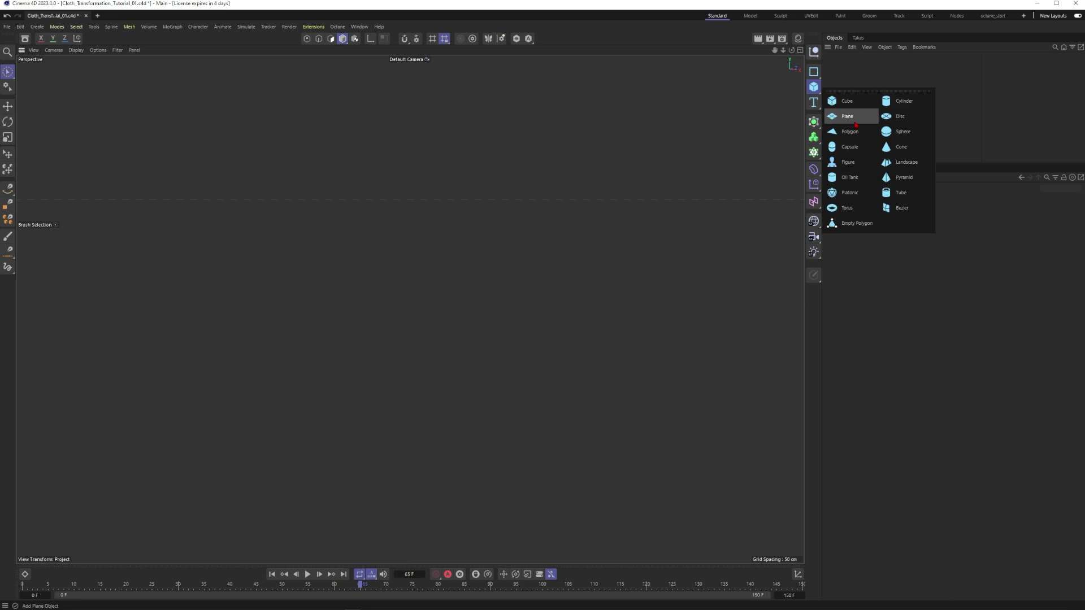
click(848, 116)
alt+middle_drag(474, 393, 459, 355)
alt+right_drag(459, 355, 502, 344)
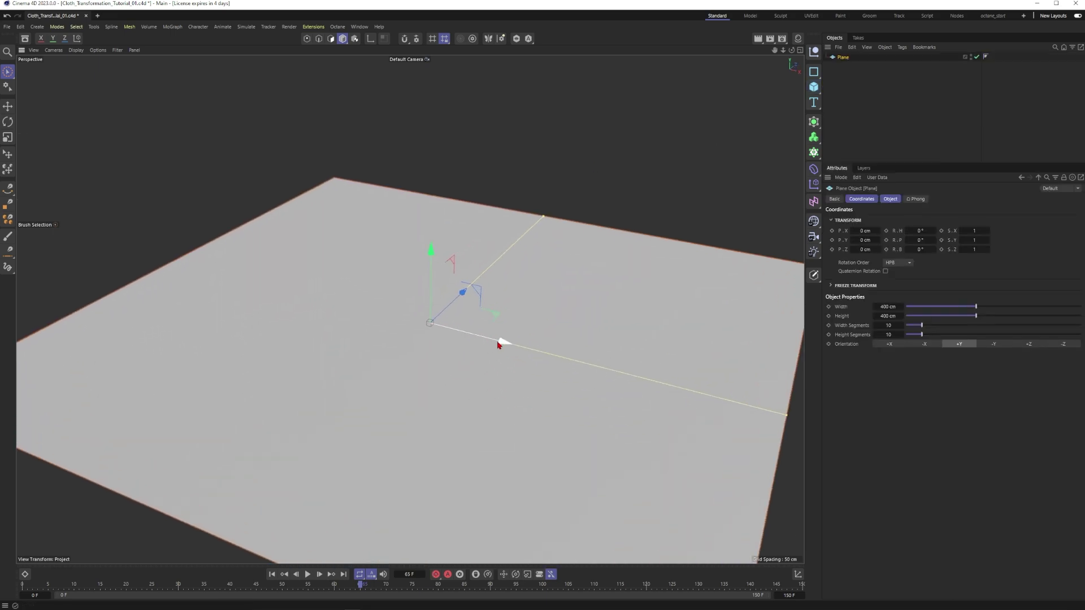
key(n)
key(b)
mouse_move(439, 324)
alt+mouse_down()
mouse_move(452, 332)
mouse_move(469, 318)
mouse_move(401, 336)
alt+mouse_up()
click(847, 120)
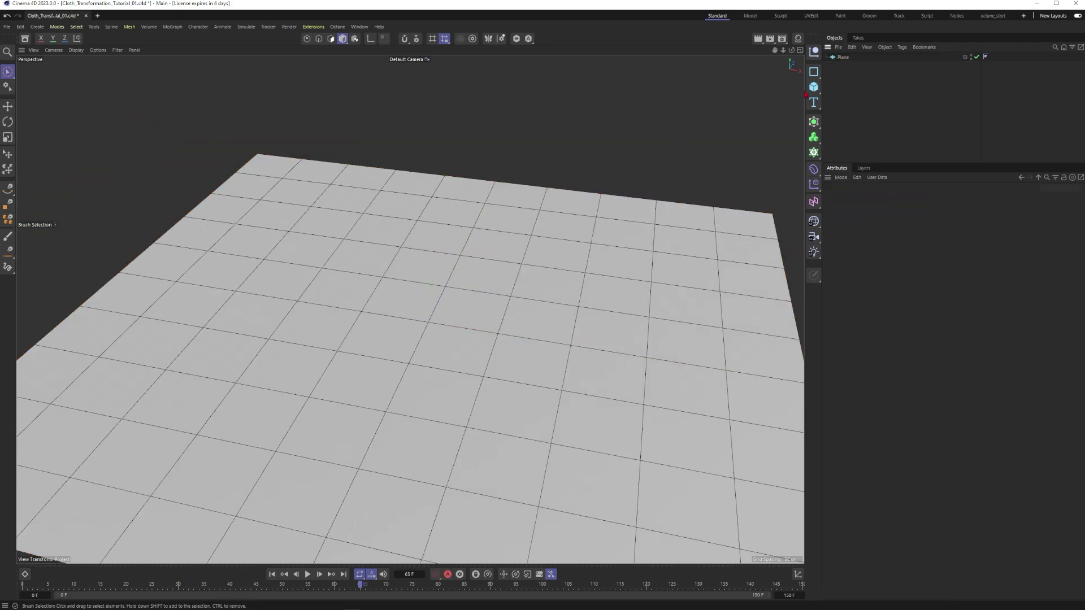
Add a figure primitive and move it along the Z axis toward the plane's edge.
click(815, 88)
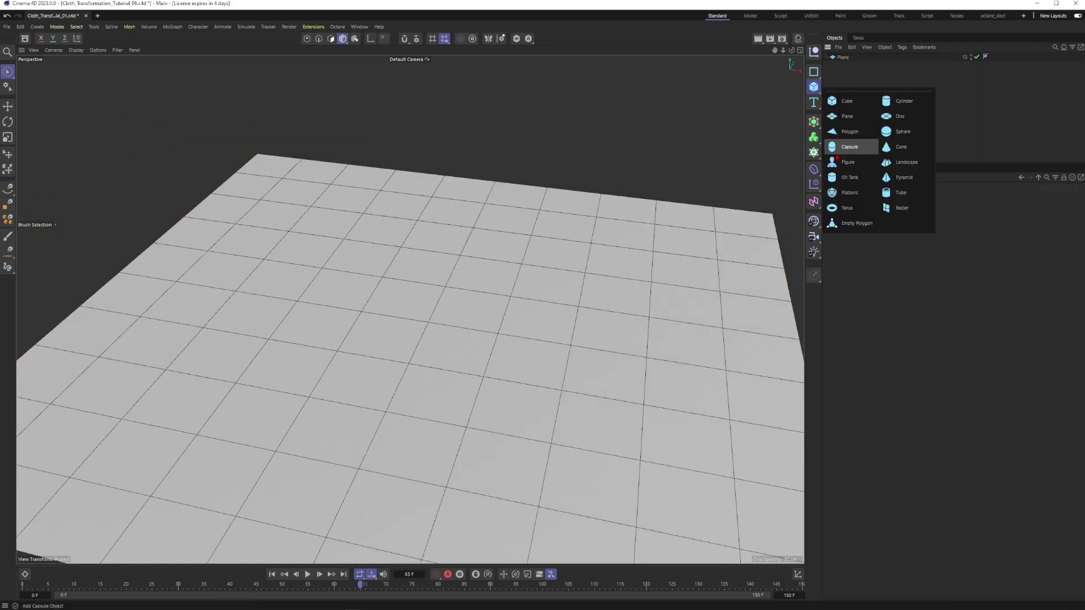
click(840, 164)
alt+drag(472, 281, 447, 305)
alt+right_drag(446, 305, 417, 320)
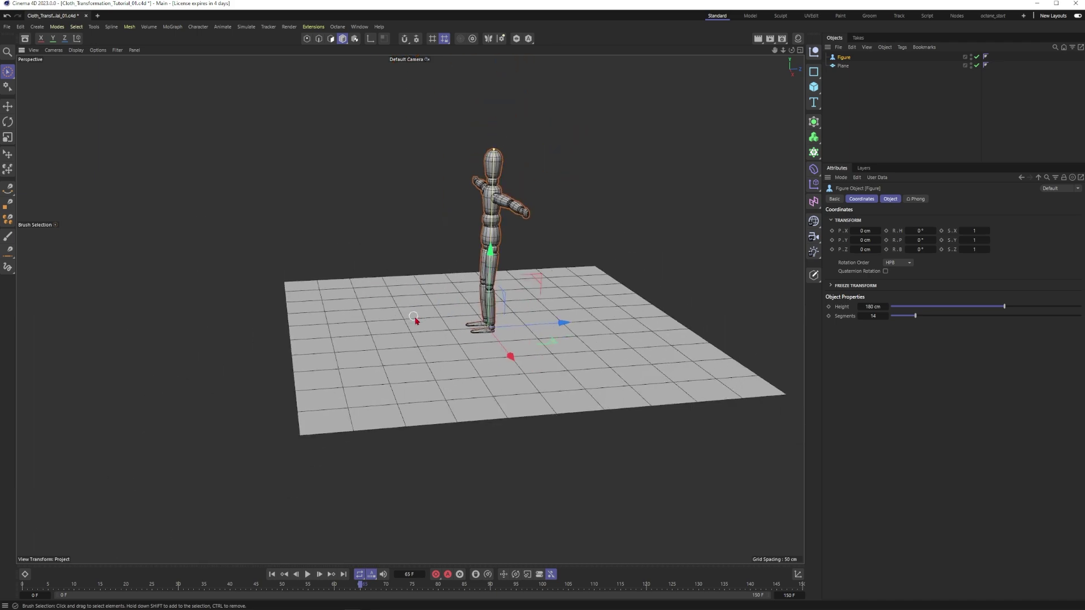
alt+drag(417, 320, 404, 335)
drag(563, 332, 649, 330)
click(674, 235)
Add a sphere primitive and position it above the plane at about 106 cm in Y and -20 cm in Z.
alt+drag(540, 295, 584, 287)
scroll(585, 288, up, 3)
alt+right_drag(588, 266, 574, 285)
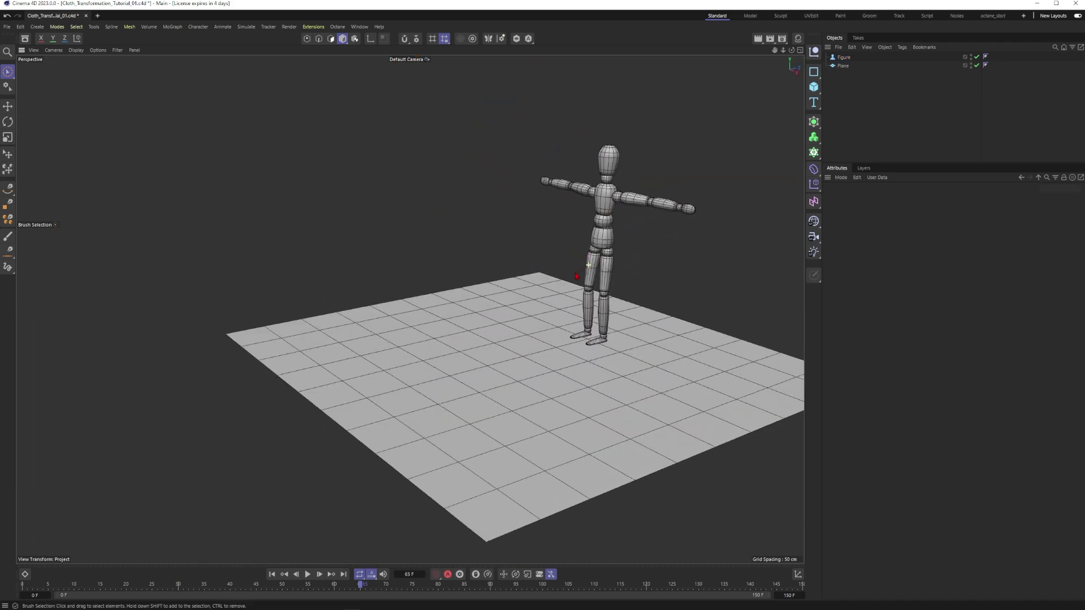
alt+drag(574, 286, 587, 282)
alt+right_drag(566, 283, 580, 279)
alt+drag(588, 265, 602, 265)
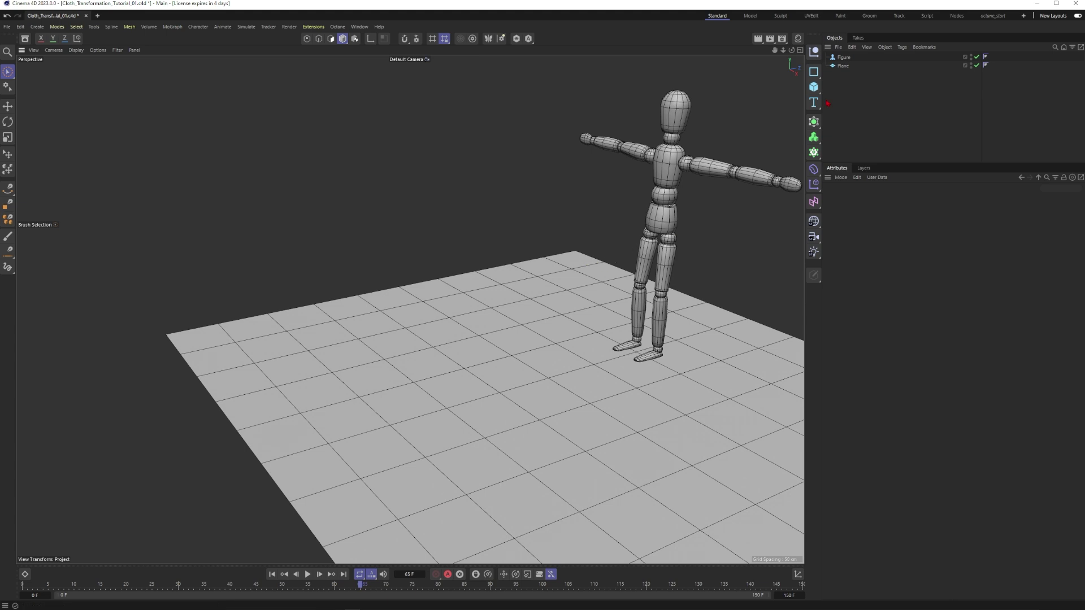
drag(813, 87, 902, 133)
alt+right_drag(618, 291, 598, 309)
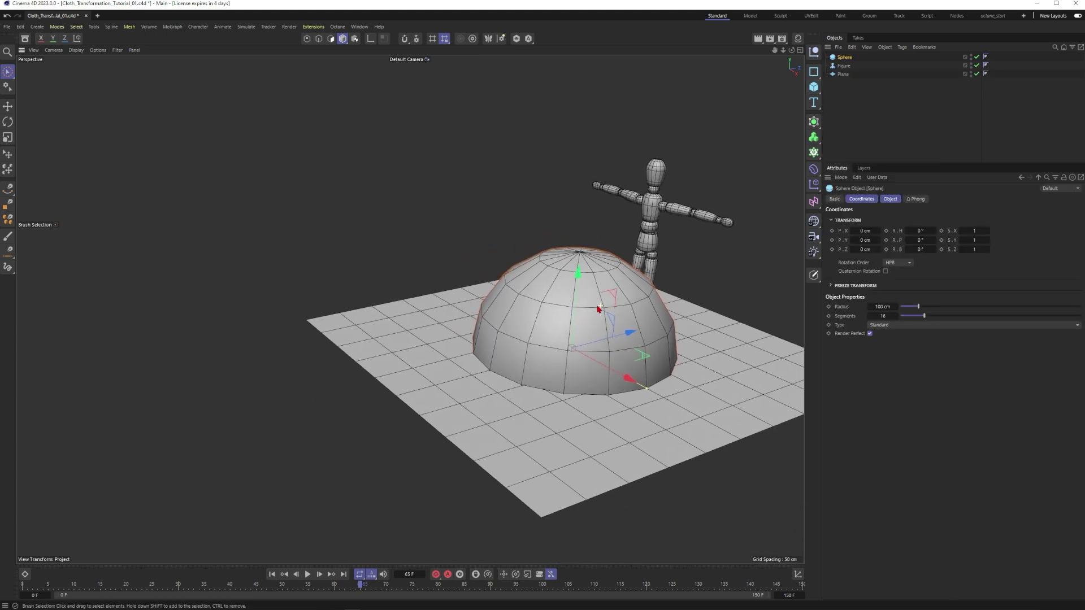
alt+drag(599, 309, 557, 287)
alt+middle_drag(611, 341, 552, 338)
drag(604, 305, 589, 210)
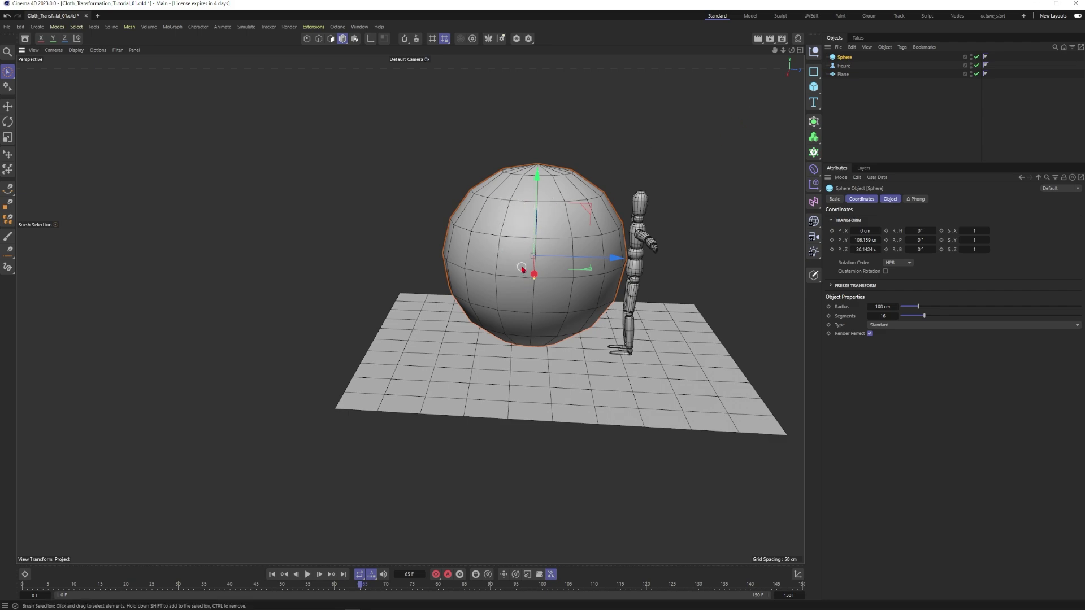
Shrink the sphere to a radius of about 4.9 cm.
alt+drag(521, 268, 464, 204)
alt+drag(516, 236, 559, 302)
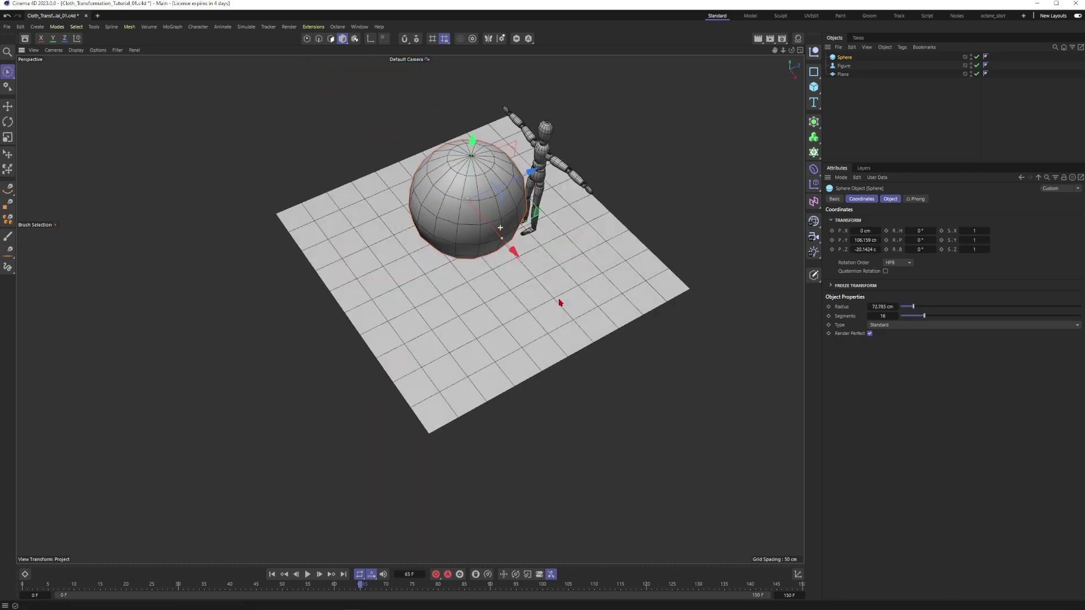
scroll(532, 230, up, 4)
drag(523, 243, 463, 192)
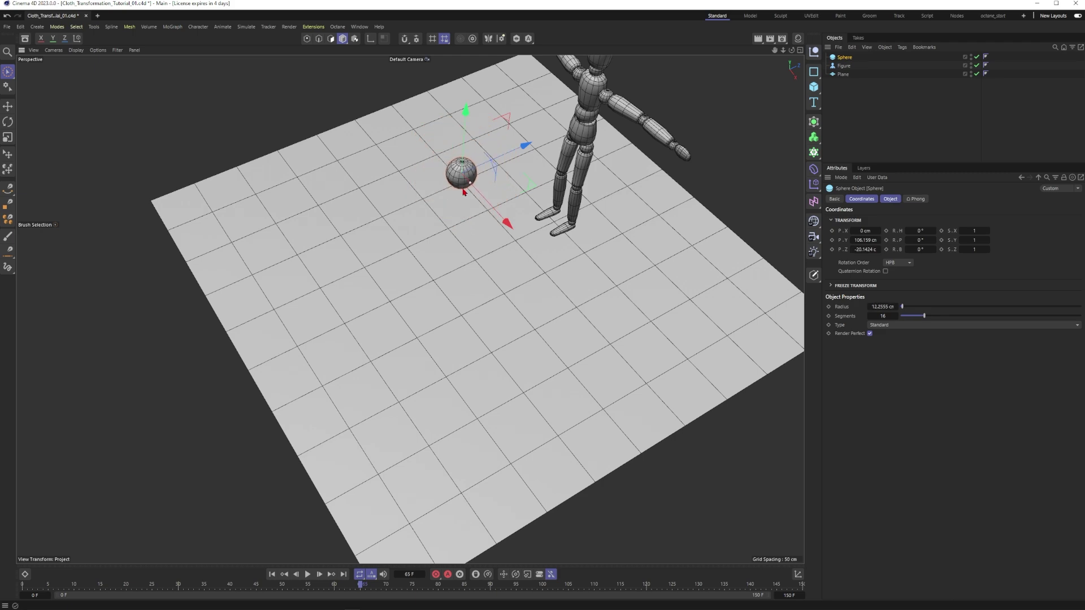
alt+right_drag(462, 176, 567, 146)
alt+drag(491, 214, 472, 171)
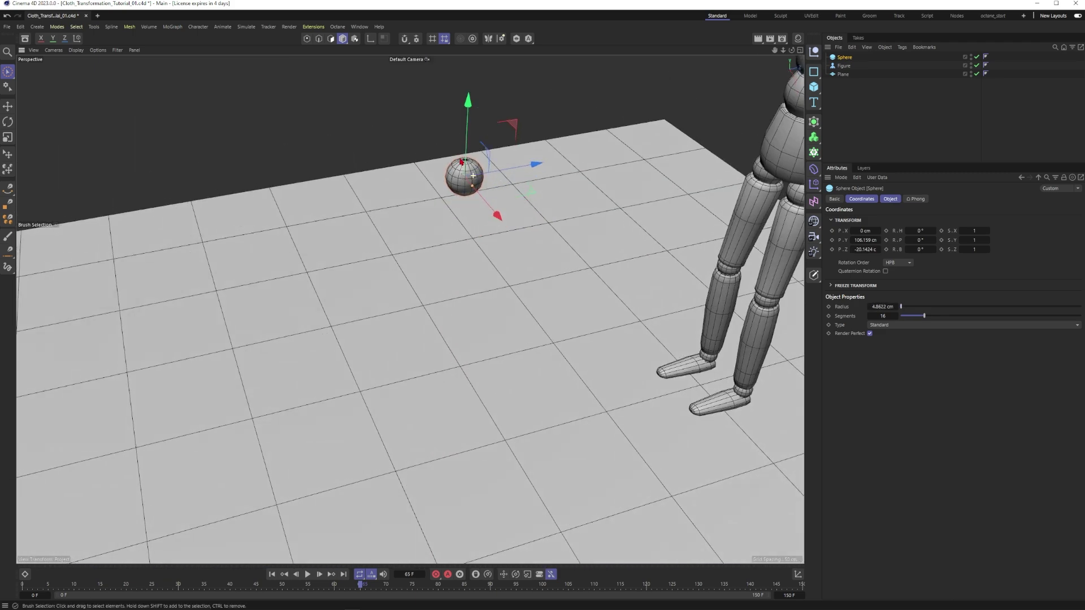
Enlarge the sphere to a radius of about 1491 cm and move it far above and away from the plane.
alt+right_drag(472, 171, 407, 245)
alt+drag(406, 245, 491, 196)
alt+right_drag(490, 196, 486, 208)
alt+drag(484, 207, 491, 241)
alt+right_drag(490, 240, 308, 291)
alt+drag(450, 226, 376, 60)
alt+middle_drag(340, 227, 410, 305)
drag(401, 203, 337, 266)
alt+right_drag(502, 237, 446, 232)
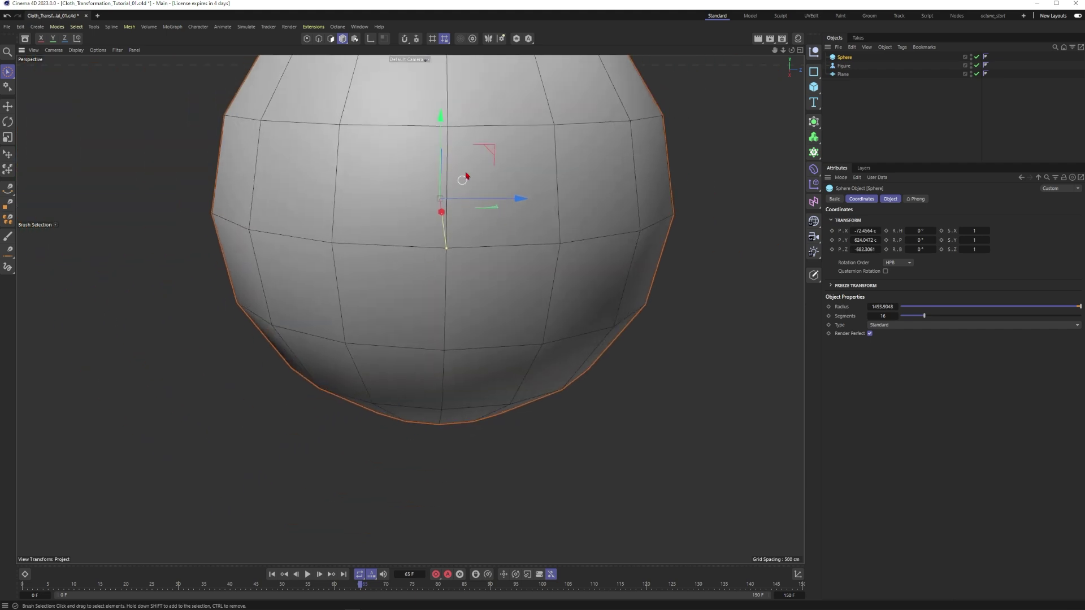
drag(483, 140, 393, 37)
alt+drag(512, 237, 508, 309)
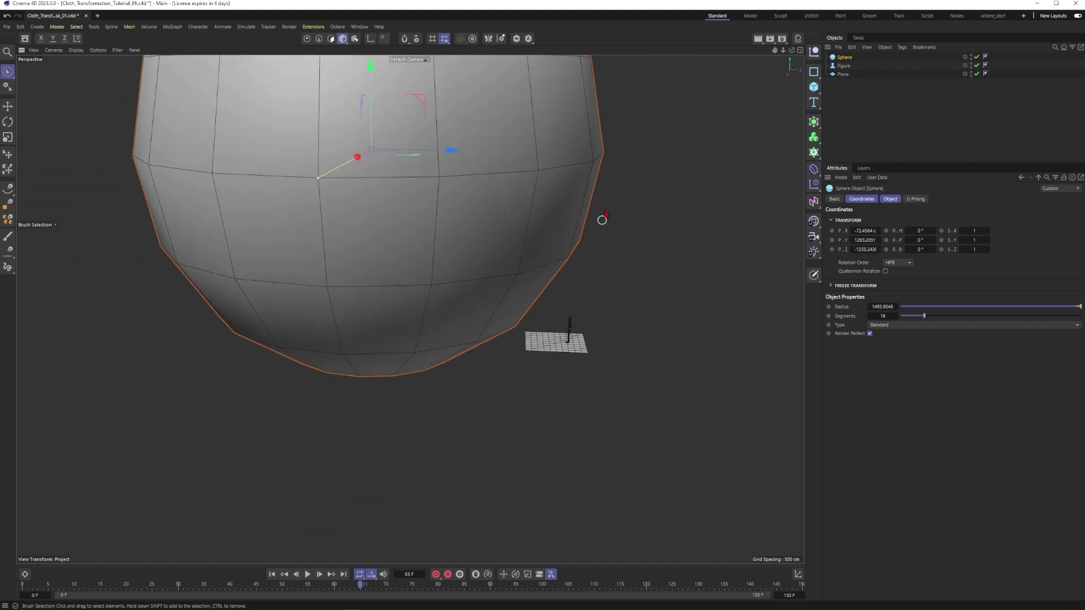
Reduce the sphere's radius to about 66.4 cm and move it back over the plane at about 93 cm in Y and -47 cm in Z.
drag(319, 179, 371, 153)
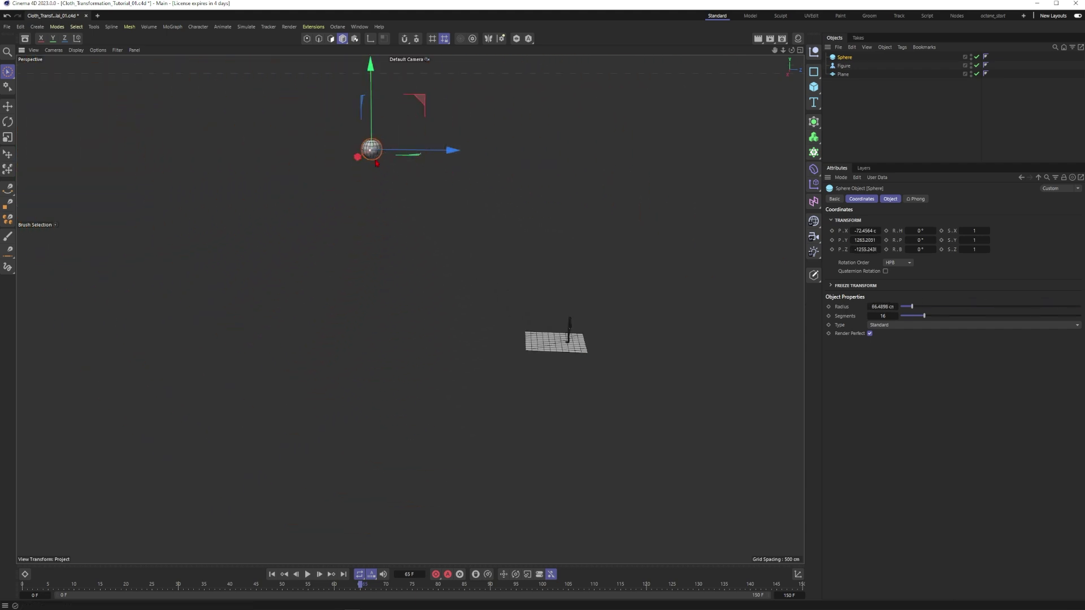
drag(419, 103, 600, 279)
alt+right_drag(545, 322, 593, 313)
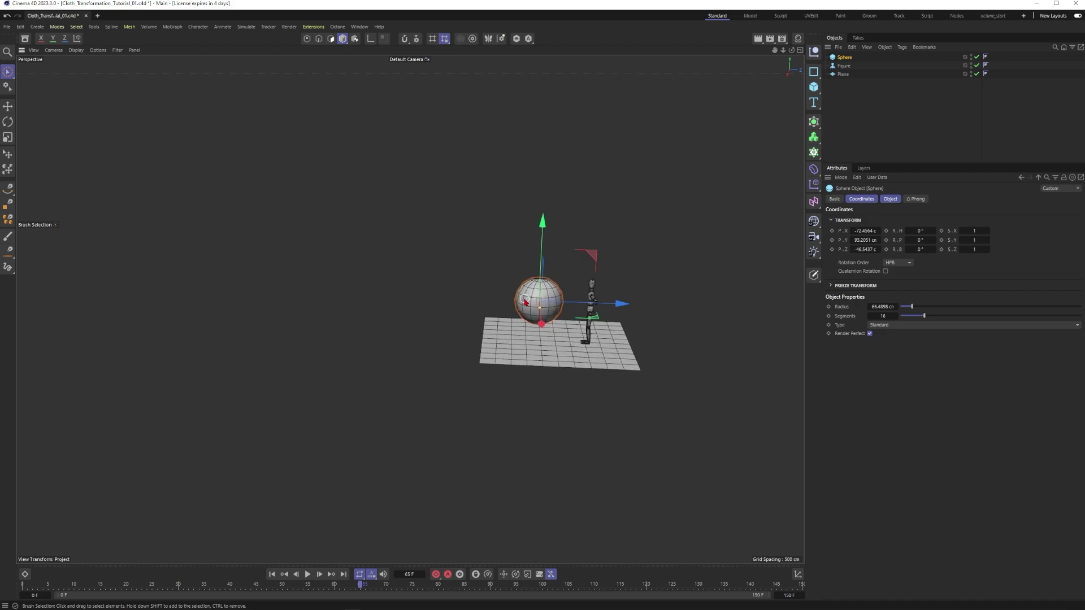
alt+drag(525, 300, 556, 319)
alt+right_drag(535, 305, 570, 290)
alt+drag(456, 336, 487, 360)
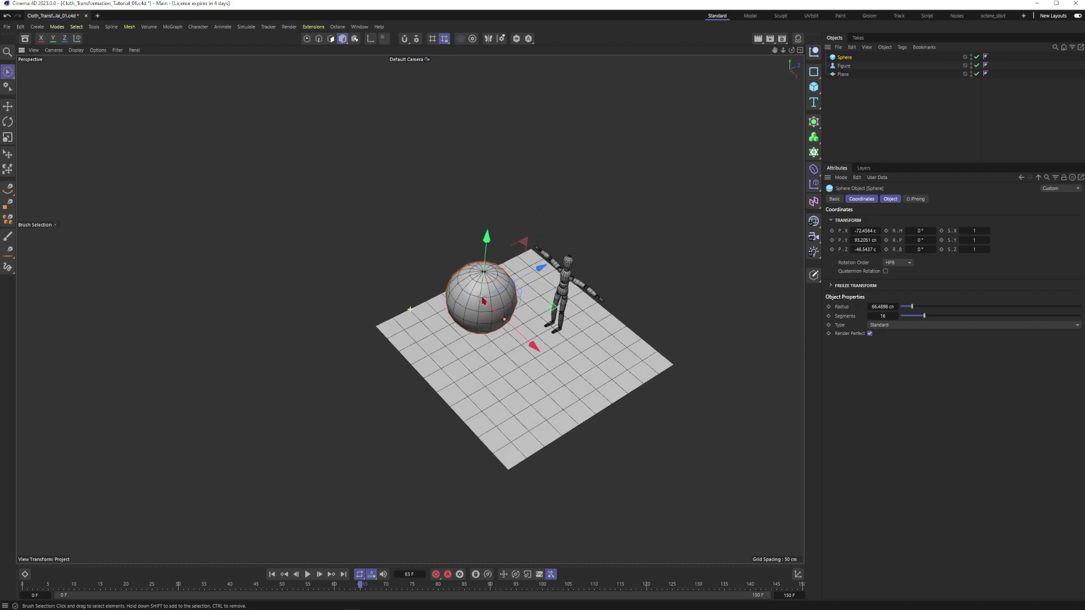
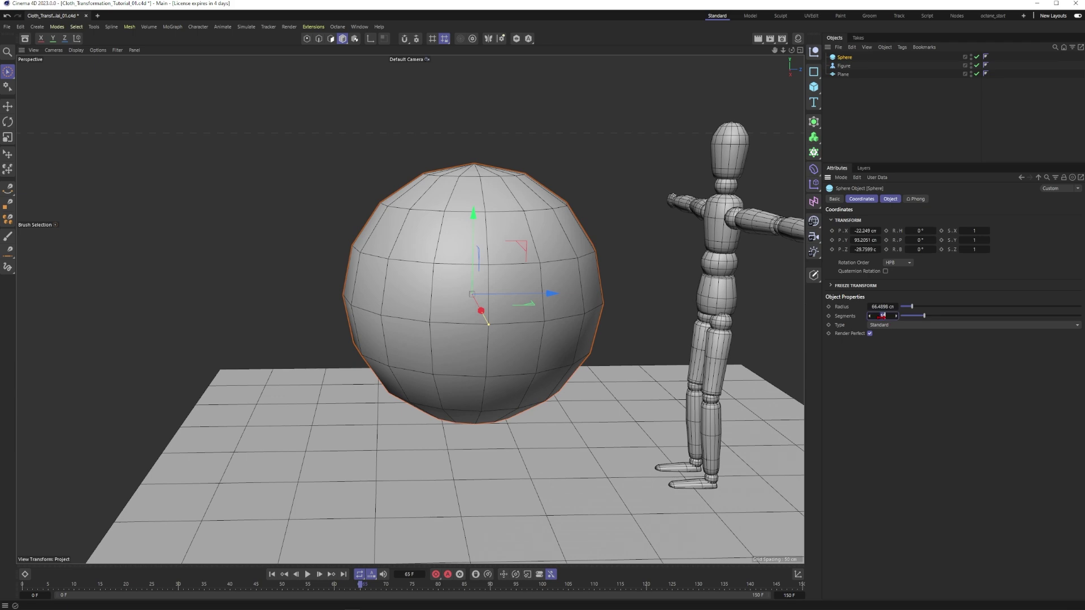
Set the sphere's segments to 200.
text(200)
key(Return)
scroll(471, 309, up, 3)
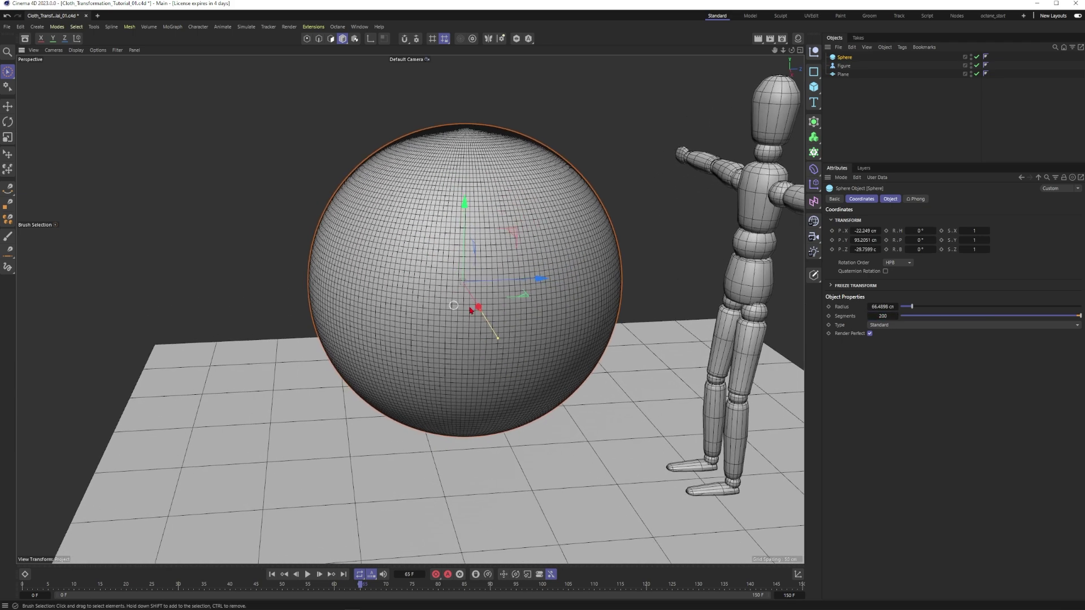
Change the sphere's type to Hexahedron and examine how its polygons meet at the corners.
click(933, 325)
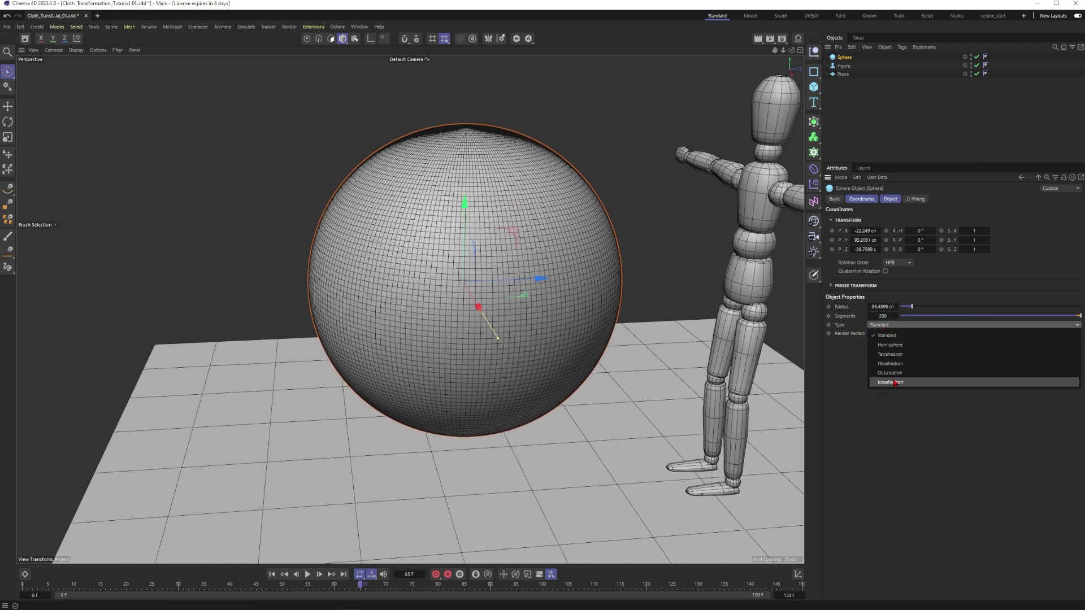
click(904, 345)
click(915, 324)
click(904, 354)
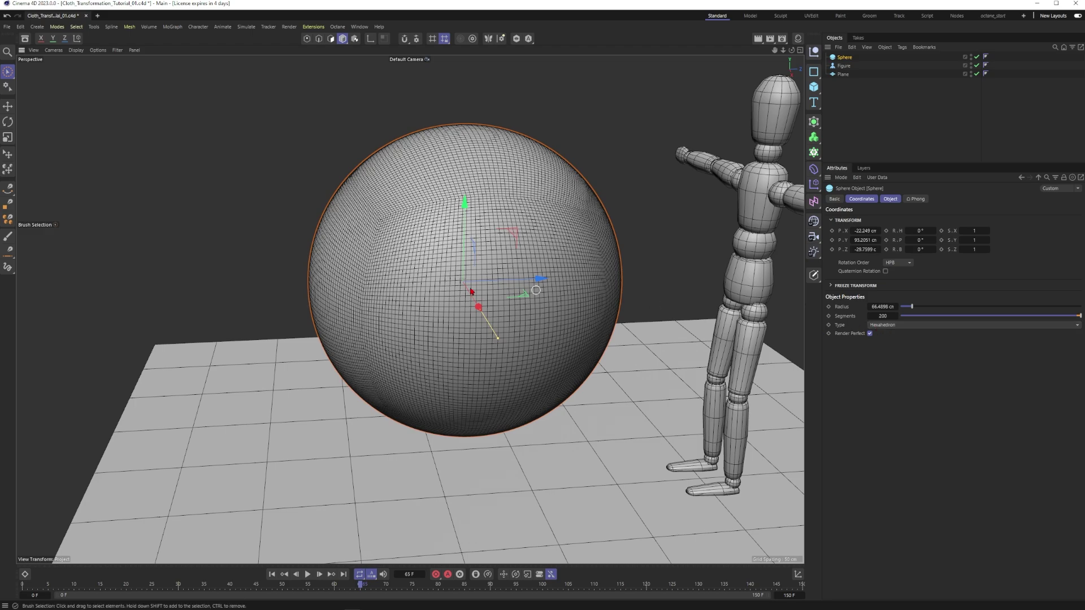
alt+drag(475, 251, 492, 292)
scroll(492, 292, up, 5)
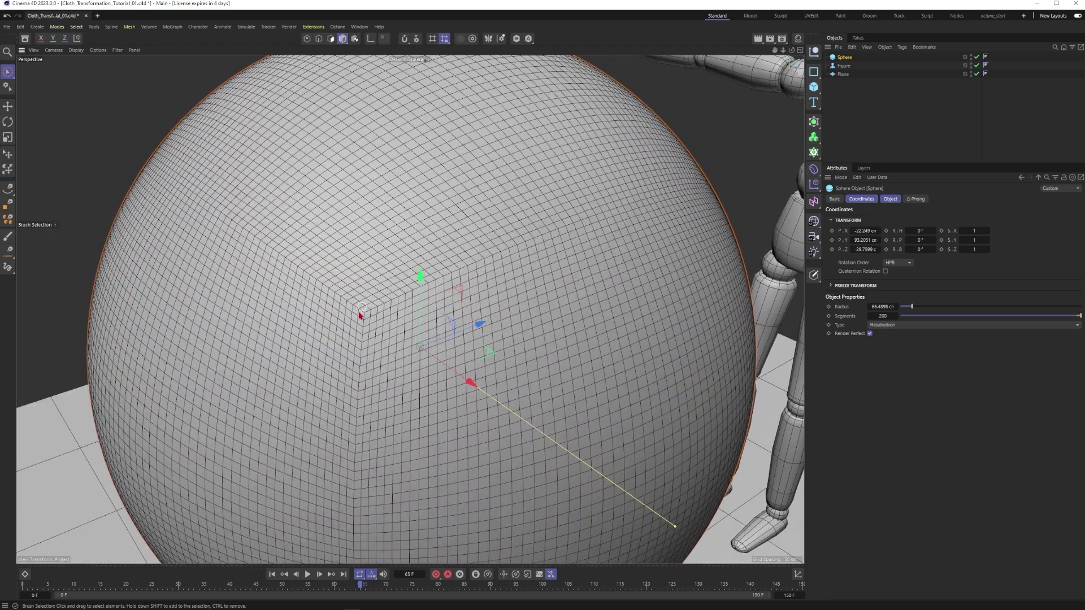
scroll(371, 316, down, 8)
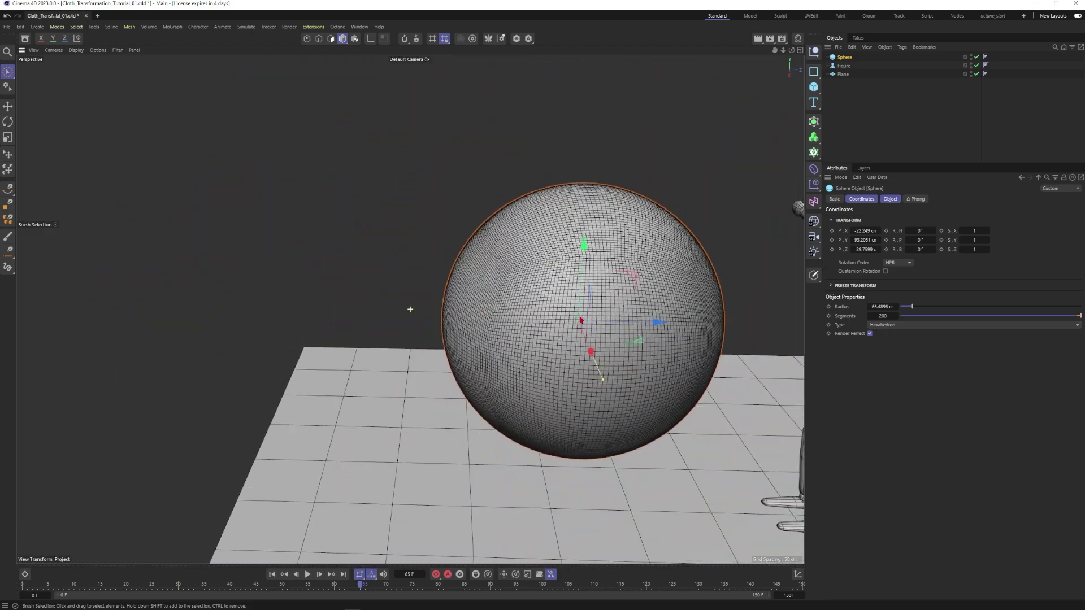
alt+drag(465, 304, 512, 303)
scroll(512, 304, up, 1)
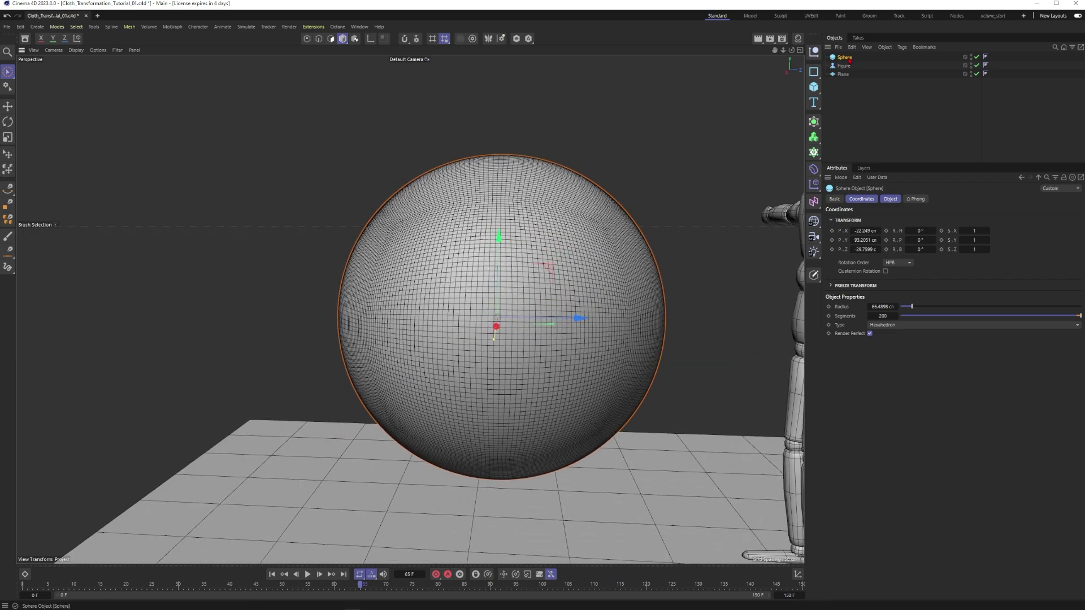
Delete the sphere from the scene.
key(Delete)
alt+drag(472, 538, 368, 347)
alt+drag(367, 347, 404, 362)
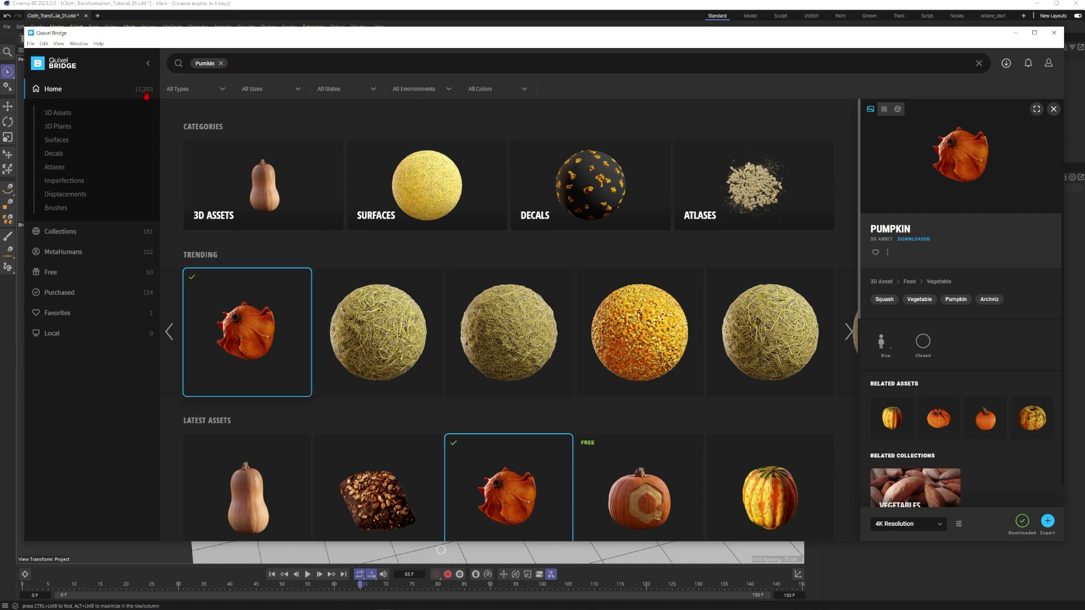
Switch to Quixel Bridge, return to its home page and browse the featured collections.
drag(219, 40, 212, 49)
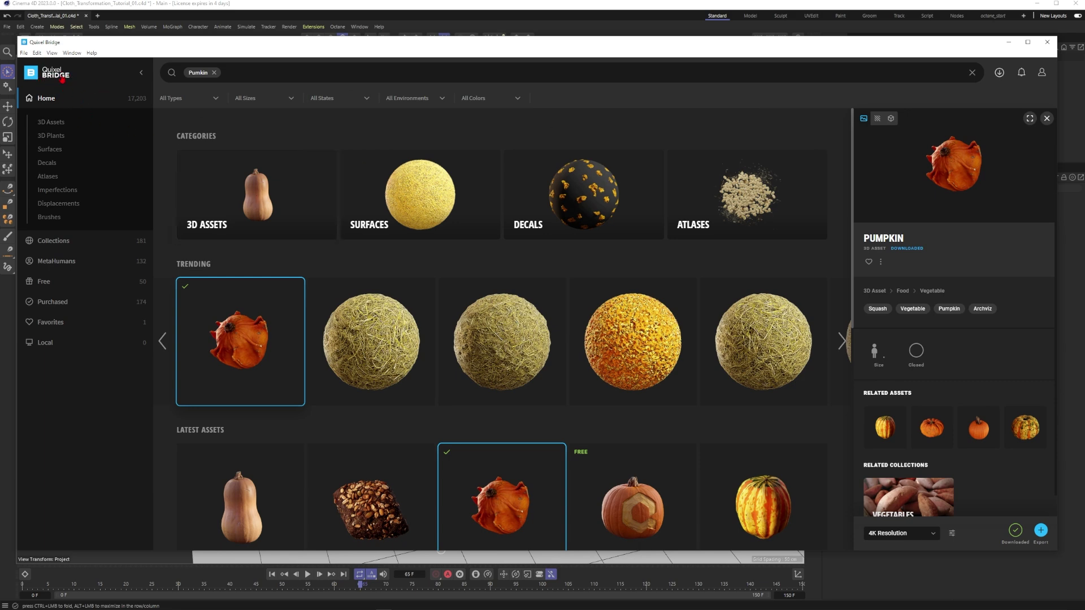
click(62, 79)
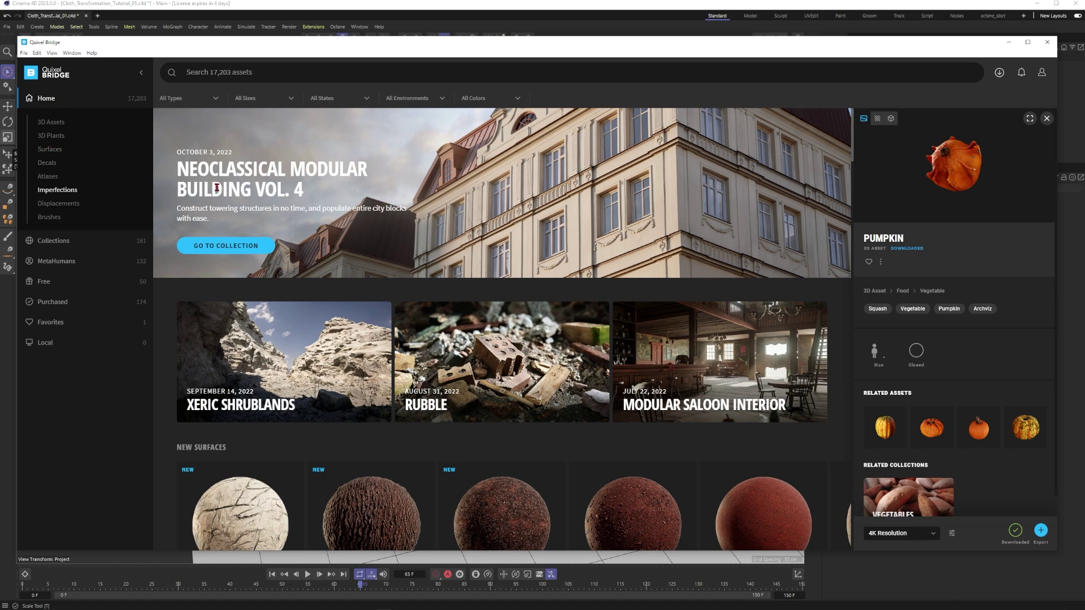
scroll(201, 116, down, 3)
scroll(201, 117, up, 2)
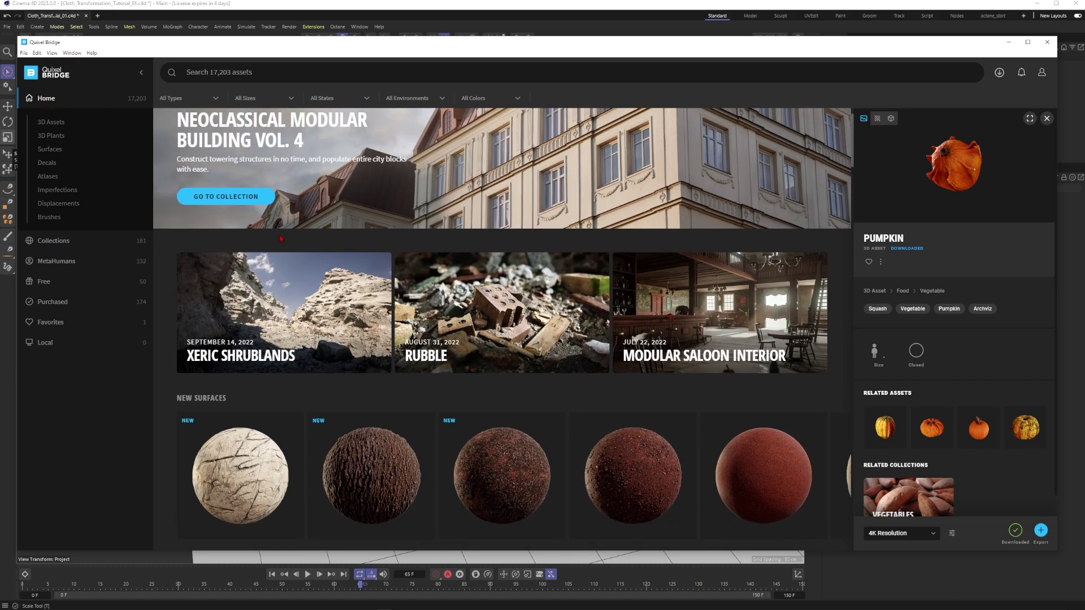
drag(348, 47, 354, 48)
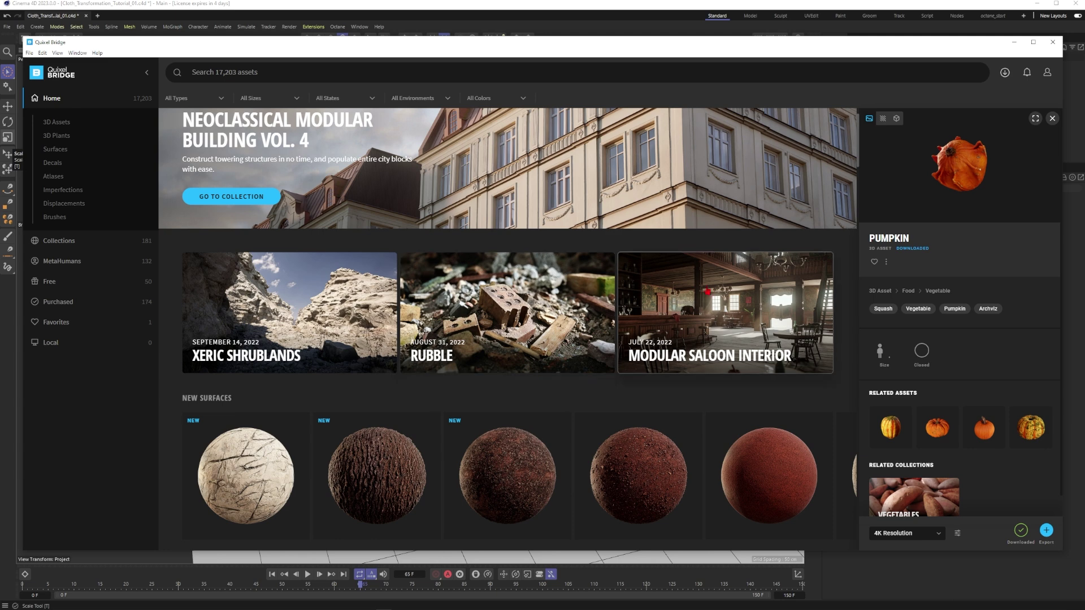
scroll(470, 225, up, 1)
Search the Quixel asset library for "pumkin" and browse the matching assets.
text(pumkin)
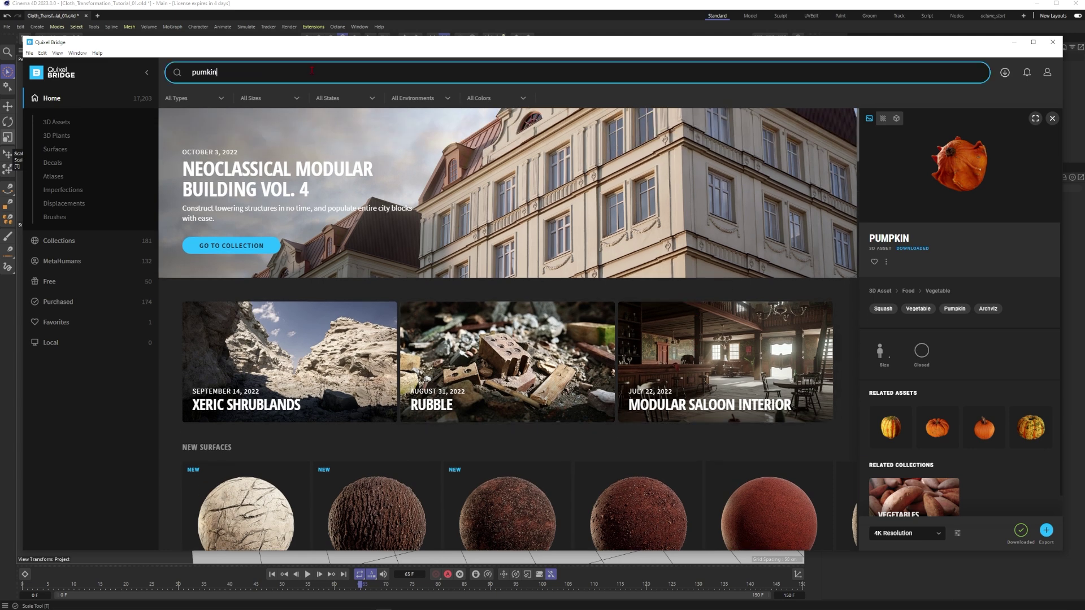
key(Return)
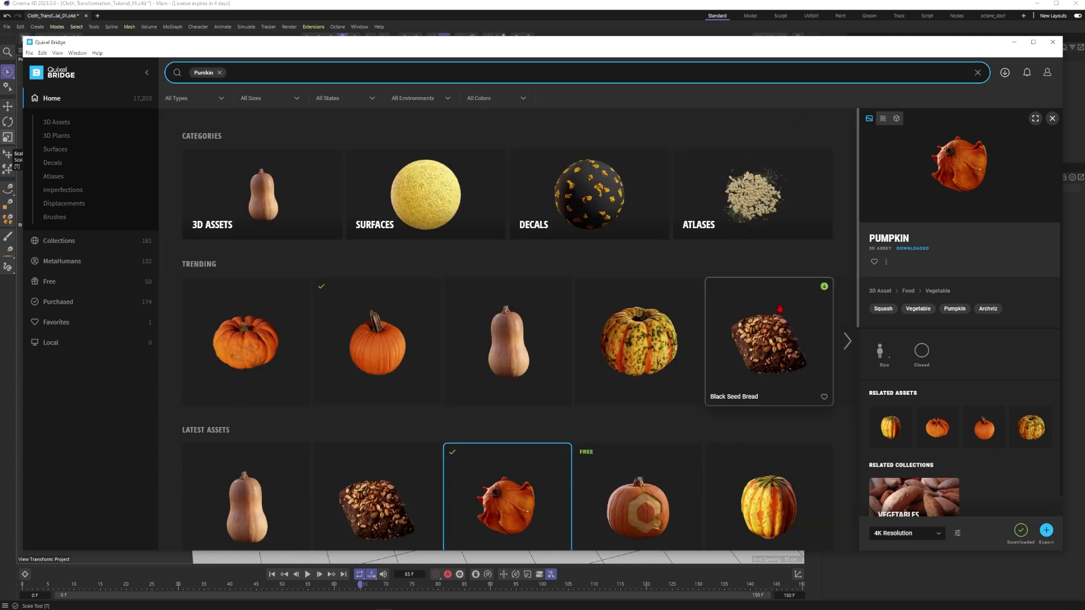
drag(858, 203, 849, 428)
scroll(392, 356, up, 5)
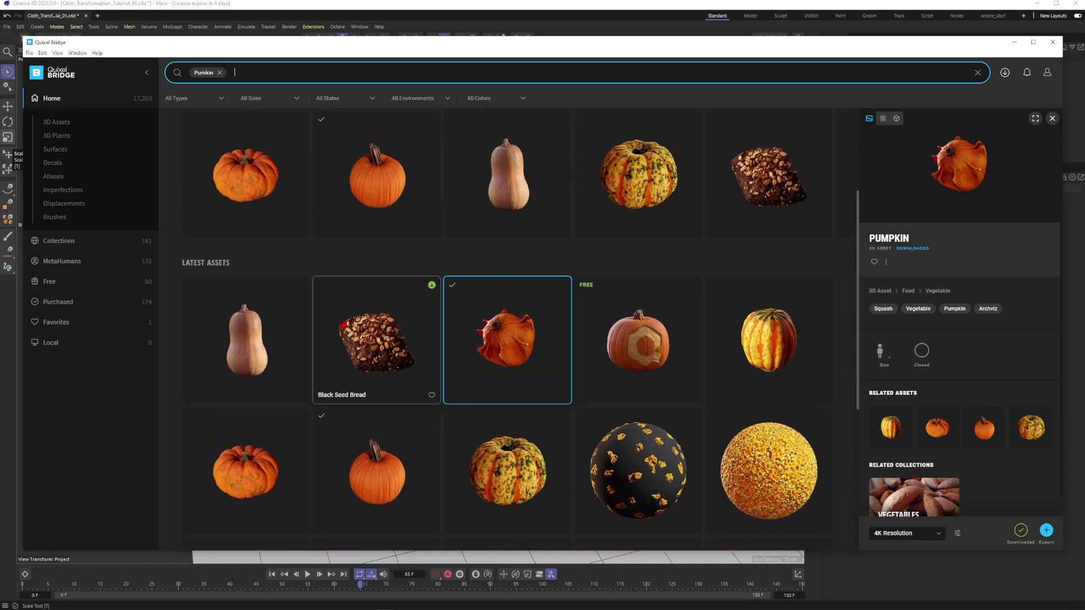
Export the downloaded misshapen Pumpkin asset at 4K Resolution to Cinema 4D and return to the Cinema 4D scene.
click(368, 347)
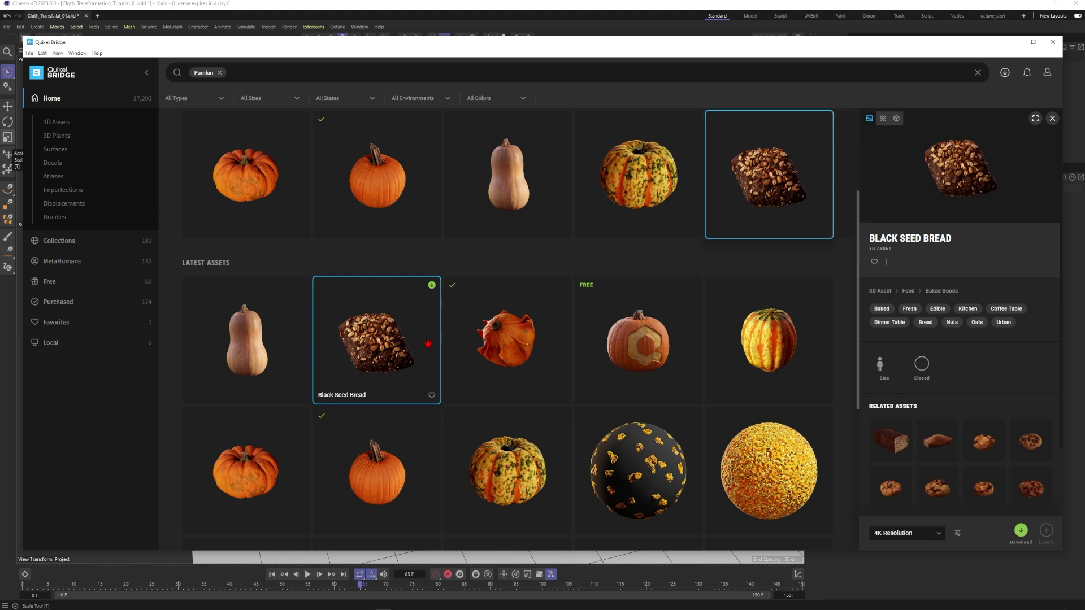
click(508, 343)
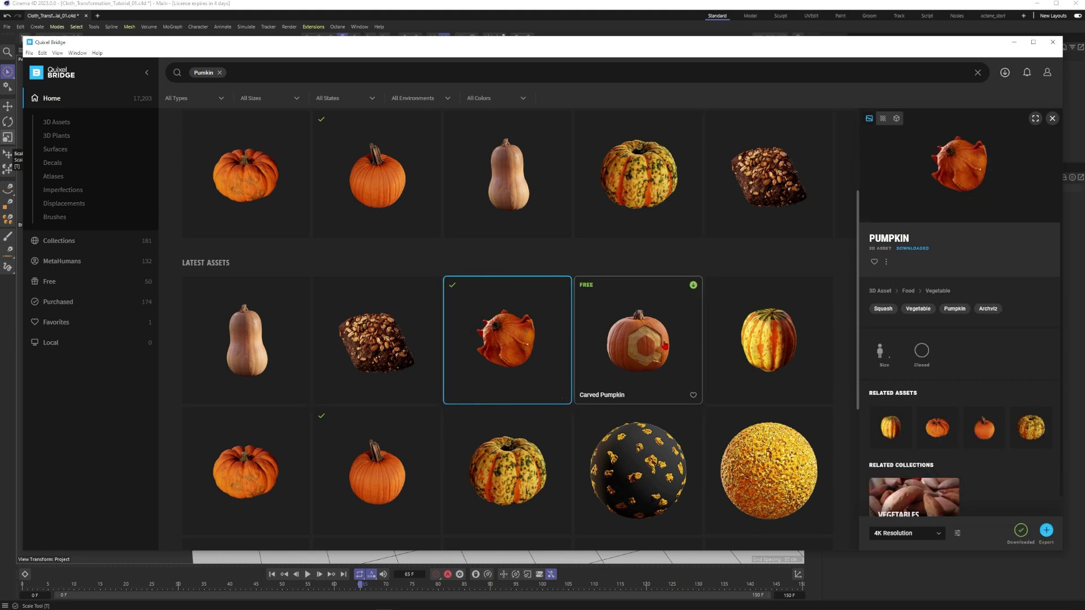
click(563, 285)
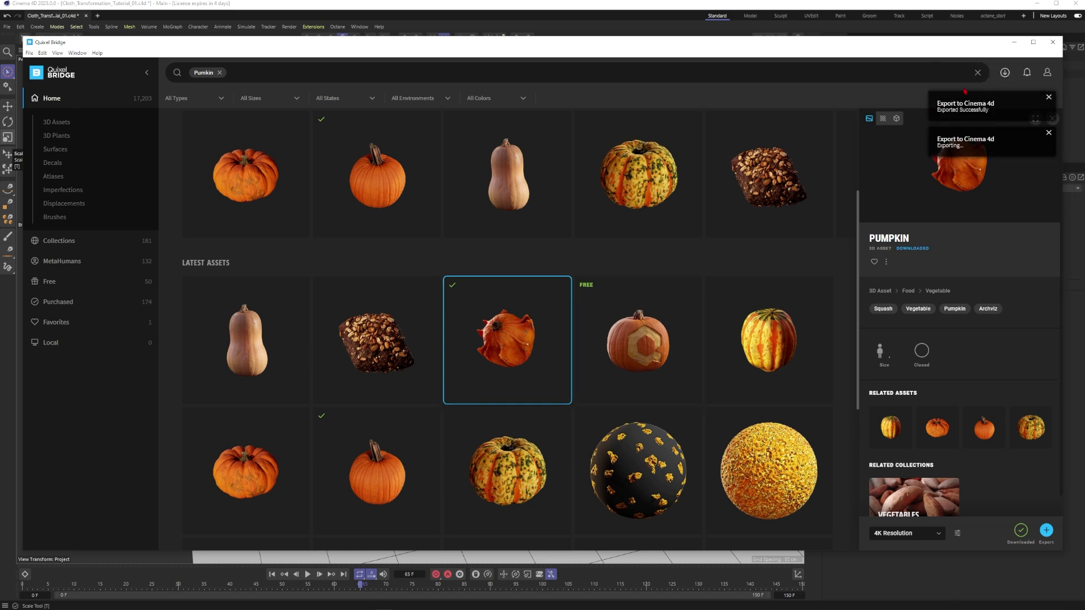
click(1014, 44)
Select the imported pumpkin and raise it above the plane to about 100 cm in Y and 12 cm in Z.
click(500, 383)
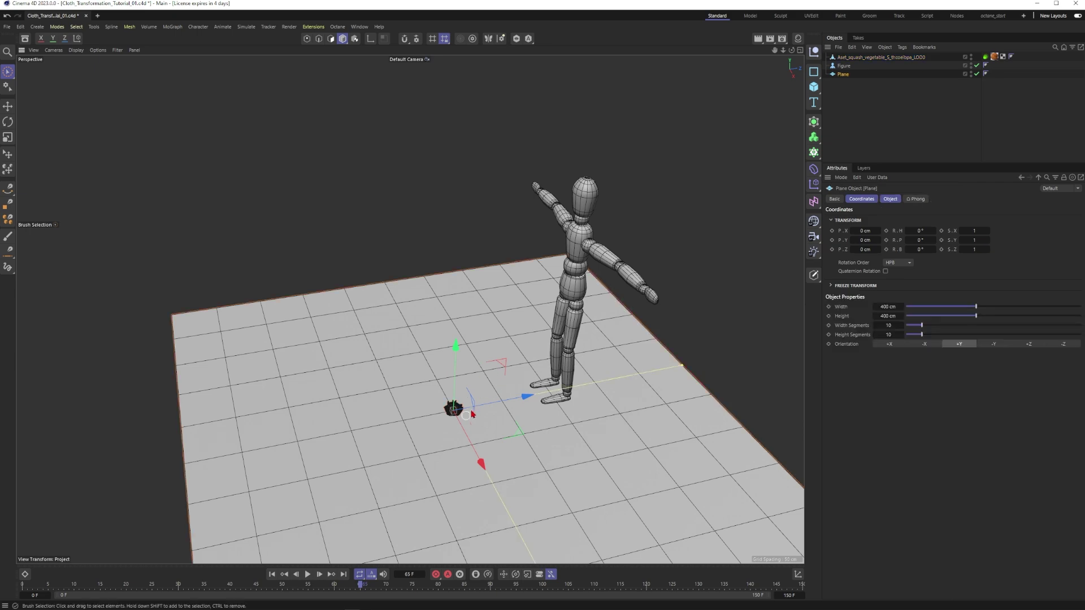
scroll(486, 386, up, 4)
click(861, 67)
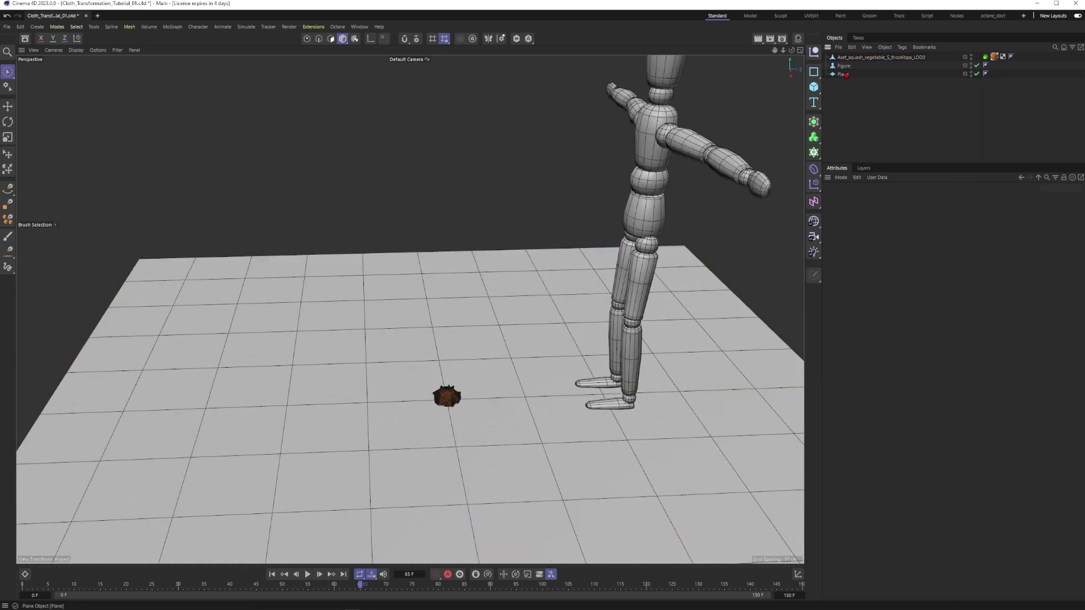
click(879, 58)
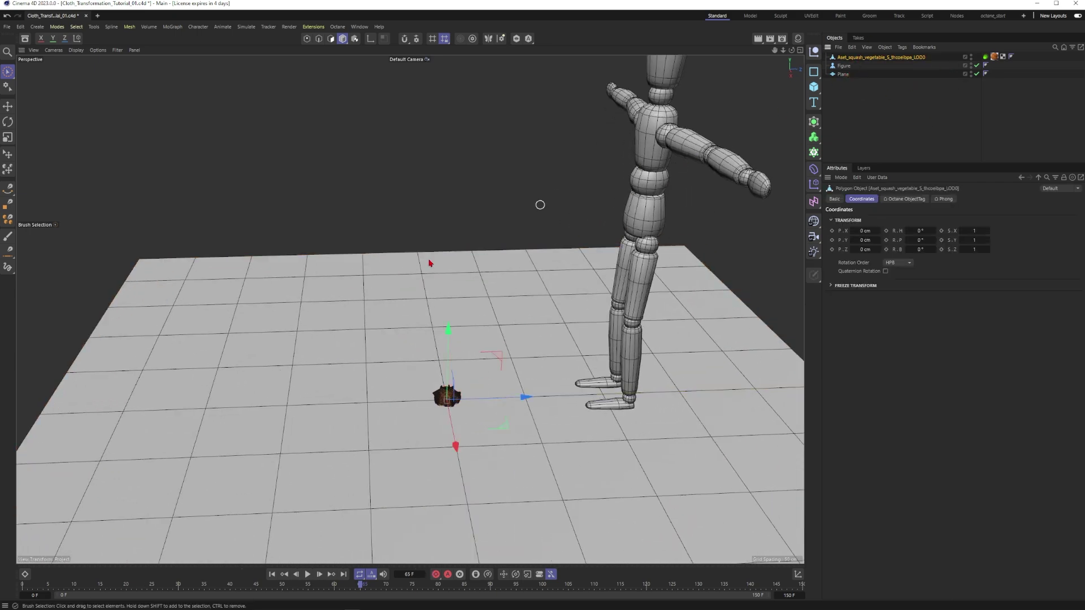
alt+drag(475, 372, 514, 152)
alt+drag(514, 151, 497, 260)
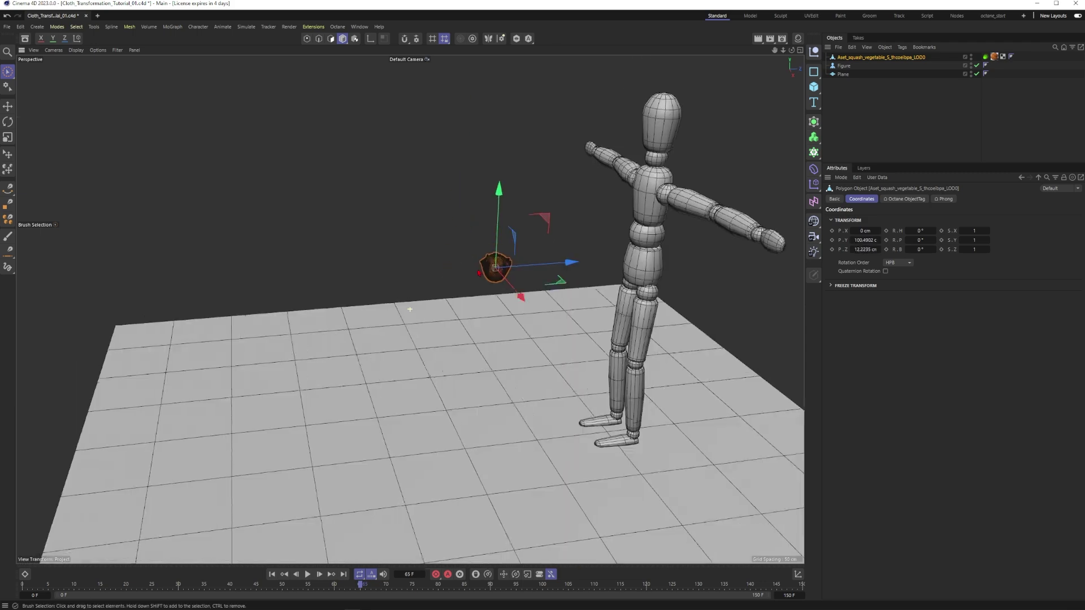
alt+right_drag(490, 266, 504, 264)
alt+drag(490, 266, 506, 258)
Scale the pumpkin up to about two-thirds of the figure's height and place it at about 114 cm in Y and 7 cm in Z.
key(t)
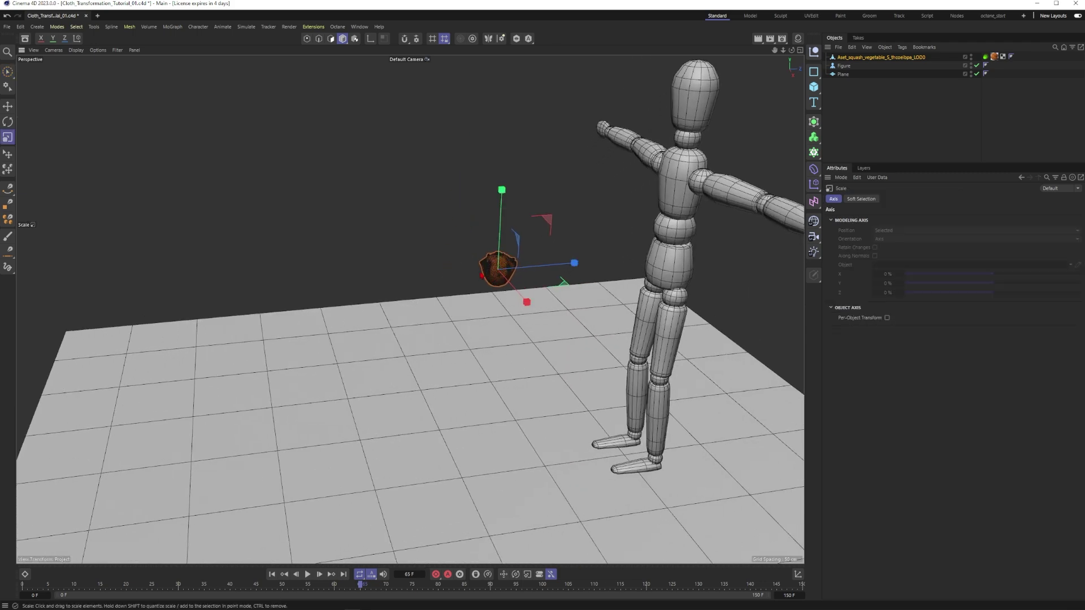
drag(294, 273, 304, 187)
mouse_move(361, 226)
alt+mouse_down()
mouse_move(438, 249)
mouse_move(544, 253)
mouse_move(514, 269)
alt+mouse_up()
scroll(438, 249, down, 3)
key(space)
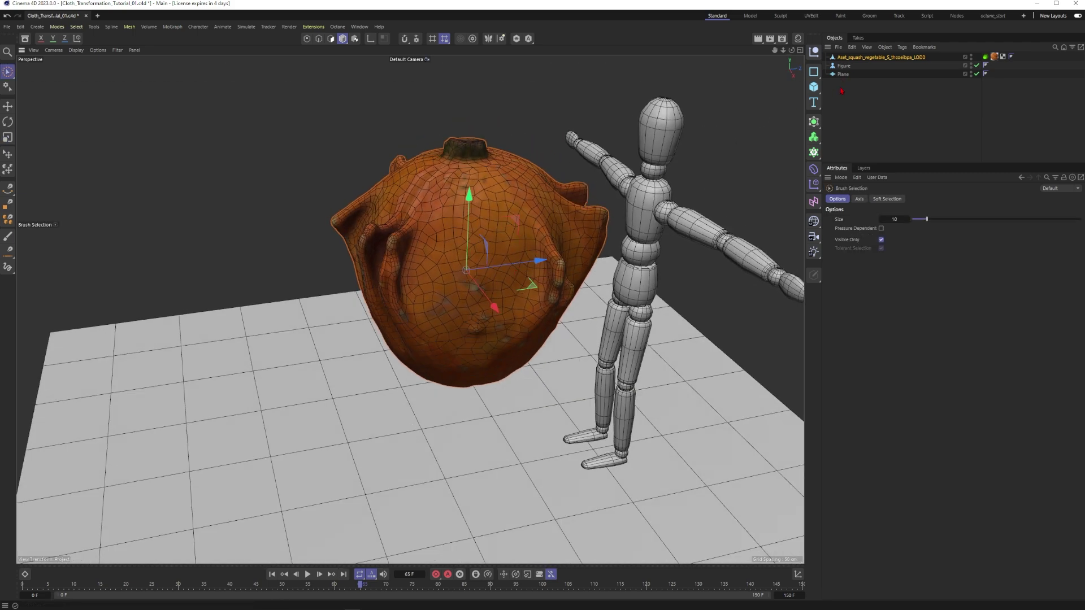
key(t)
mouse_move(534, 192)
mouse_down()
mouse_move(375, 221)
mouse_move(525, 232)
mouse_up()
alt+drag(524, 233, 505, 245)
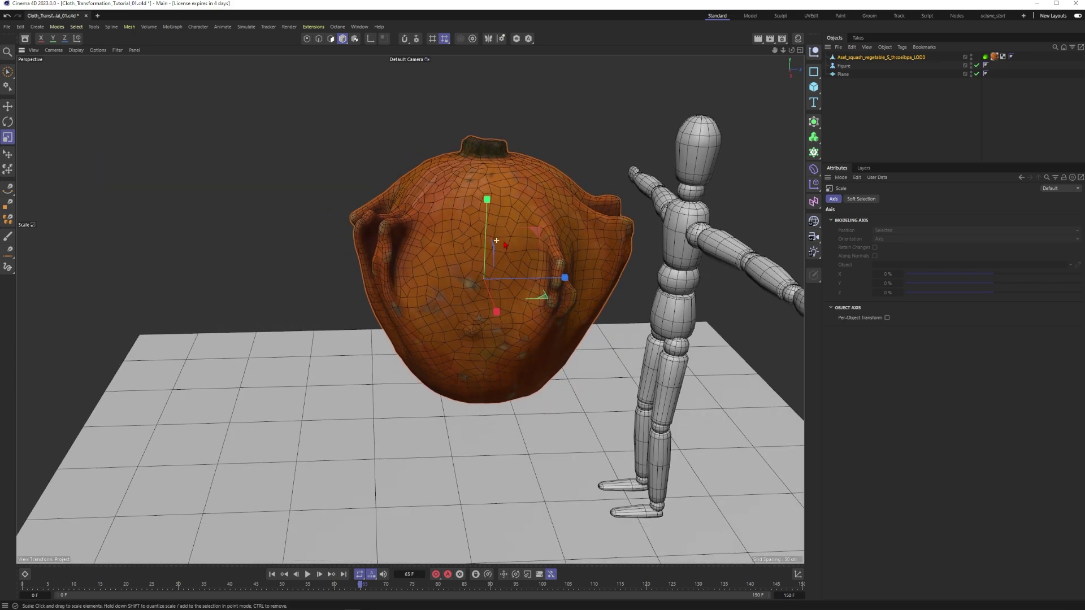
Delete the figure and the plane, and frame the pumpkin in the viewport.
drag(847, 67, 846, 65)
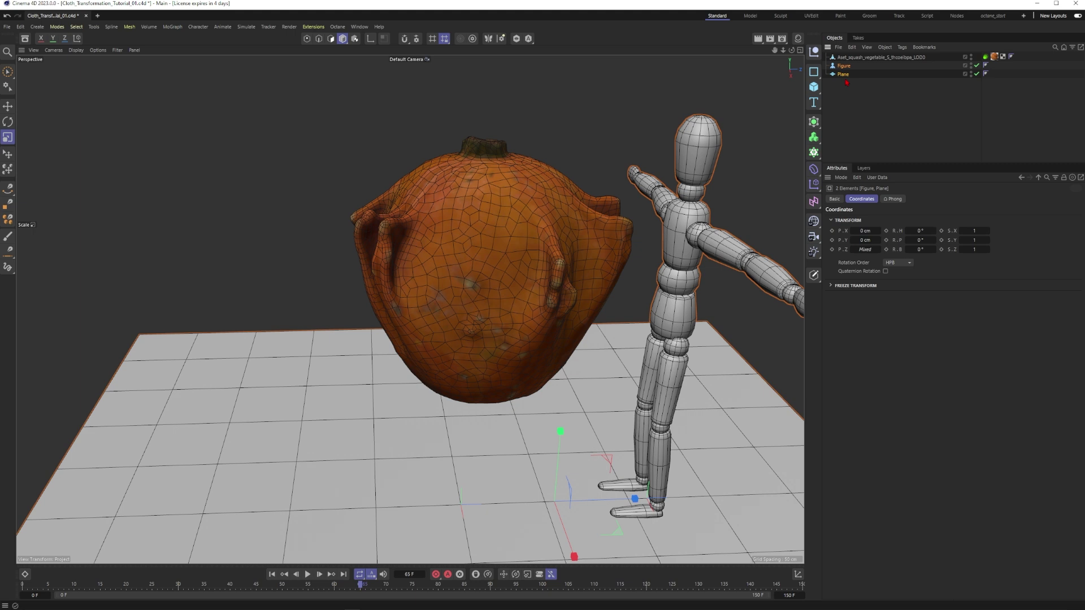
key(Delete)
key(h)
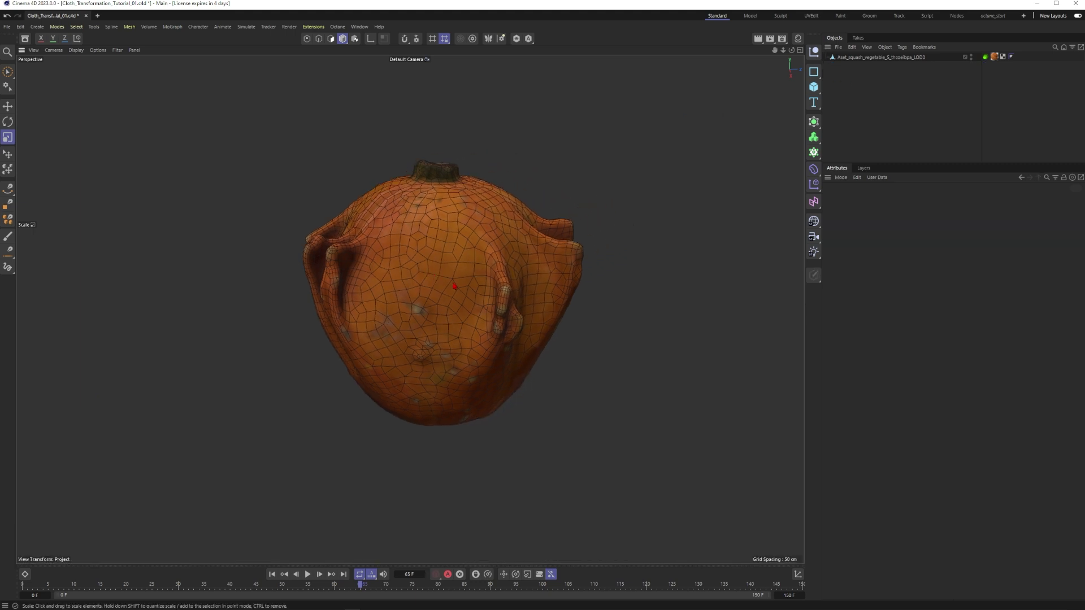
alt+drag(492, 266, 364, 260)
Select the pumpkin and examine its polygon mesh from near and far.
click(858, 57)
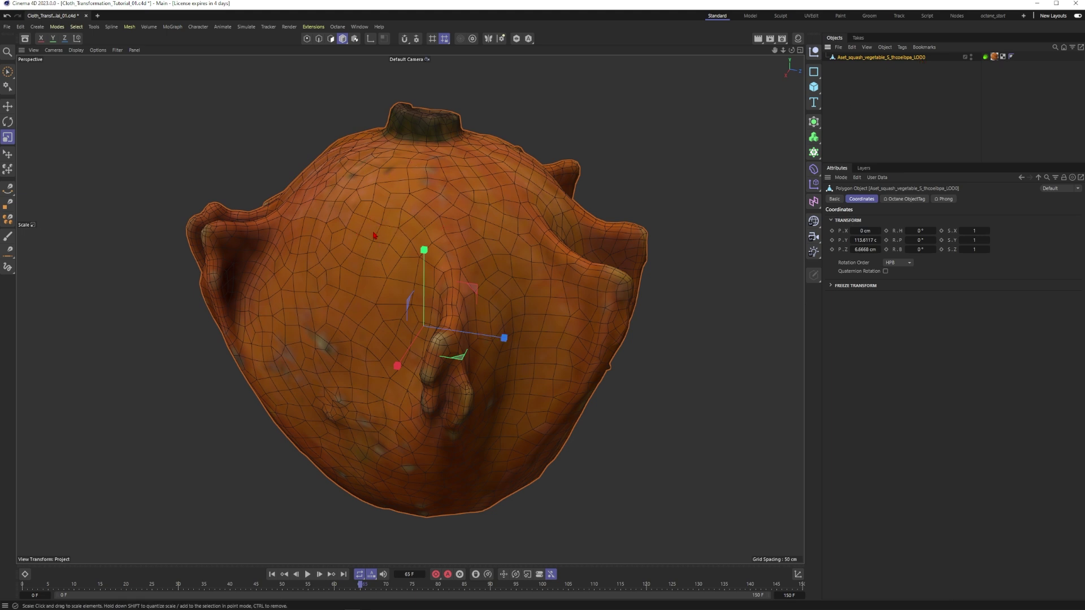
alt+right_drag(484, 252, 423, 254)
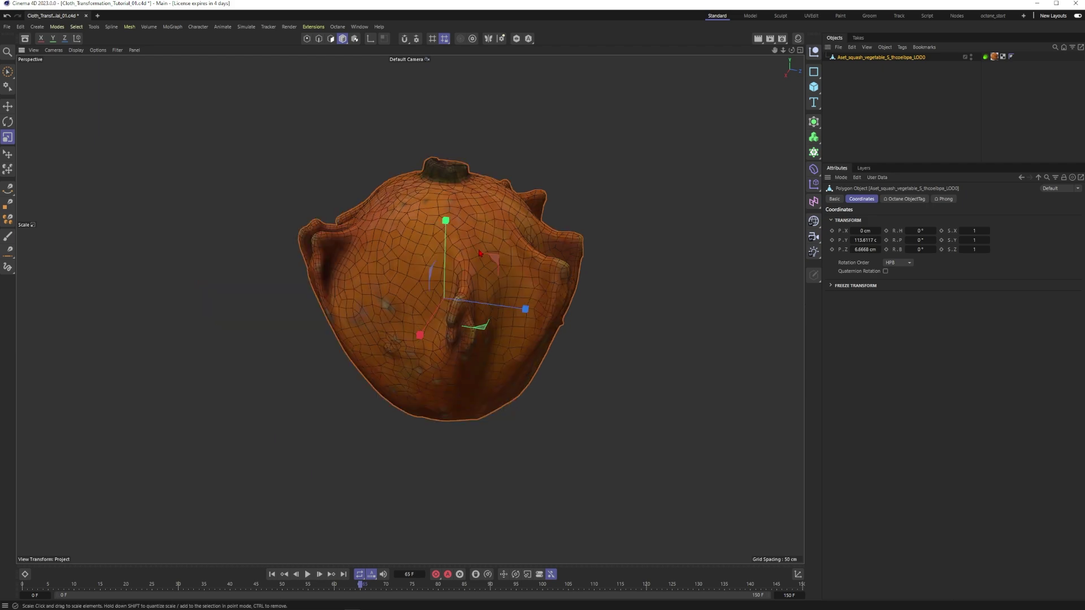
mouse_move(423, 254)
alt+mouse_down()
mouse_move(376, 240)
mouse_move(419, 256)
alt+mouse_up()
alt+right_drag(418, 256, 486, 243)
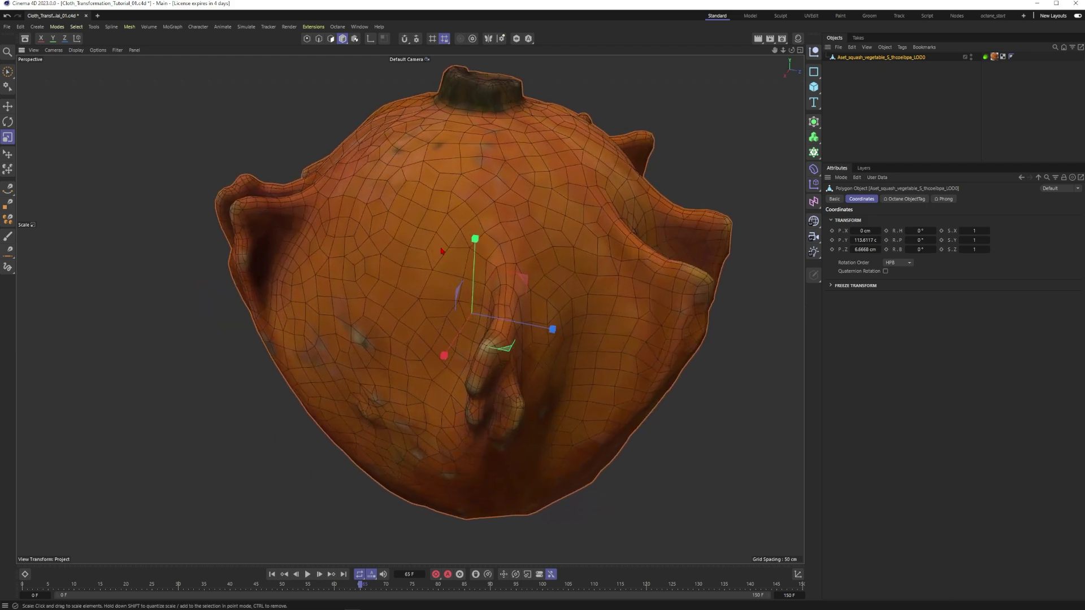
Select all of the pumpkin's polygons and check the mesh's polygon count and layout from several angles.
click(879, 84)
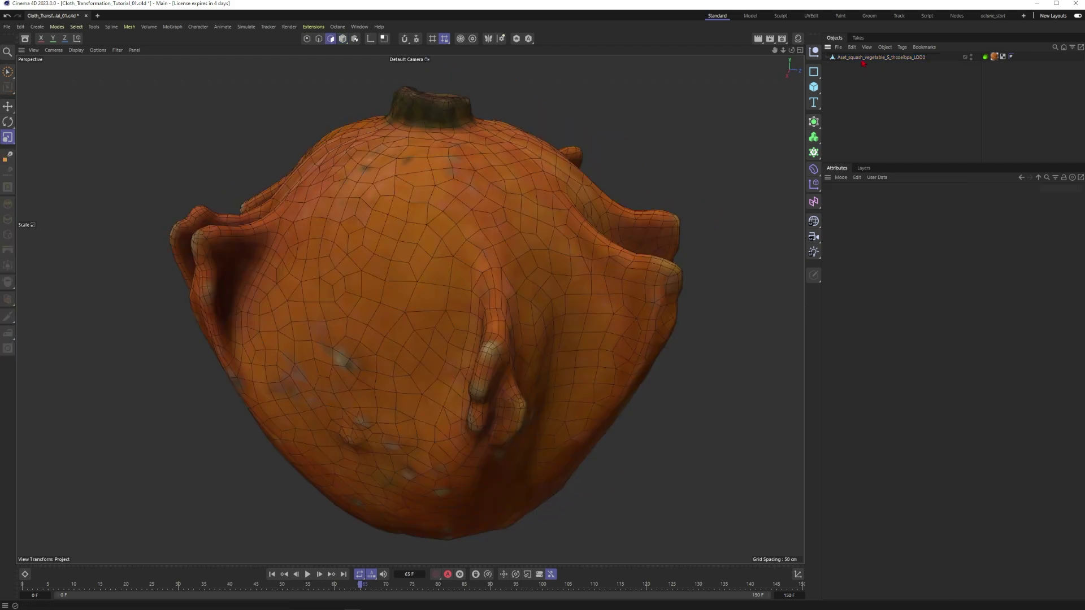
click(874, 57)
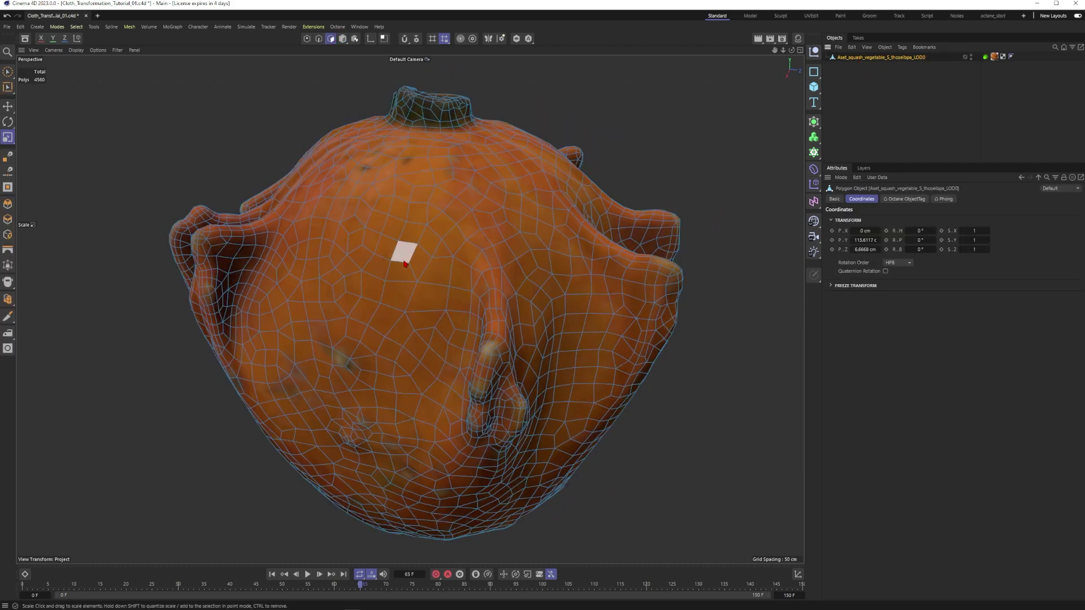
key(ctrl+a)
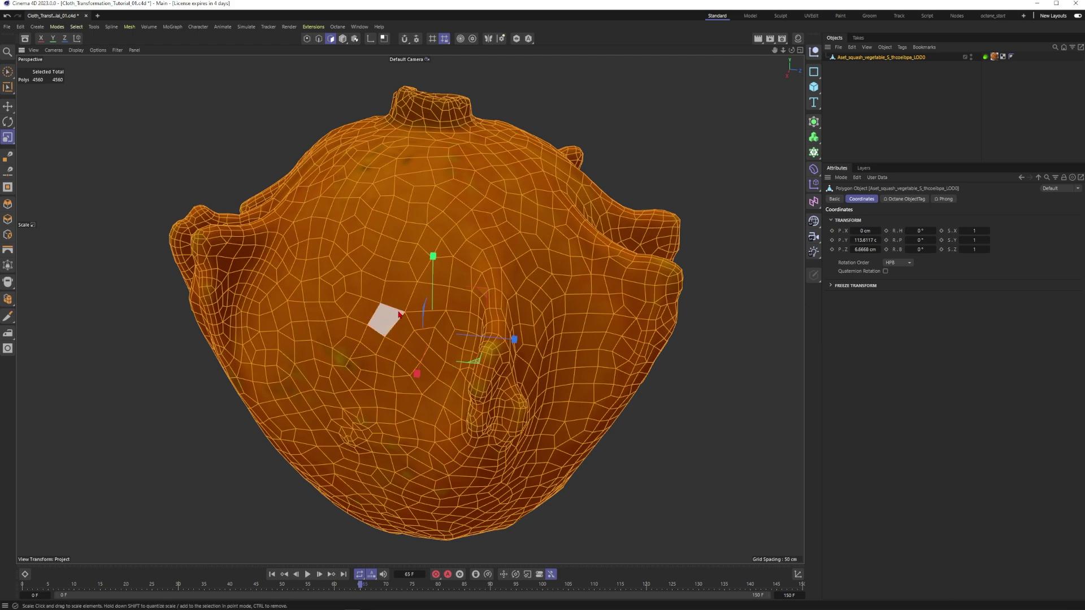
alt+right_drag(491, 261, 464, 262)
key(space)
alt+drag(522, 314, 484, 279)
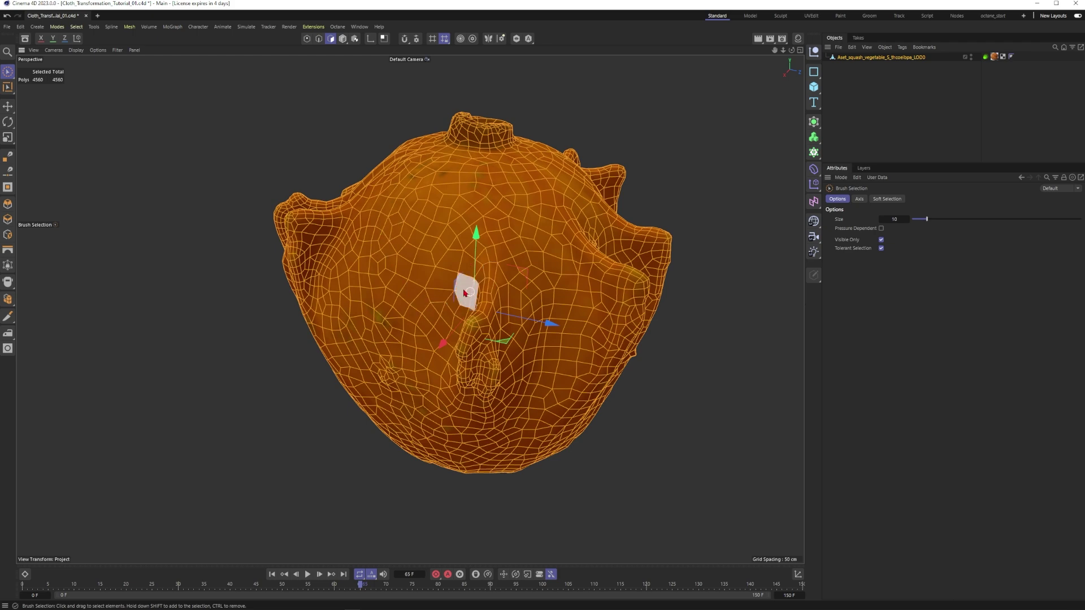
alt+drag(404, 284, 438, 279)
alt+right_drag(438, 279, 451, 278)
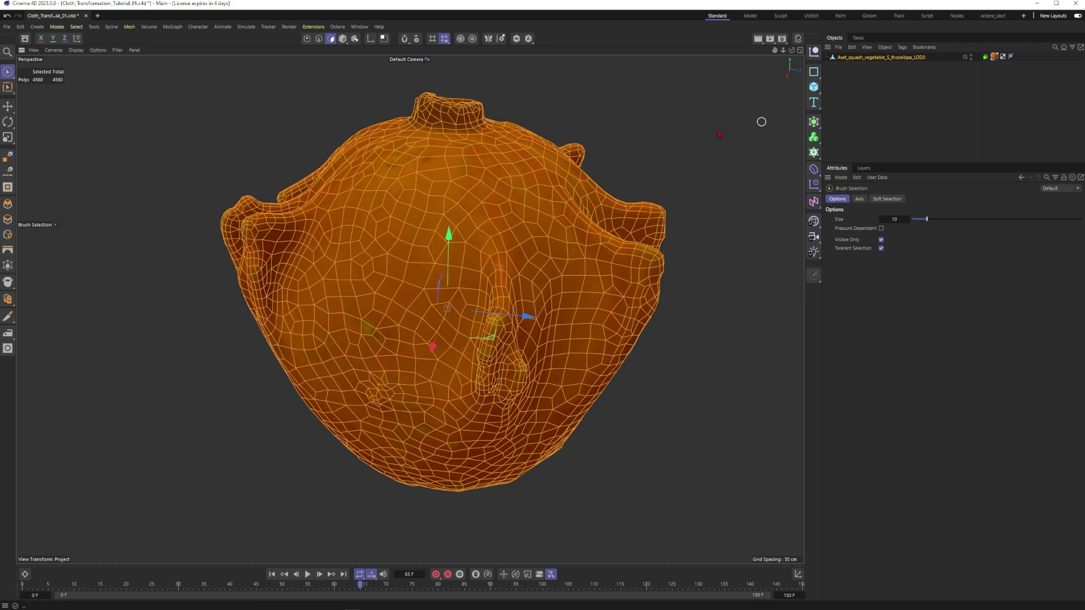
alt+drag(536, 263, 546, 287)
Return to the whole pumpkin object and place it inside a Remesh generator.
click(887, 119)
scroll(514, 199, up, 2)
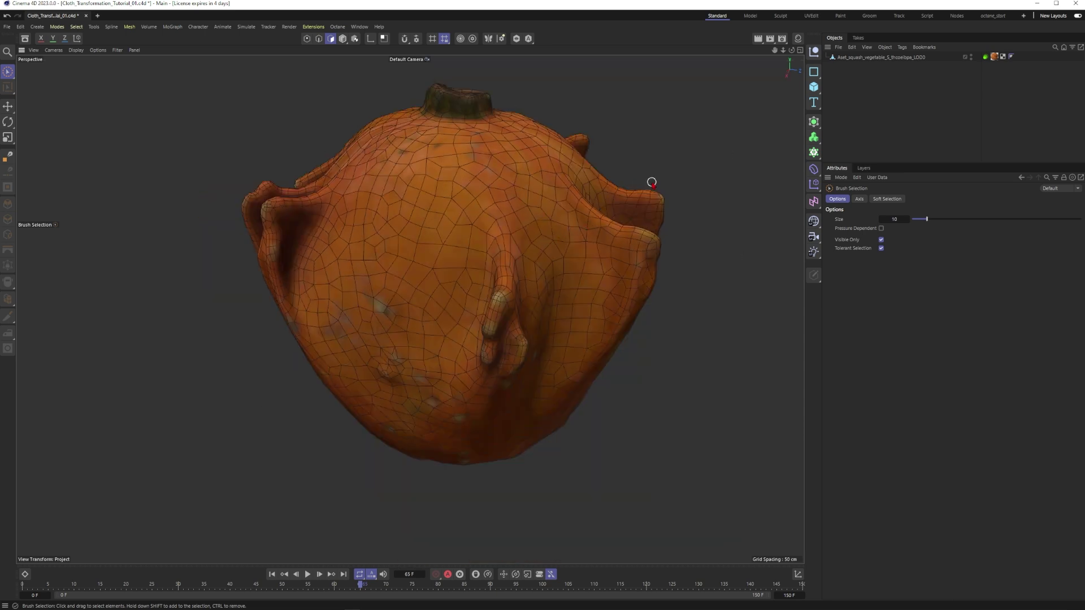
click(874, 58)
click(874, 71)
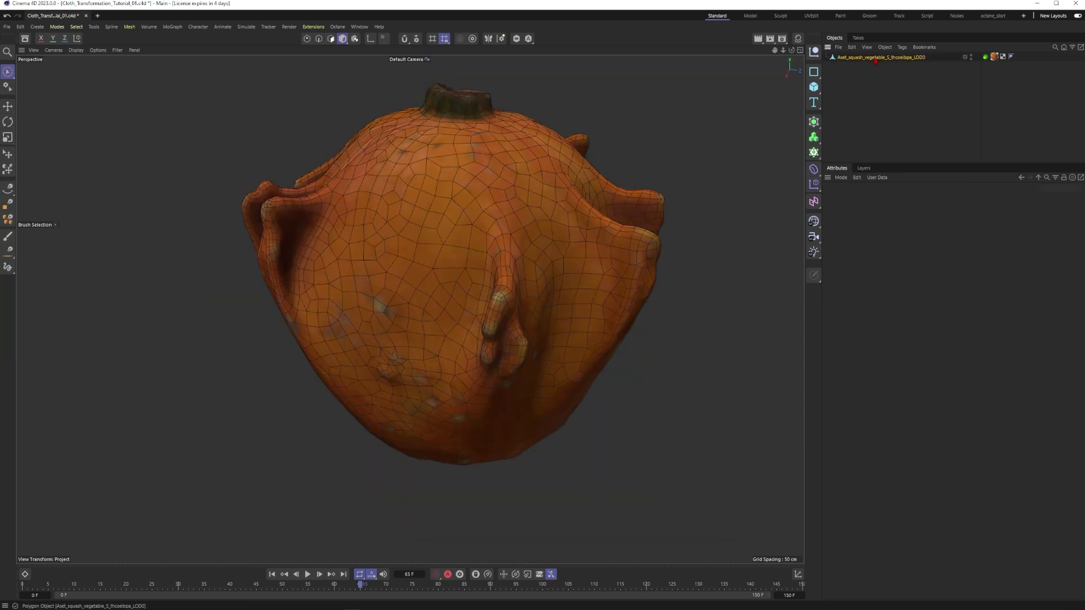
click(874, 57)
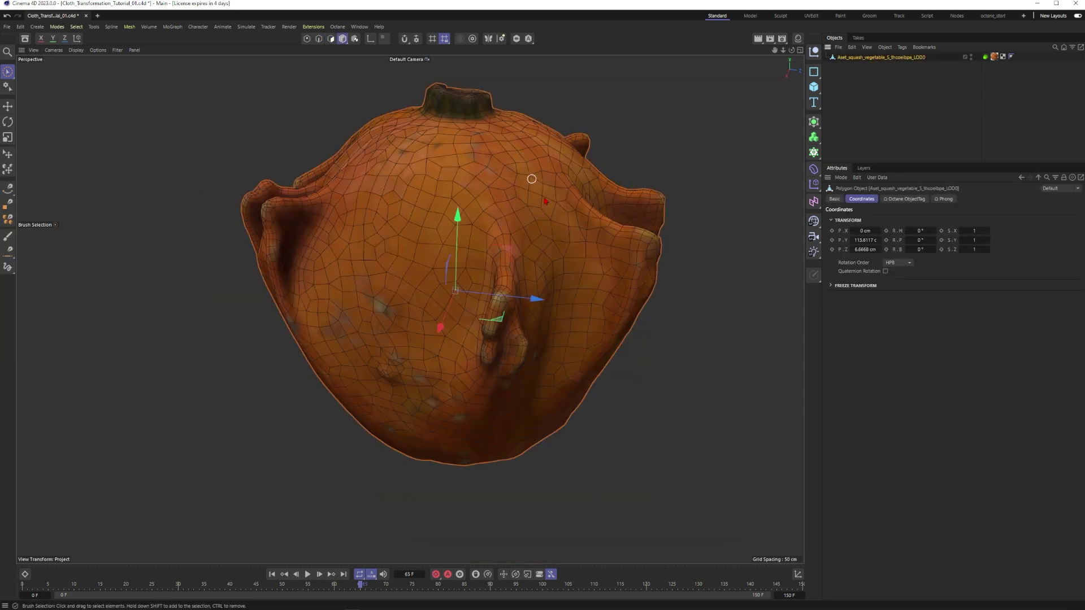
click(813, 121)
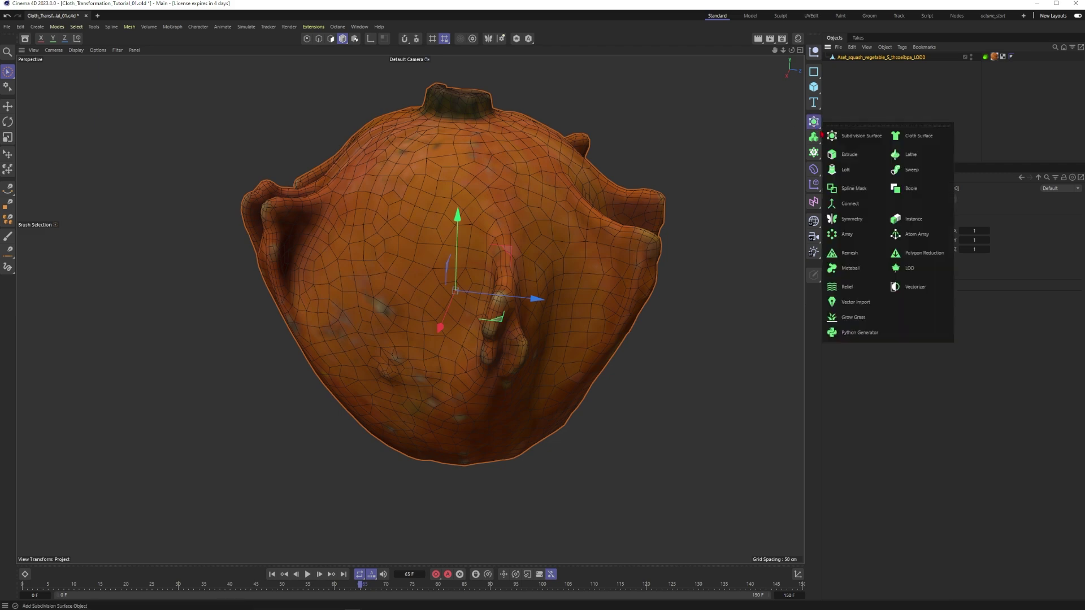
click(849, 253)
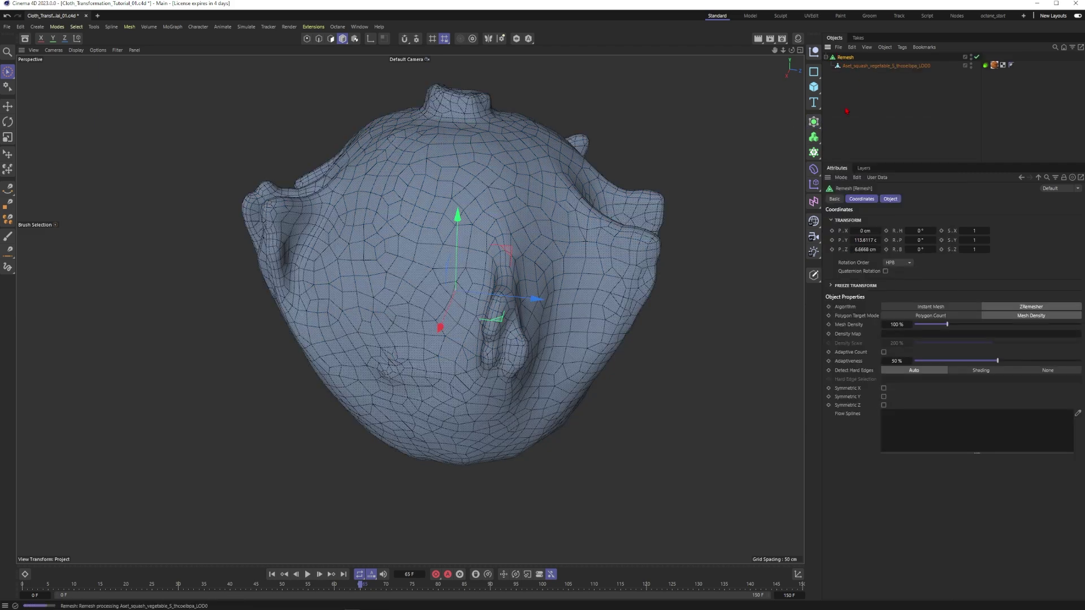
alt+drag(496, 250, 509, 279)
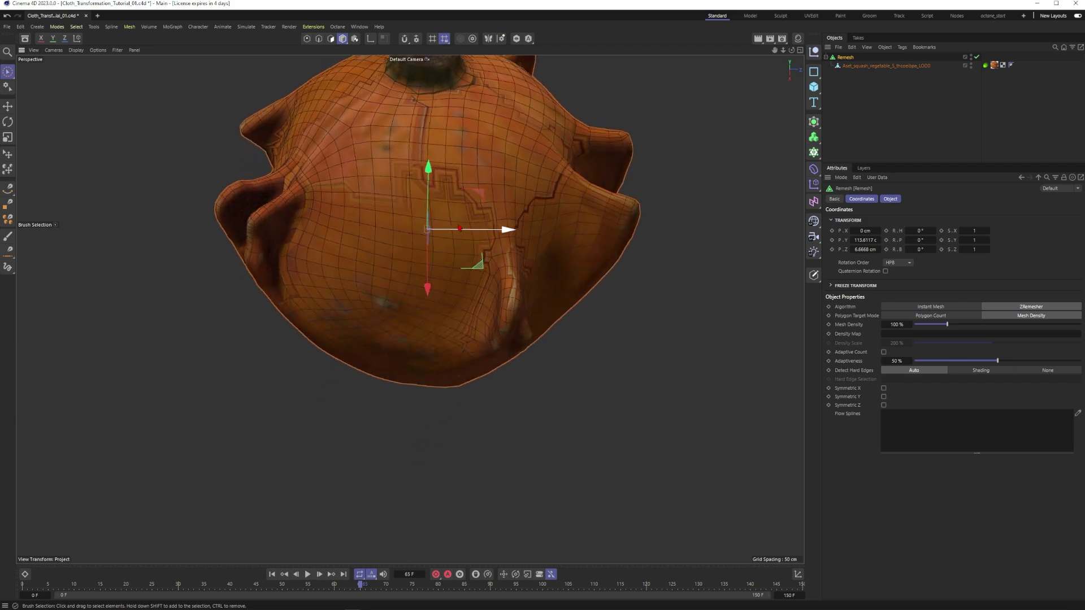
Compare the pumpkin's original topology with the remeshed result by toggling the Remesh generator, examining the surface up close.
scroll(509, 234, up, 3)
scroll(511, 232, down, 2)
alt+drag(503, 231, 595, 245)
key(q)
scroll(565, 240, up, 2)
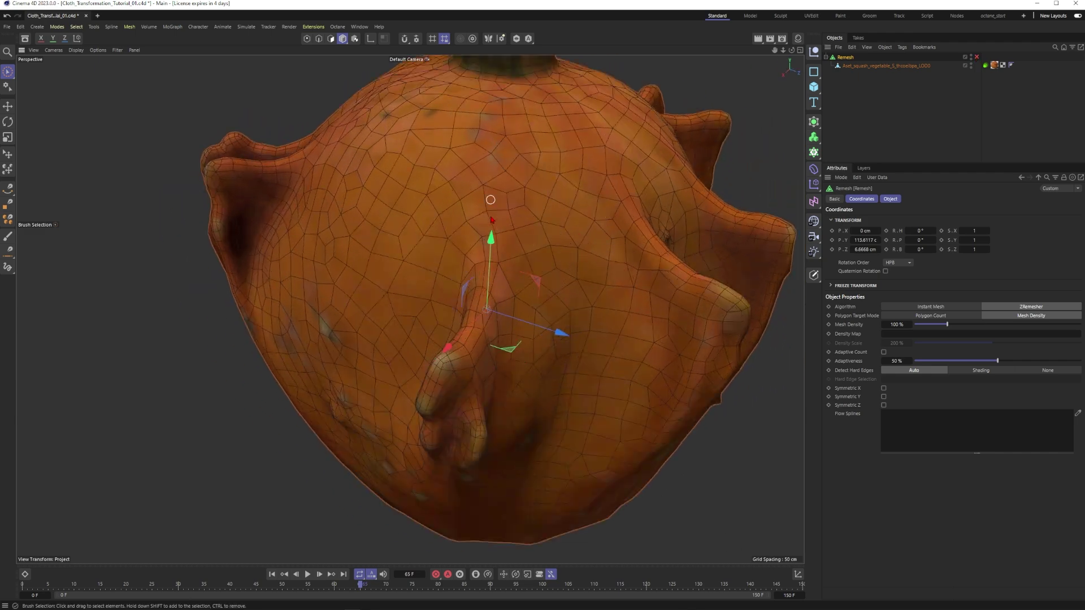
mouse_move(436, 218)
alt+mouse_down()
mouse_move(492, 227)
mouse_move(484, 206)
mouse_move(445, 212)
alt+mouse_up()
key(q)
alt+middle_drag(429, 184, 454, 210)
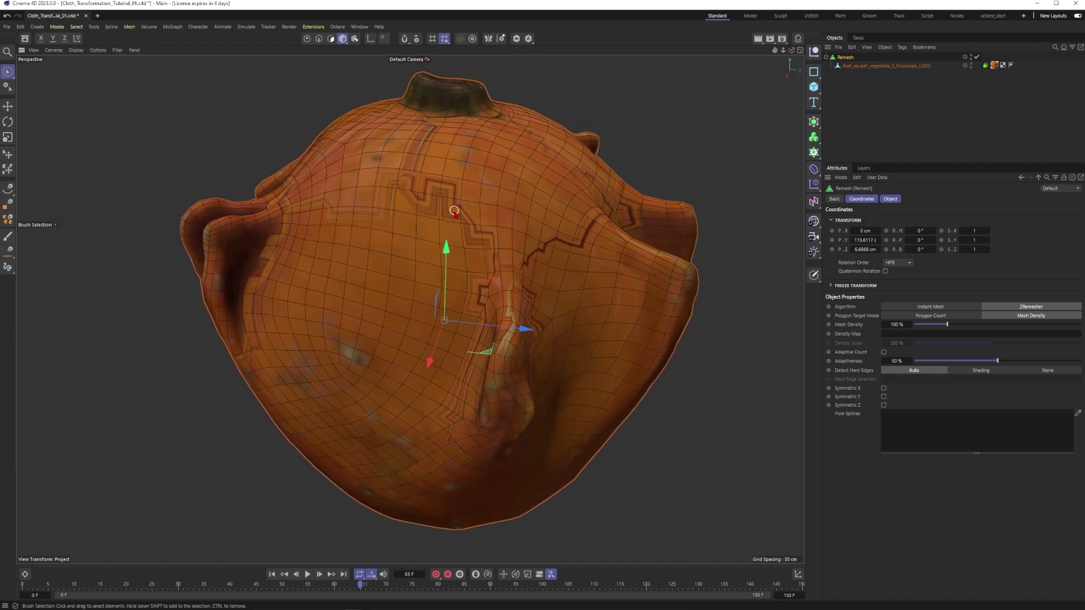
alt+drag(453, 210, 500, 245)
alt+middle_drag(480, 263, 494, 245)
scroll(472, 233, up, 2)
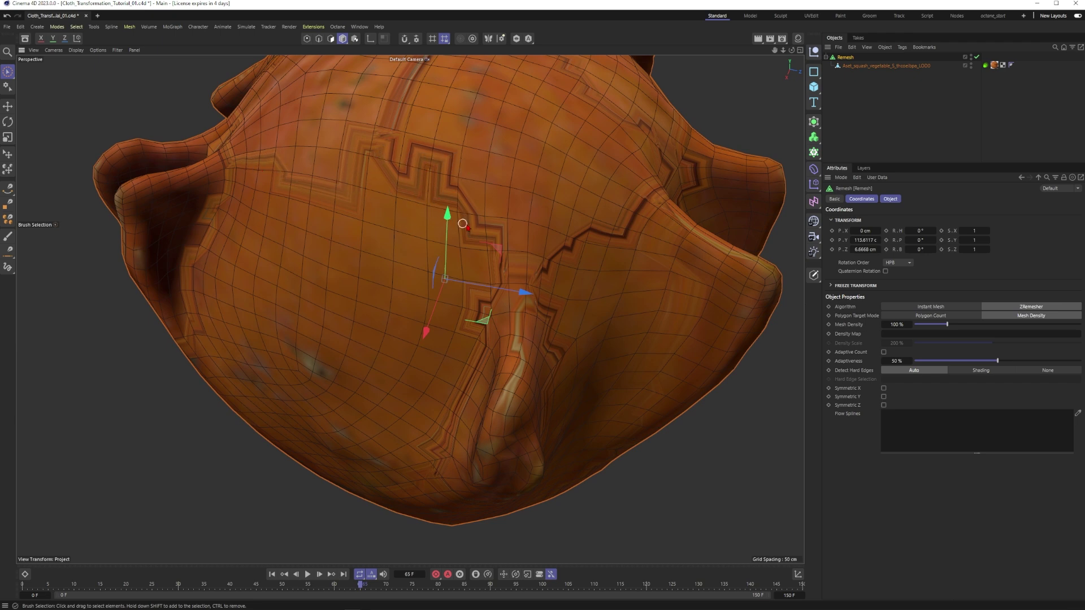
Disable Remesh to examine the source pumpkin mesh again, then re-enable it and select the Remesh object.
click(945, 95)
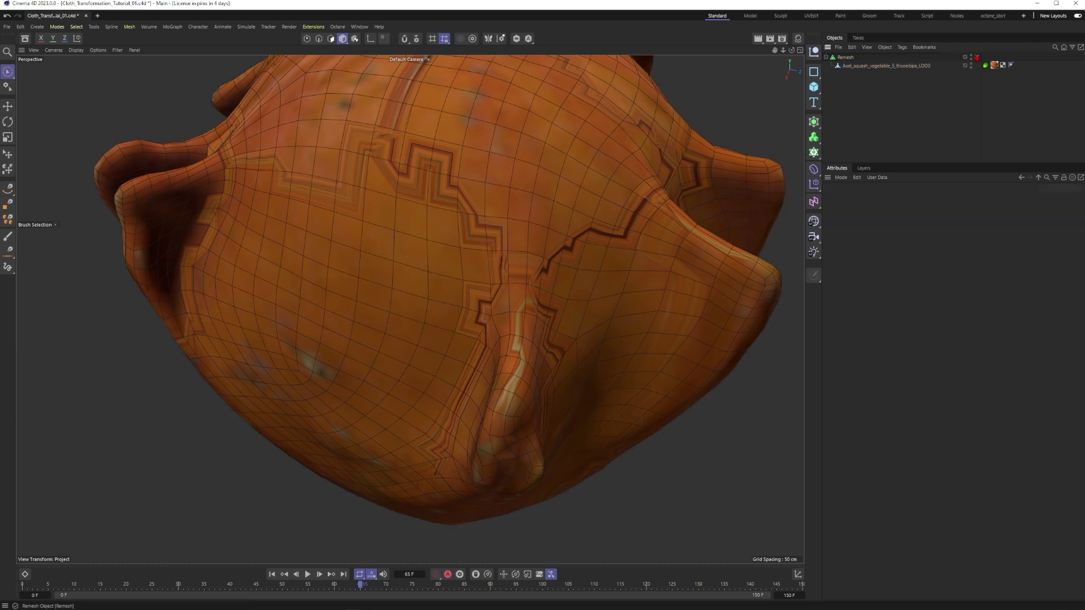
click(976, 57)
click(994, 66)
click(916, 66)
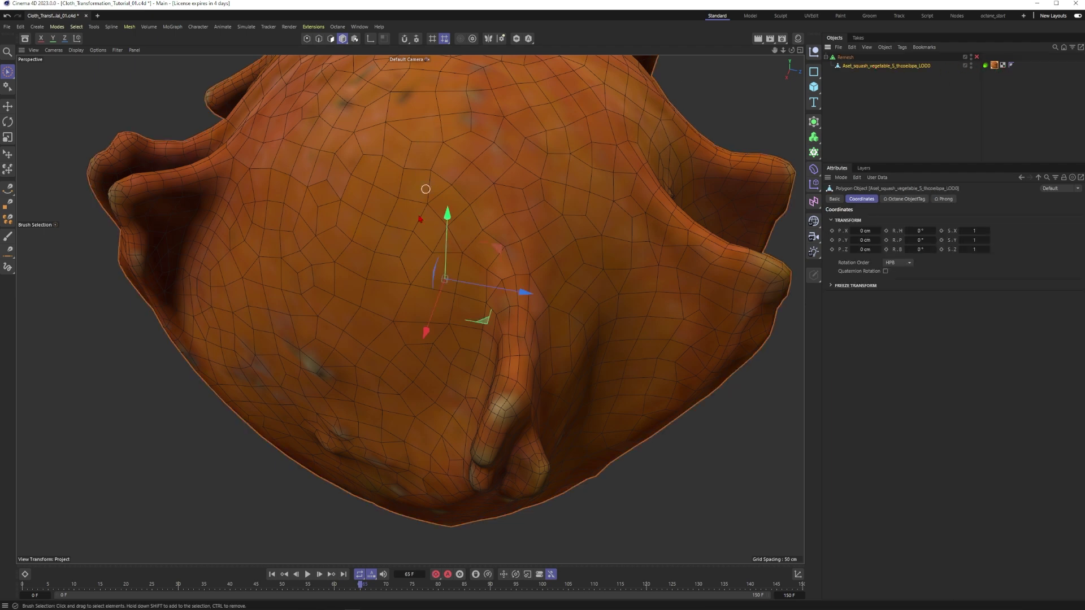
click(976, 57)
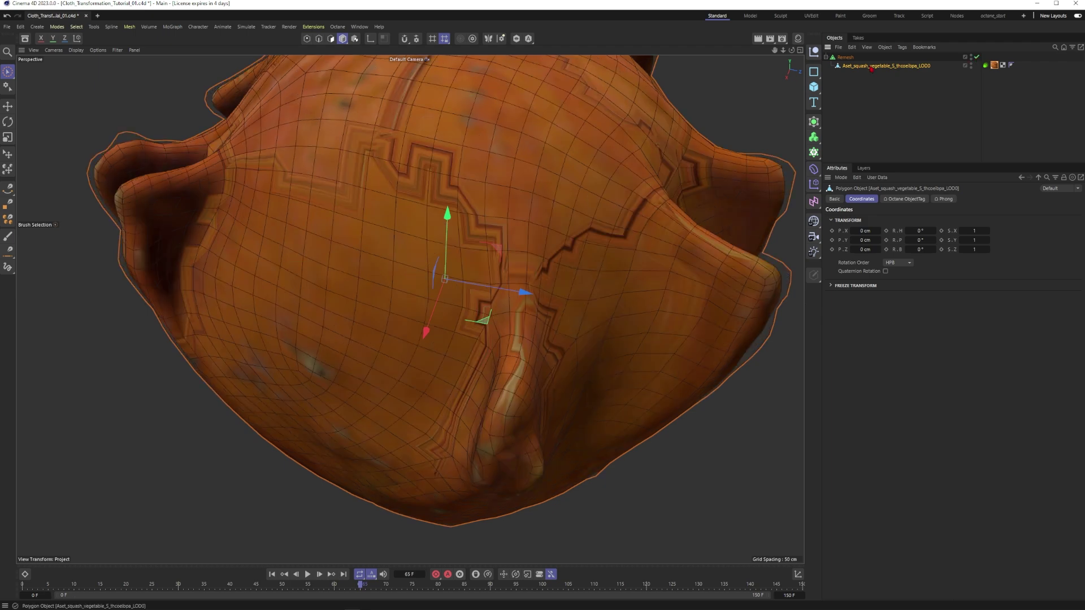
click(845, 57)
alt+drag(380, 195, 476, 154)
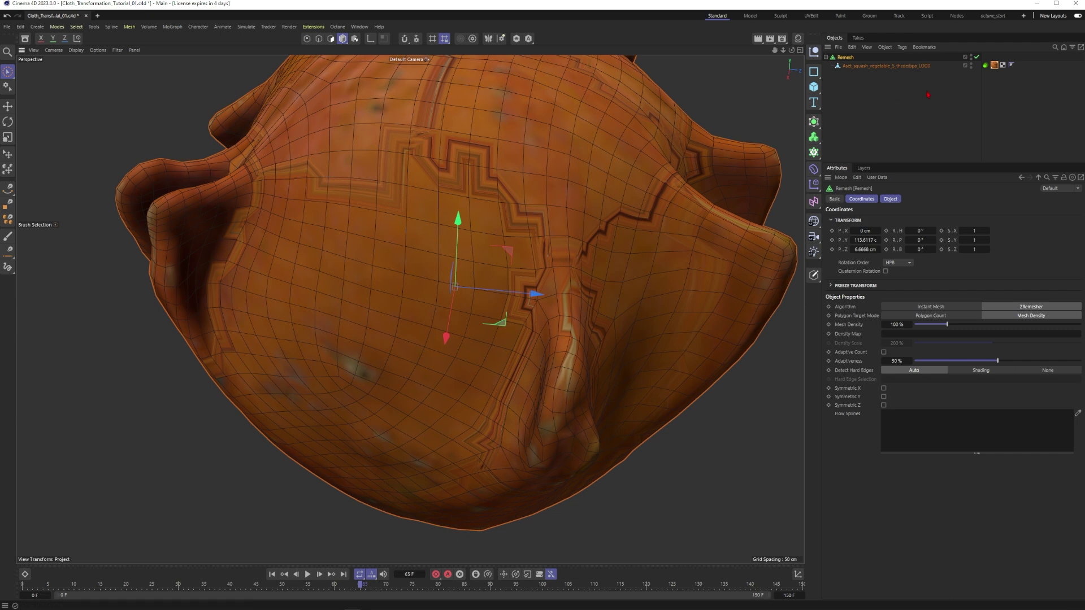
alt+drag(435, 235, 410, 221)
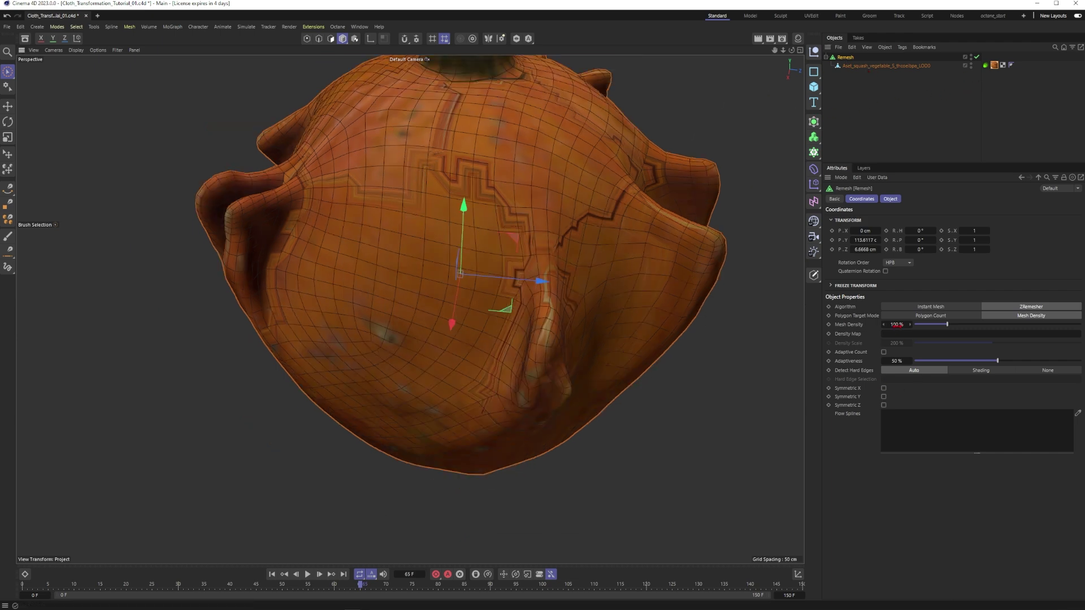
Set the Remesh mesh density to 500% and examine the surface from near and far.
click(897, 325)
text(500)
key(Return)
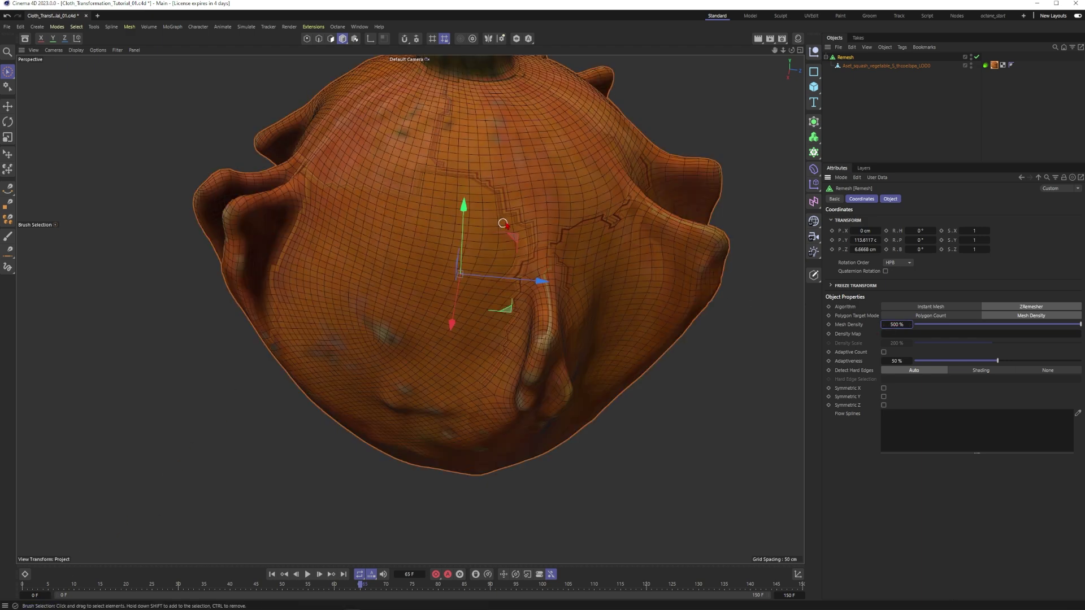
alt+right_drag(539, 208, 515, 230)
alt+drag(516, 230, 530, 228)
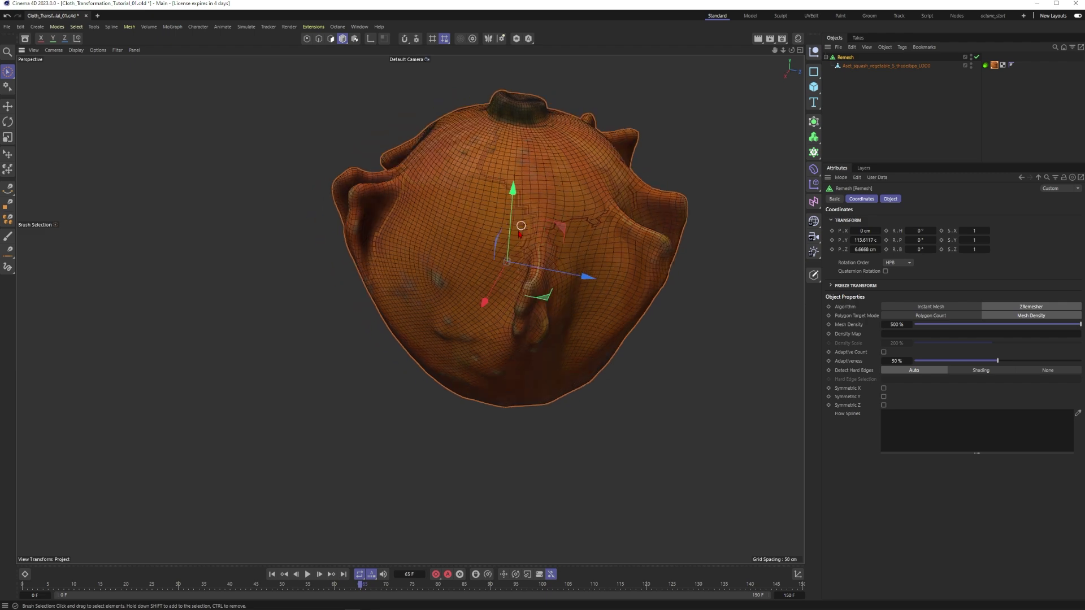
alt+right_drag(530, 229, 553, 220)
alt+drag(552, 220, 539, 243)
alt+right_drag(540, 243, 568, 240)
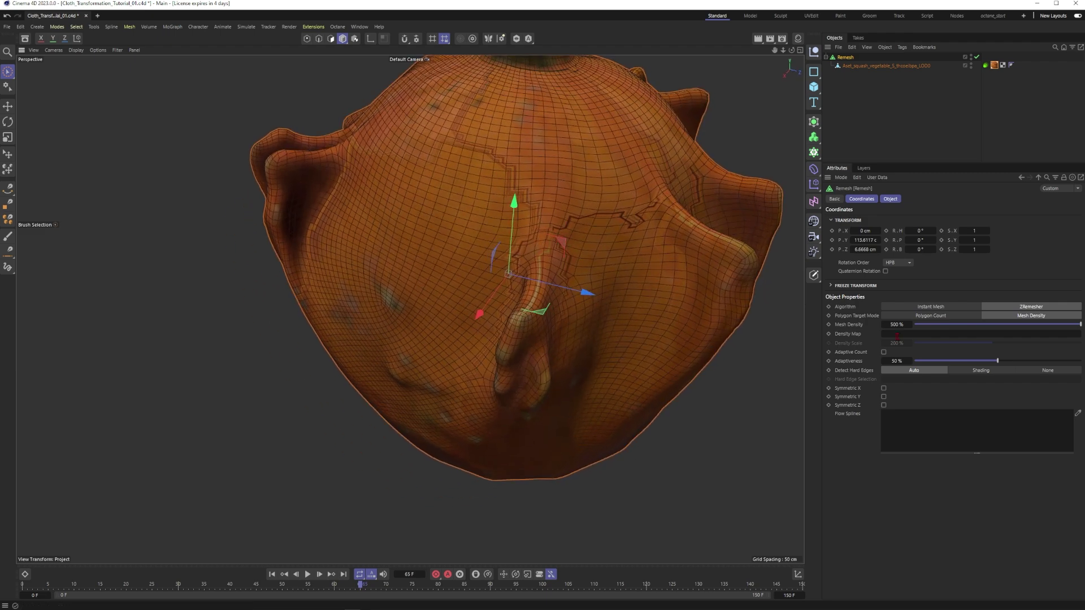
Set the Remesh mesh density to 800%.
click(894, 325)
text(800)
key(Return)
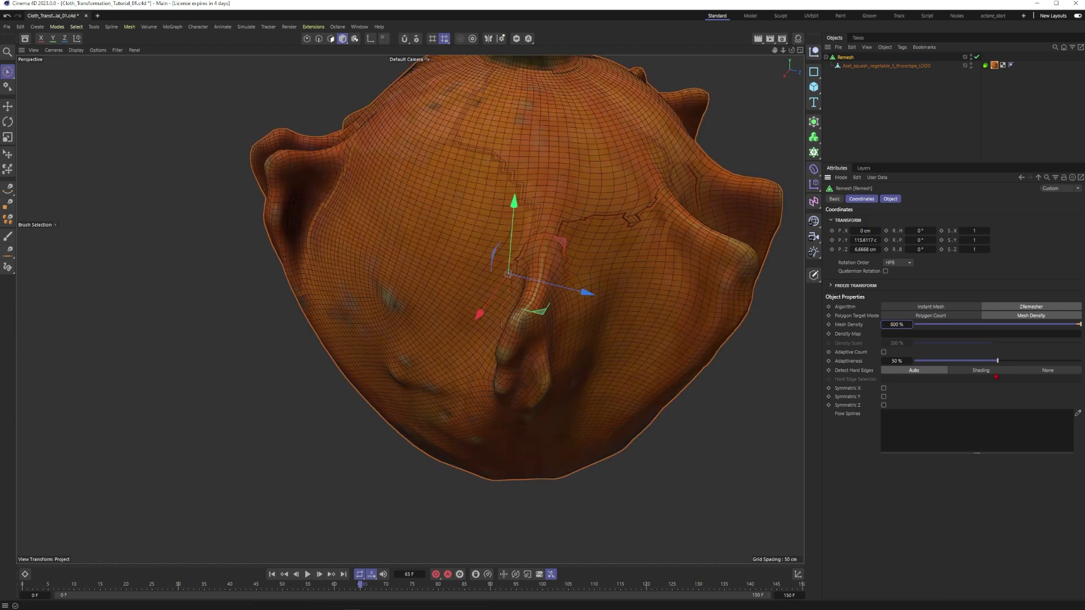
Set the Remesh mesh density to 1500%.
text(0)
key(Return)
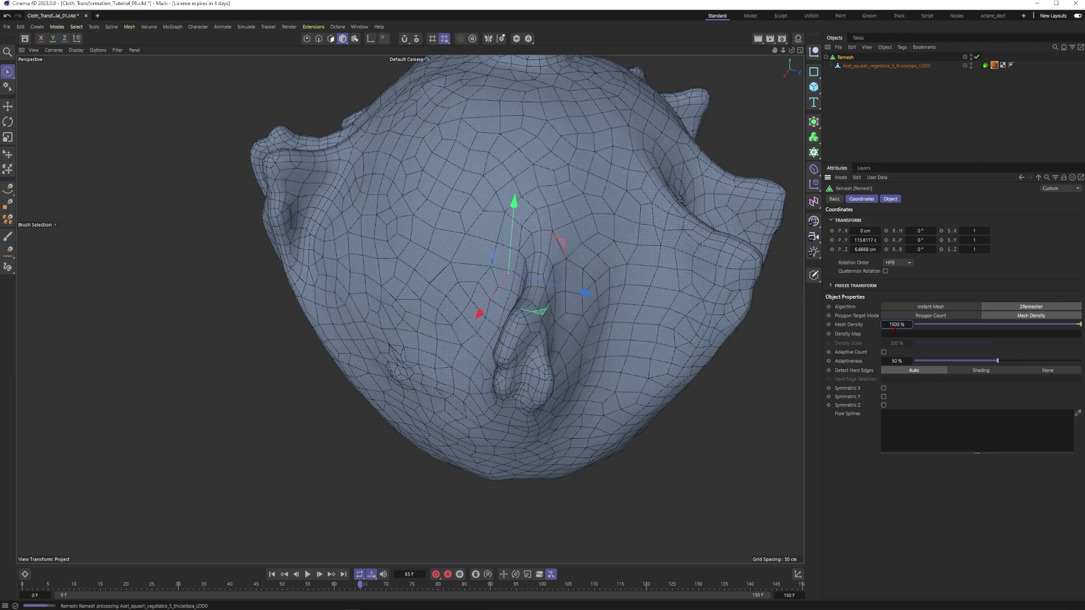
scroll(561, 259, down, 5)
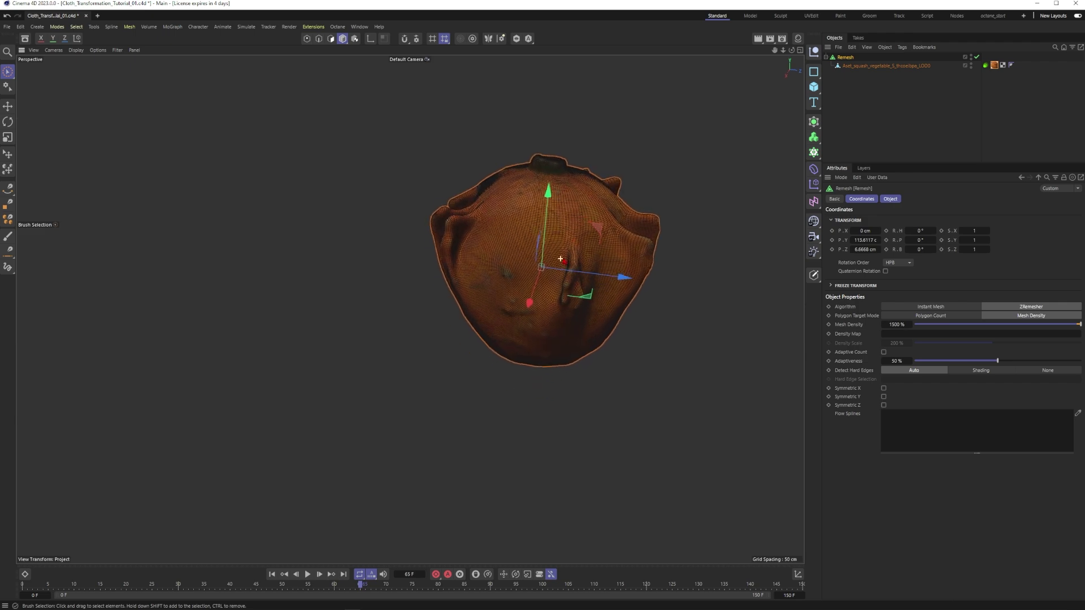
scroll(560, 259, up, 4)
Duplicate the Remesh object as a hidden, disabled backup and make the original Remesh editable.
click(872, 107)
click(826, 57)
ctrl+drag(845, 58, 851, 68)
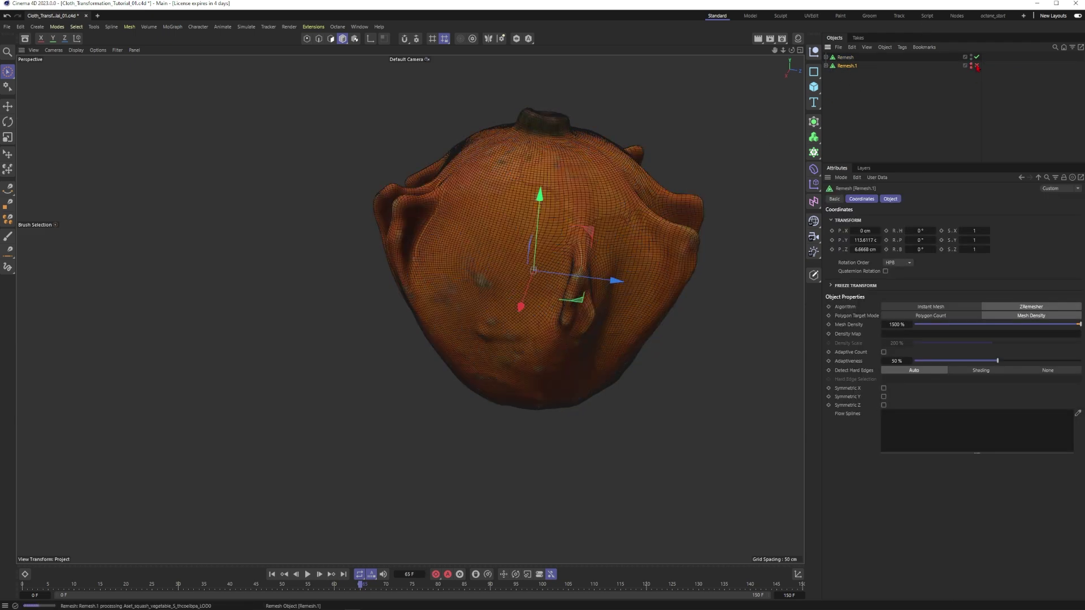
click(849, 57)
key(c)
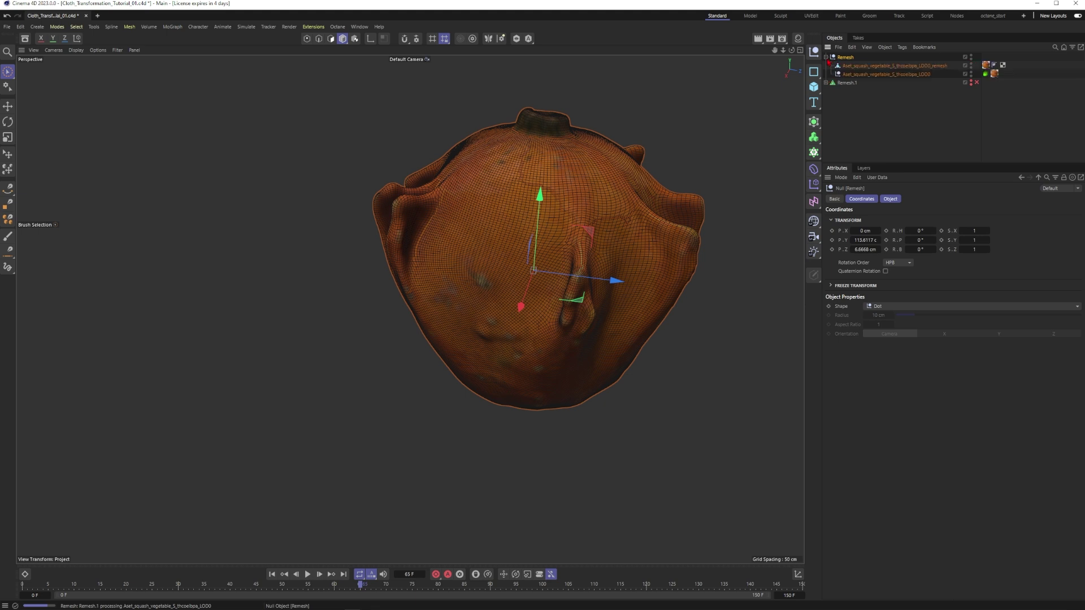
Move the remeshed polygon object out of its parent null and delete the two leftover nulls.
drag(870, 118, 870, 116)
click(885, 65)
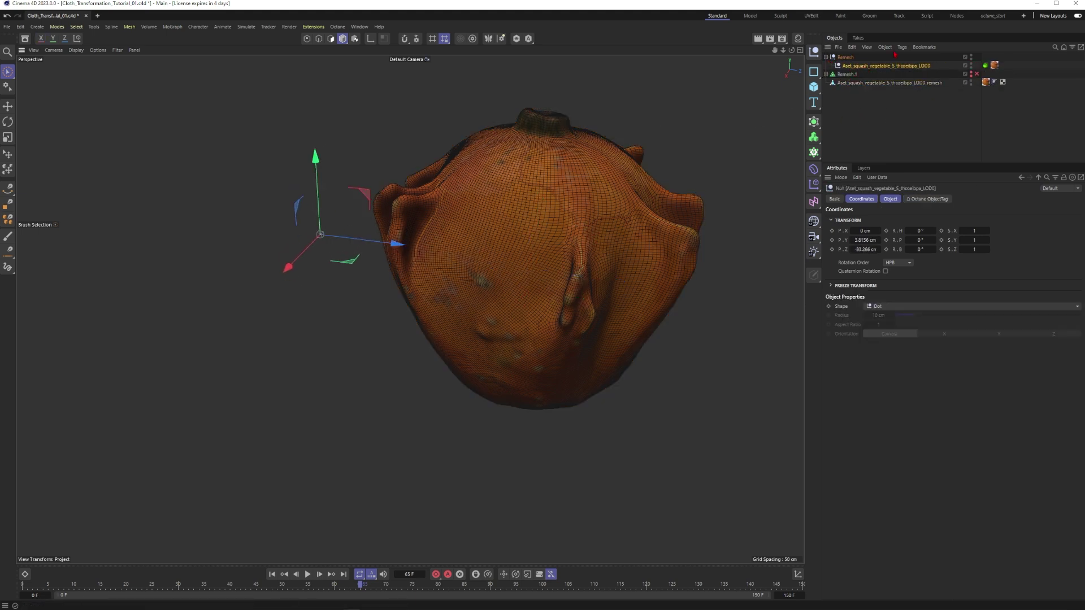
key(Delete)
click(845, 57)
key(Delete)
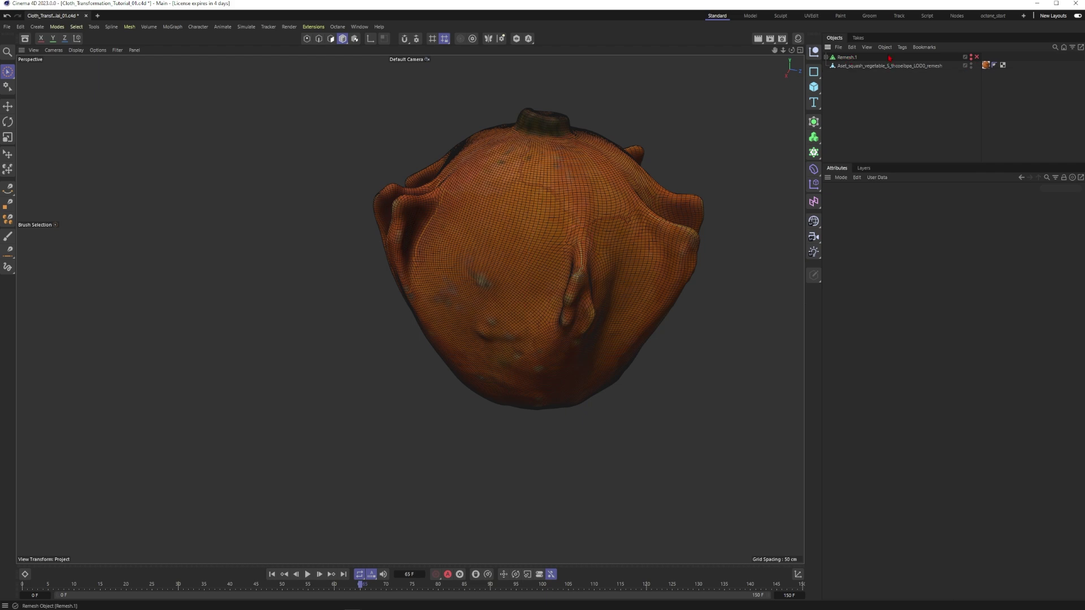
Rename the remeshed polygon object "pumkin" and position it at 0 cm on all three axes.
double_click(895, 65)
text(pumkl)
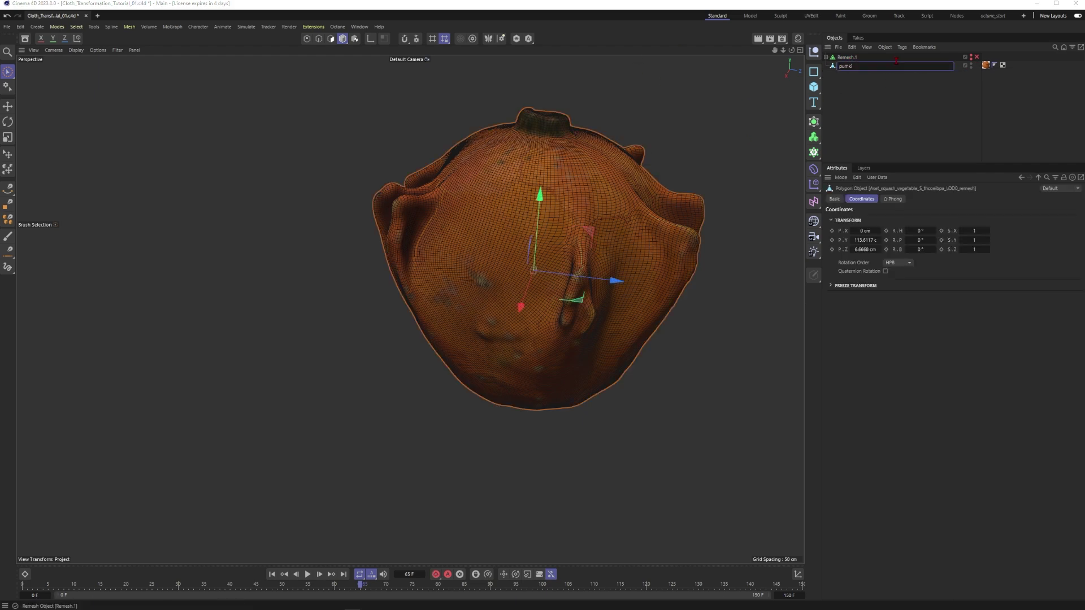
text(n)
key(Return)
mouse_move(418, 283)
alt+mouse_down()
mouse_move(400, 303)
mouse_move(447, 277)
mouse_move(435, 287)
alt+mouse_up()
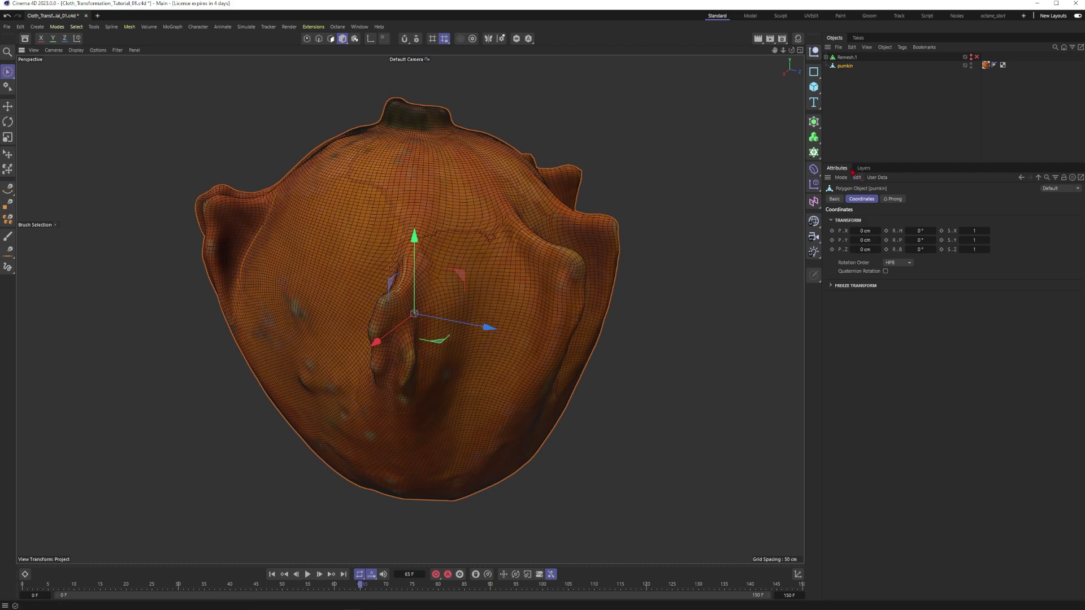
Deselect the pumpkin and examine its dense mesh from several sides and from below.
click(629, 267)
click(551, 280)
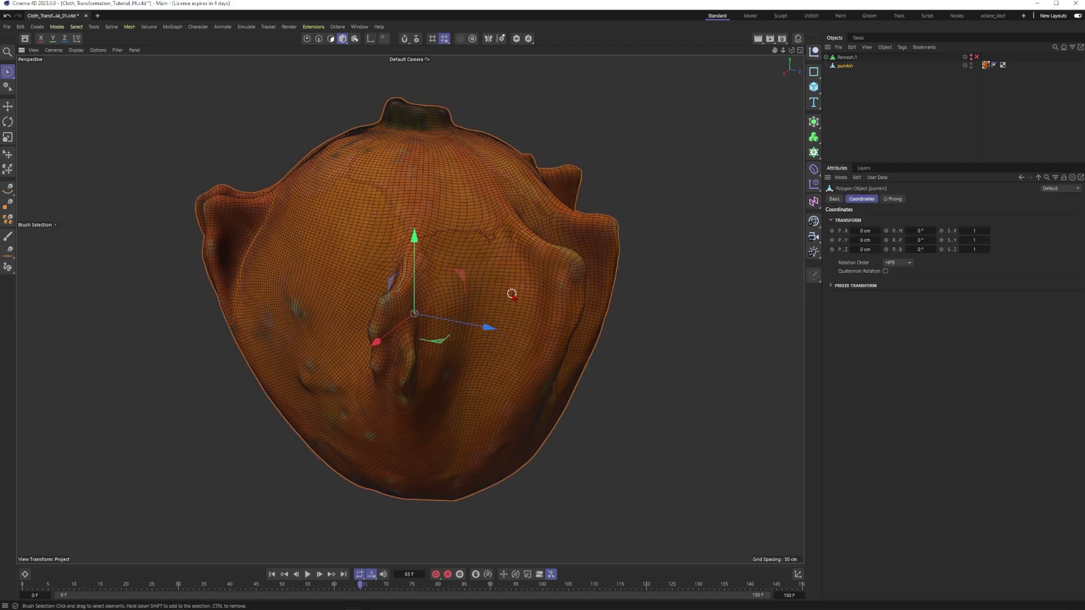
click(608, 197)
alt+right_drag(525, 287, 492, 310)
alt+drag(491, 310, 444, 433)
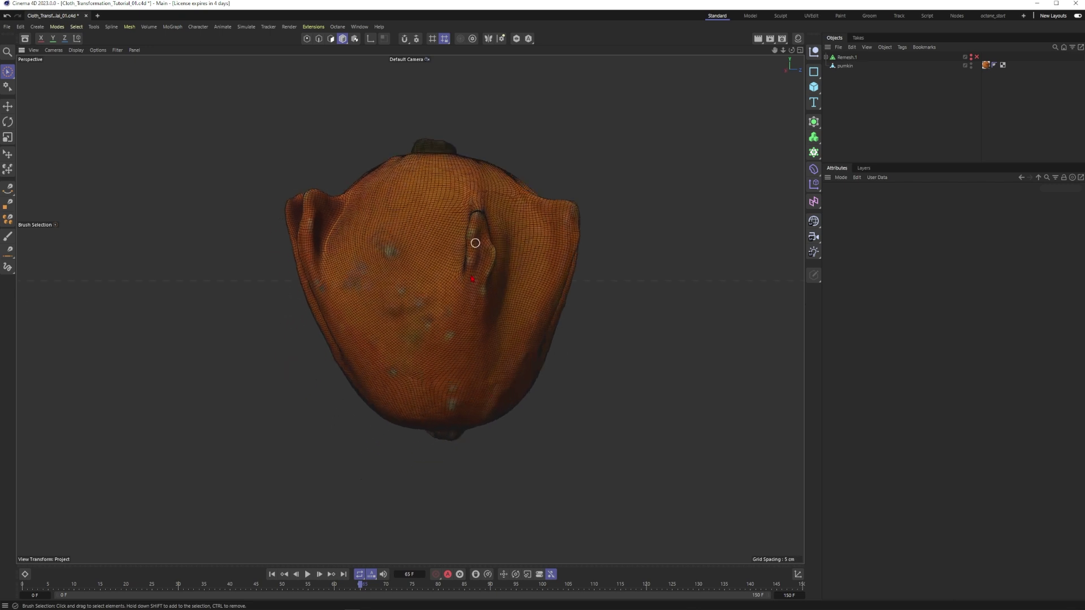
alt+drag(551, 230, 575, 217)
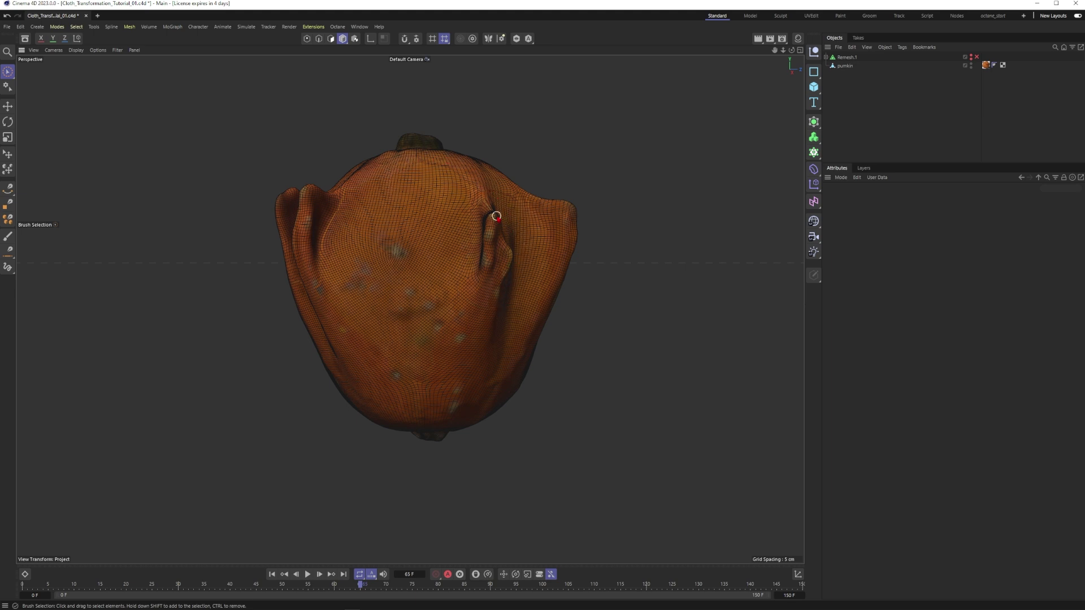
alt+drag(496, 217, 573, 205)
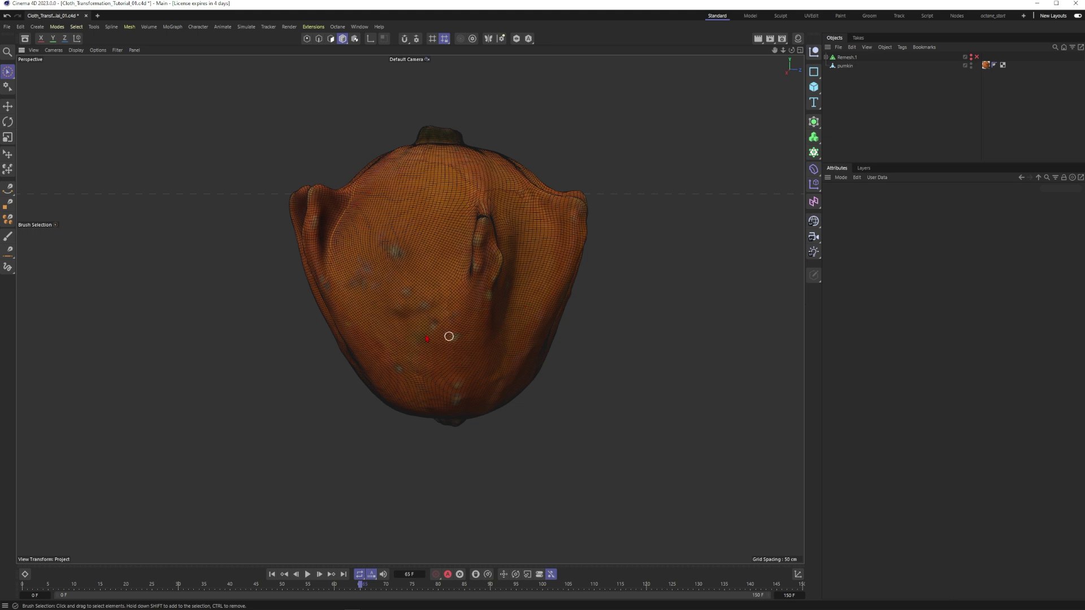
Add a Cloth simulation tag to the pumkin object, keeping the simulation tags list as a floating palette, and deselect the object.
alt+drag(548, 233, 432, 333)
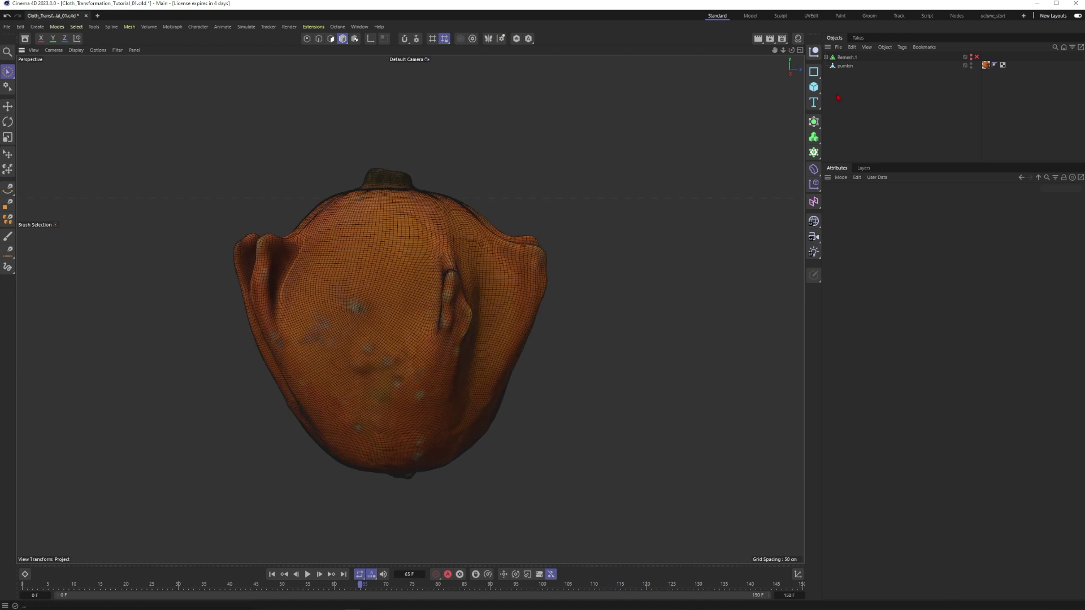
right_click(845, 66)
mouse_move(888, 205)
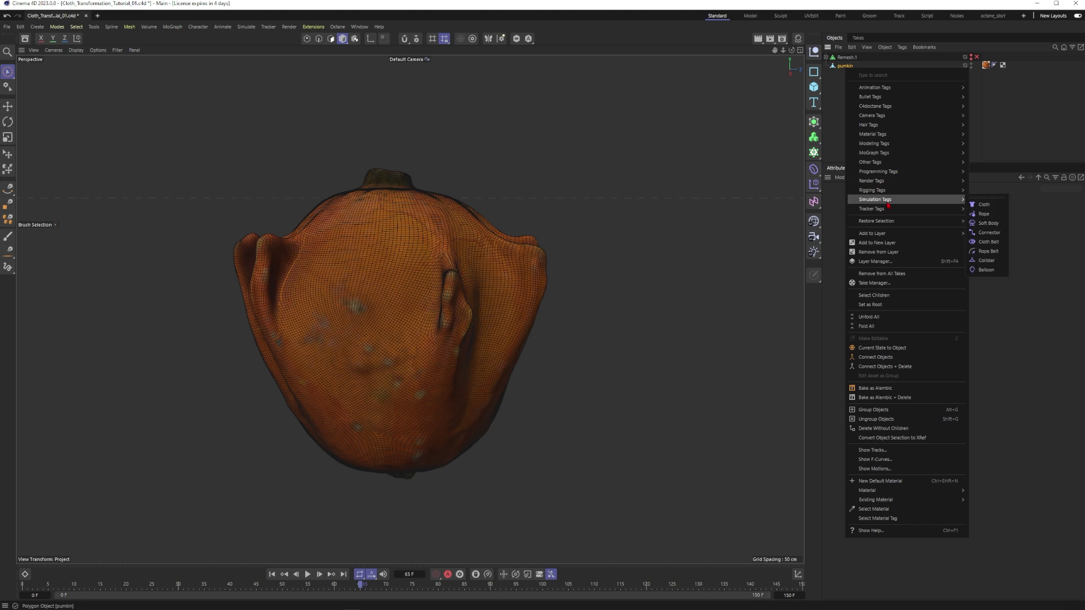
click(985, 197)
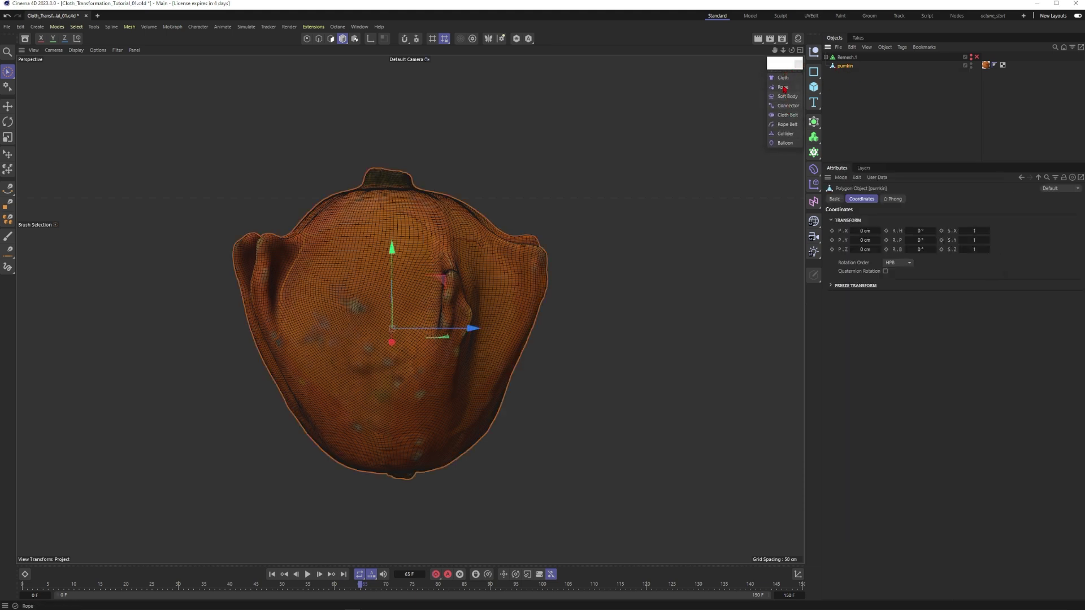
click(782, 77)
scroll(497, 310, down, 2)
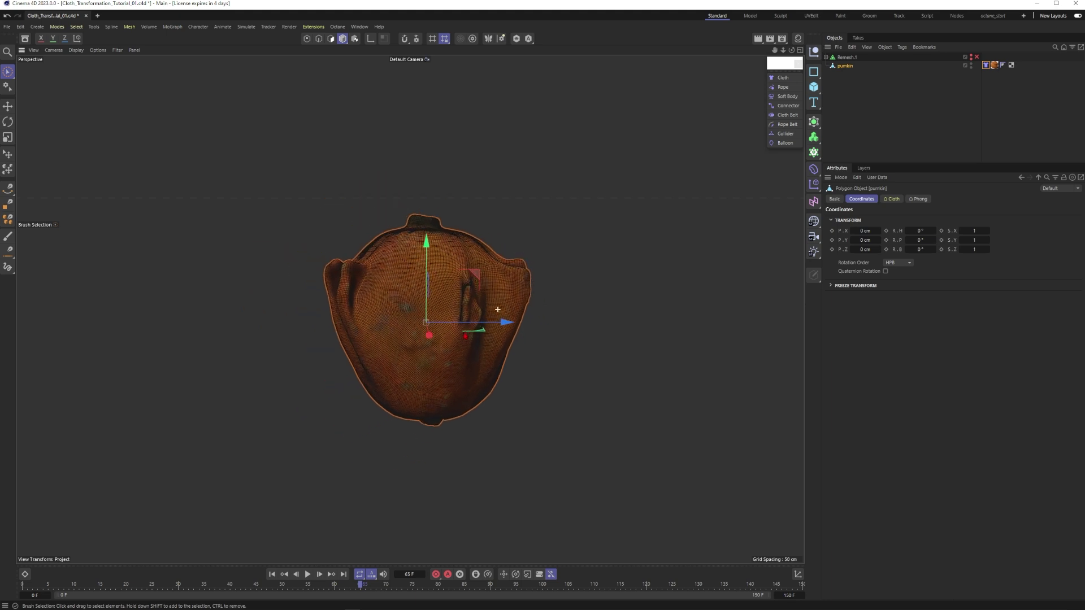
alt+drag(465, 336, 464, 293)
click(851, 89)
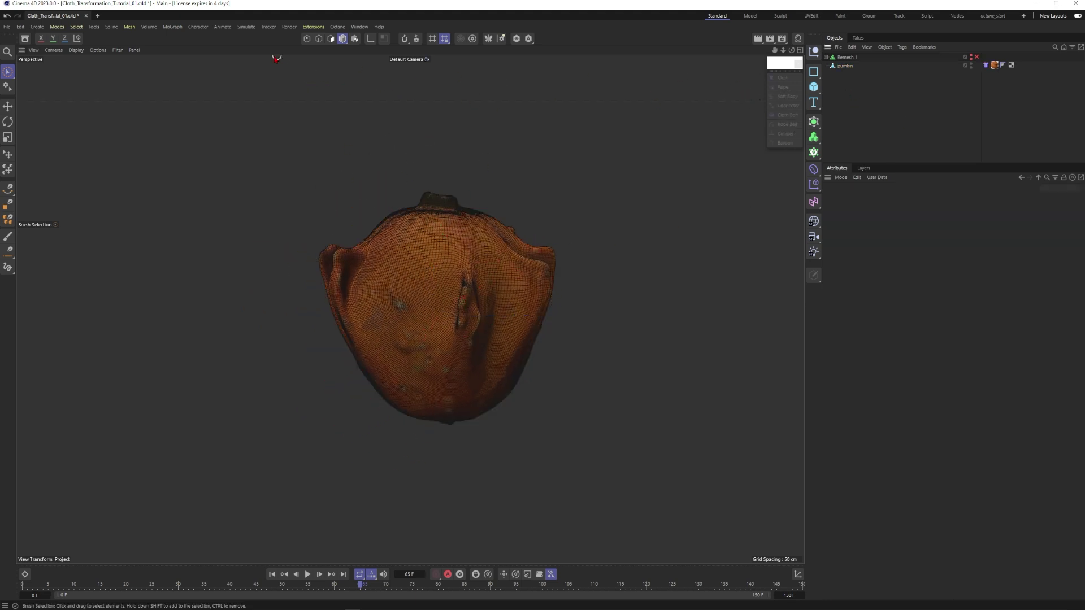
Keep the forces list as a floating palette and add a Turbulence force to the scene.
click(246, 26)
mouse_move(265, 43)
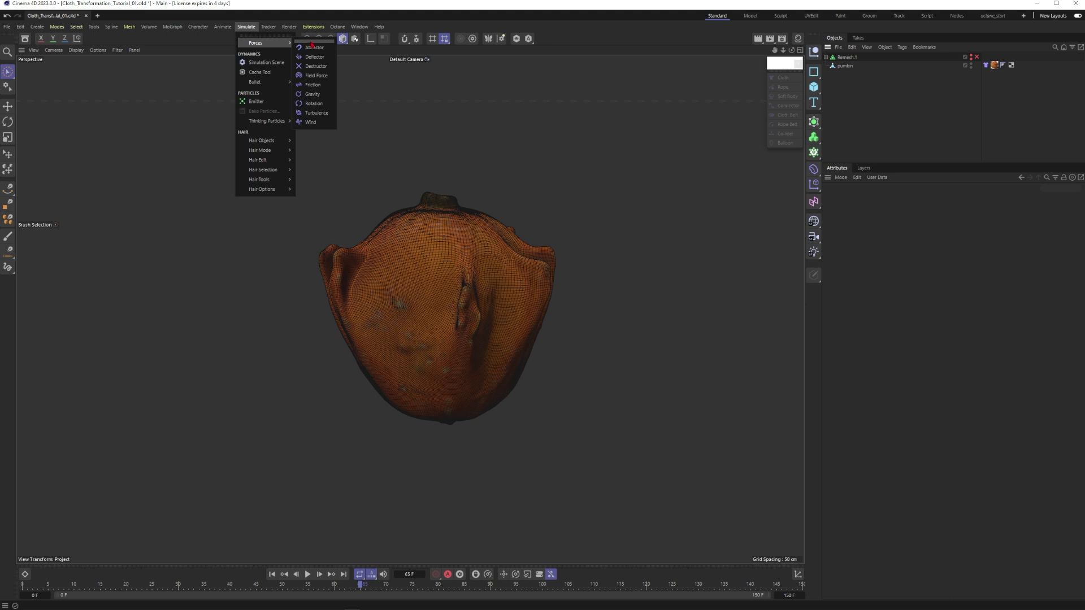
drag(312, 44, 742, 70)
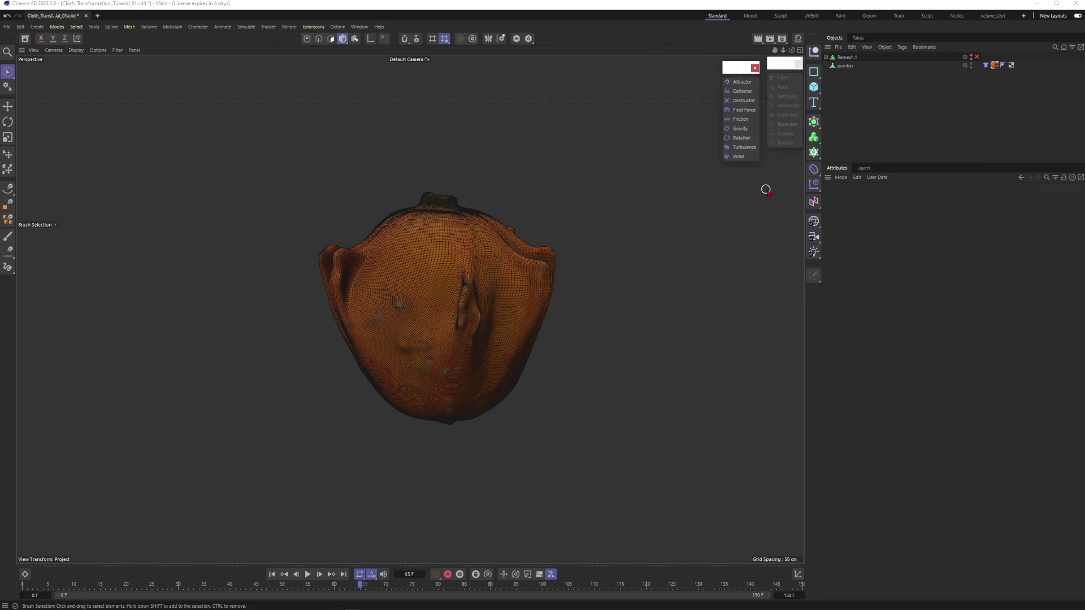
click(743, 147)
Set the Turbulence strength to 20 cm and its scale to 5%.
click(871, 307)
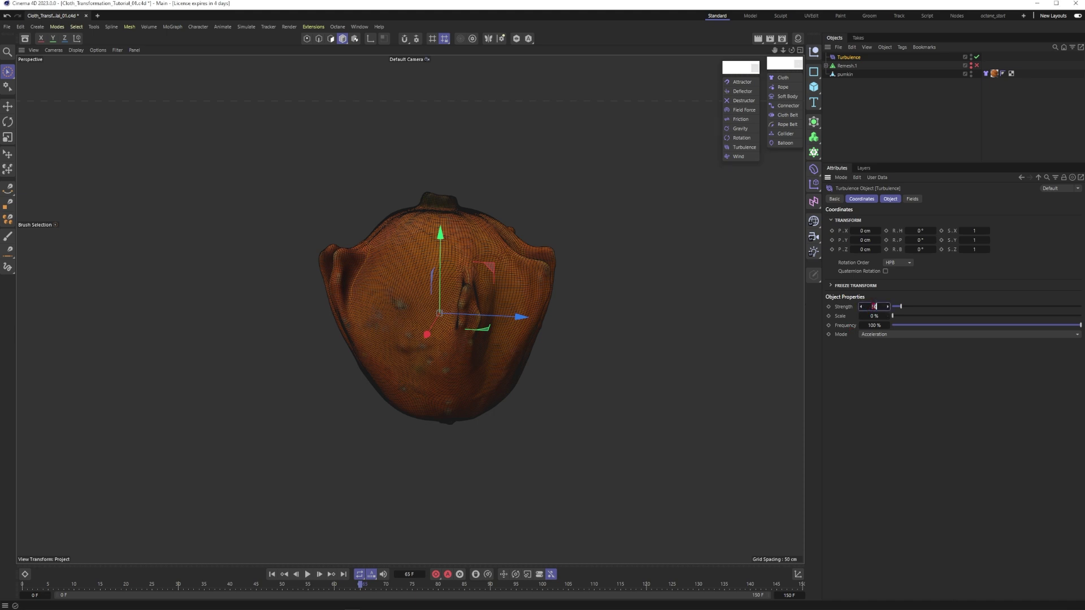
text(20)
key(Return)
click(873, 316)
Play the cloth simulation, stop it partway, and inspect the crumpled pumpkin in Gouraud shading without mesh lines.
click(307, 574)
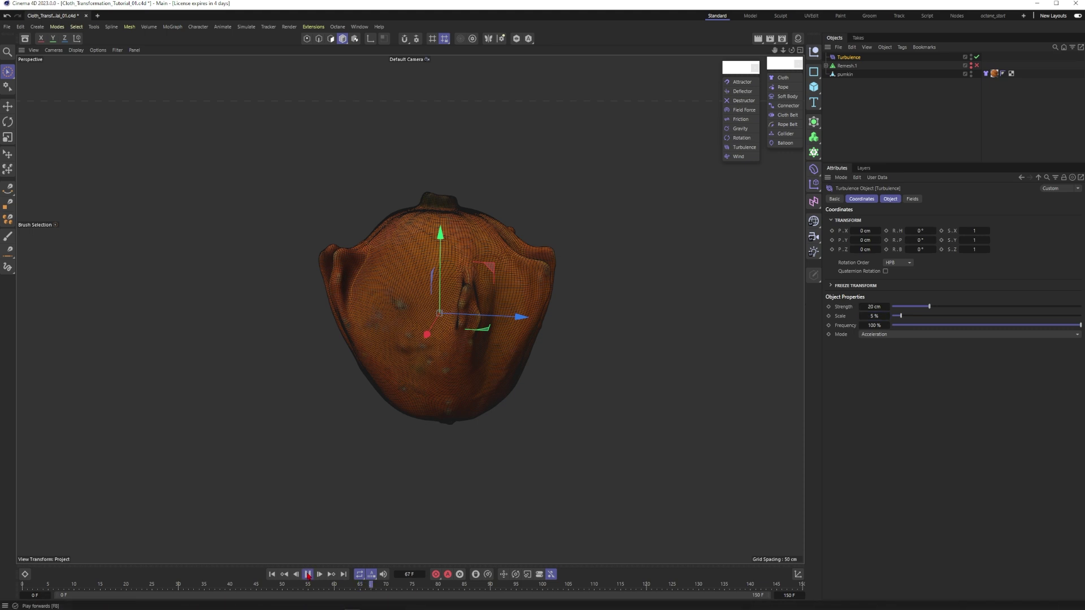
click(334, 545)
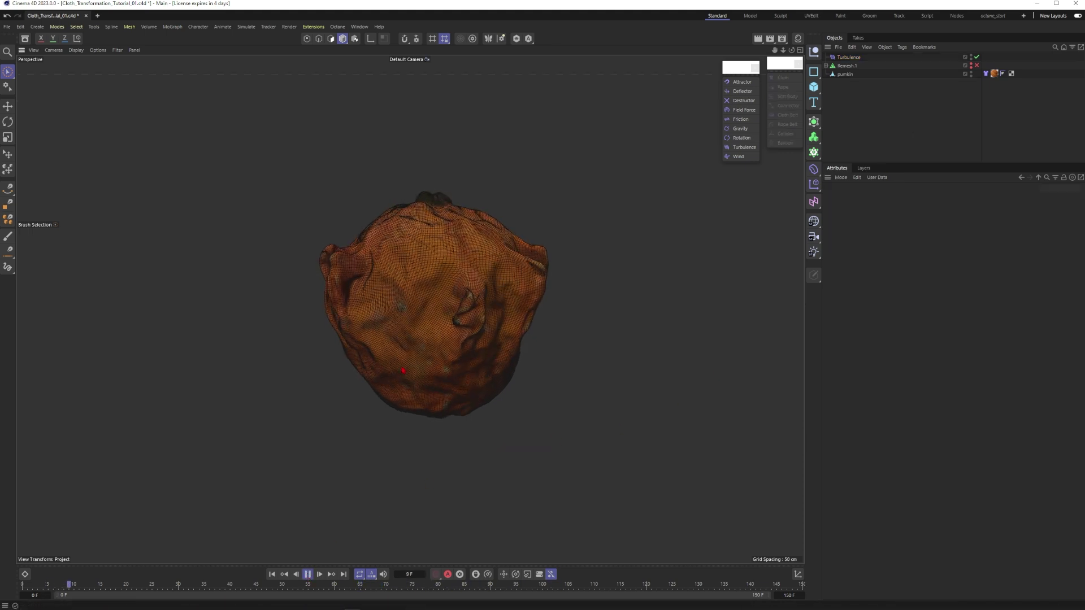
click(307, 574)
key(n)
key(a)
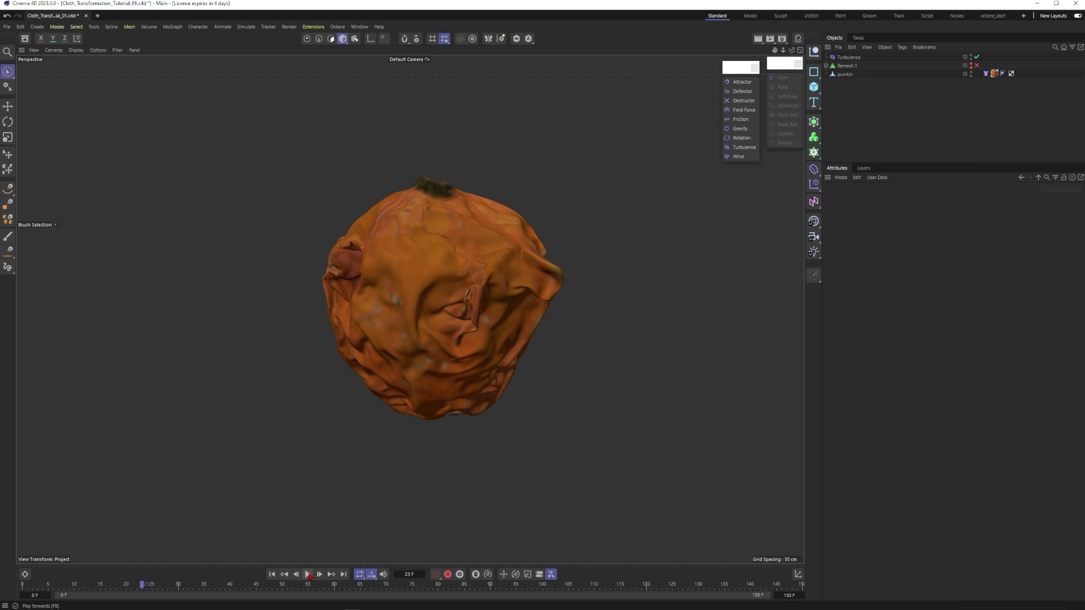
alt+drag(381, 402, 438, 322)
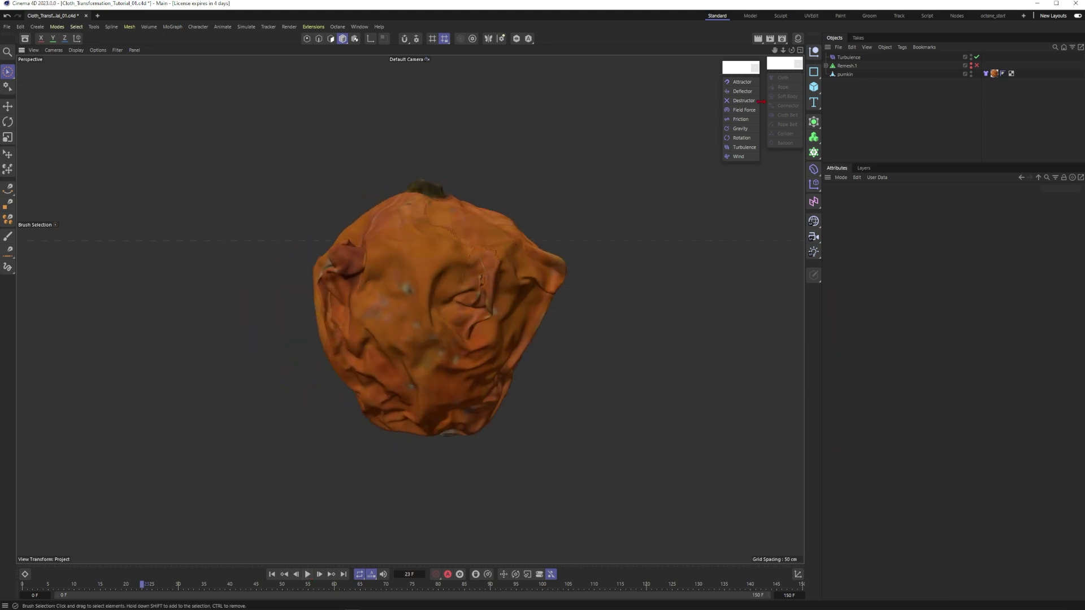
Change the Turbulence scale to 30% and its strength to 5 cm.
click(848, 58)
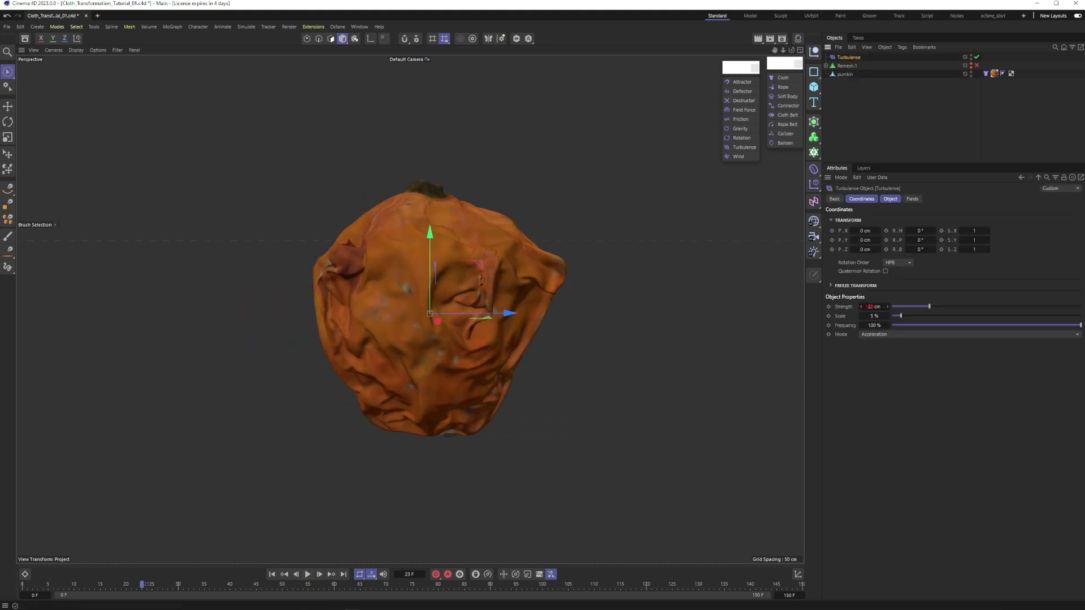
double_click(872, 317)
text(50)
key(Return)
double_click(871, 307)
text(5)
key(Return)
Play the simulation with the new turbulence settings, stop it, and examine the larger cloth folds.
click(308, 574)
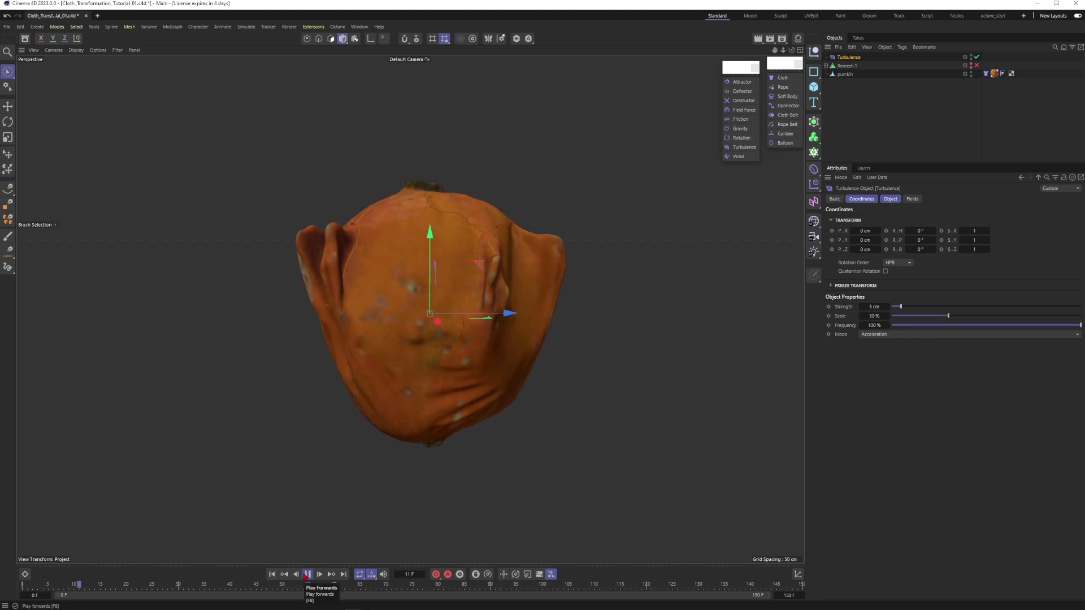
click(307, 574)
alt+drag(450, 245, 453, 326)
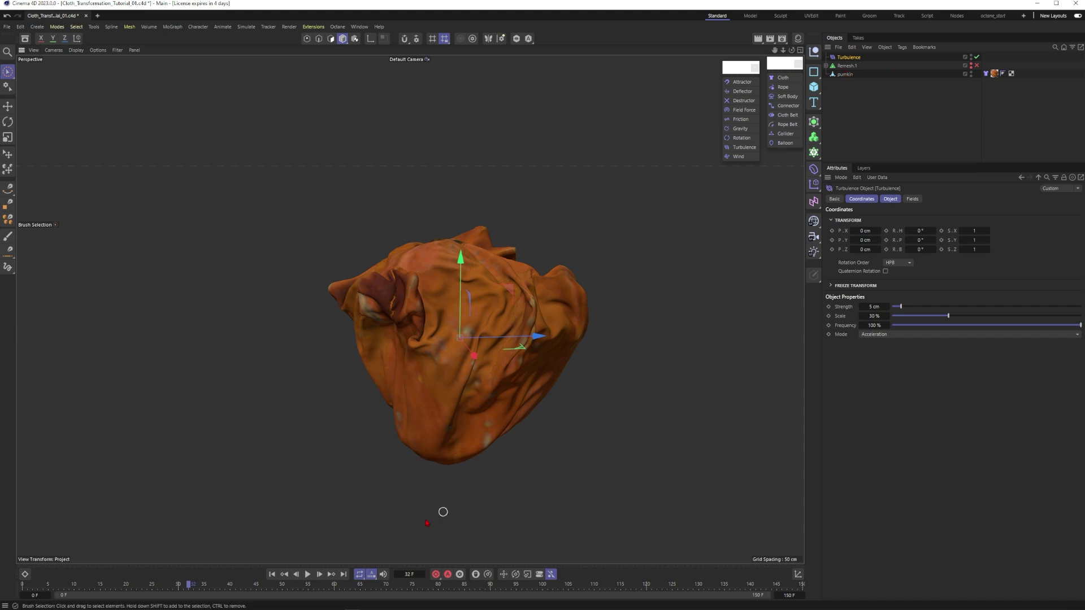
Return to the first frame and check the pumpkin's mesh density by briefly displaying its lines.
click(272, 574)
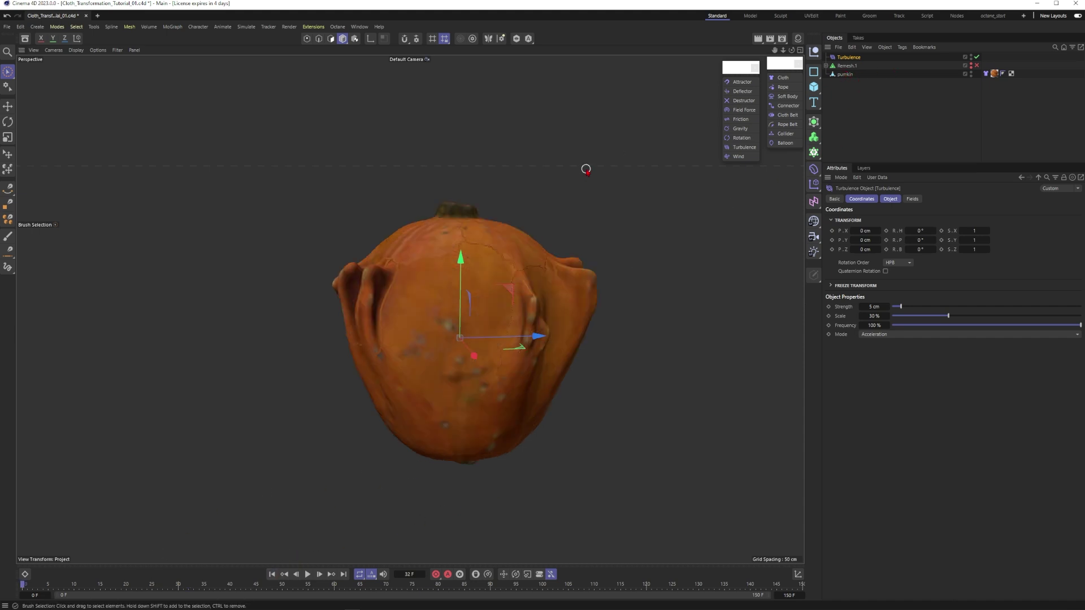
key(n)
key(b)
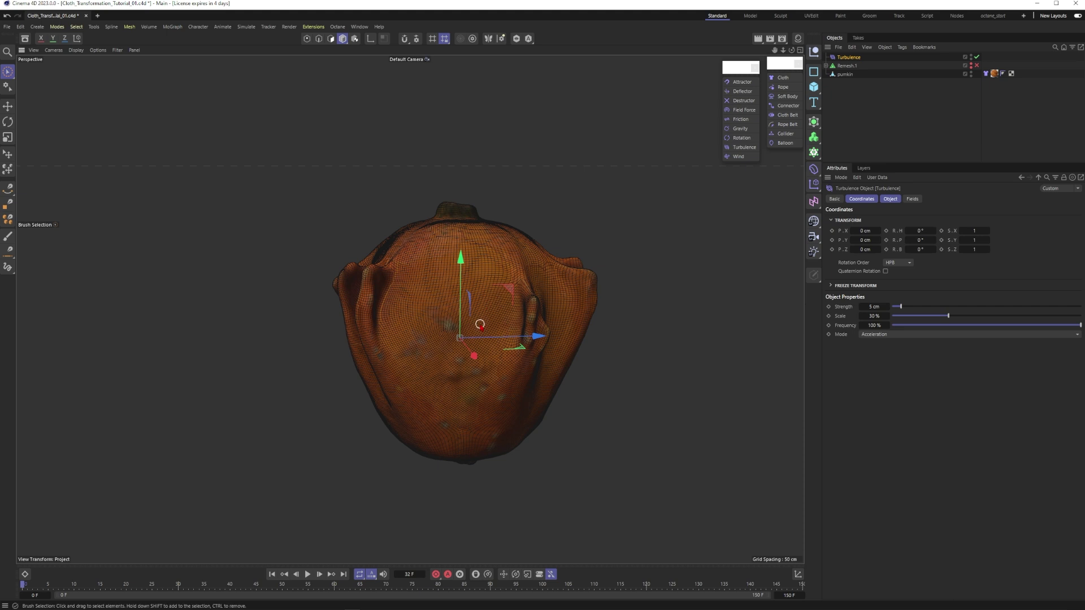
key(n)
key(a)
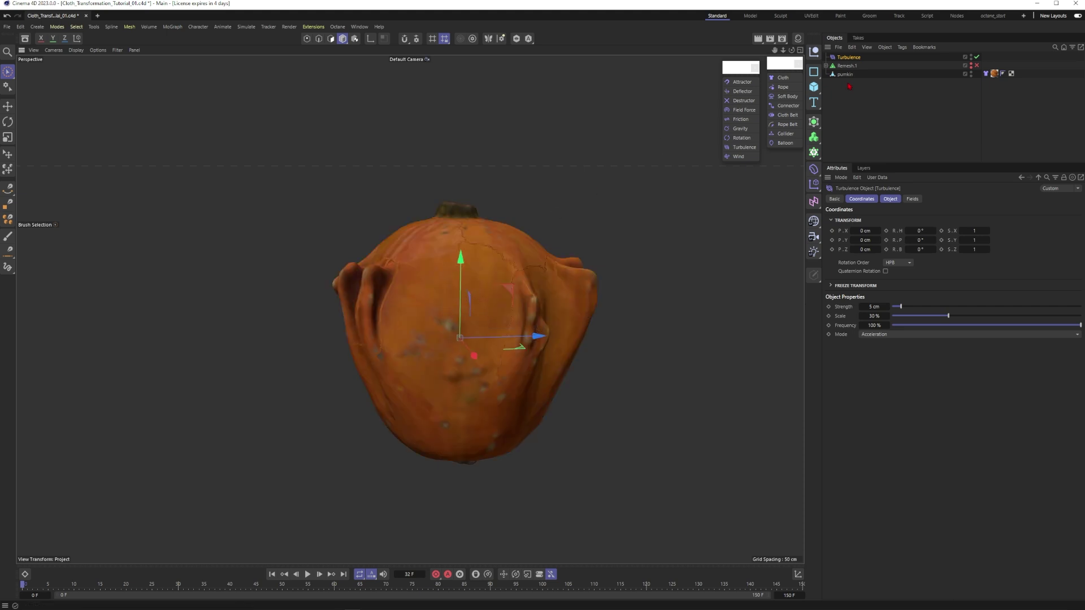
Duplicate the pumpkin, move the copy along Z to about -121 cm beside the original, and display shading with lines.
ctrl+drag(845, 74, 845, 84)
scroll(421, 327, down, 2)
alt+middle_drag(494, 351, 544, 328)
drag(583, 310, 359, 313)
alt+middle_drag(330, 300, 369, 318)
key(n)
key(b)
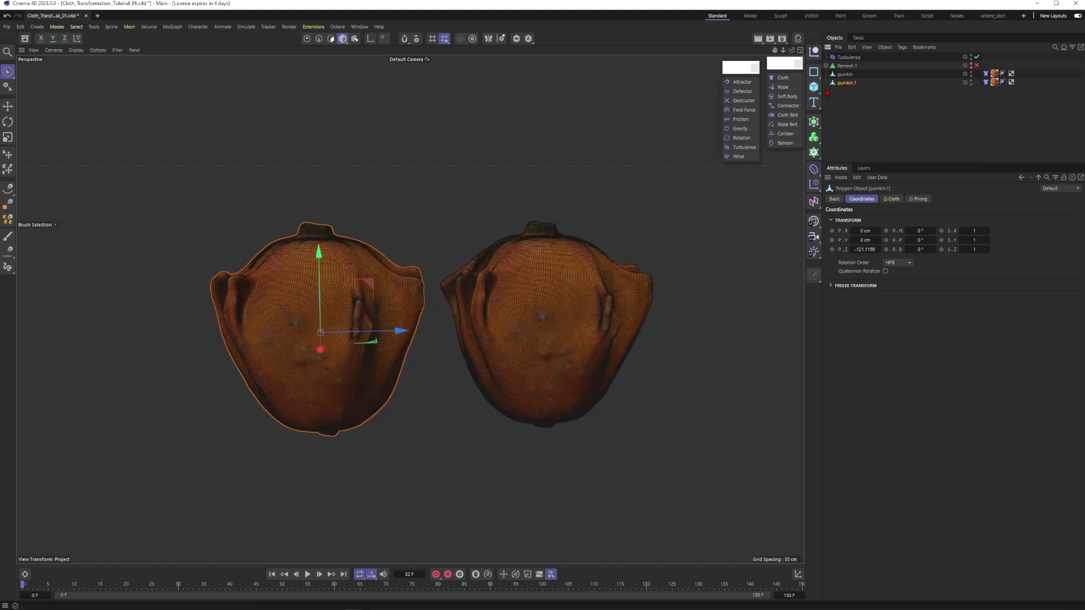
Place the pumpkin copy under a Remesh generator with the mesh density set to 20%.
click(813, 121)
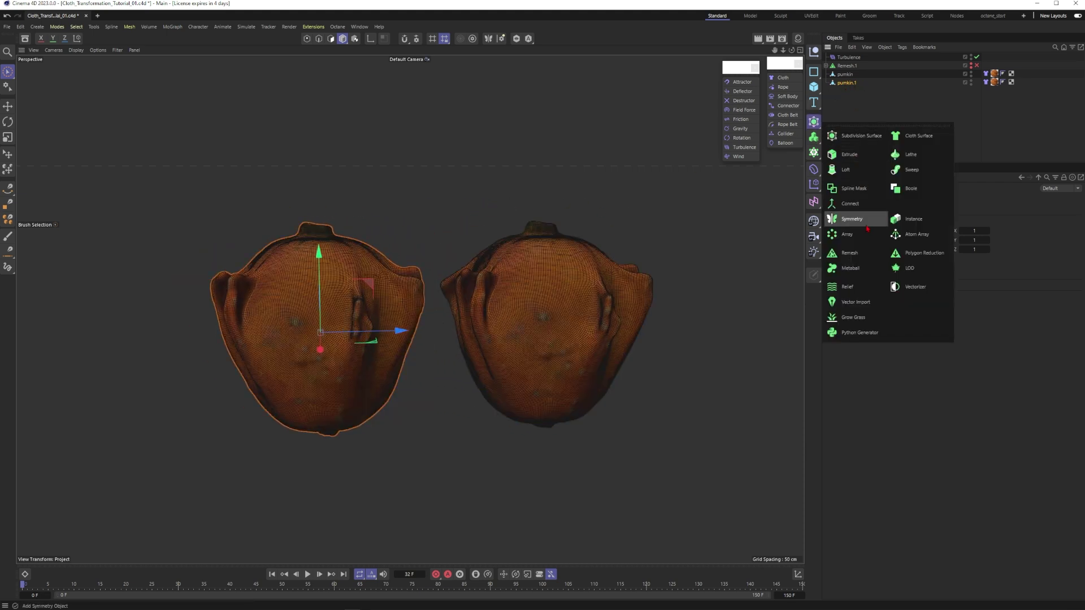
click(857, 257)
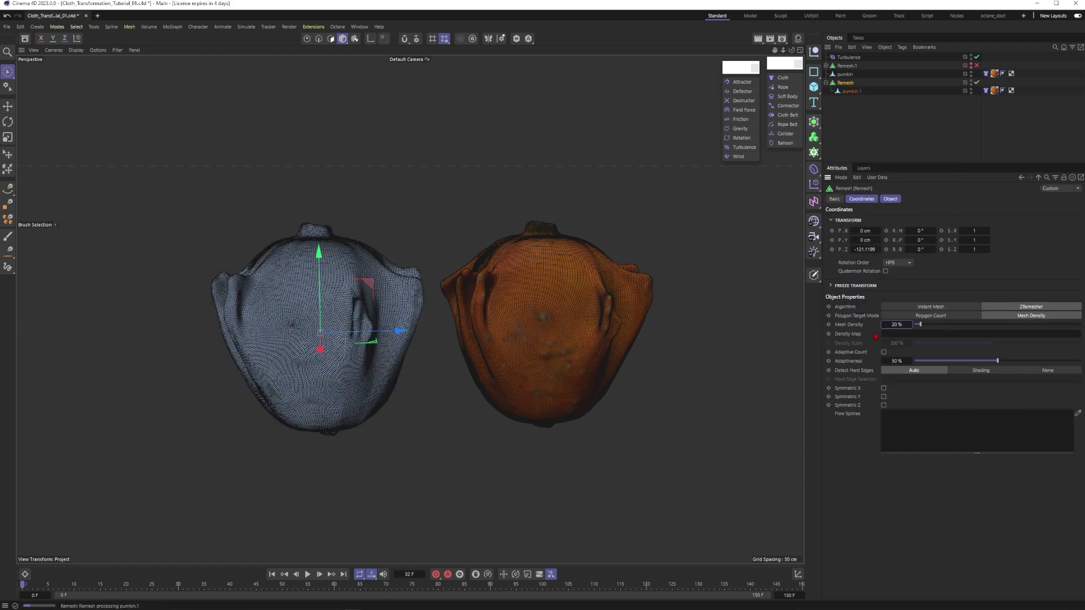
scroll(344, 319, up, 3)
alt+drag(344, 319, 339, 330)
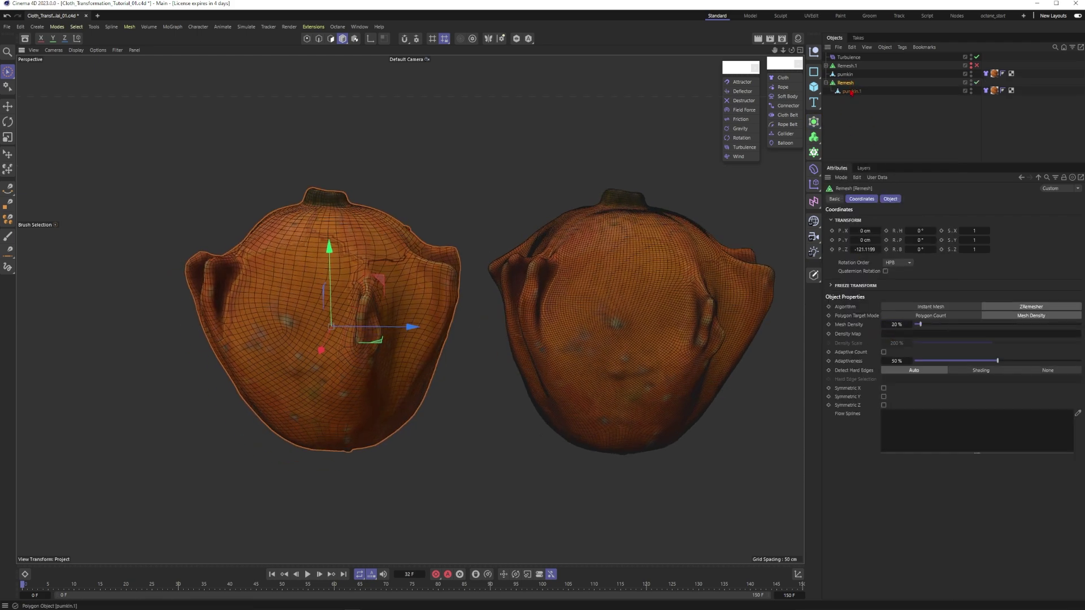
Make the Remesh editable, take the polygon object out of its null, remove the null, and rename the mesh "pumkin_low".
key(c)
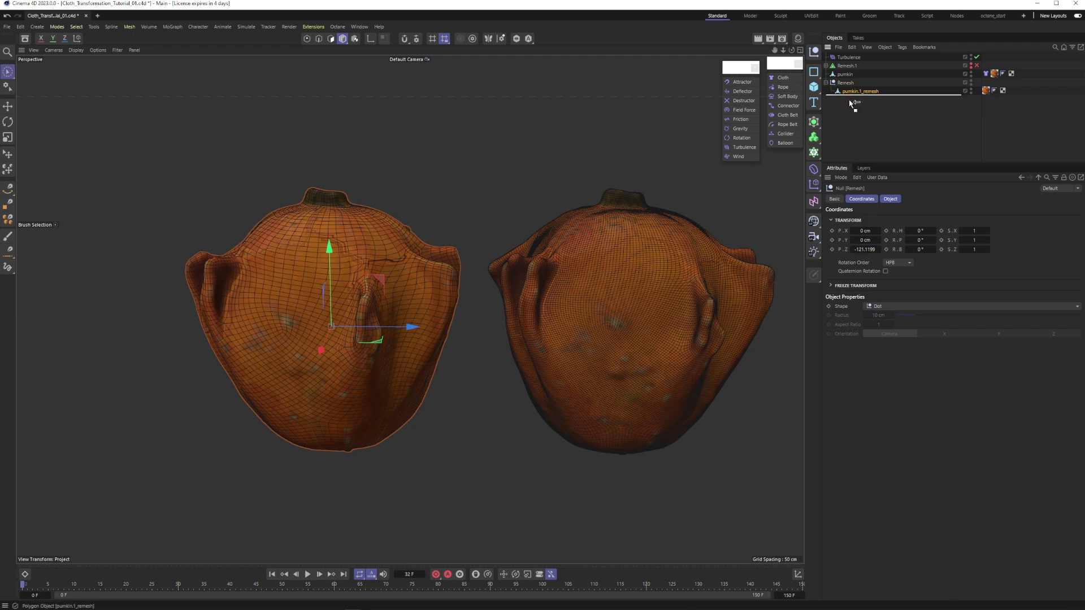
double_click(850, 85)
drag(854, 84, 870, 84)
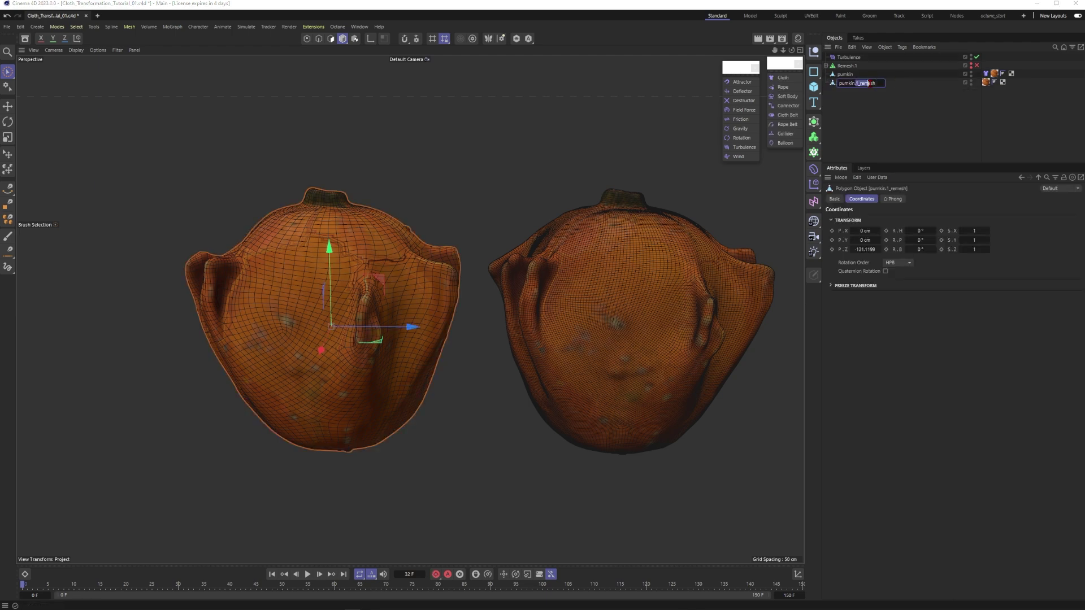
text(pumkin_low)
click(904, 97)
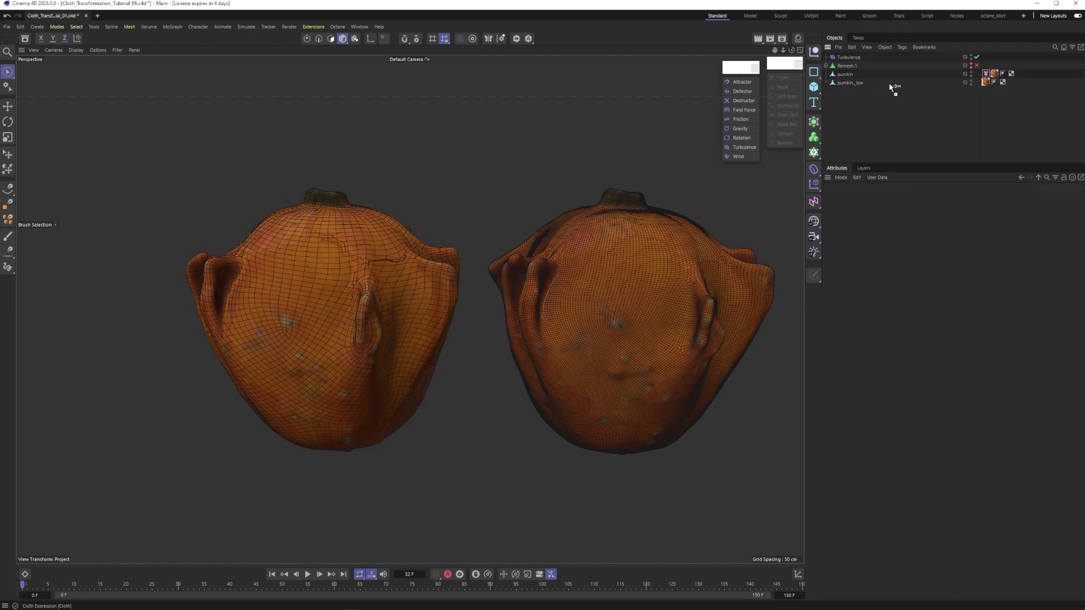
Copy the Cloth tag from pumkin to pumkin_low and disable the Cloth tag on the dense pumkin.
ctrl+drag(990, 84, 988, 83)
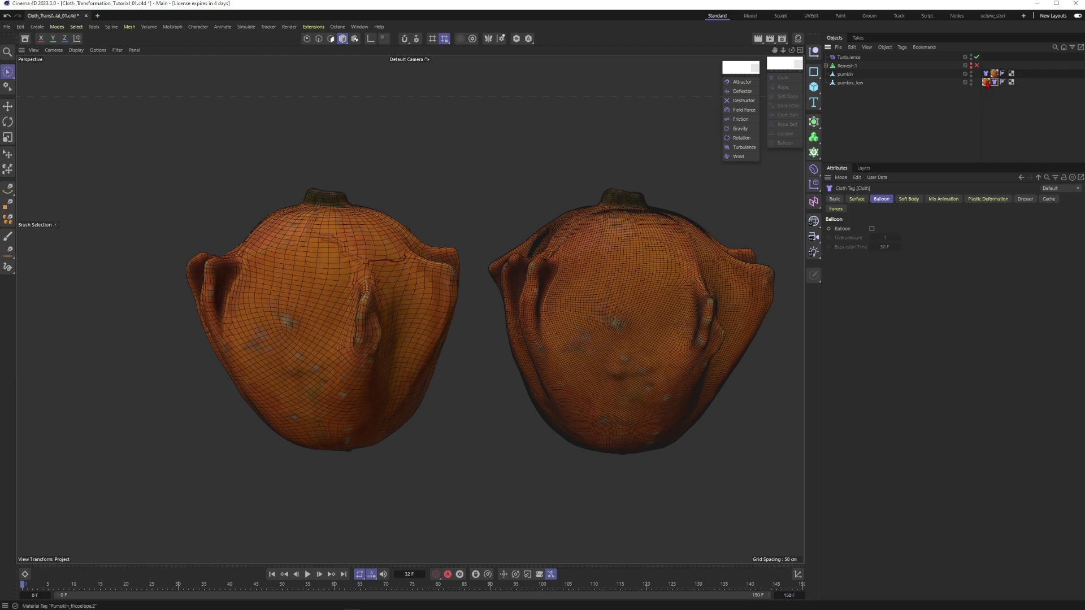
click(994, 83)
click(986, 74)
click(835, 203)
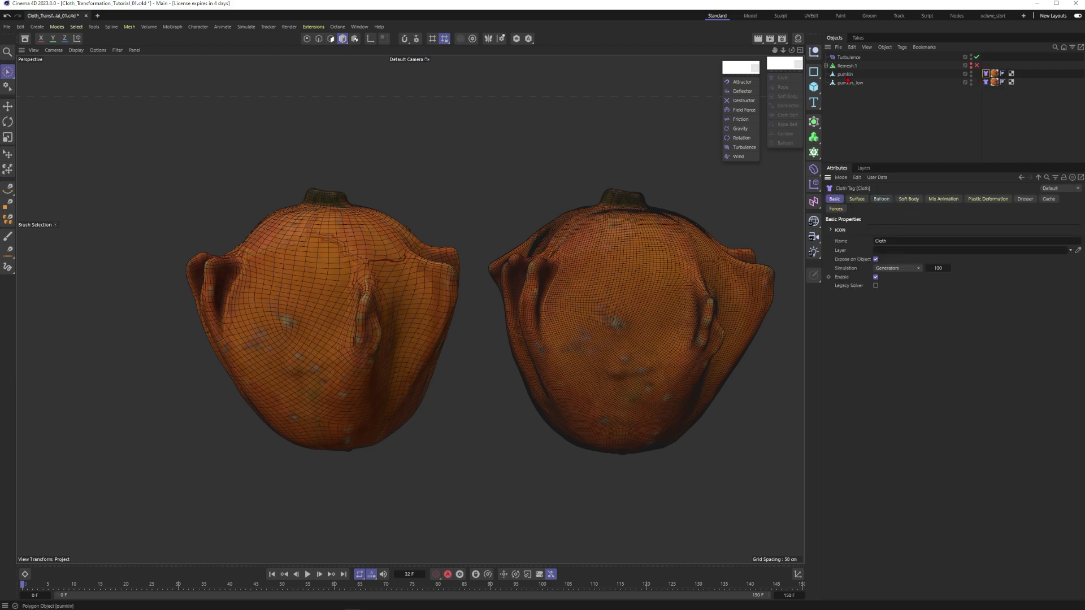
click(845, 74)
click(985, 73)
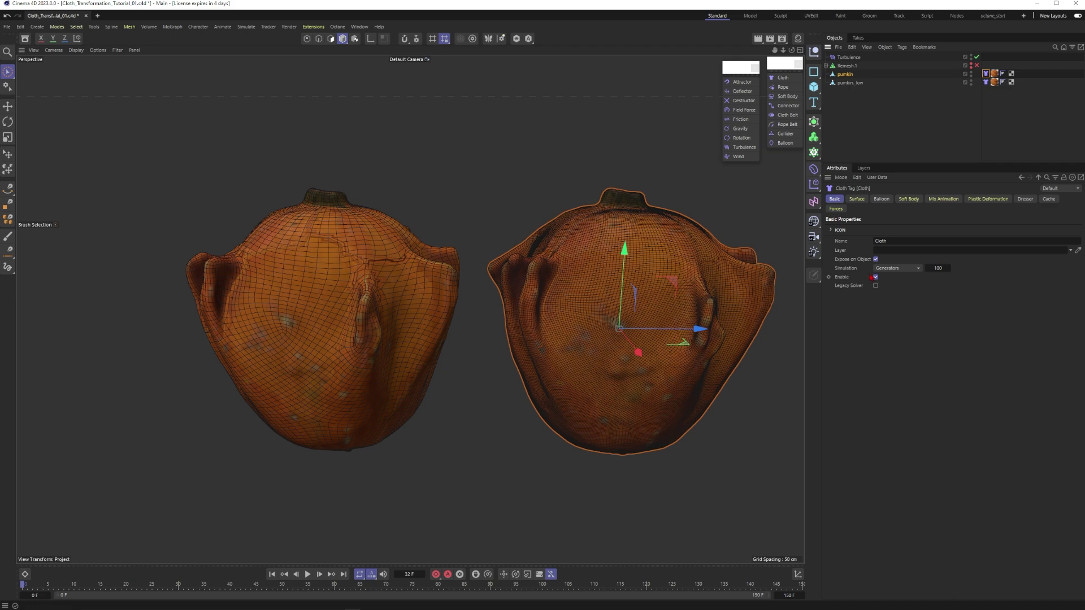
click(986, 82)
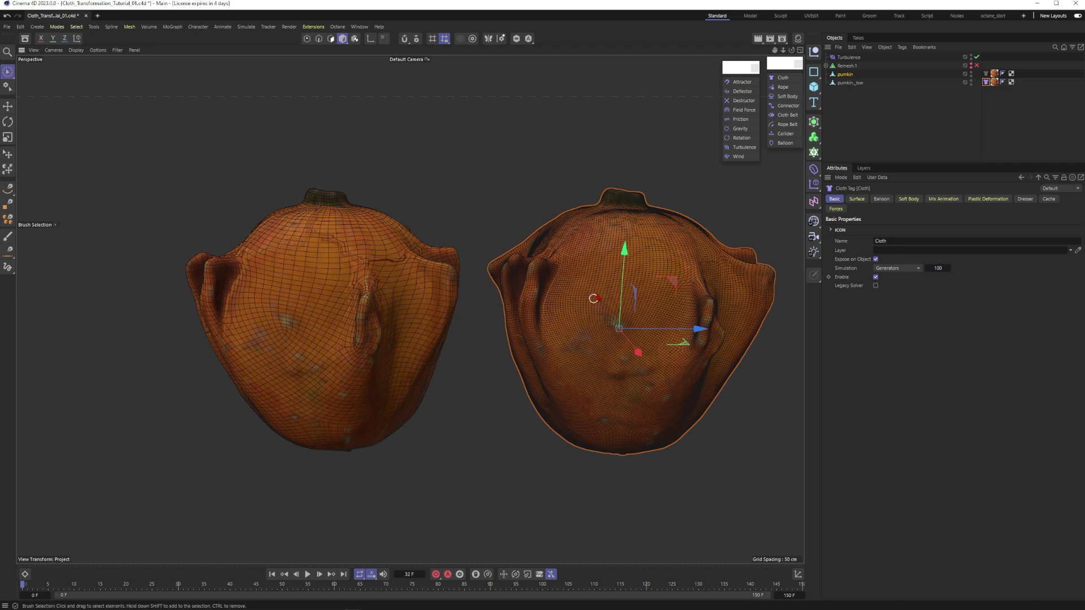
Play the simulation and examine how the low-density pumpkin deforms from several viewpoints.
scroll(593, 312, down, 3)
click(308, 574)
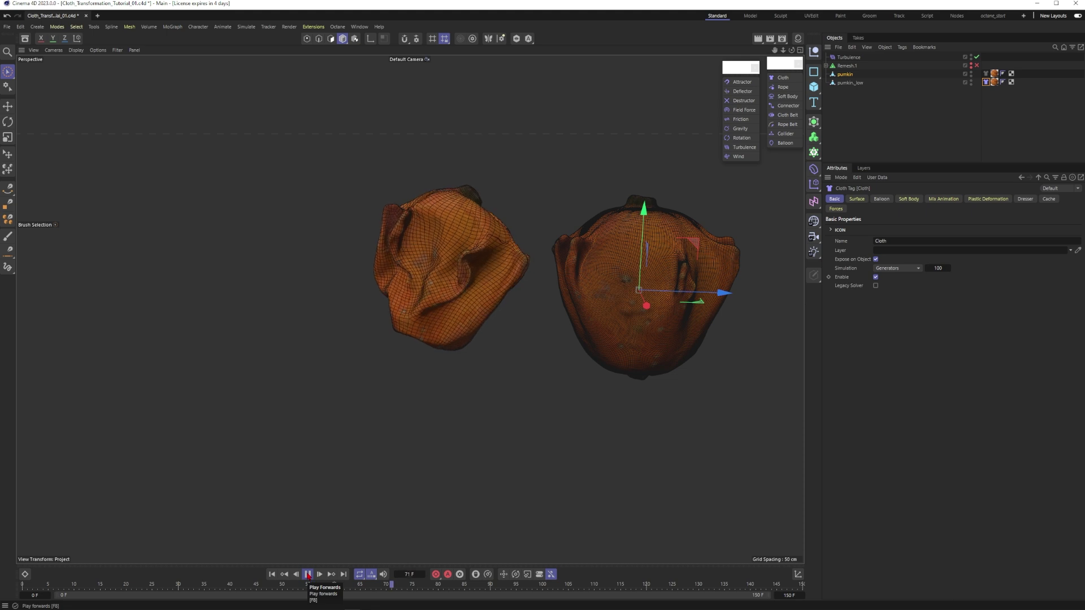
alt+drag(427, 294, 452, 294)
alt+middle_drag(447, 262, 409, 307)
alt+drag(409, 308, 381, 299)
scroll(508, 328, up, 3)
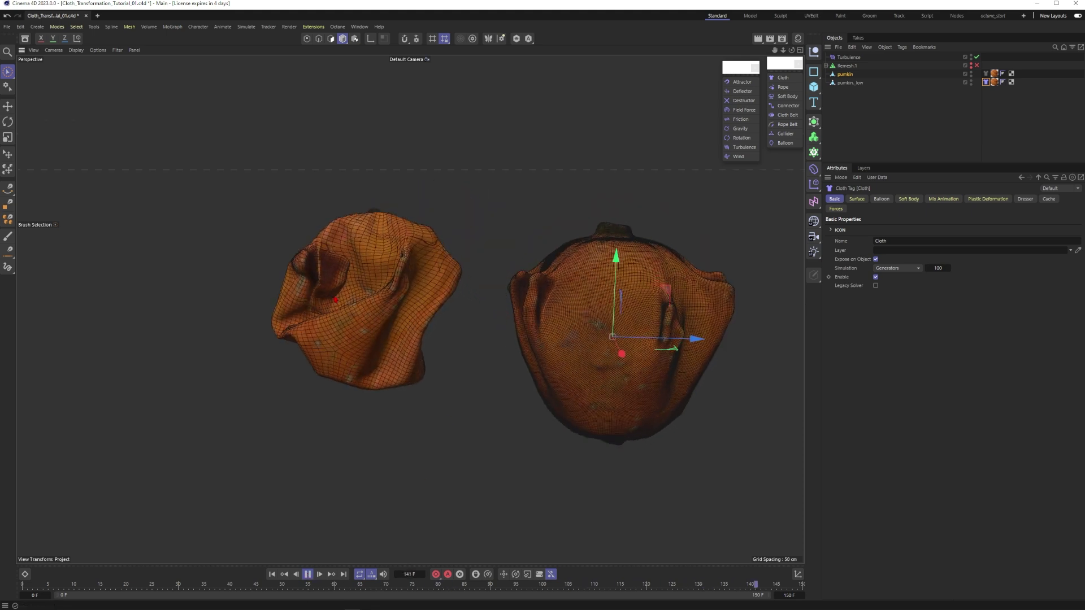
click(307, 574)
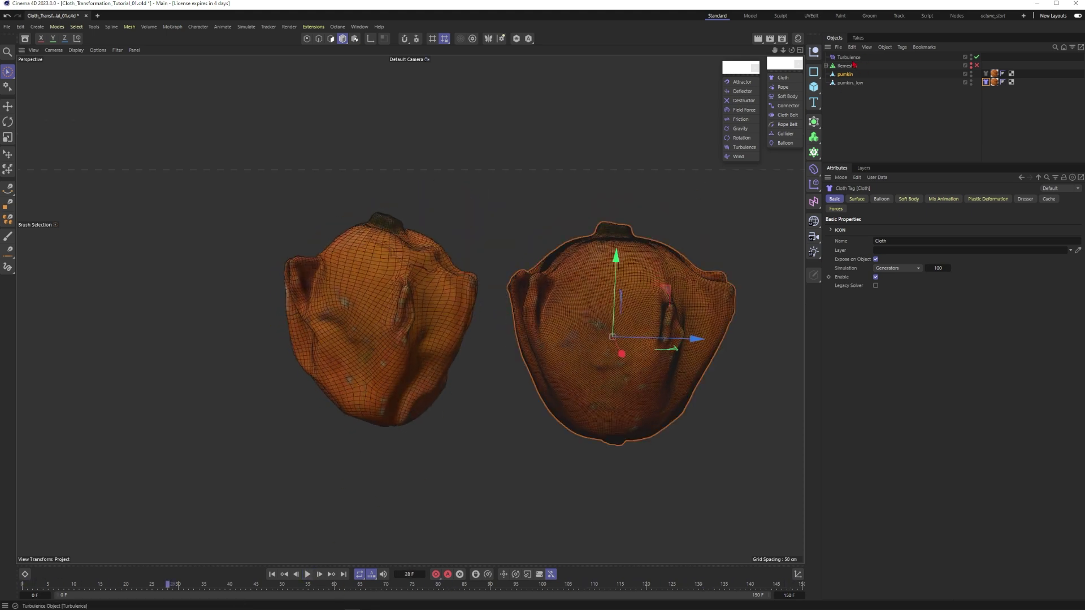
Set the Turbulence strength to 10 cm.
click(848, 57)
double_click(873, 308)
text(10)
key(Return)
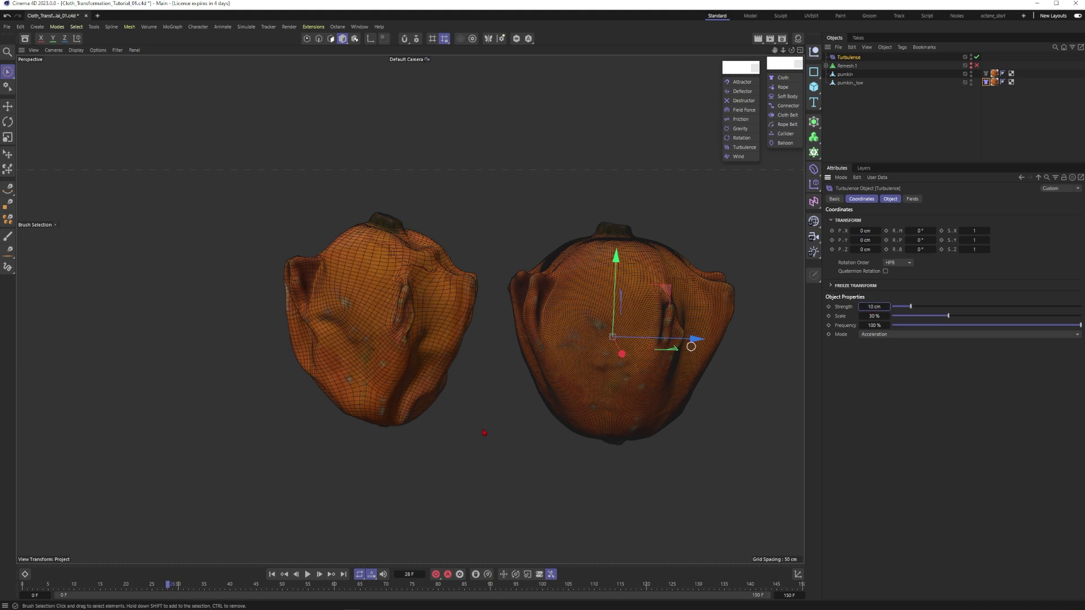
Replay the low-density pumpkin simulation from the first frame, and set the Turbulence scale to 15%.
click(275, 576)
click(308, 575)
click(308, 574)
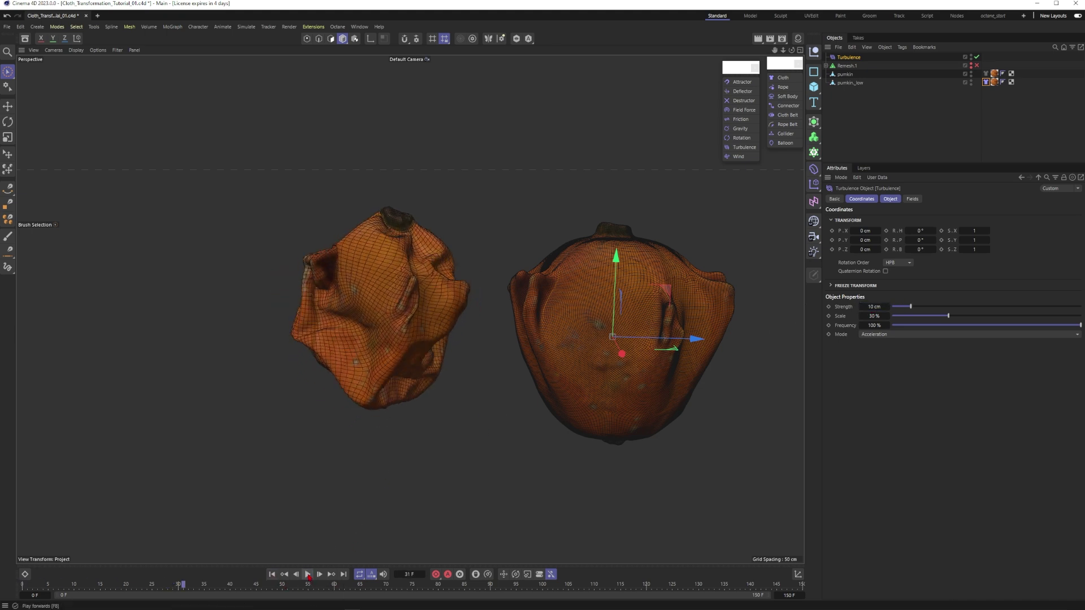
text(15)
key(Return)
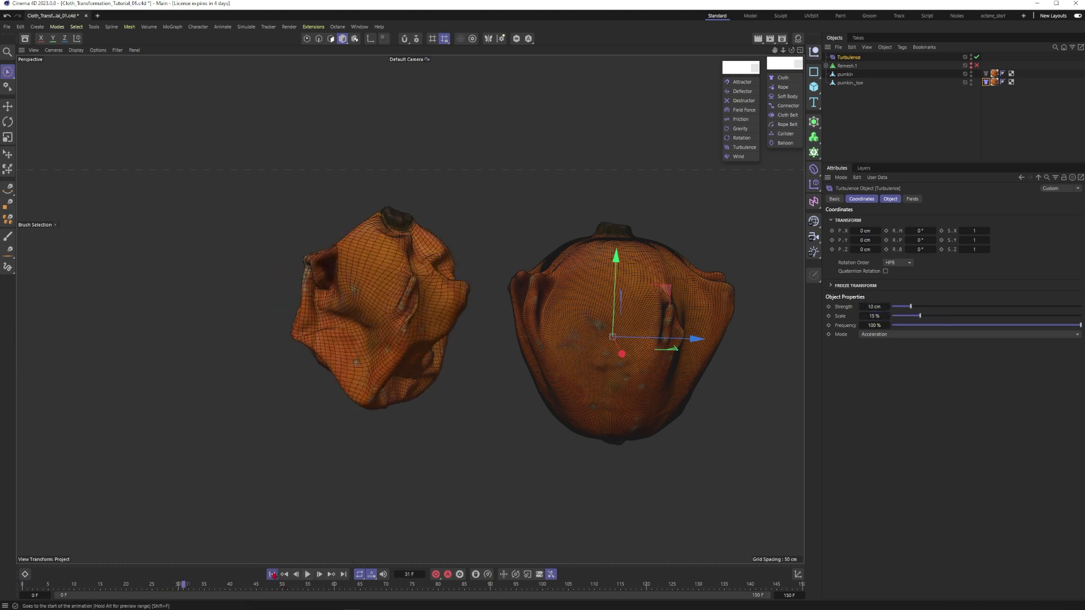
Replay the low-density pumpkin simulation from the first frame, stop it, and return to frame 0.
click(272, 574)
click(308, 574)
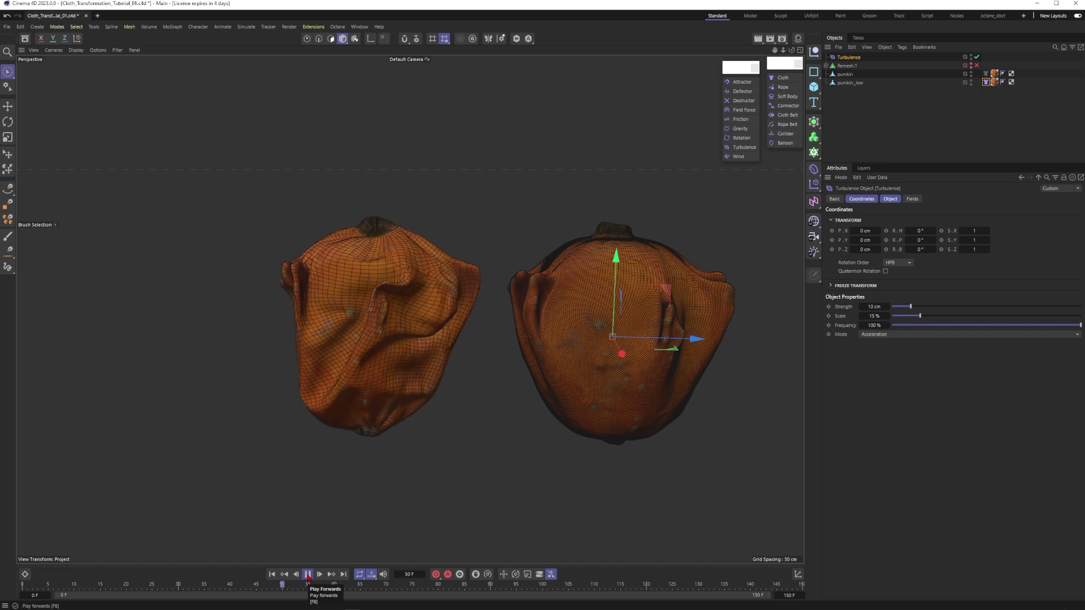
click(307, 574)
click(272, 574)
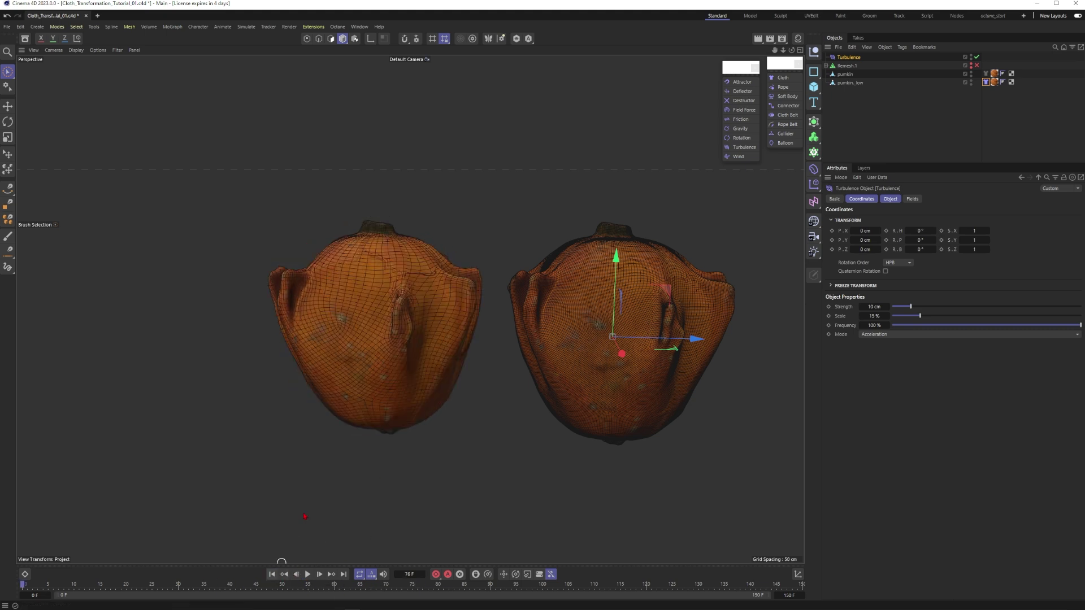
Disable the Cloth tag on pumkin_low, enable the one on pumkin, and hide pumkin_low.
click(985, 83)
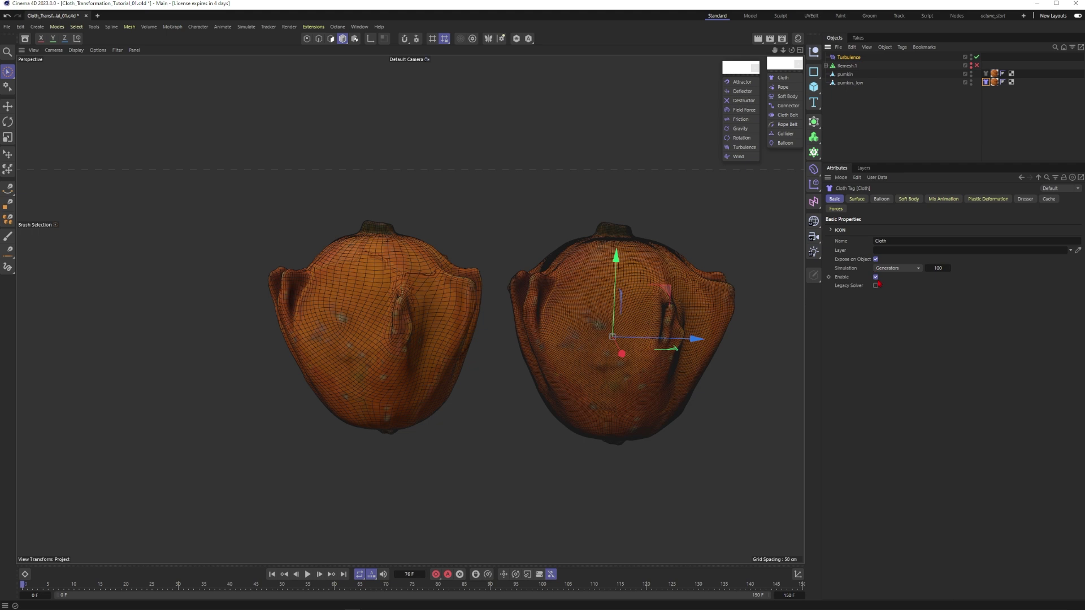
click(971, 152)
click(985, 74)
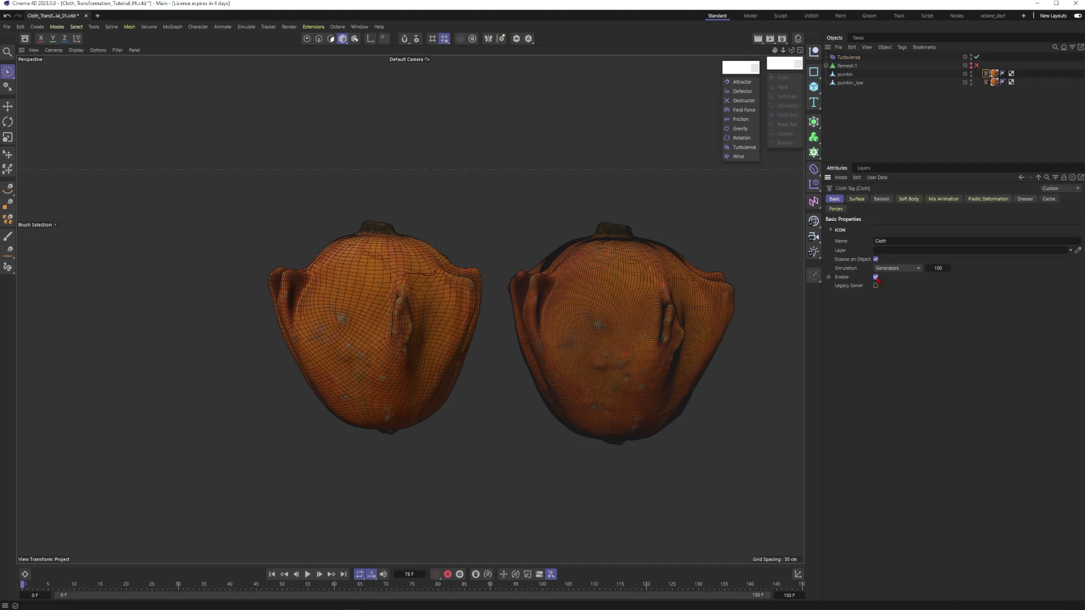
alt+middle_drag(576, 319, 450, 314)
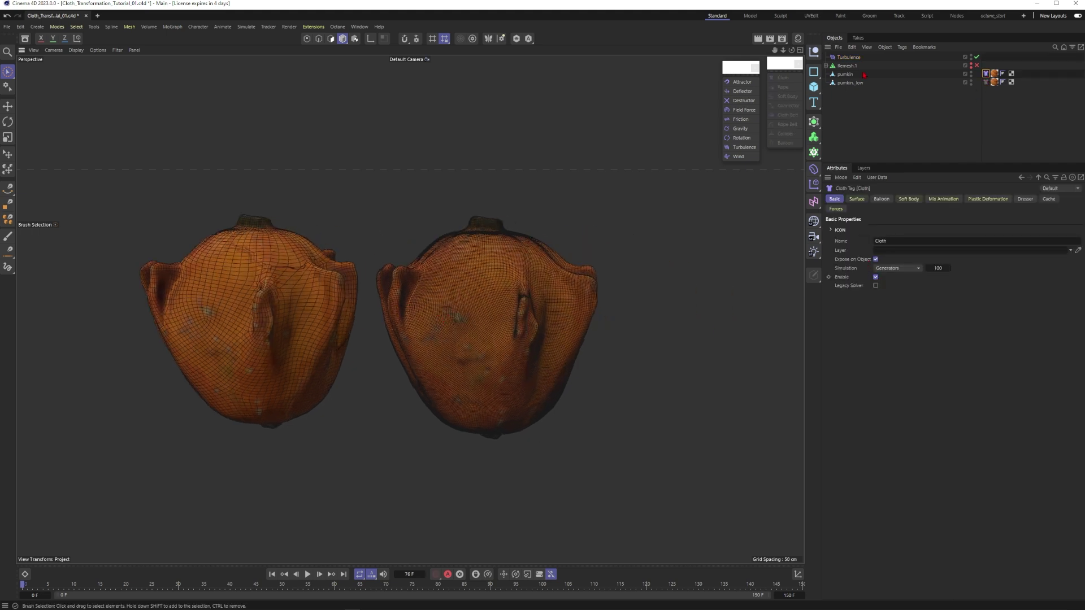
click(971, 84)
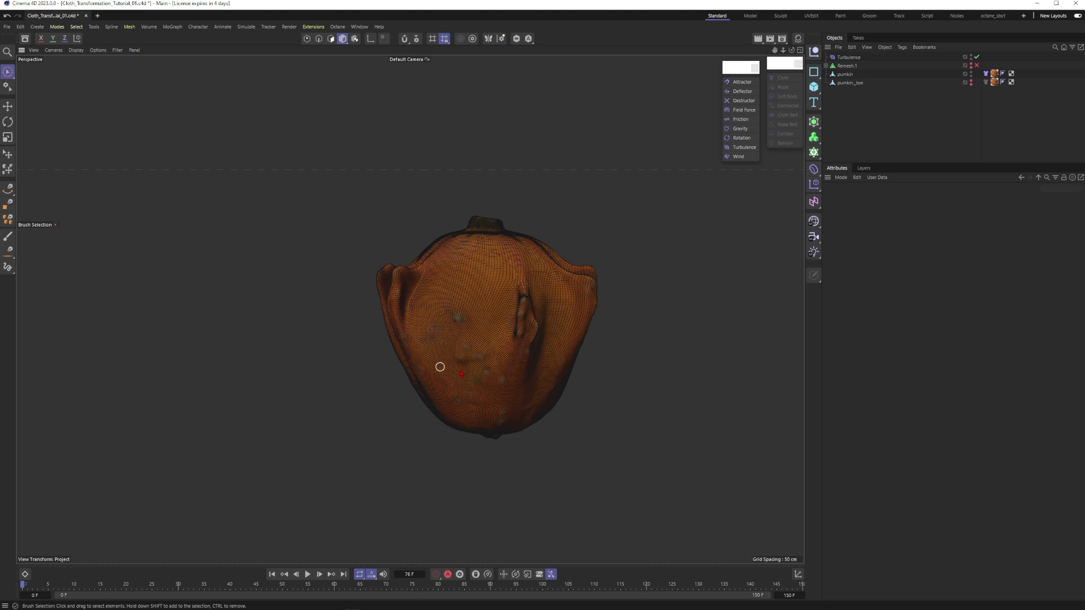
Play the dense pumpkin simulation, rewind it to the first frame, and examine the model from several viewpoints.
alt+middle_drag(468, 359, 417, 346)
scroll(416, 346, up, 2)
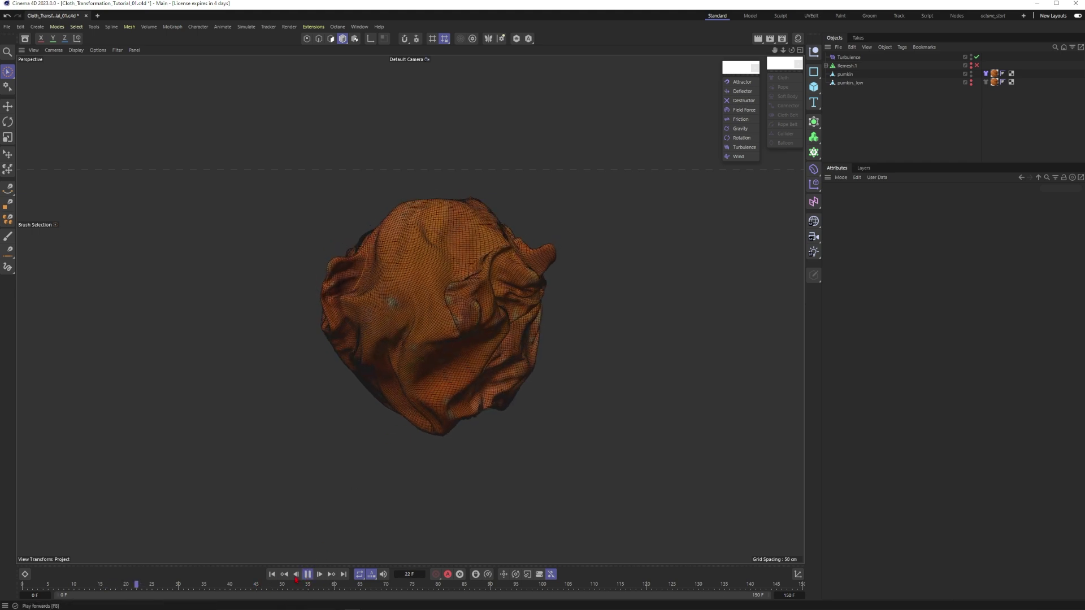
click(272, 574)
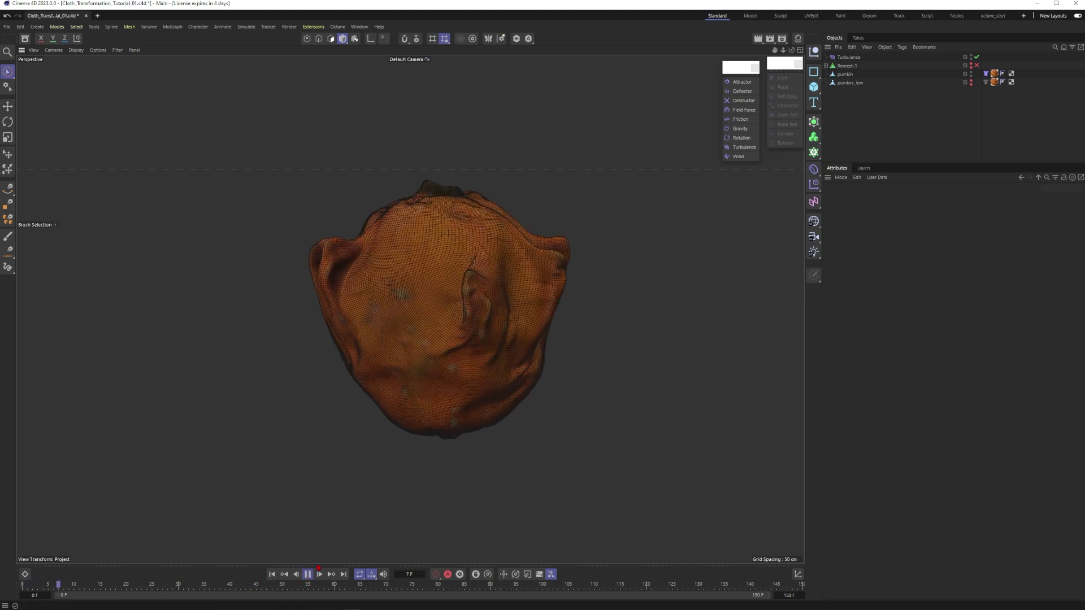
click(307, 574)
click(272, 574)
alt+middle_drag(427, 260, 409, 307)
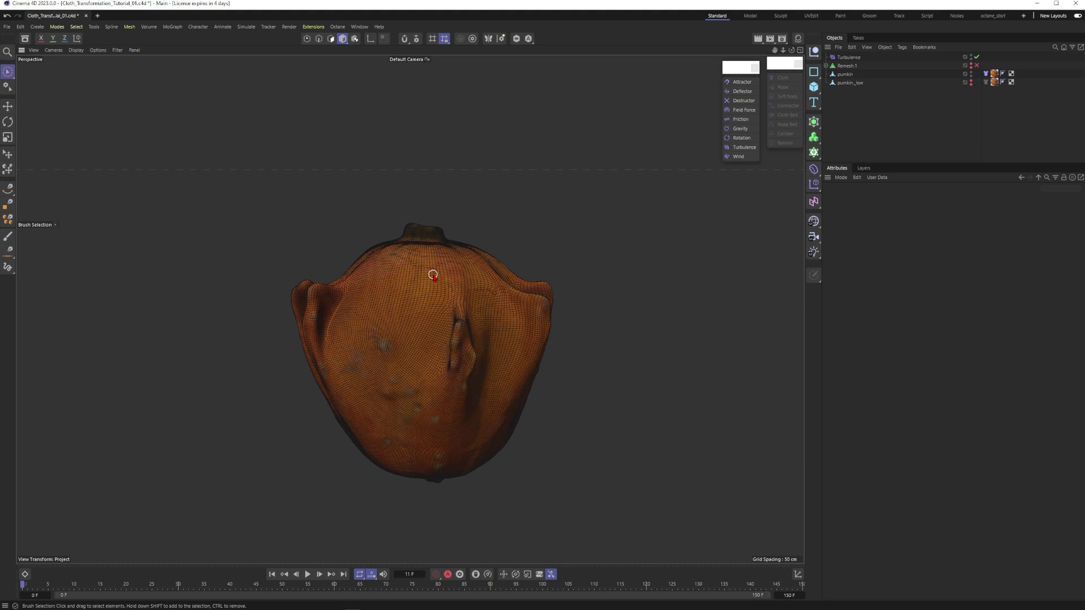
alt+drag(469, 359, 488, 348)
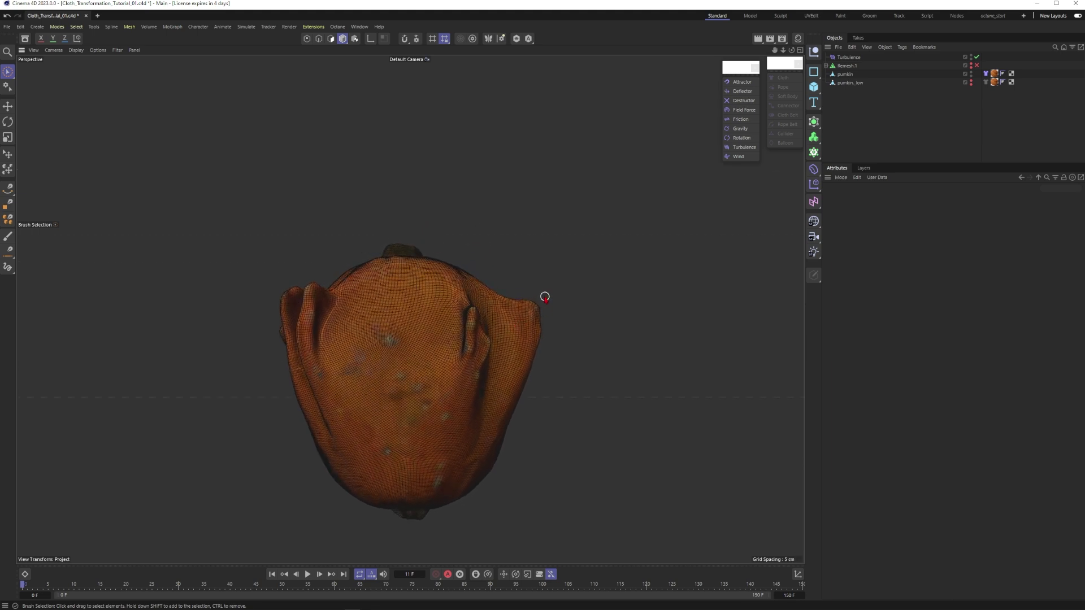
alt+drag(532, 314, 539, 311)
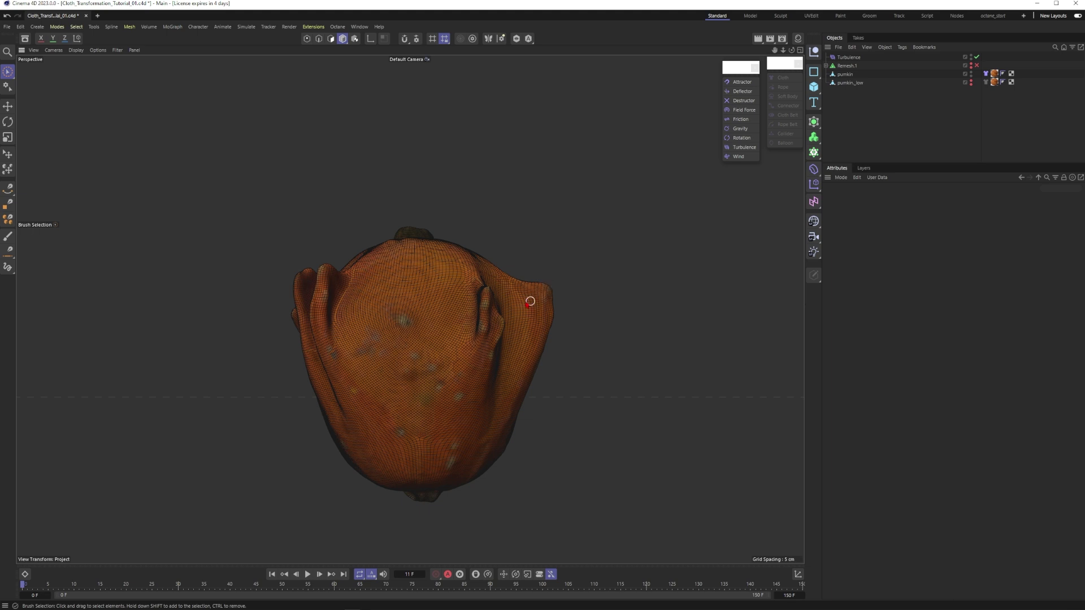
mouse_move(473, 337)
alt+mouse_down()
mouse_move(452, 322)
mouse_move(475, 345)
alt+mouse_up()
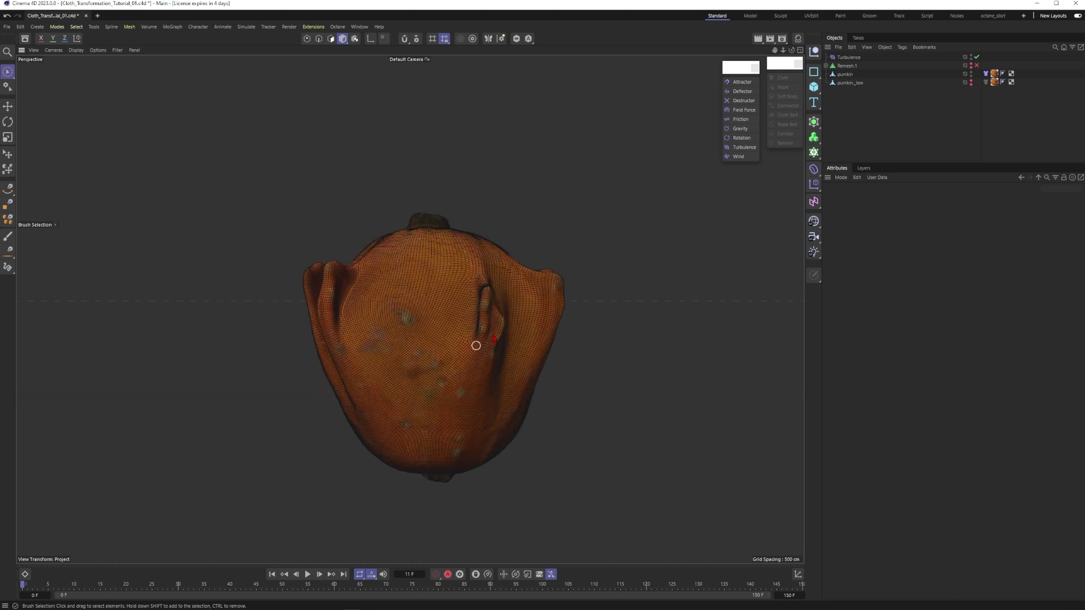
alt+drag(451, 310, 477, 341)
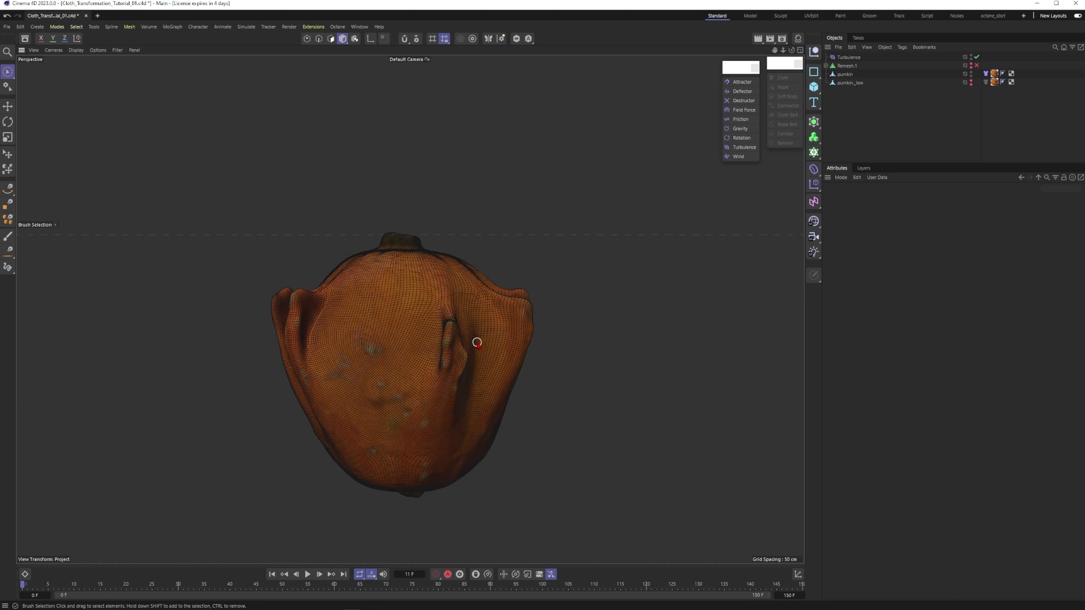
Add a Vertex Map tag to the pumkin object.
click(862, 75)
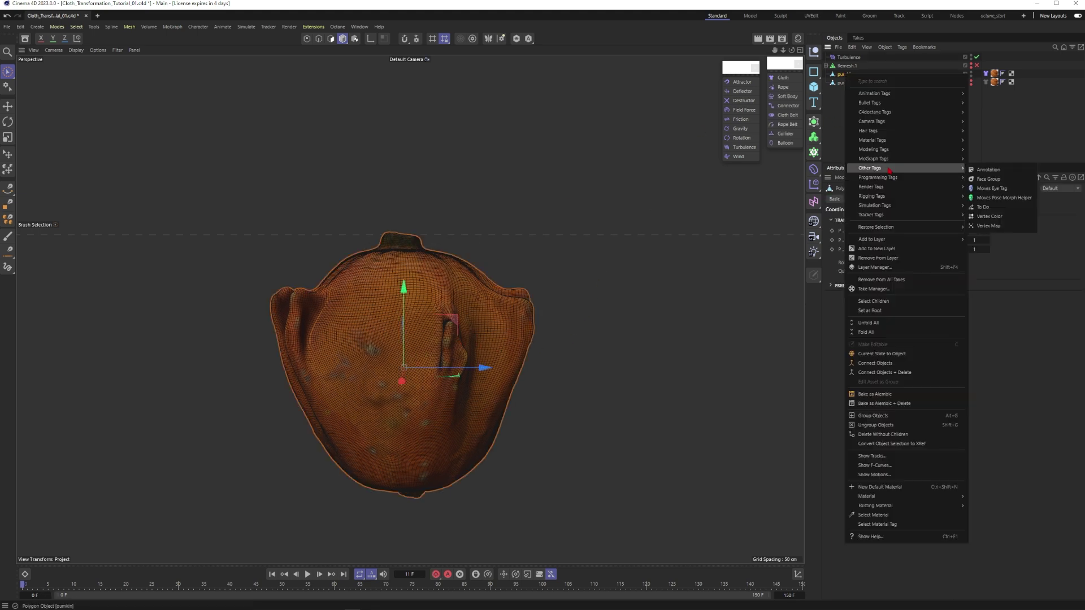
click(988, 226)
click(986, 73)
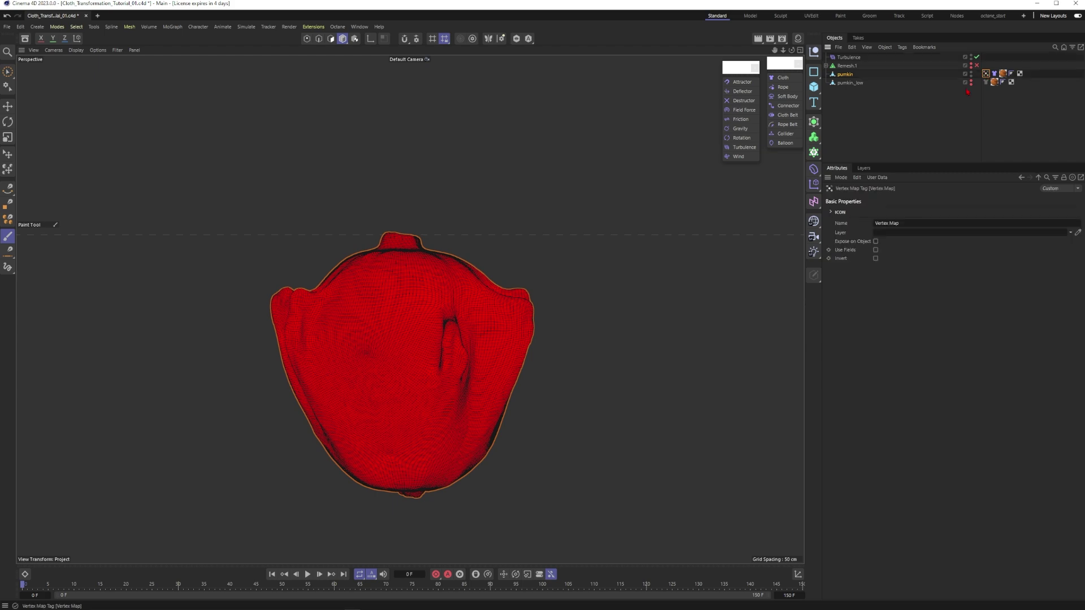
alt+right_drag(459, 321, 443, 323)
alt+drag(455, 324, 448, 344)
alt+right_drag(442, 339, 500, 314)
scroll(486, 319, up, 3)
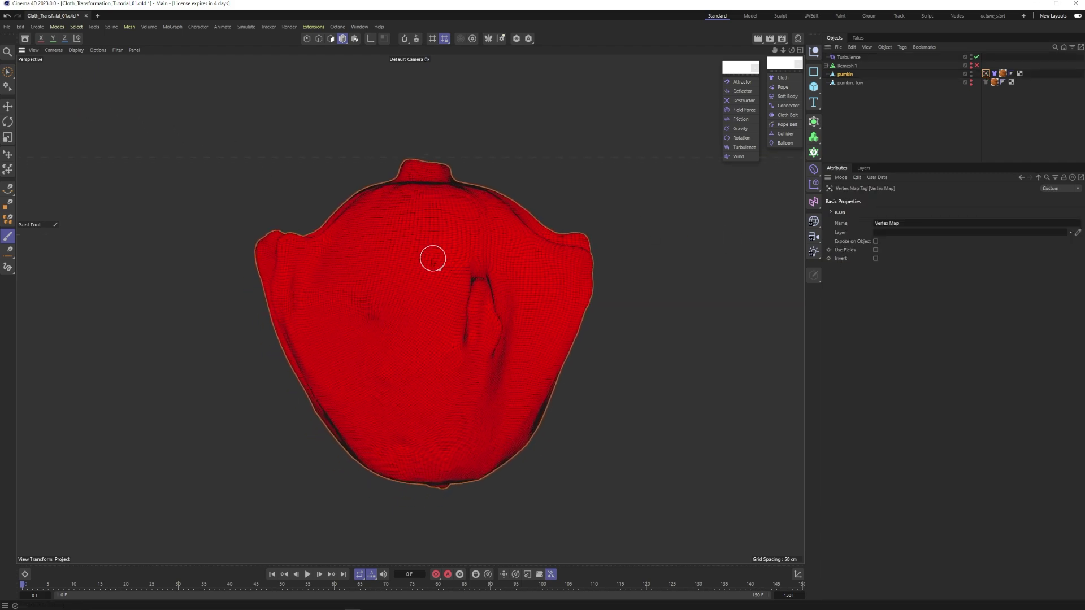
Enable Use Fields on pumkin's Vertex Map and add a Linear Field to it.
click(875, 250)
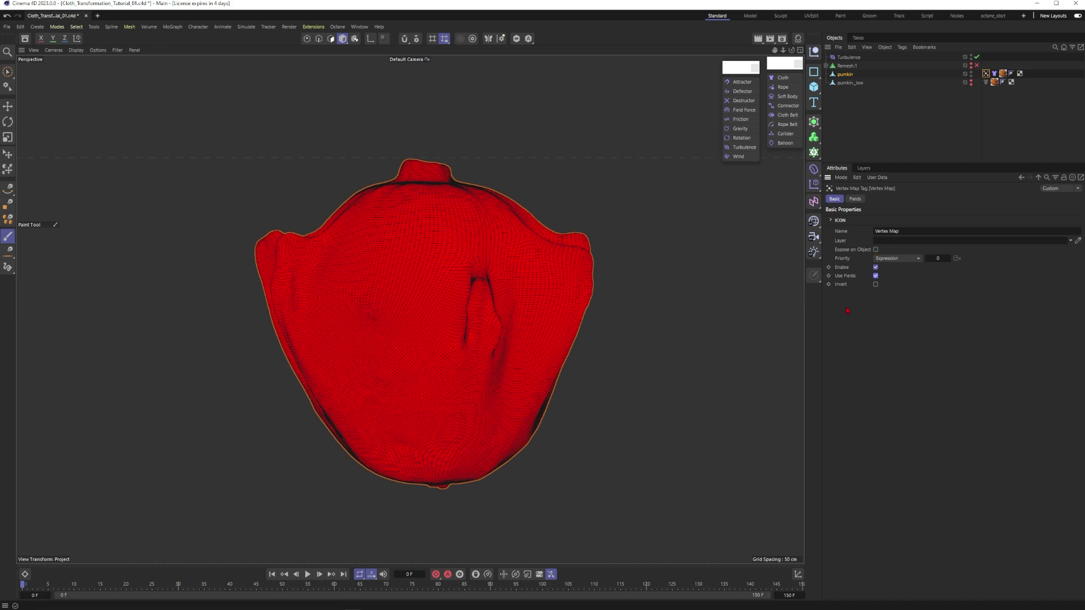
click(855, 199)
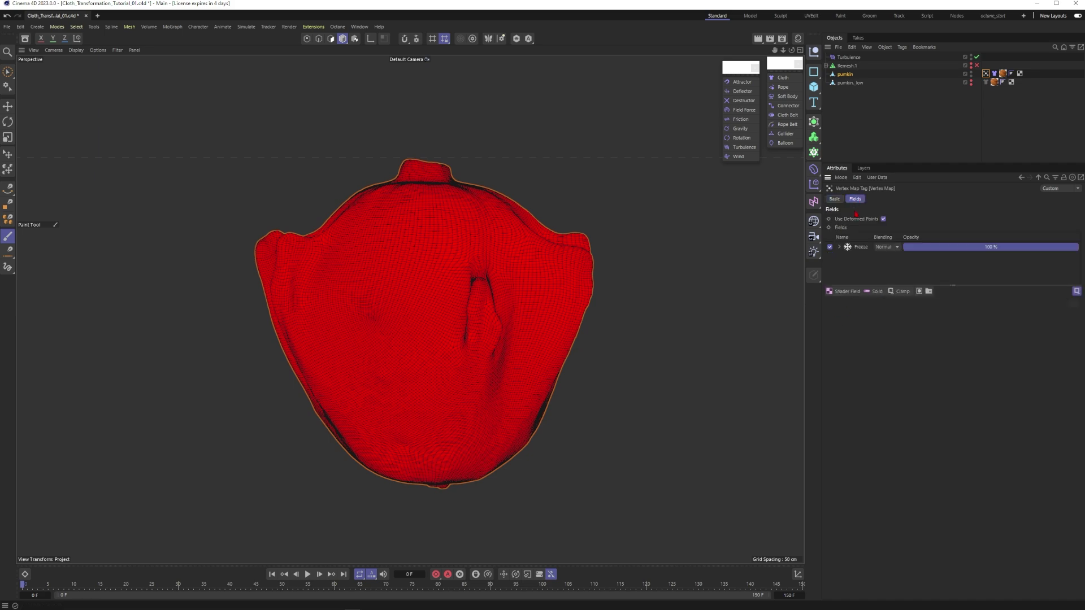
click(842, 292)
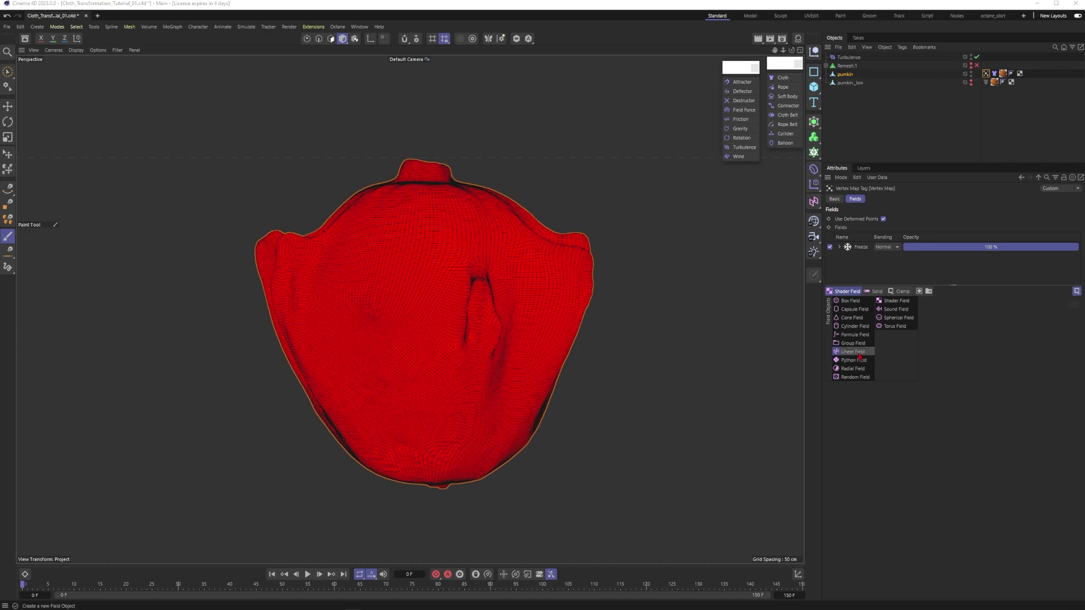
click(852, 352)
scroll(553, 313, down, 5)
mouse_move(549, 291)
alt+mouse_down()
mouse_move(558, 290)
mouse_move(529, 292)
alt+mouse_up()
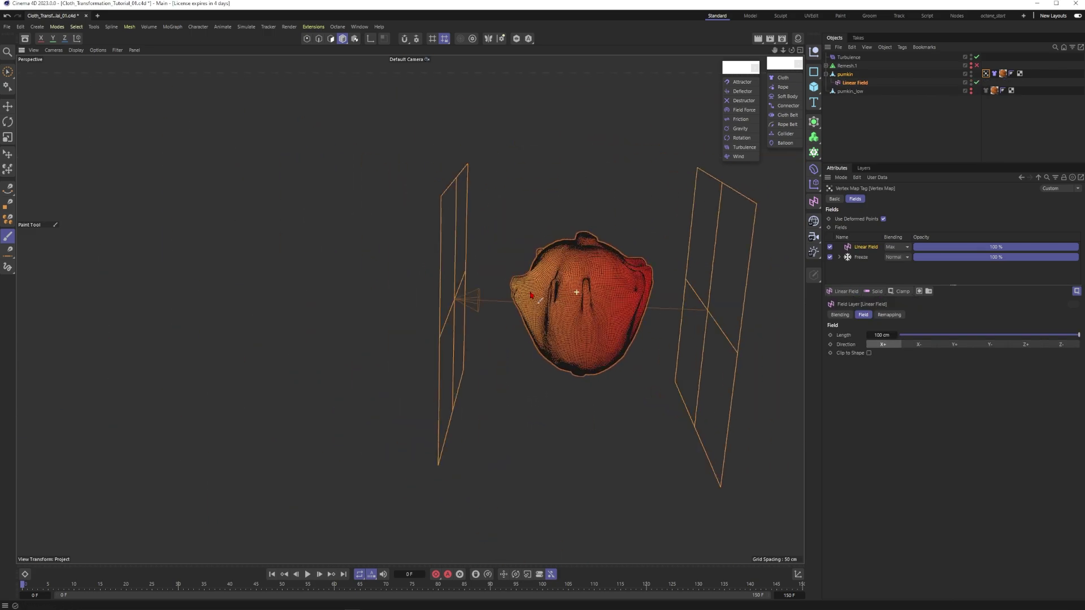
Shorten the Linear Field to a length of about 4.95 cm across the middle of the pumpkin.
click(8, 73)
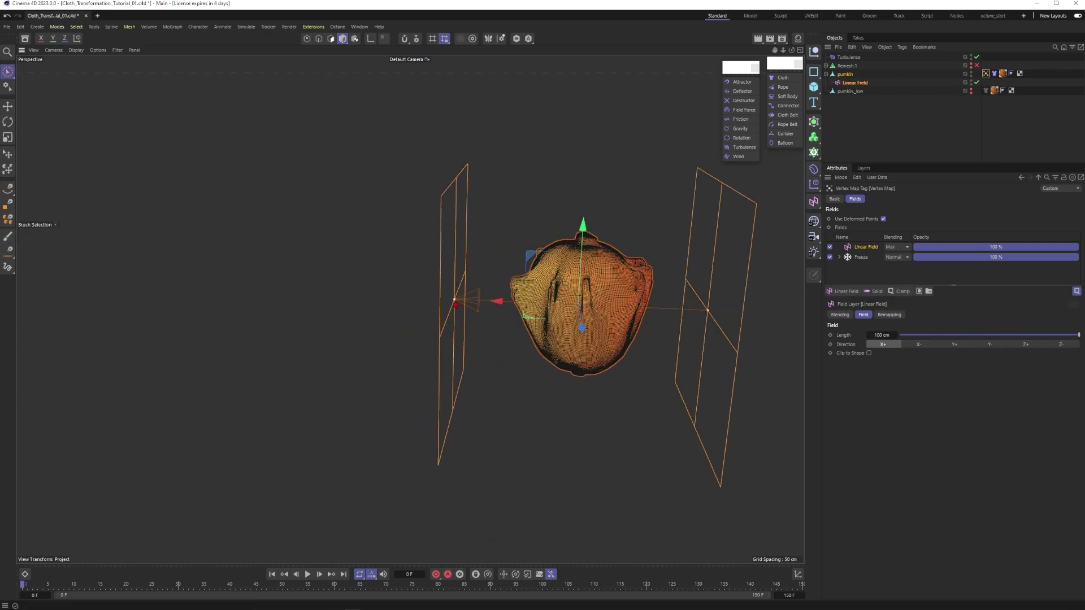
mouse_move(455, 299)
mouse_down()
mouse_move(574, 305)
mouse_move(468, 291)
mouse_move(479, 291)
mouse_up()
alt+drag(542, 285, 522, 301)
scroll(542, 285, up, 3)
alt+drag(616, 279, 607, 279)
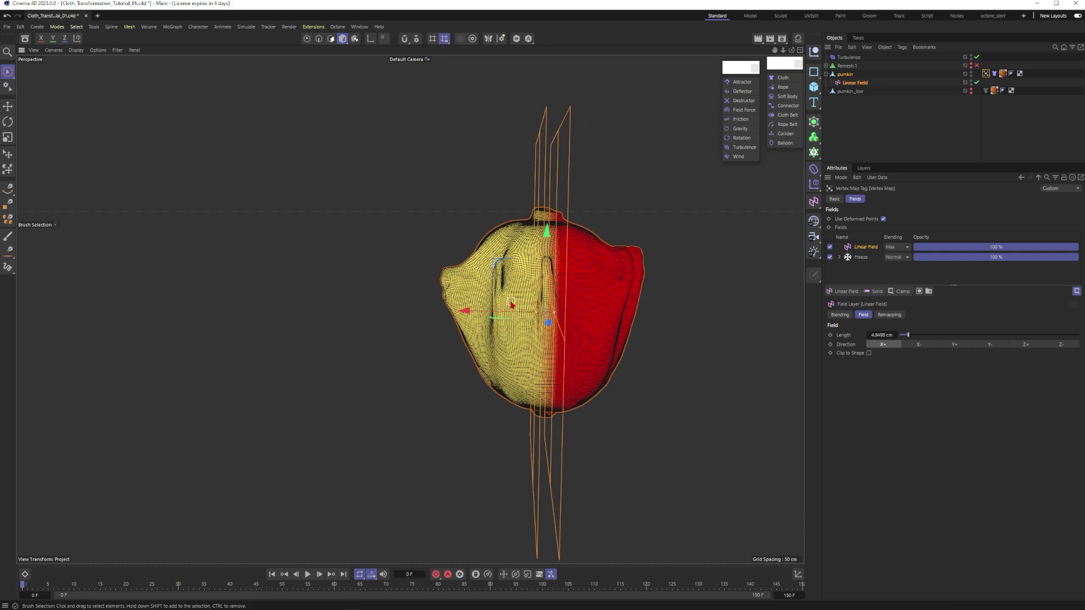
Play the simulation with the Vertex Map unassigned, stop it, and return to the first frame.
alt+middle_drag(550, 285, 523, 308)
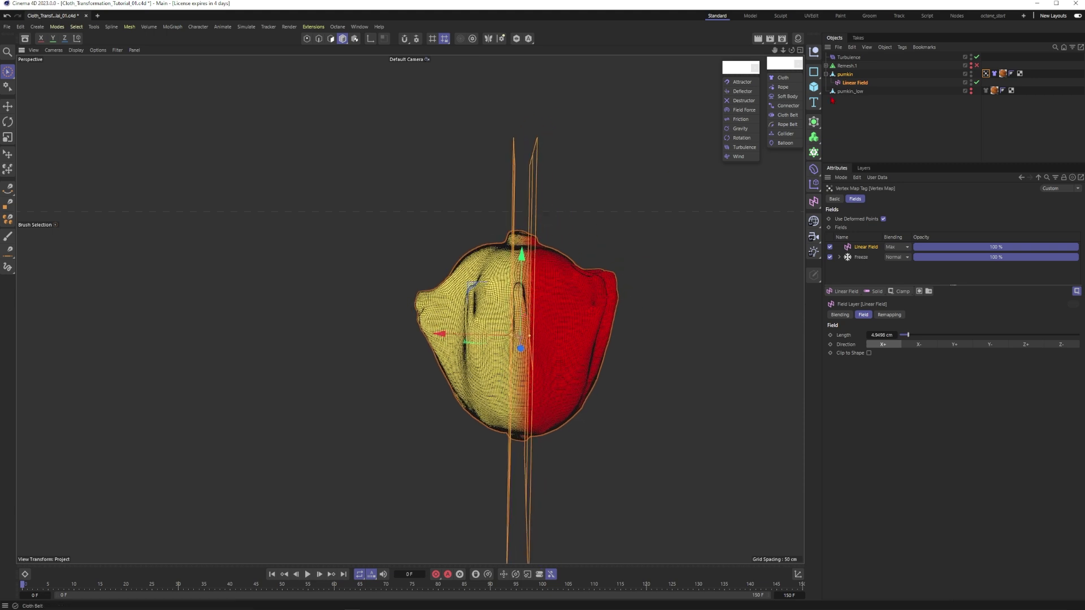
click(361, 452)
click(307, 574)
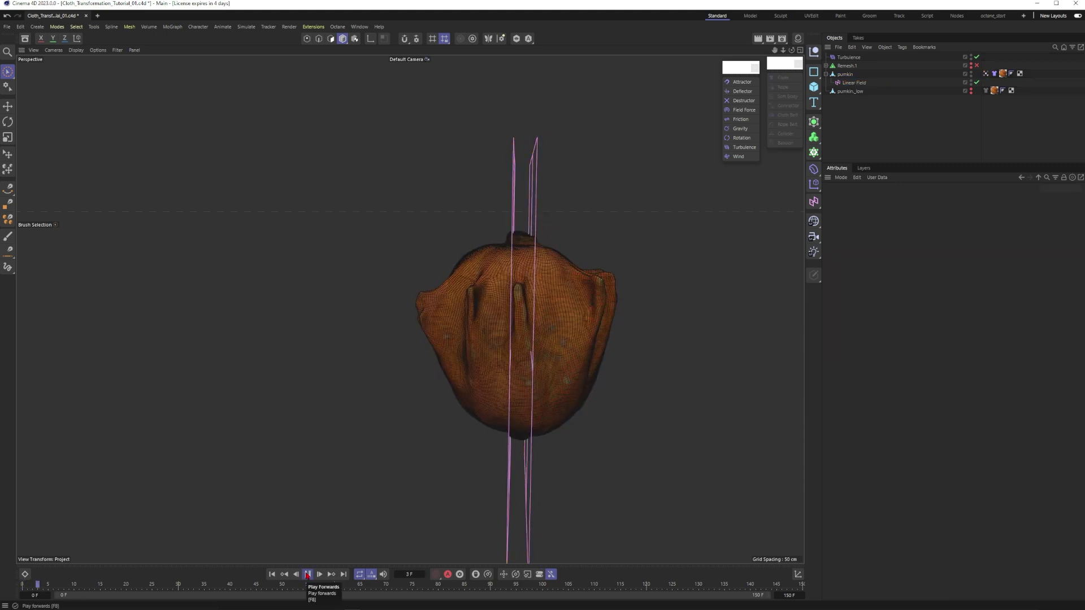
click(306, 575)
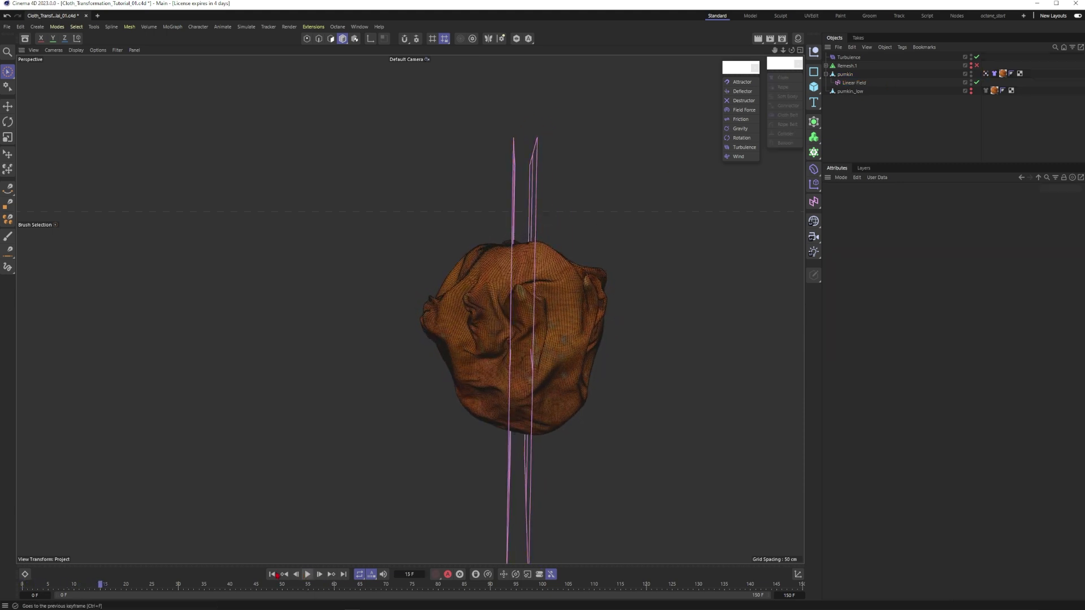
click(272, 574)
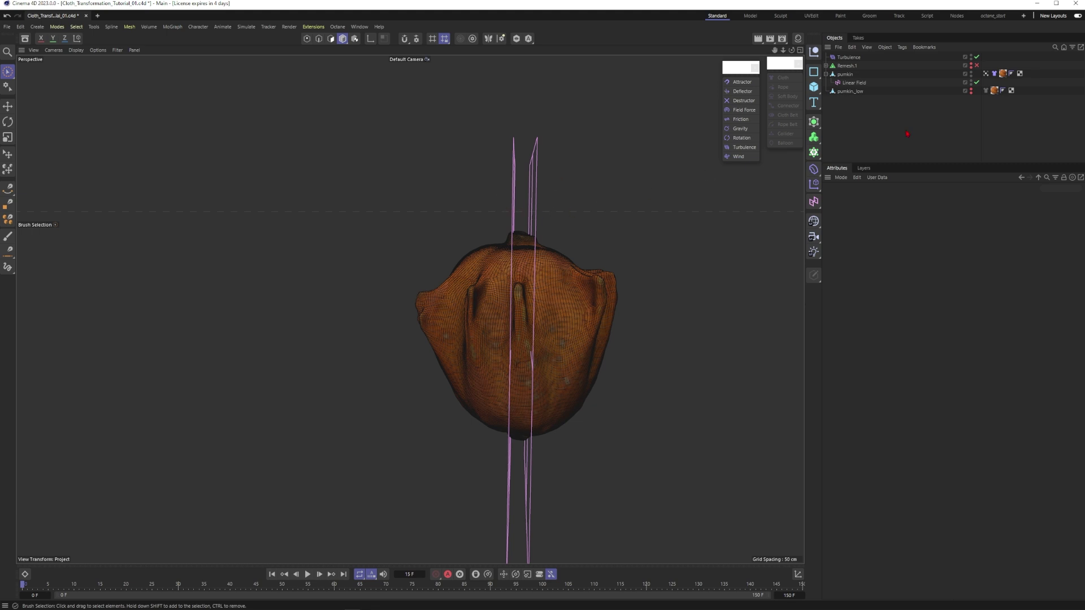
In pumkin's Cloth tag, enable Mix Animation With Force and set its strength to 100.
click(985, 74)
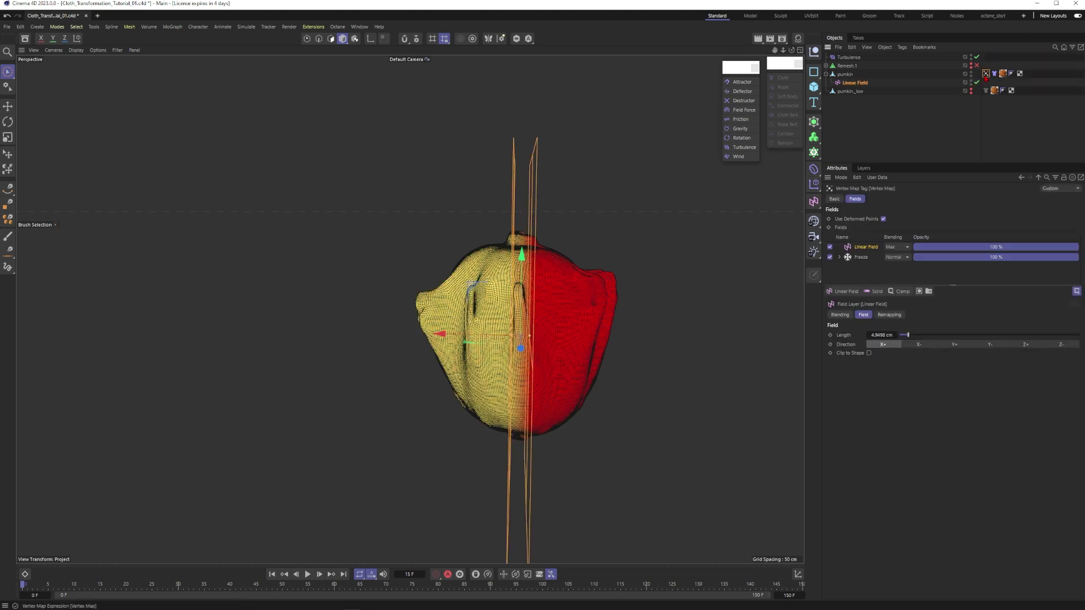
click(993, 115)
click(994, 74)
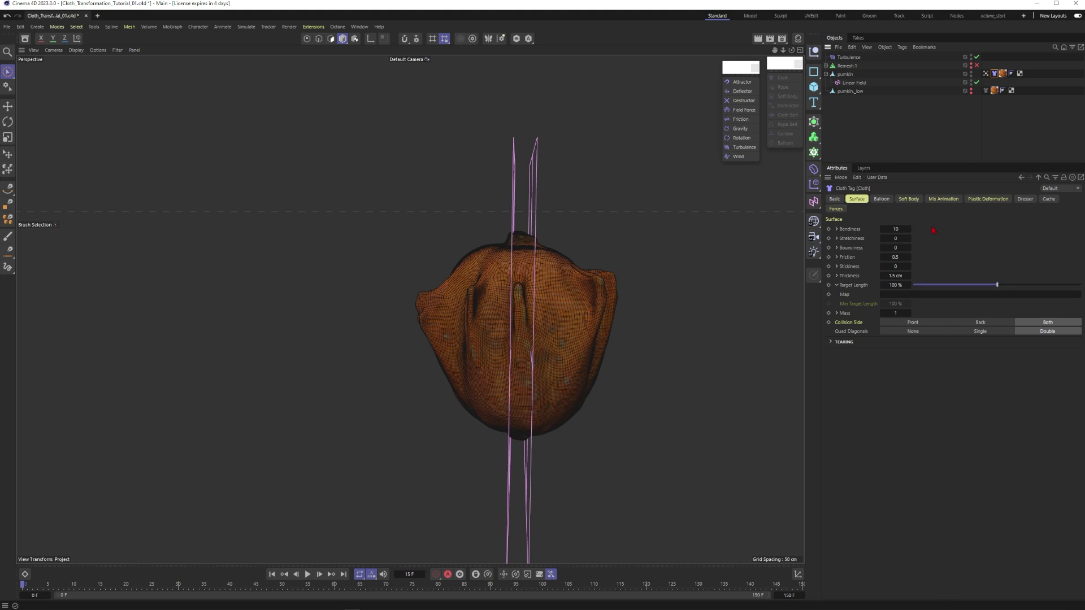
click(943, 199)
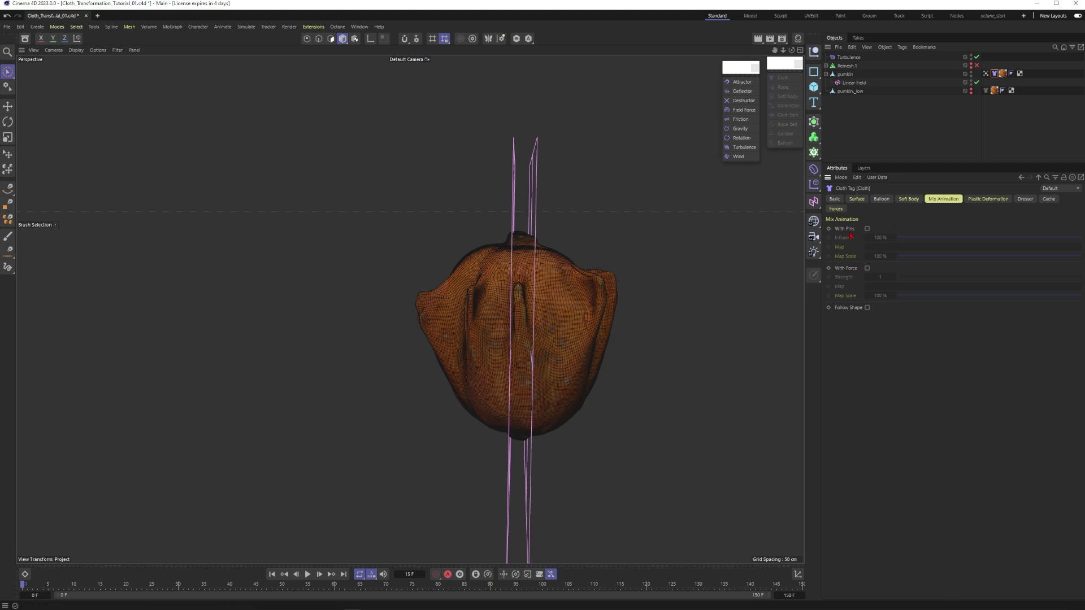
click(867, 268)
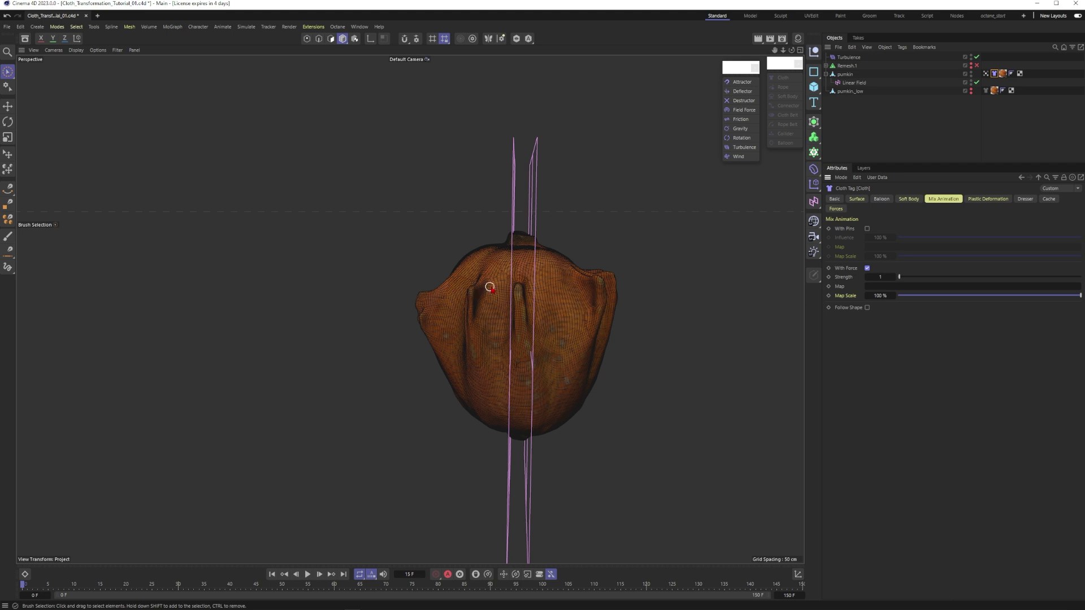
drag(898, 277, 878, 289)
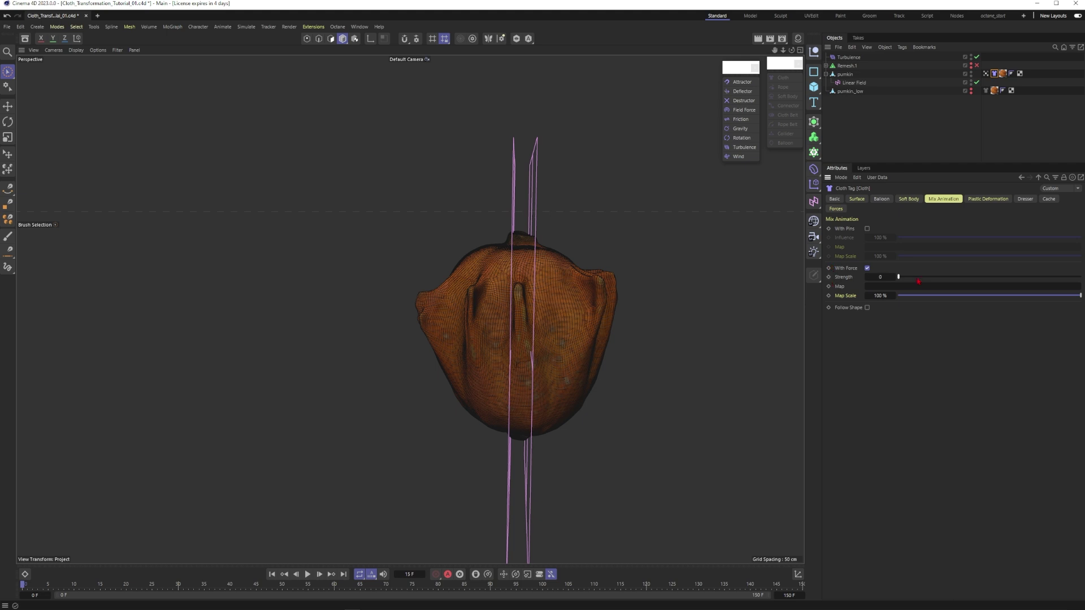
drag(902, 278, 1080, 278)
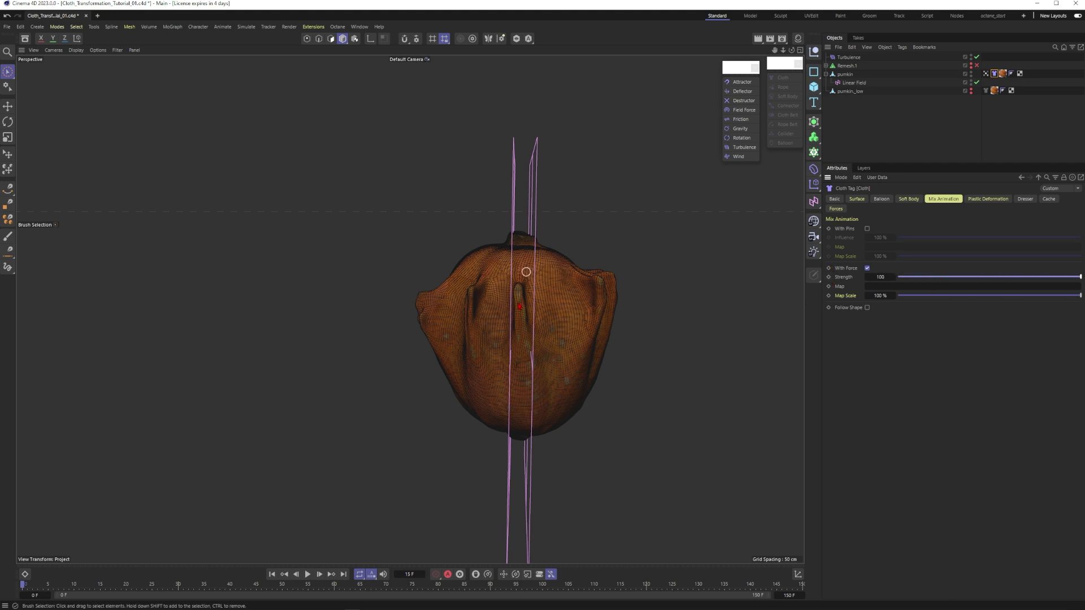
Play the simulation briefly to check how the With Force setting affects the dense pumpkin.
click(307, 575)
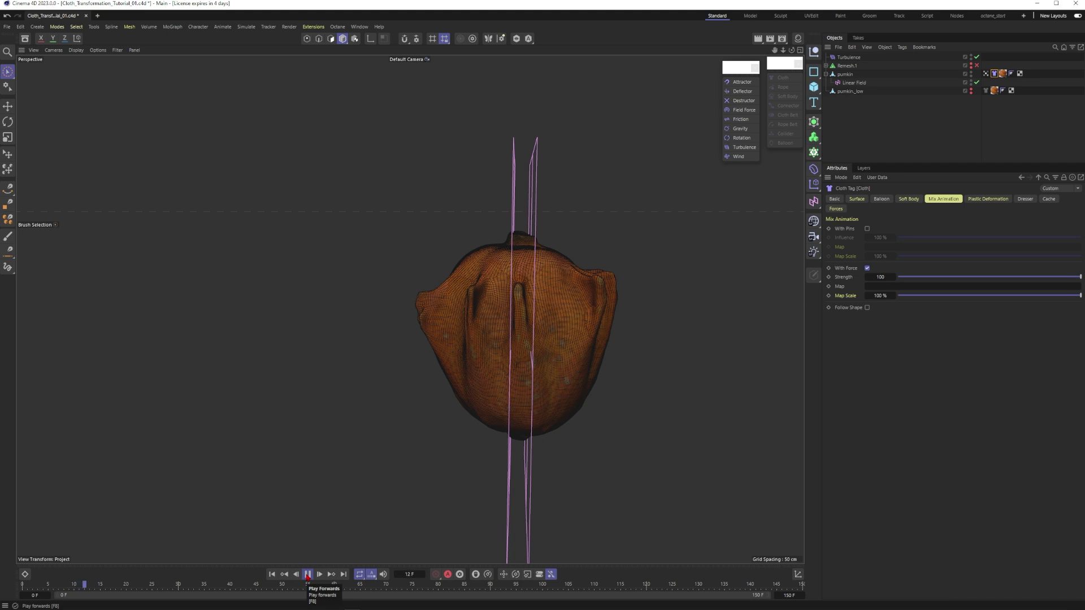
click(306, 575)
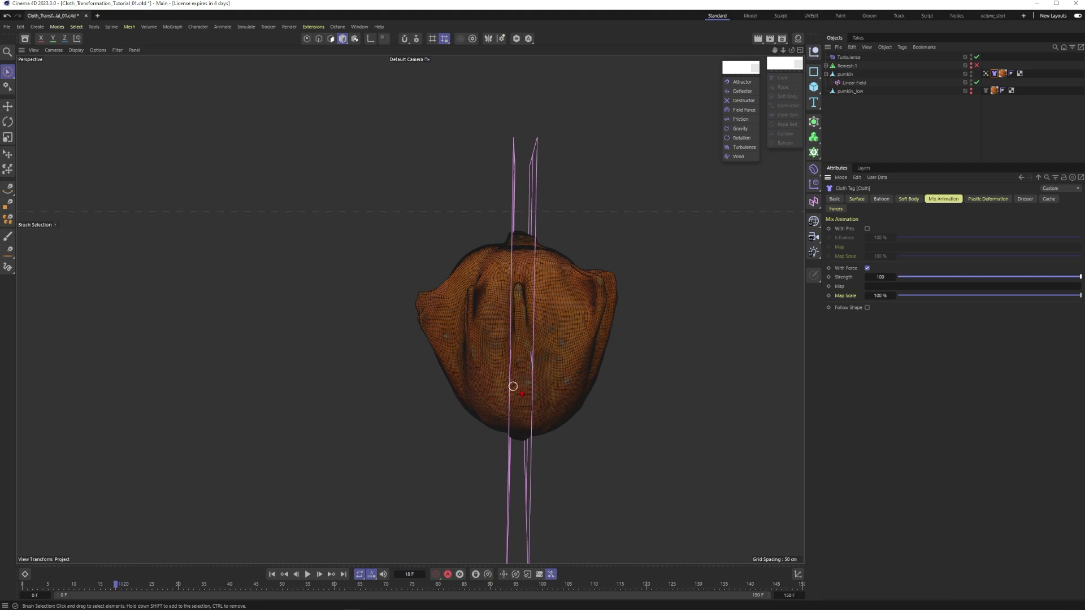
Assign pumkin's Vertex Map to the Map of the With Force setting in its Cloth tag.
click(866, 286)
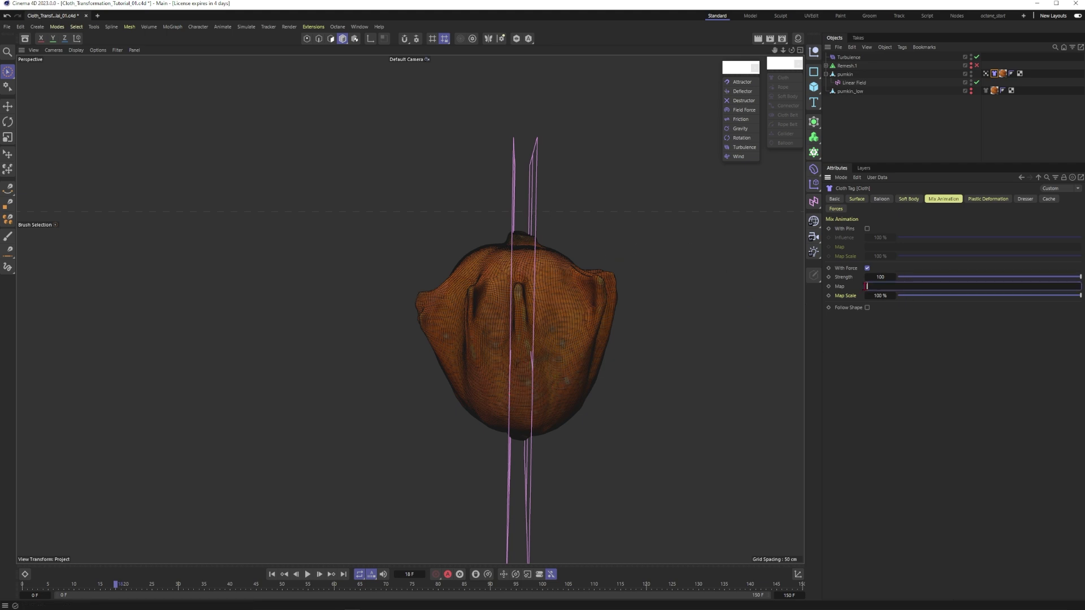
drag(985, 73, 1015, 191)
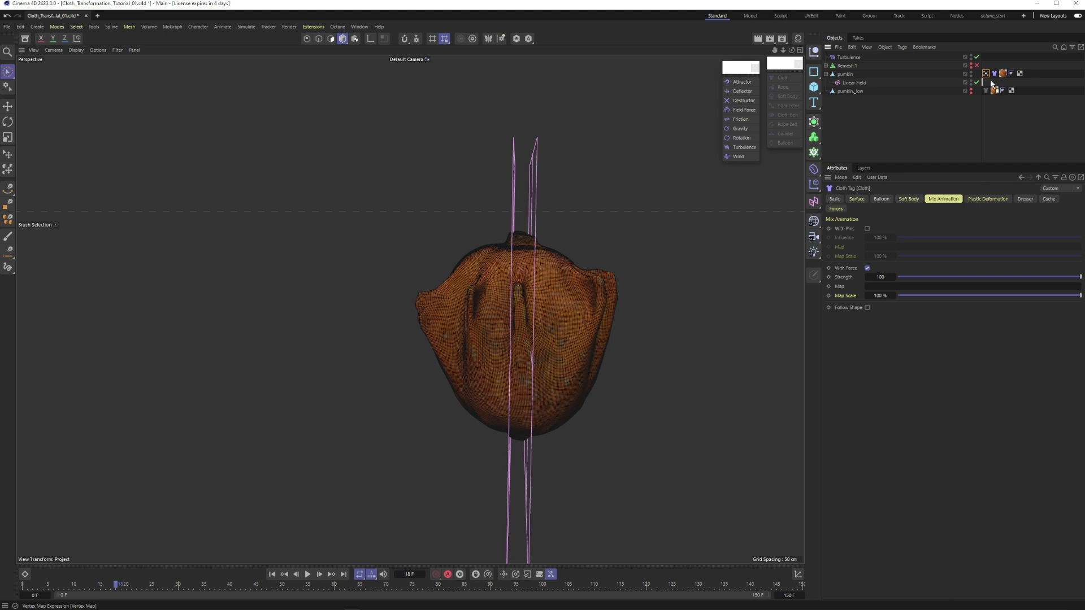
double_click(863, 287)
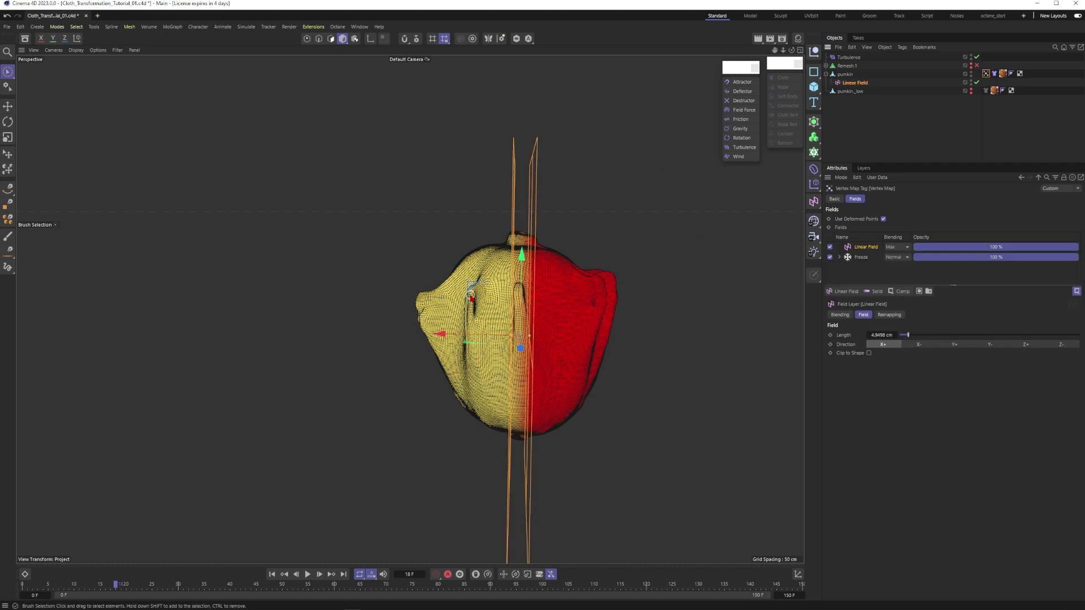
click(994, 74)
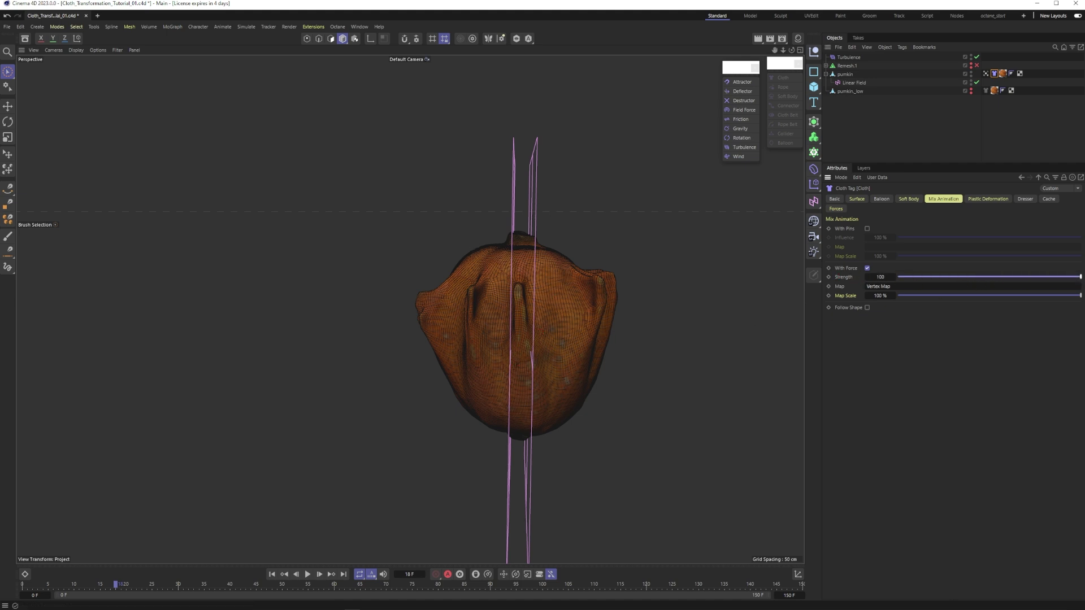
Play the simulation twice from the start to check the vertex-map-controlled force, returning to the first frame after each run.
click(308, 574)
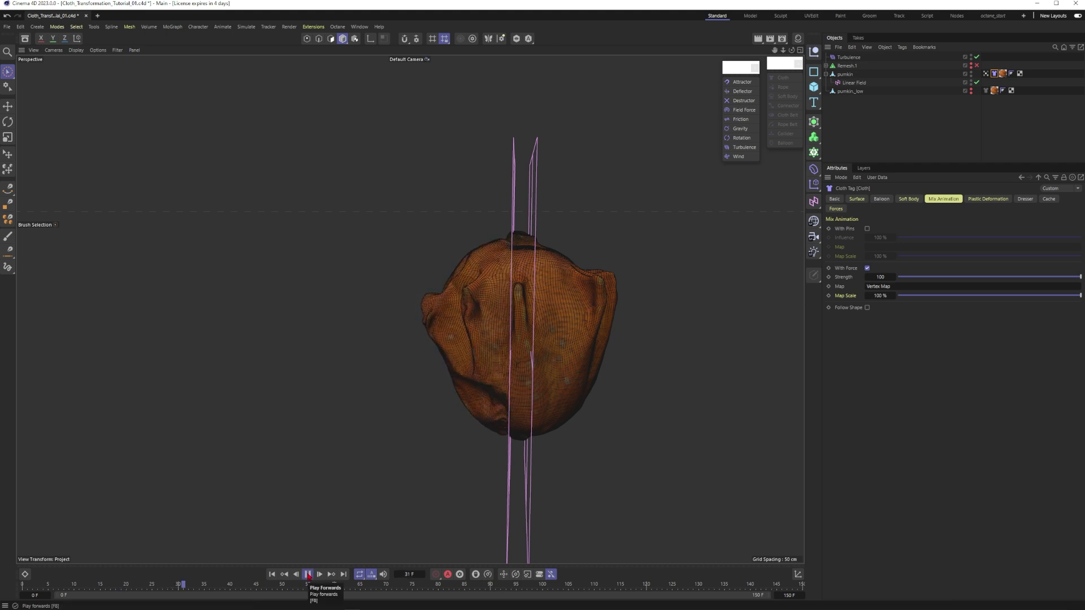
click(308, 574)
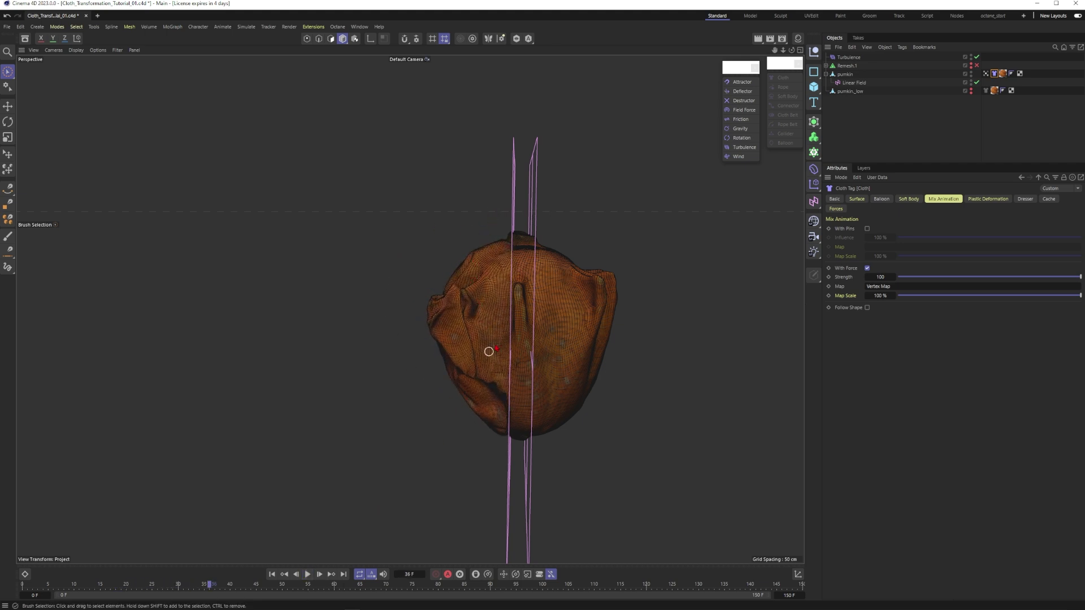
click(272, 575)
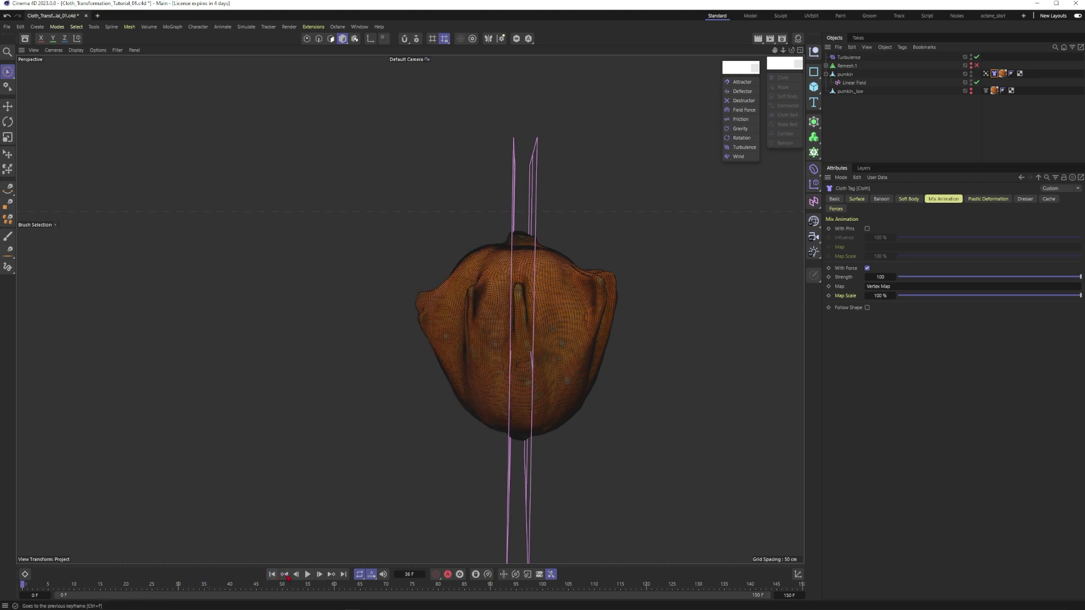
click(307, 576)
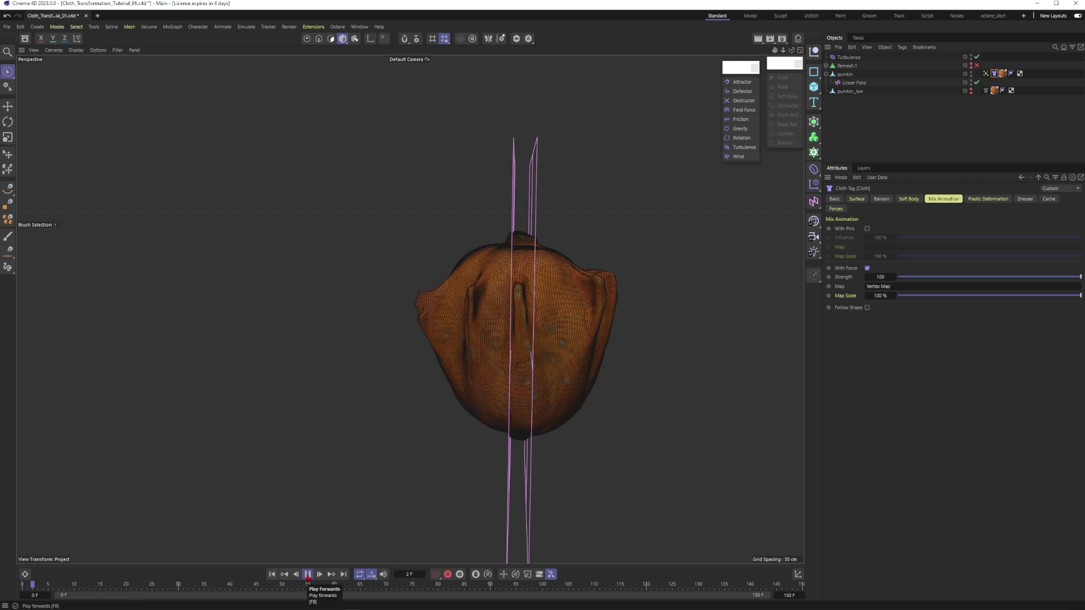
click(307, 574)
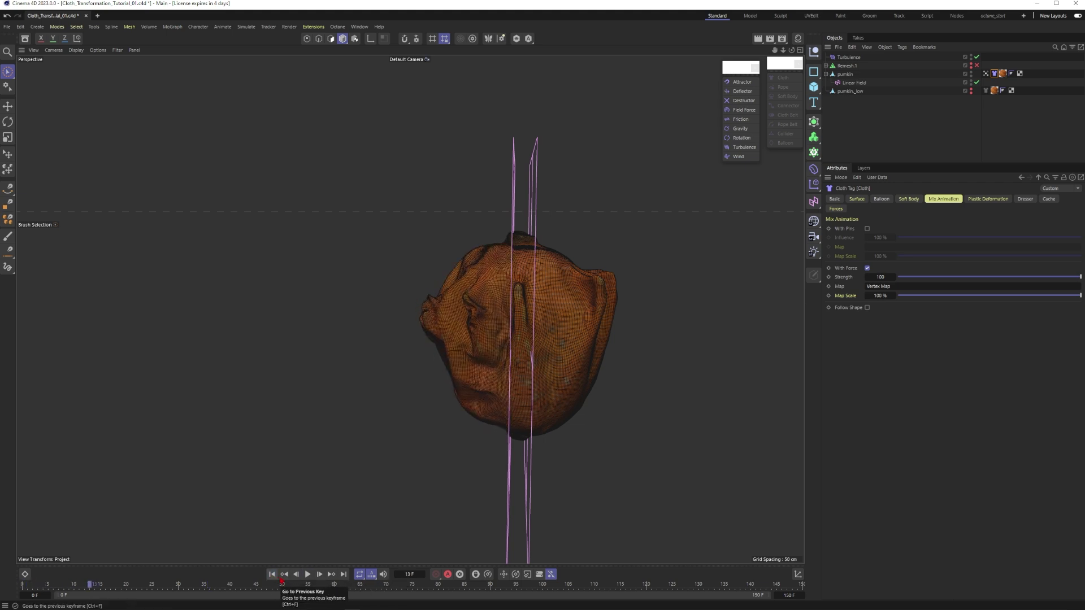
click(272, 574)
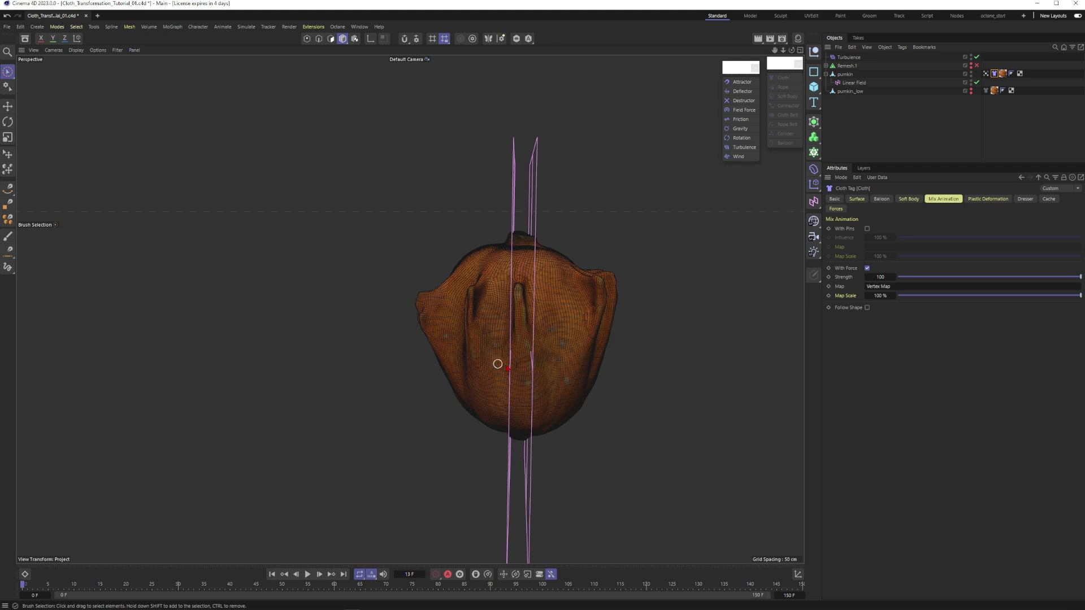
alt+drag(538, 310, 552, 281)
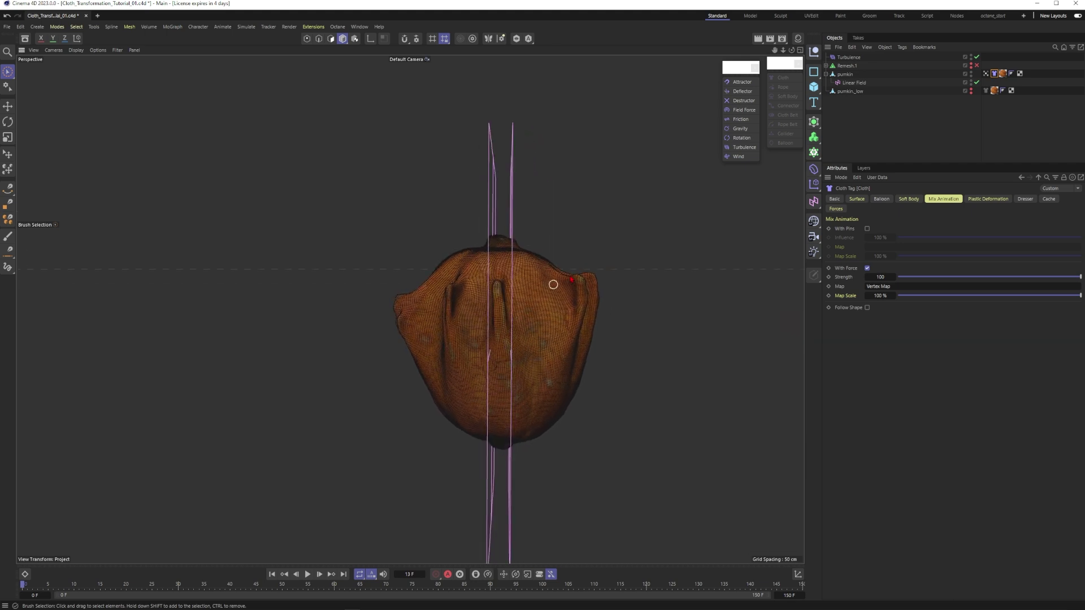
Remove the Linear Field from the Vertex Map's field list and delete its object from under pumkin.
click(986, 74)
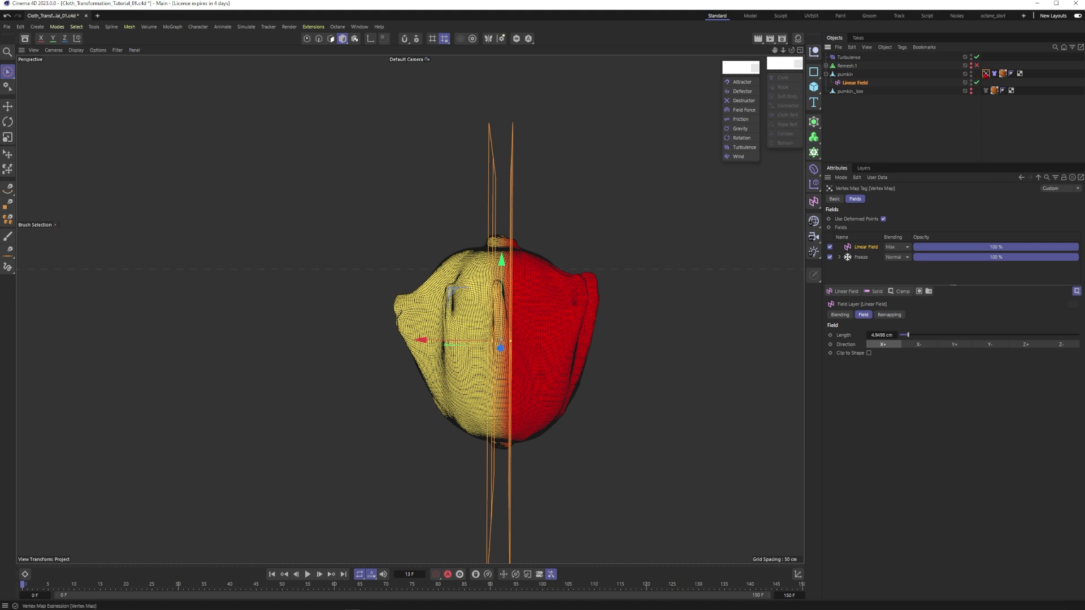
click(866, 260)
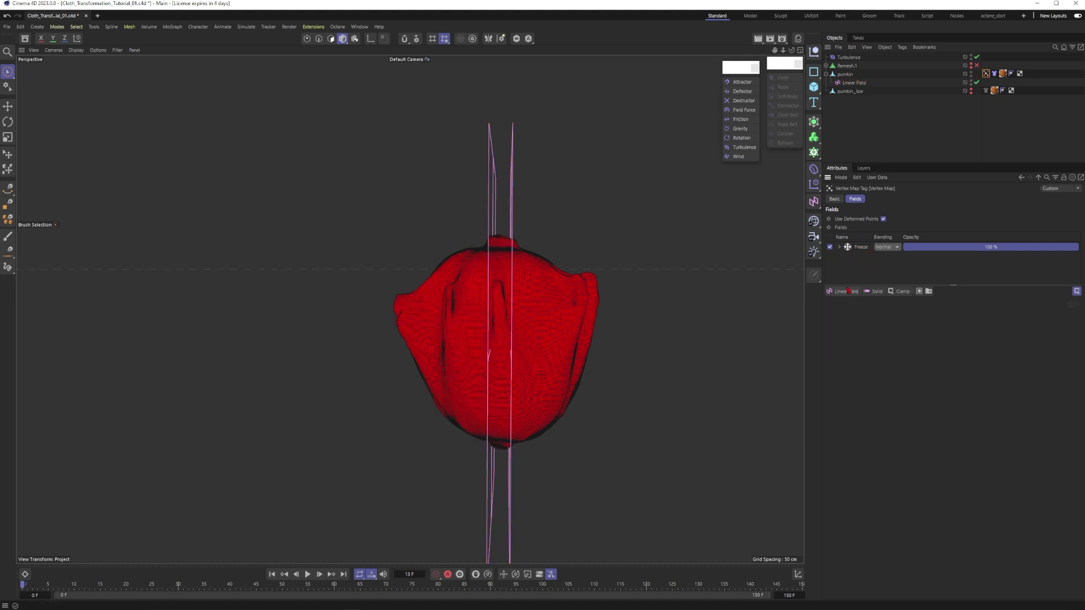
click(854, 84)
key(Delete)
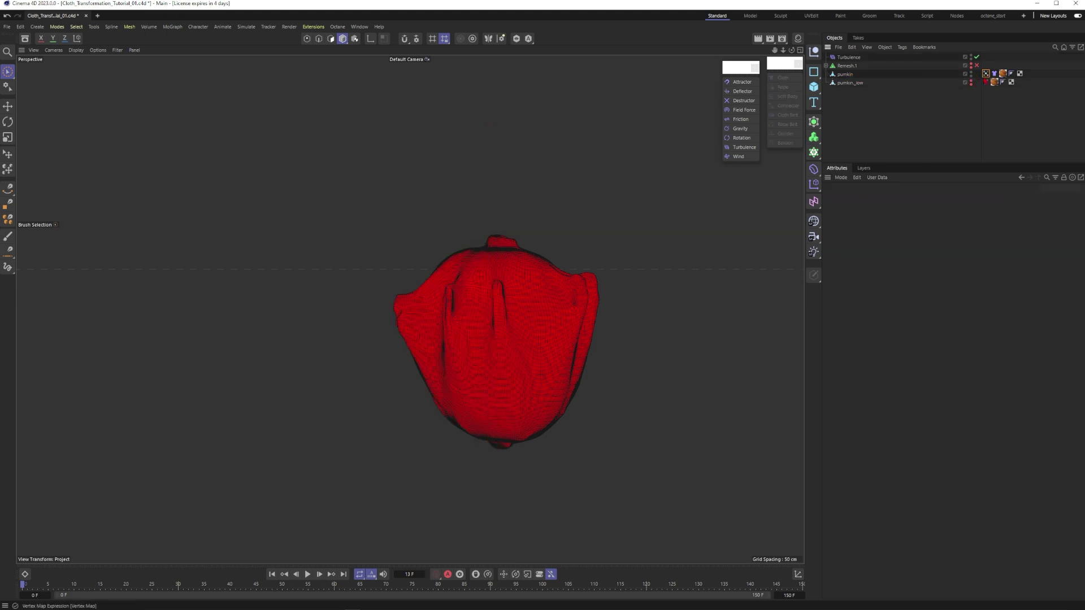
Add a Spherical Field to pumkin's Vertex Map and set its size to 10 cm.
click(985, 74)
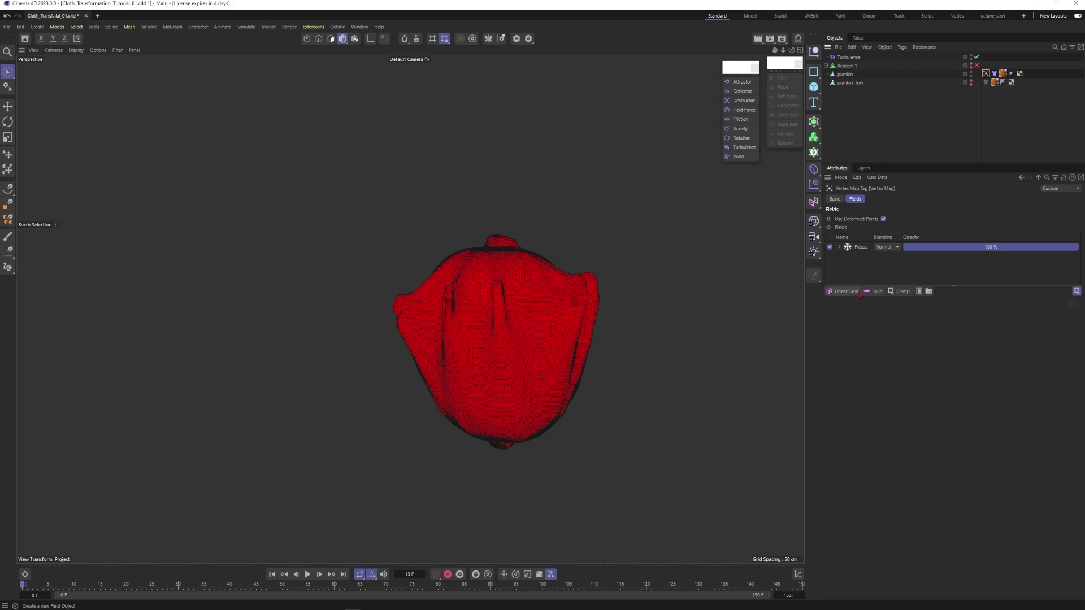
click(846, 291)
click(897, 317)
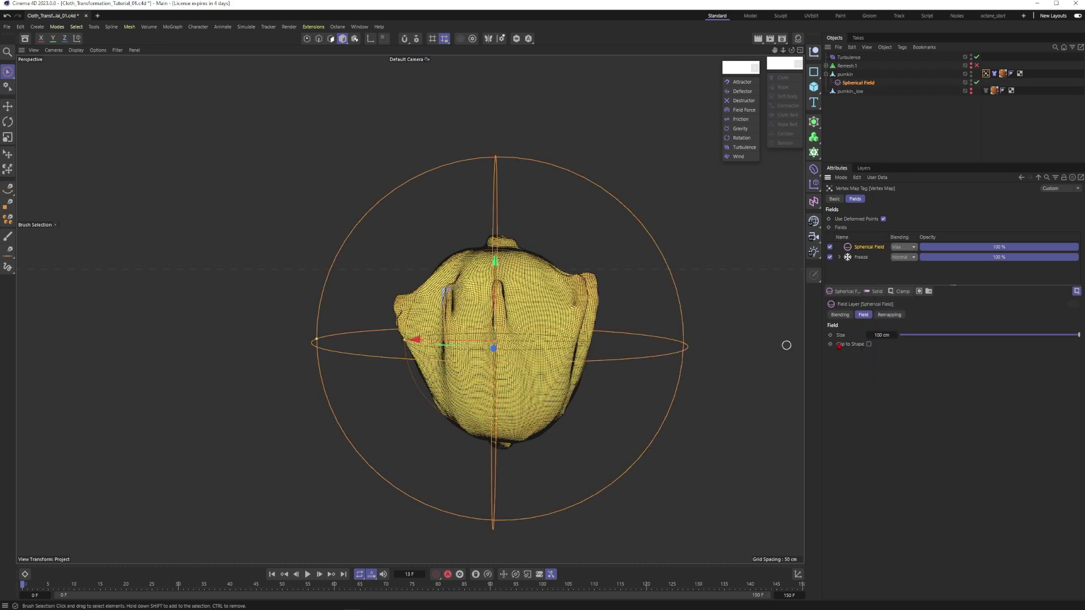
click(880, 335)
text(10)
key(Return)
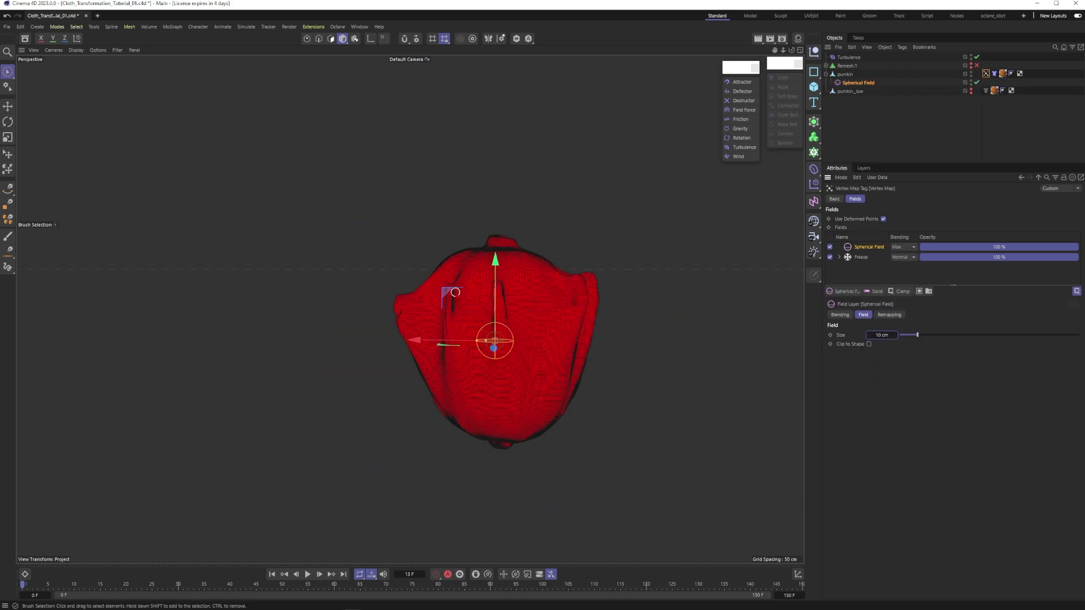
Move the Spherical Field onto the raised upper corner at the pumpkin's side.
drag(445, 290, 559, 238)
scroll(579, 305, up, 4)
alt+drag(578, 305, 639, 274)
drag(612, 218, 593, 261)
alt+right_drag(594, 261, 550, 298)
alt+middle_drag(549, 298, 572, 270)
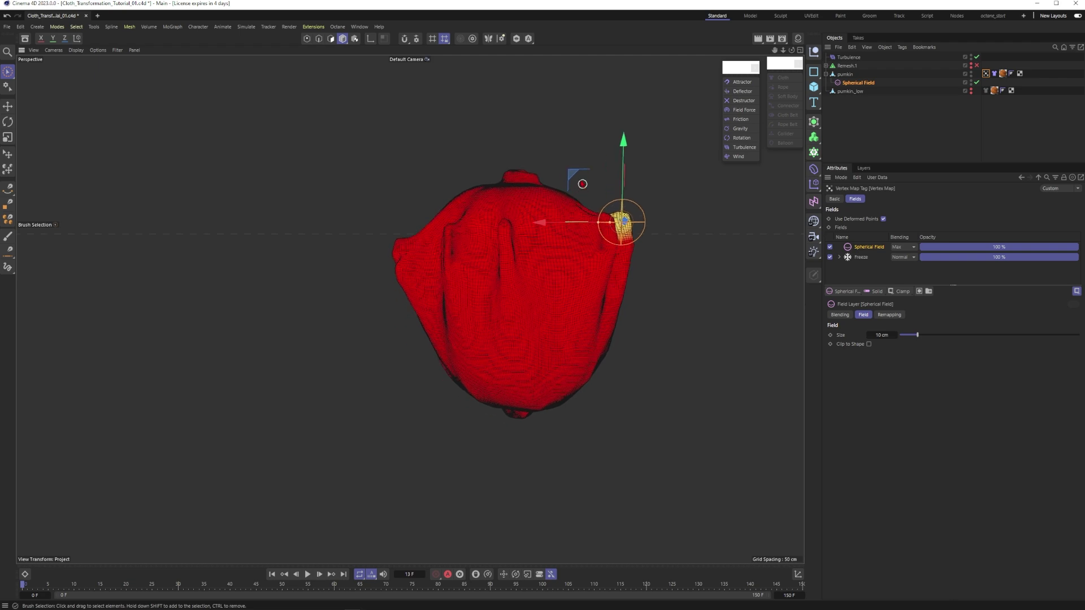
Move the Spherical Field to the small tip at the underside of the pumpkin, centred on it.
drag(581, 184, 478, 373)
alt+middle_drag(506, 393, 535, 307)
alt+right_drag(534, 307, 556, 296)
alt+drag(517, 317, 486, 282)
alt+right_drag(485, 282, 506, 285)
alt+drag(506, 286, 490, 311)
alt+right_drag(535, 325, 503, 333)
alt+middle_drag(549, 300, 553, 320)
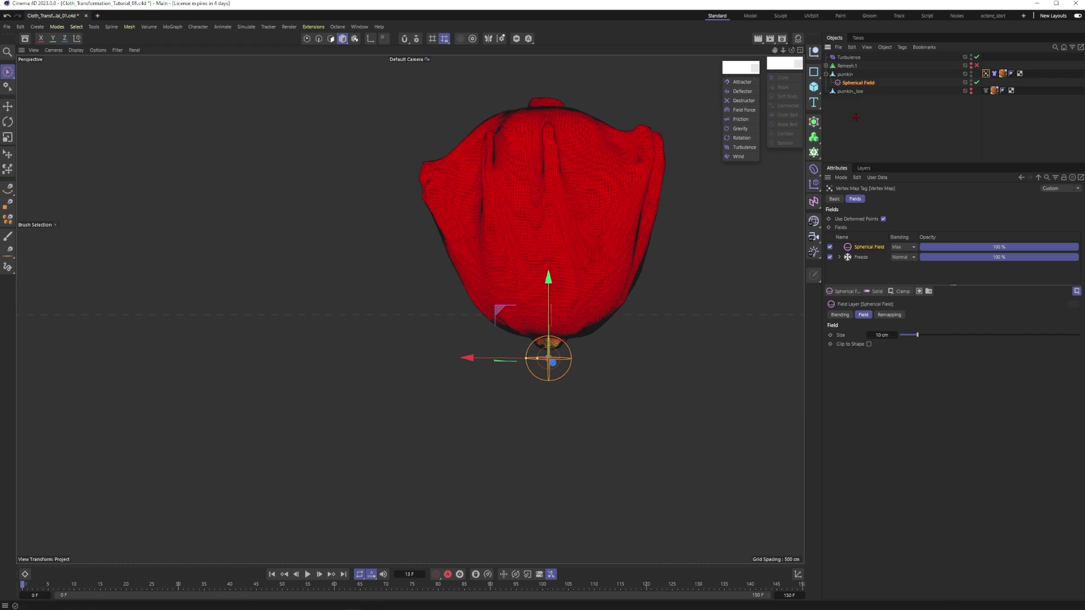
Play the simulation with the Spherical Field, stop it, and examine the Vertex Map weights at the pumpkin's lower tip.
click(898, 121)
alt+drag(409, 308, 408, 341)
click(308, 574)
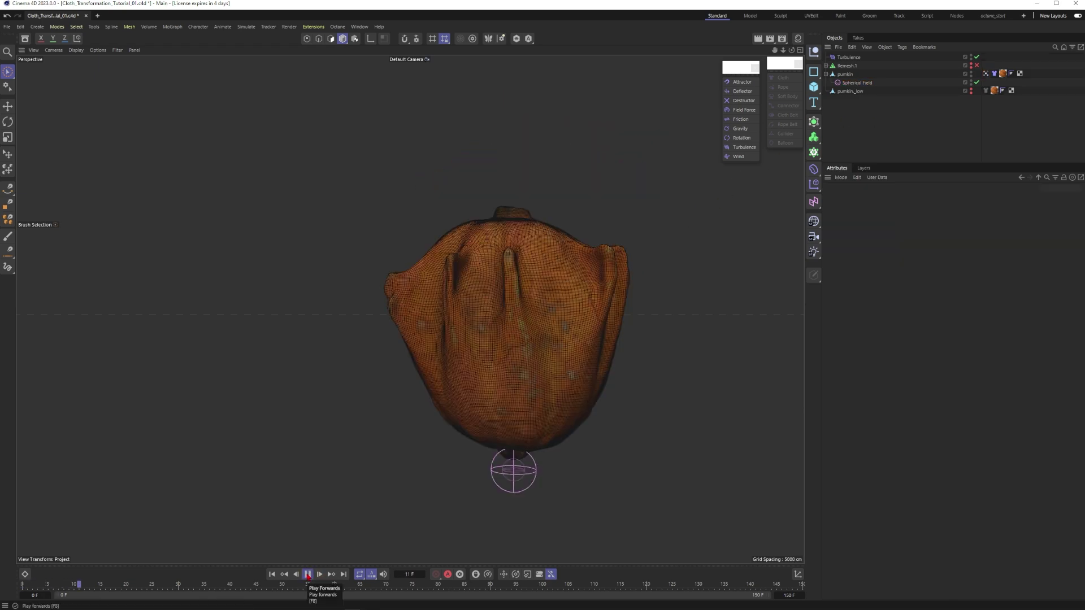
click(308, 574)
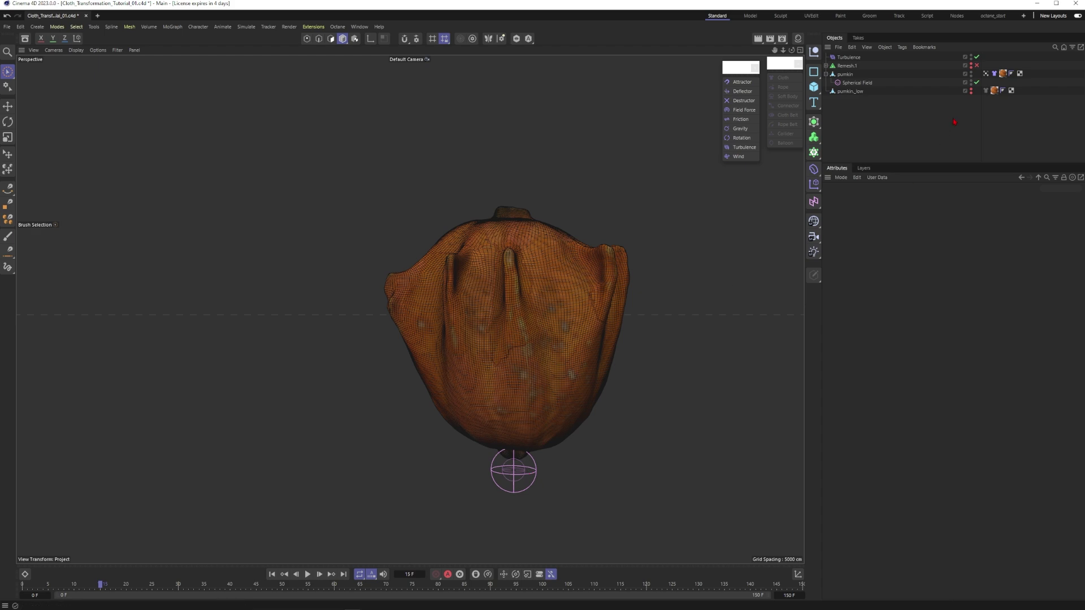
click(986, 73)
scroll(509, 460, up, 5)
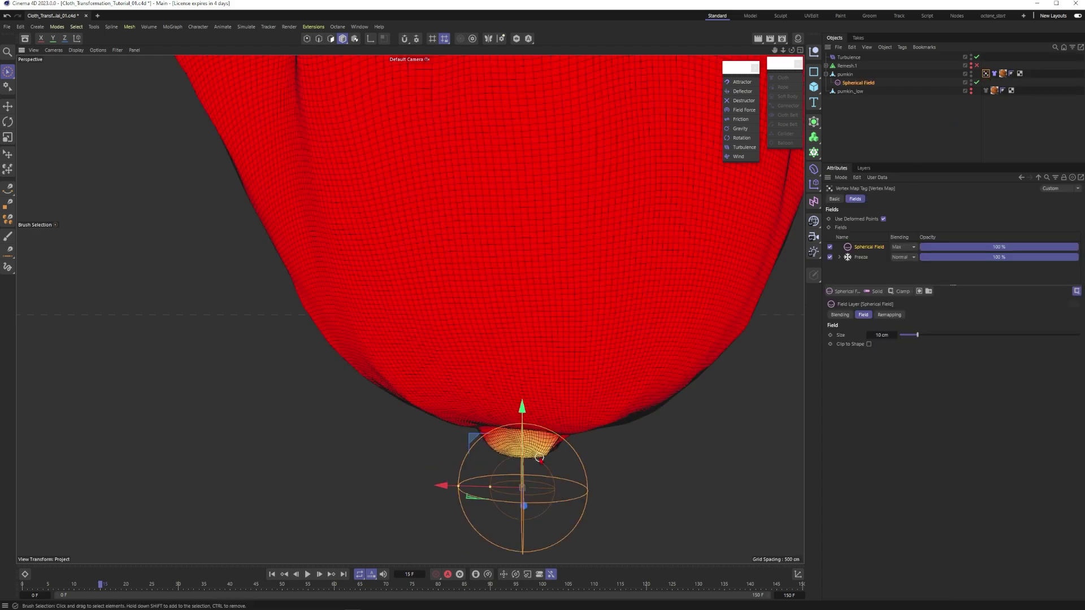
scroll(540, 456, down, 3)
scroll(537, 455, down, 3)
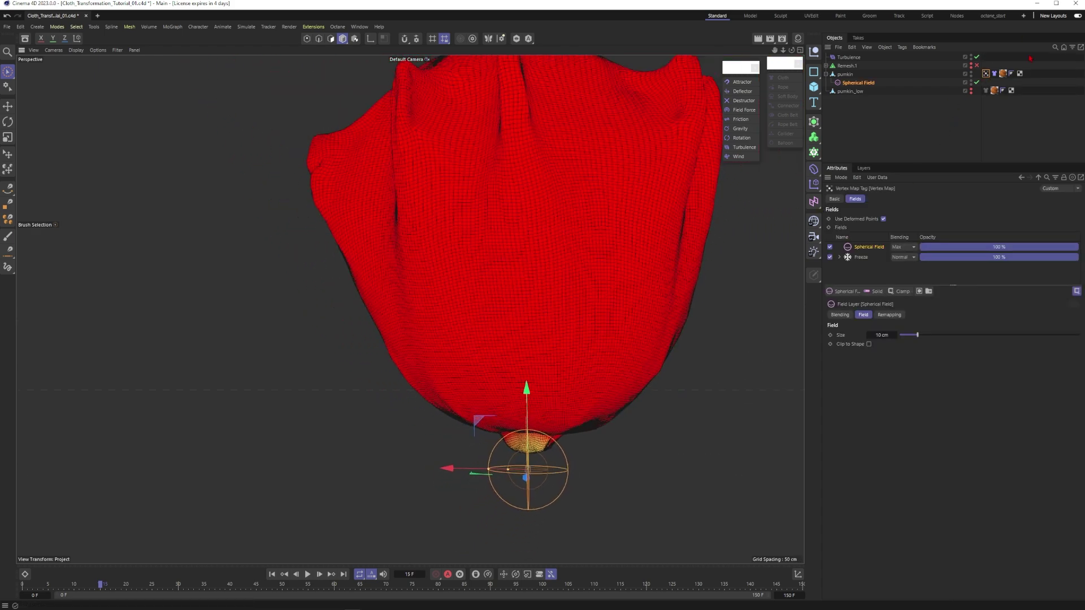
click(935, 126)
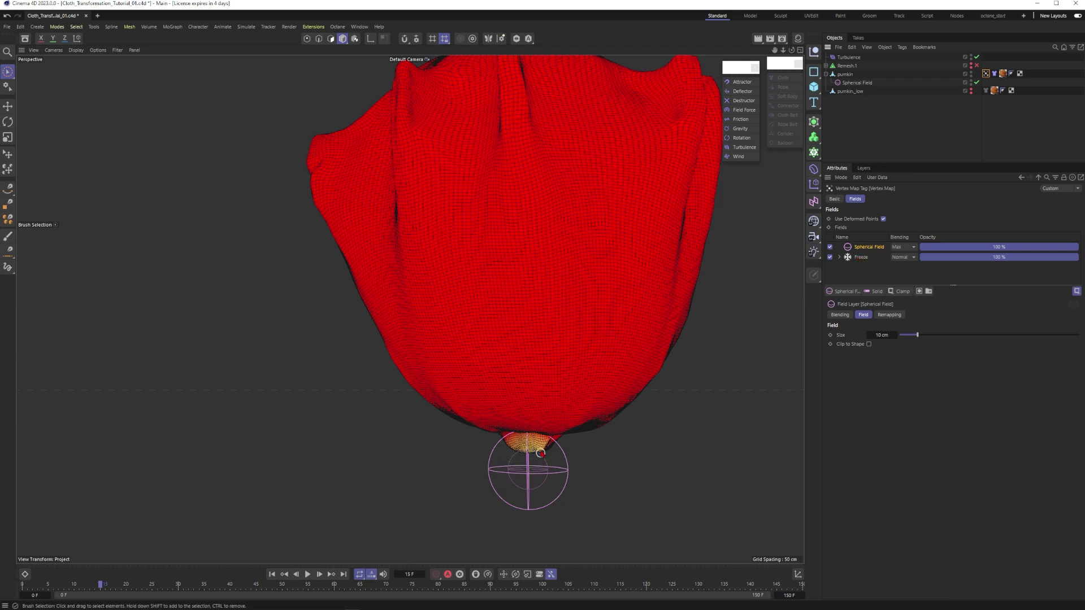
Set the mode of the Vertex Map's Freeze layer to Grow.
click(862, 258)
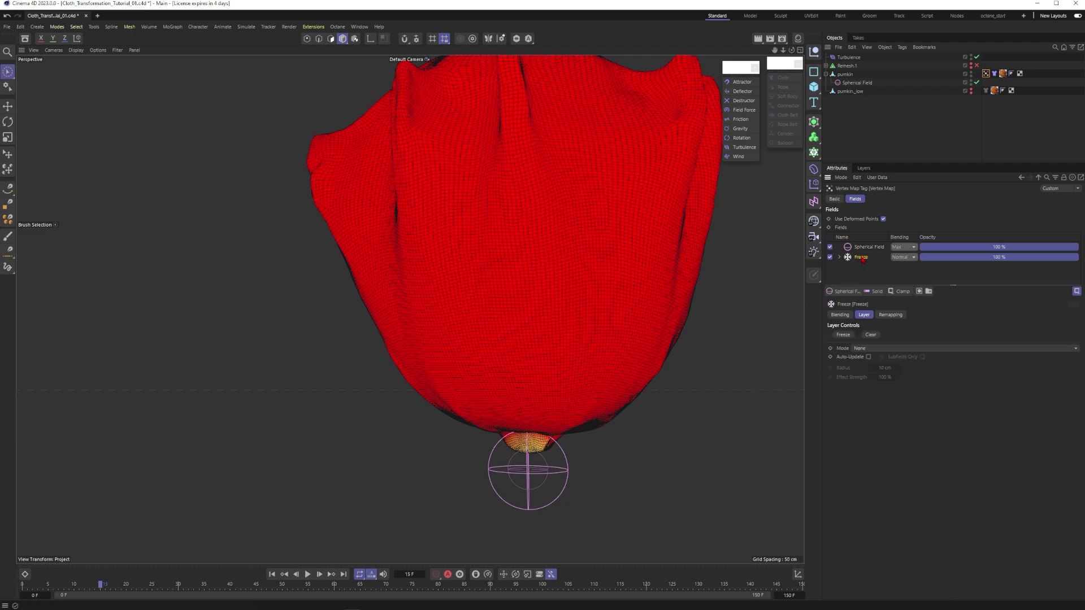
click(863, 349)
click(861, 392)
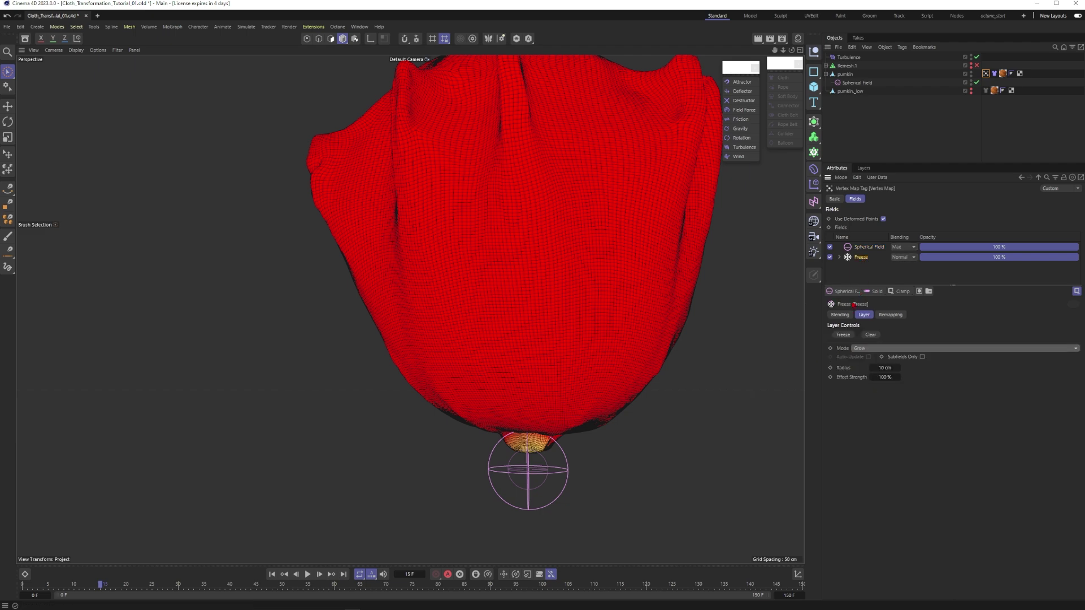
Play the simulation and inspect how the Vertex Map grows across the pumpkin from its lower tip.
click(308, 574)
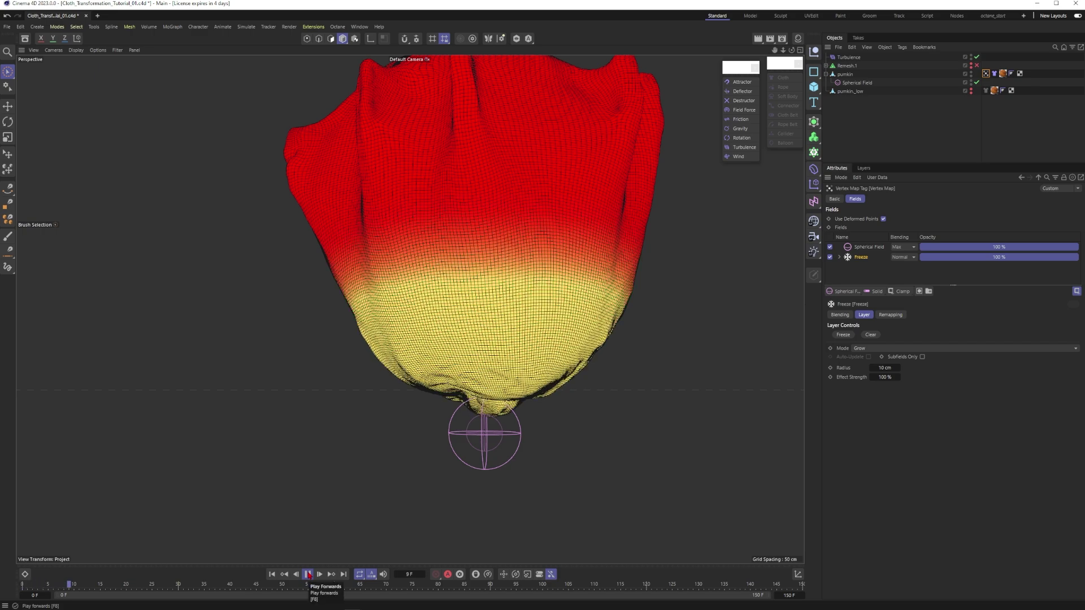
click(308, 574)
scroll(503, 339, down, 5)
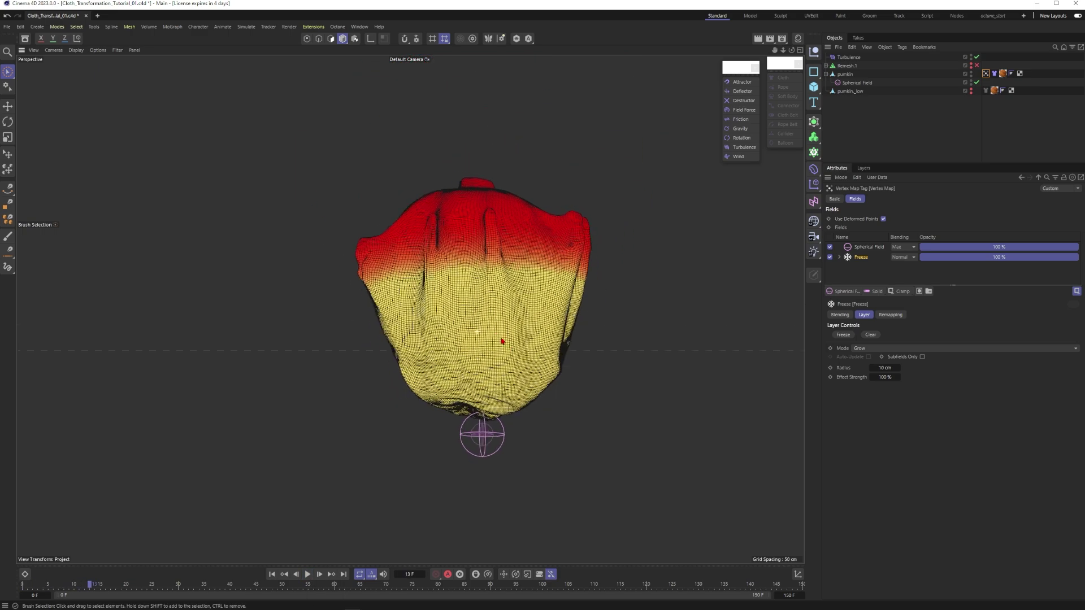
scroll(502, 342, up, 3)
scroll(492, 314, up, 2)
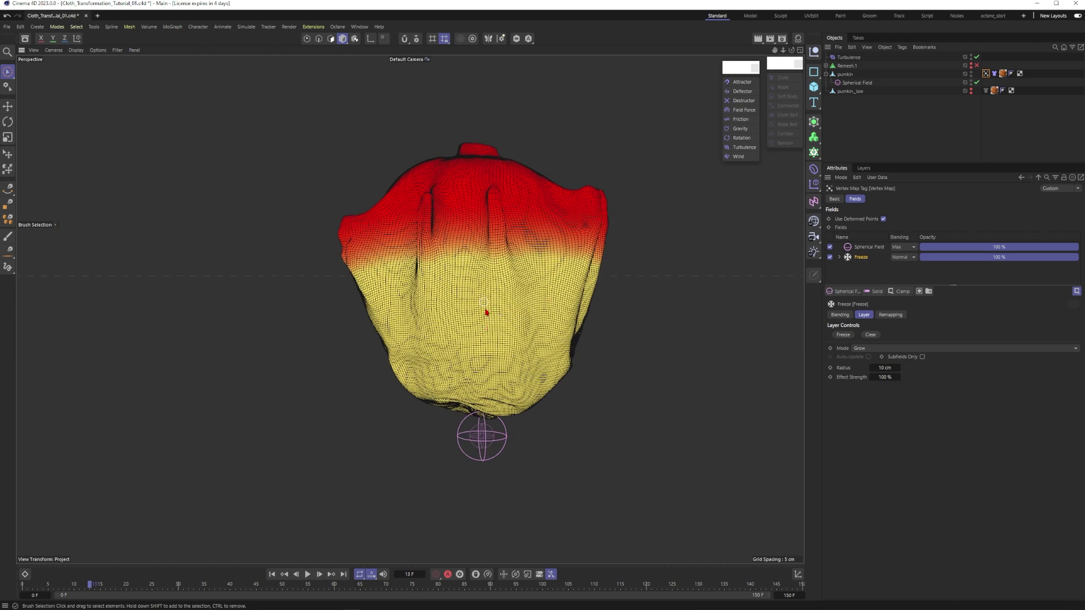
alt+drag(483, 381, 449, 253)
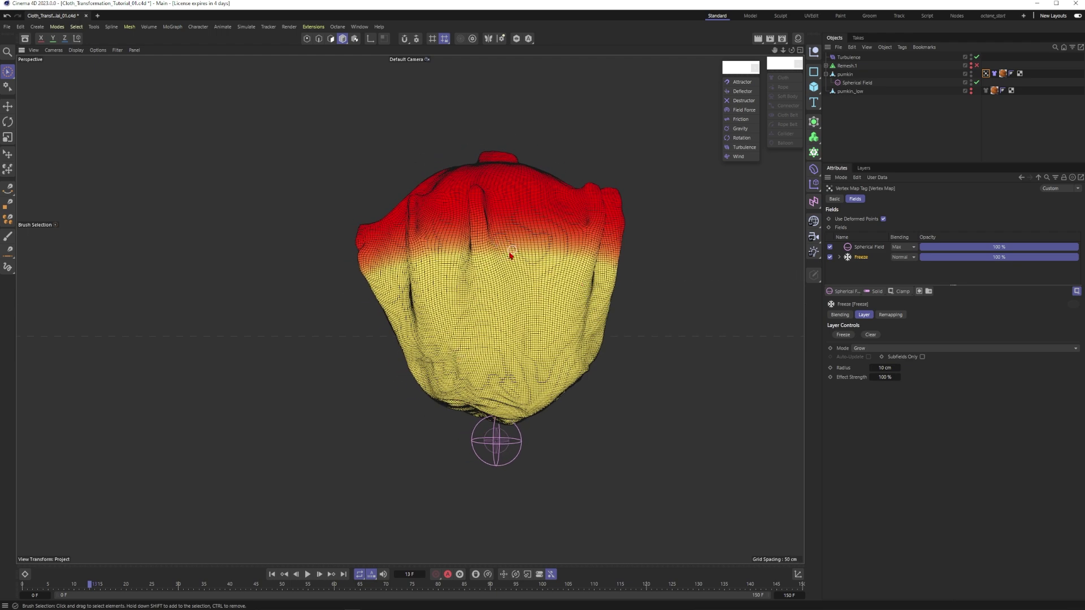
click(308, 575)
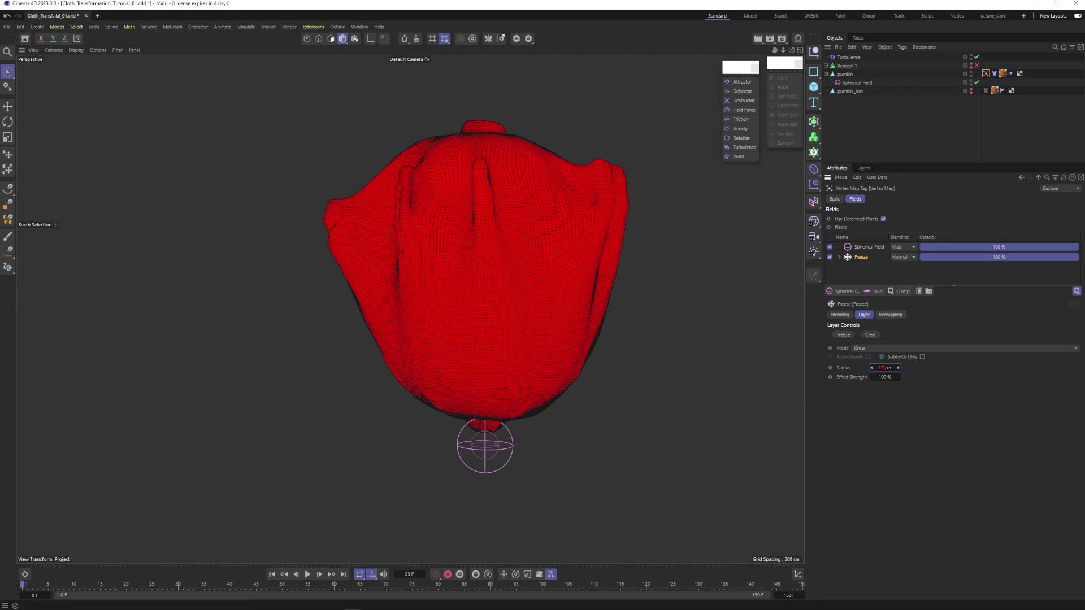
Set the Freeze layer's growth radius to 3 cm and its effect strength to 50 %.
text(3)
key(Return)
alt+drag(509, 438, 494, 407)
alt+right_drag(494, 407, 510, 388)
alt+drag(473, 383, 497, 371)
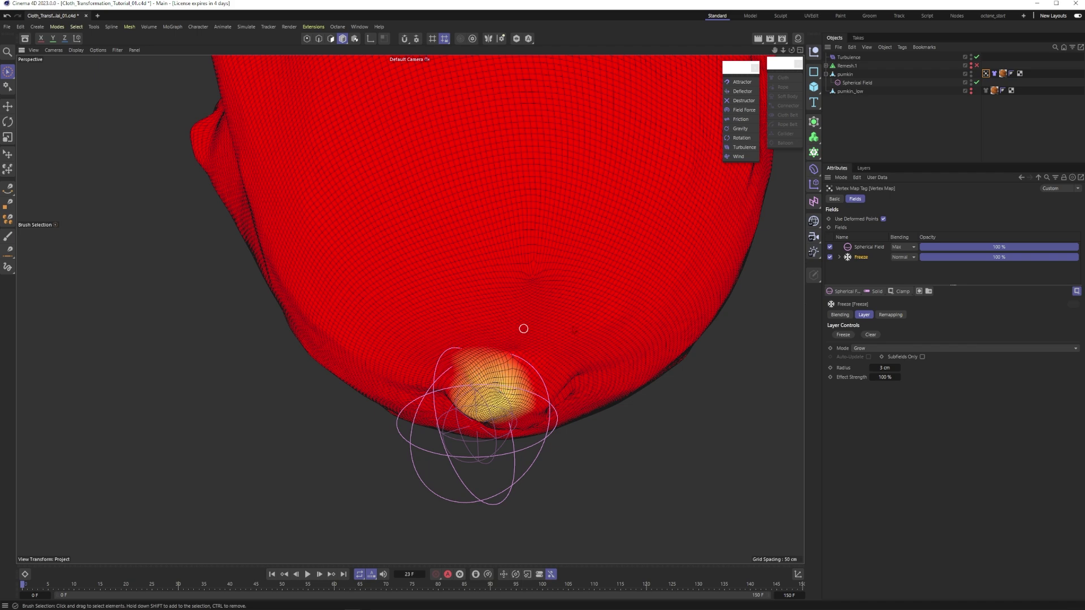
click(885, 368)
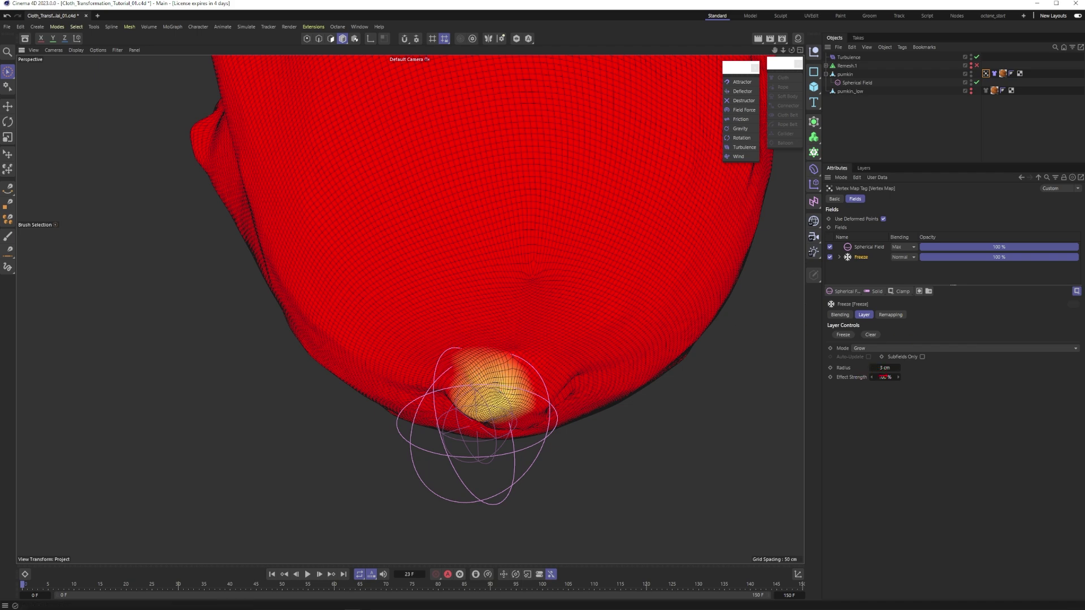
text(50)
key(Return)
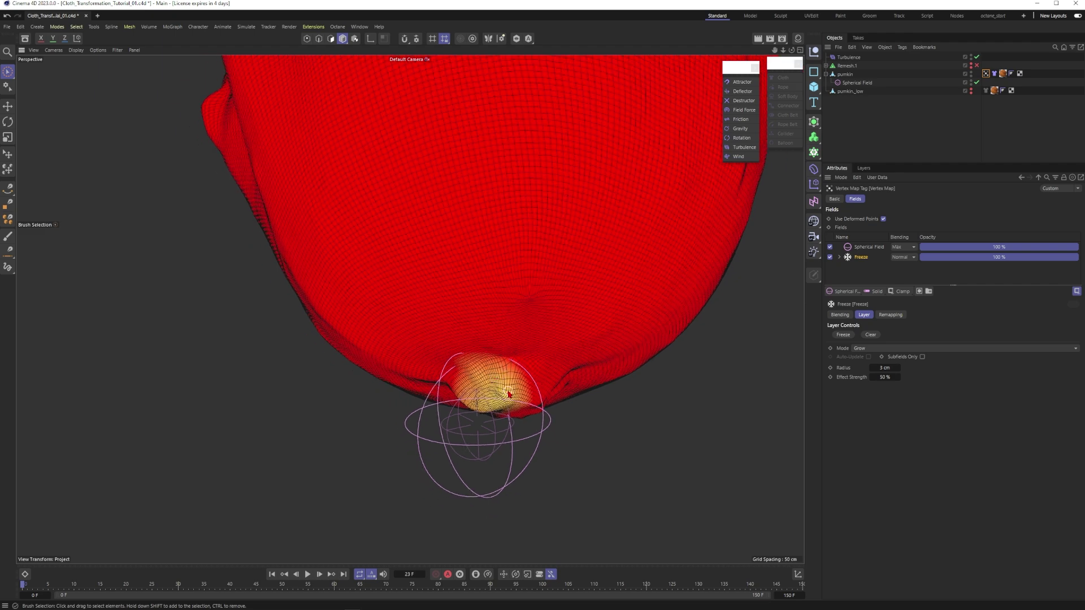
Play the simulation in short stretches and inspect how the Vertex Map grows upward from the pumpkin's lower tip.
click(307, 574)
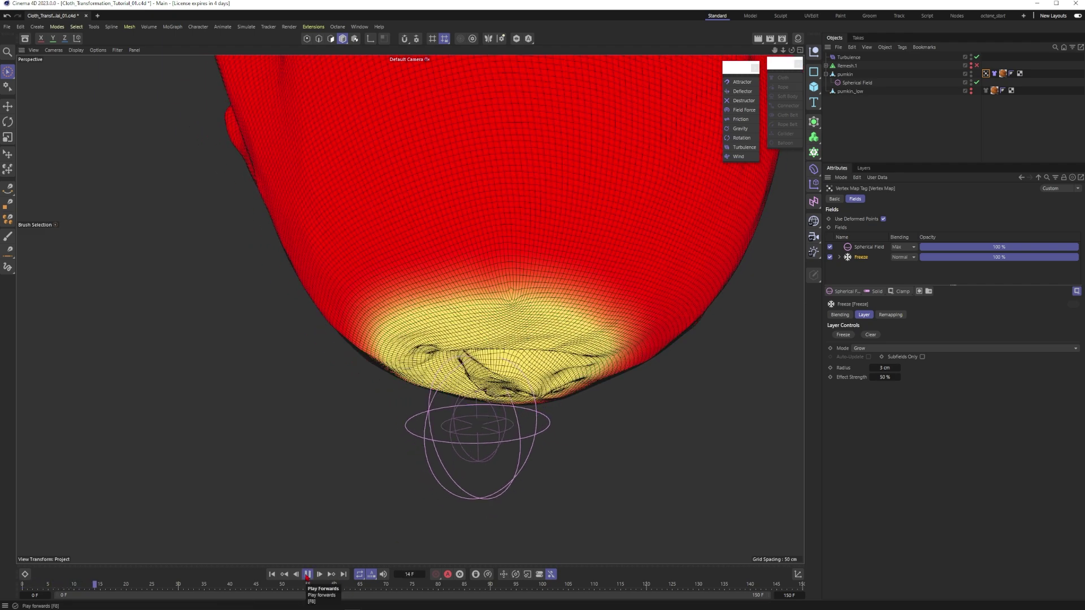
click(308, 575)
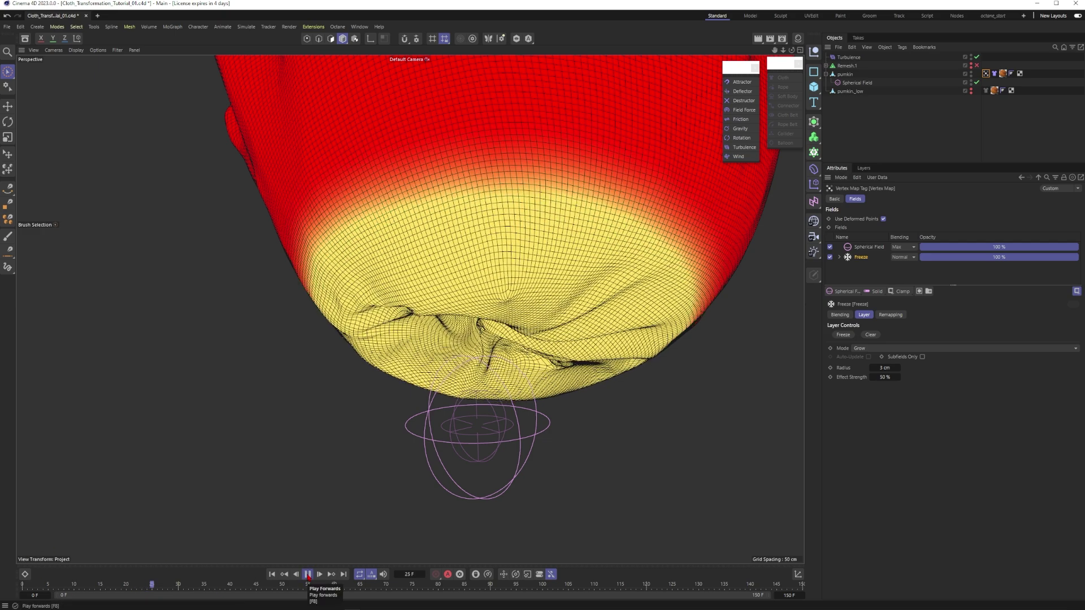
click(308, 575)
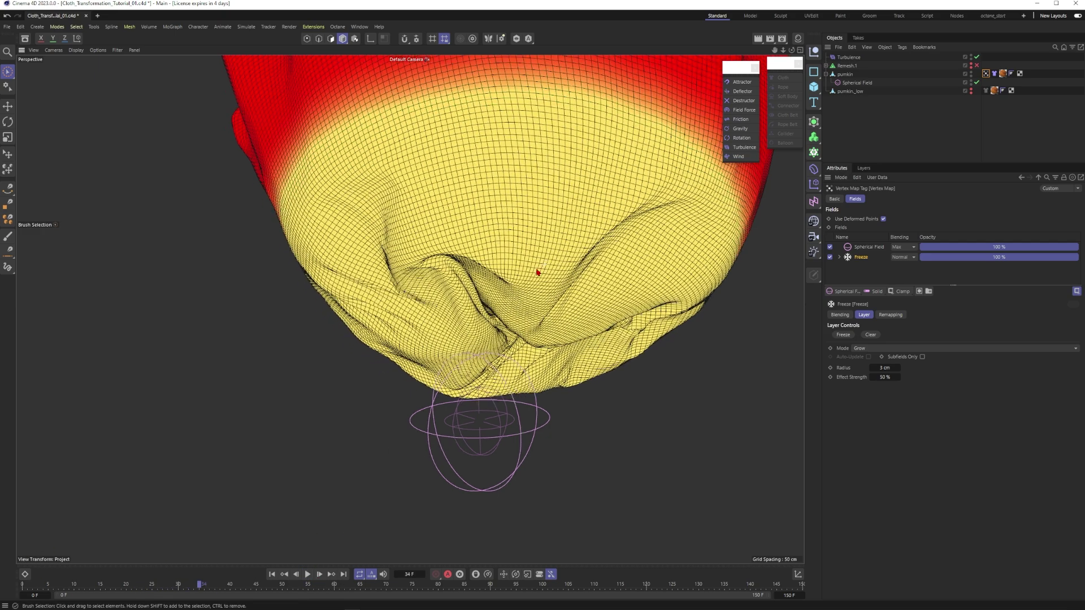
scroll(538, 271, down, 5)
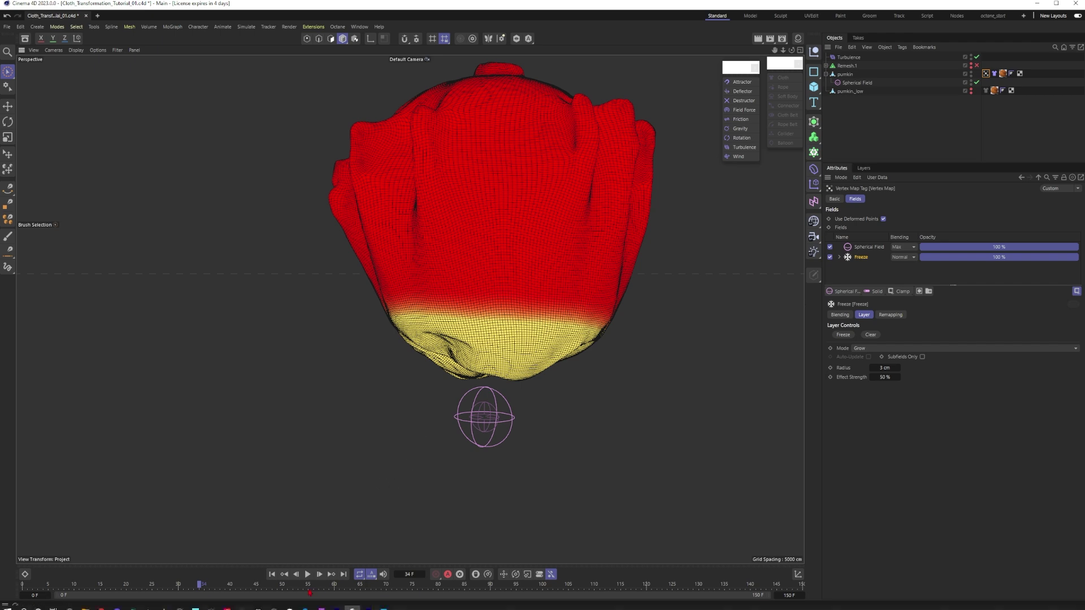
click(307, 574)
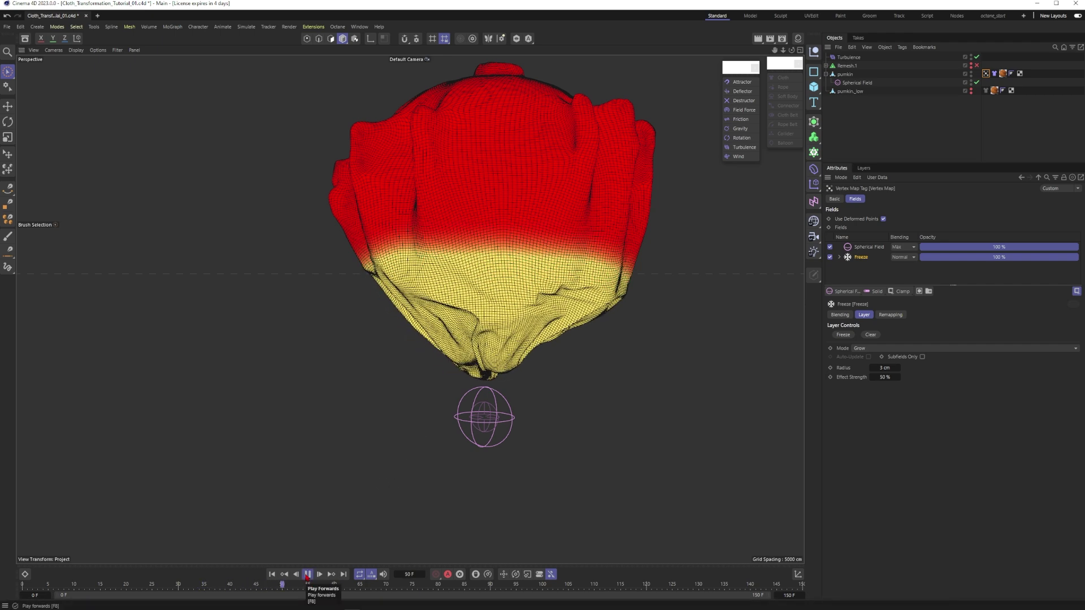
click(307, 574)
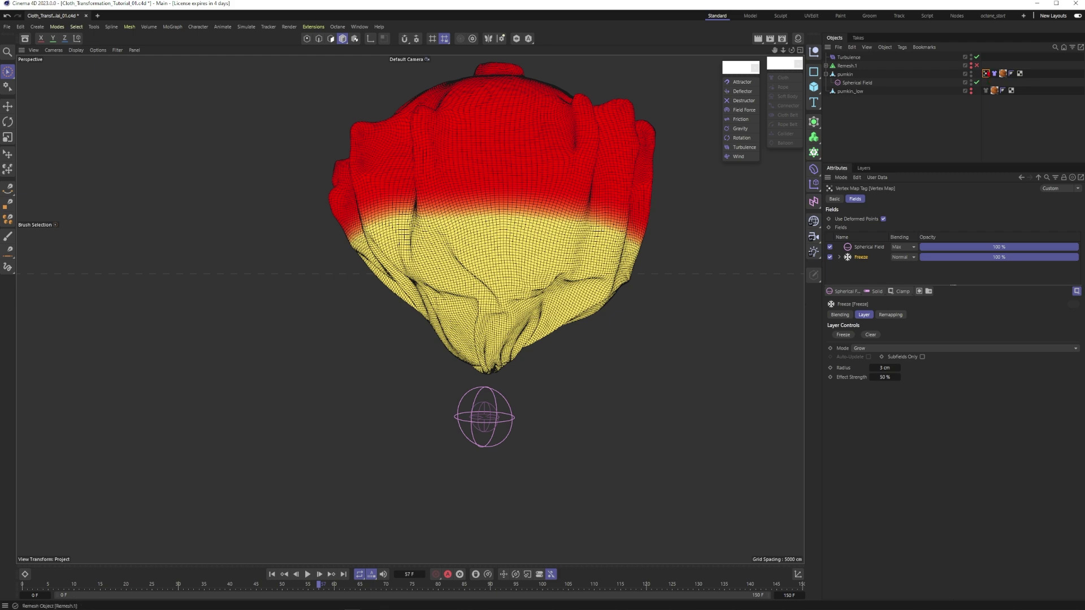
Hide the Vertex Map display and examine the textured pumpkin's crumpling from several angles while continuing the simulation.
click(946, 133)
alt+drag(470, 218, 485, 279)
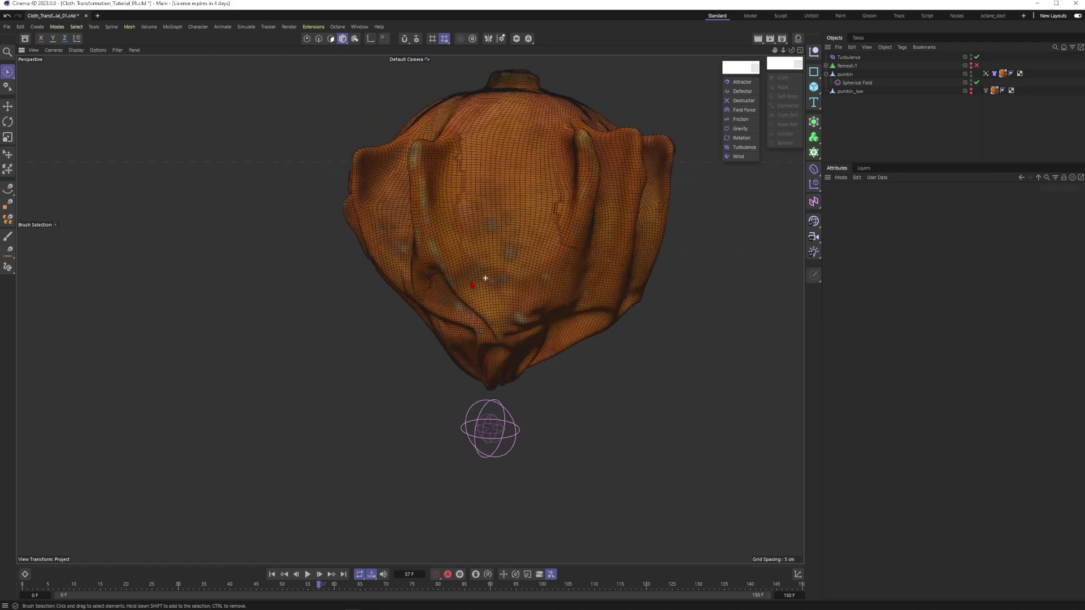
scroll(486, 275, down, 4)
alt+drag(547, 231, 498, 174)
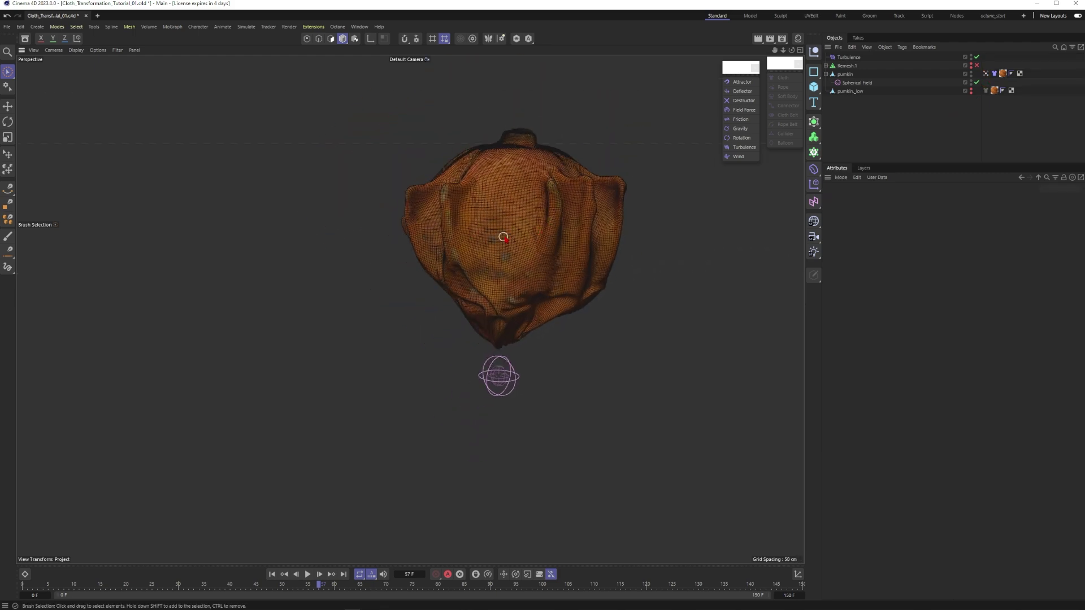
alt+drag(503, 238, 501, 332)
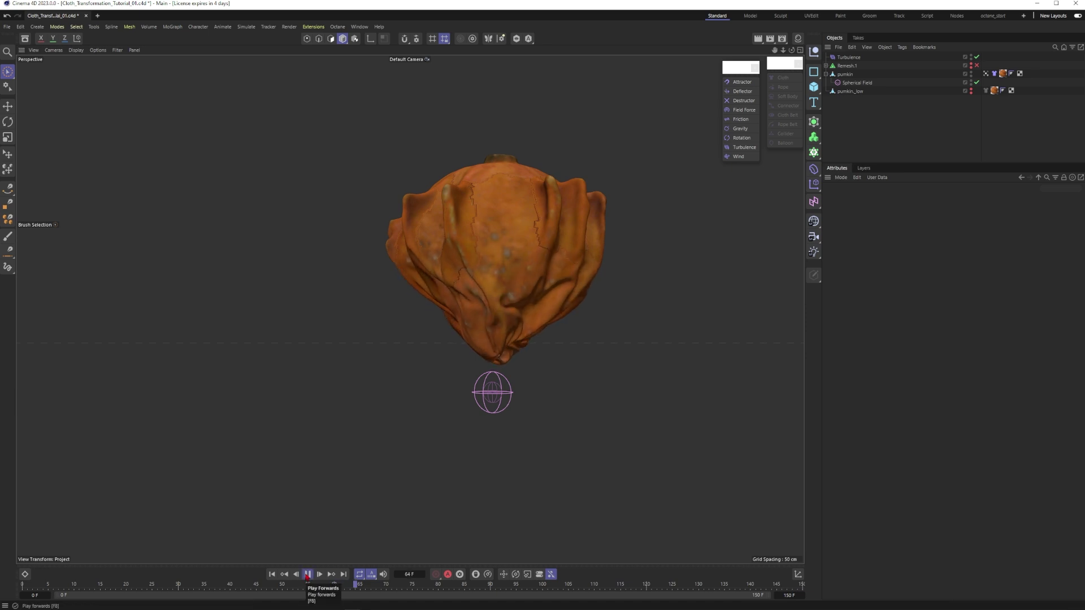
click(307, 574)
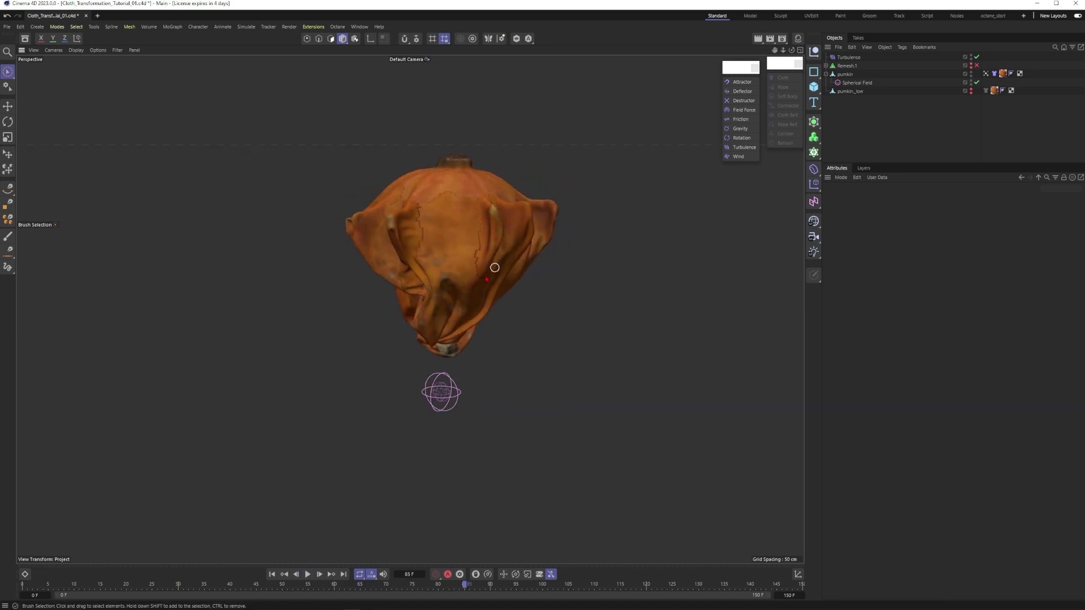
alt+drag(497, 259, 418, 286)
Set the Turbulence strength to 30 cm, play the simulation to test it, and return to the first frame.
click(848, 57)
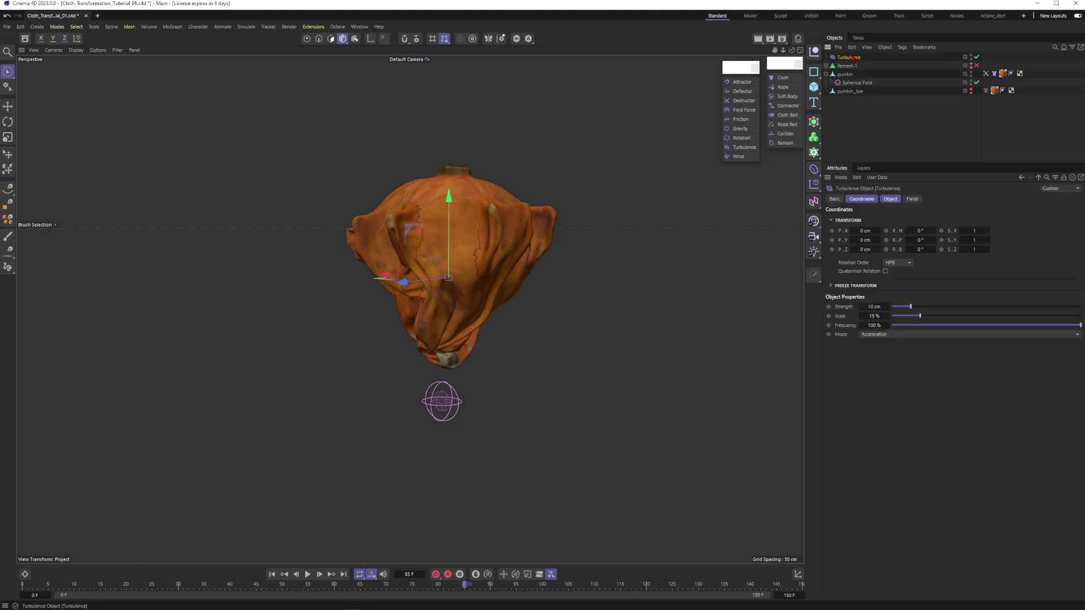
double_click(873, 306)
text(30)
key(Return)
click(307, 574)
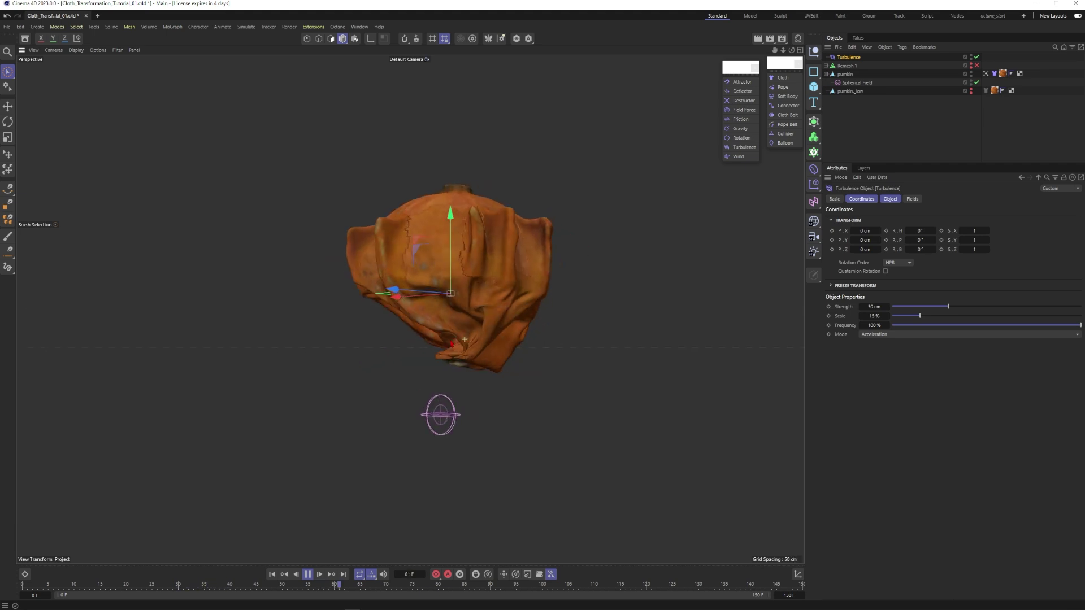
click(271, 574)
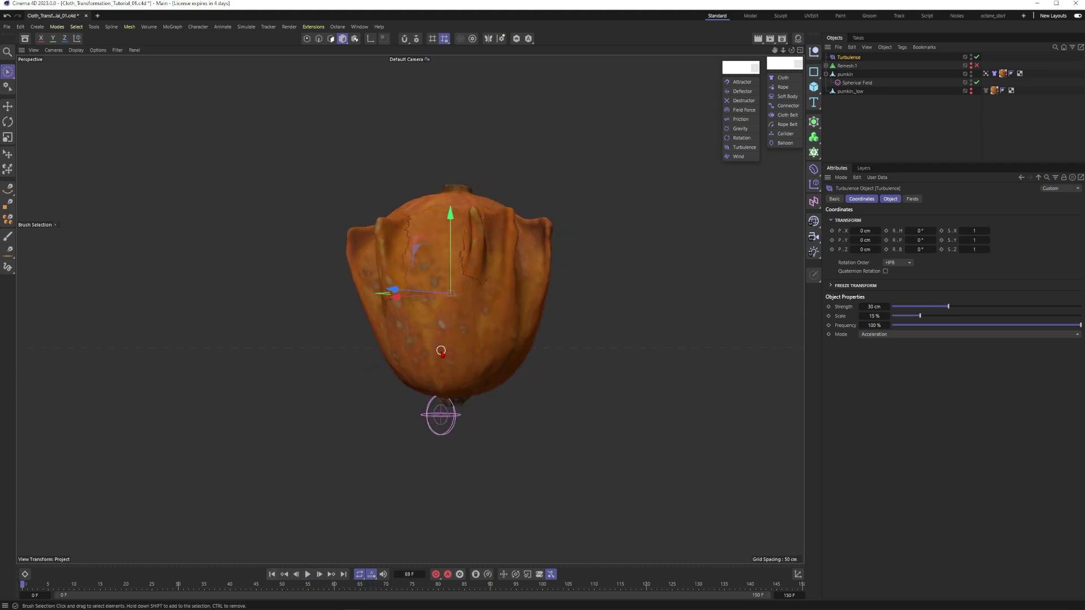
Display the pumpkin's Vertex Map and play the simulation from the first frame to watch the weights spread.
alt+middle_drag(436, 293, 412, 311)
mouse_move(444, 363)
alt+mouse_down()
mouse_move(415, 338)
mouse_move(433, 357)
alt+mouse_up()
alt+right_drag(433, 357, 451, 353)
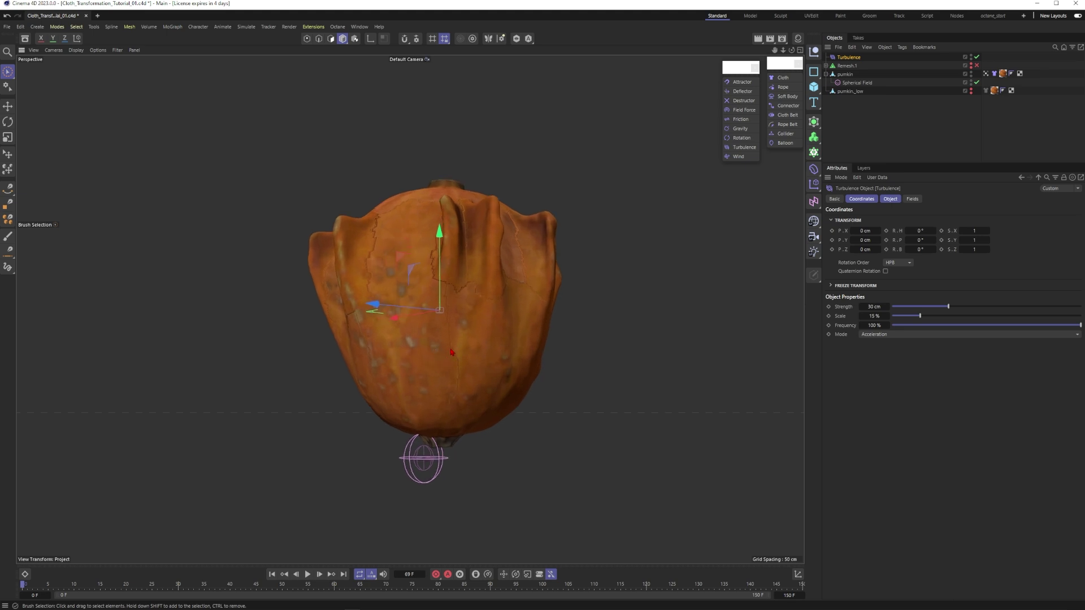
click(916, 125)
click(986, 74)
click(306, 577)
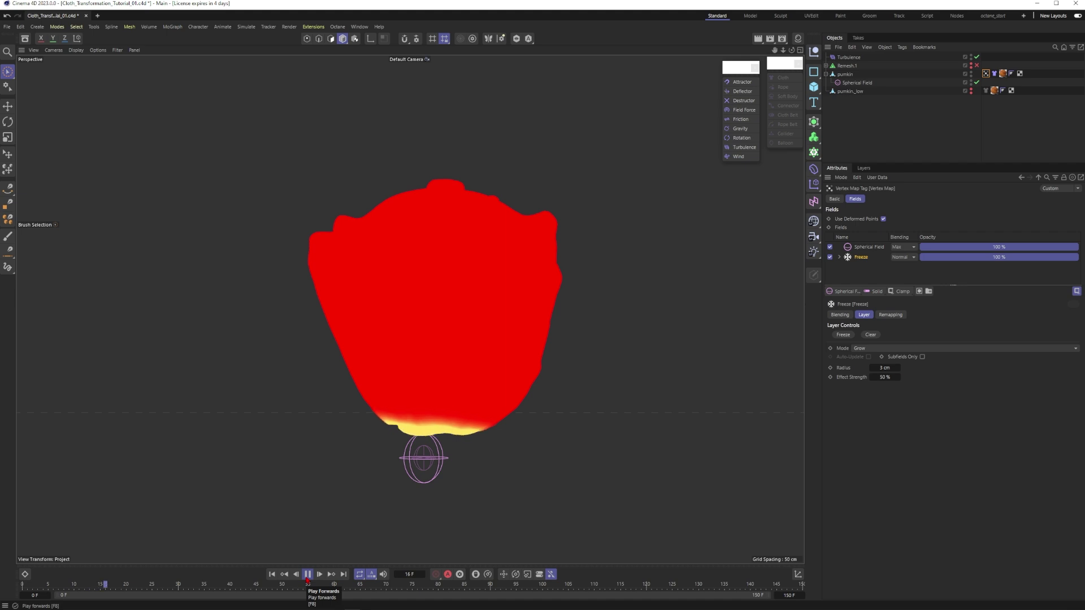
click(306, 578)
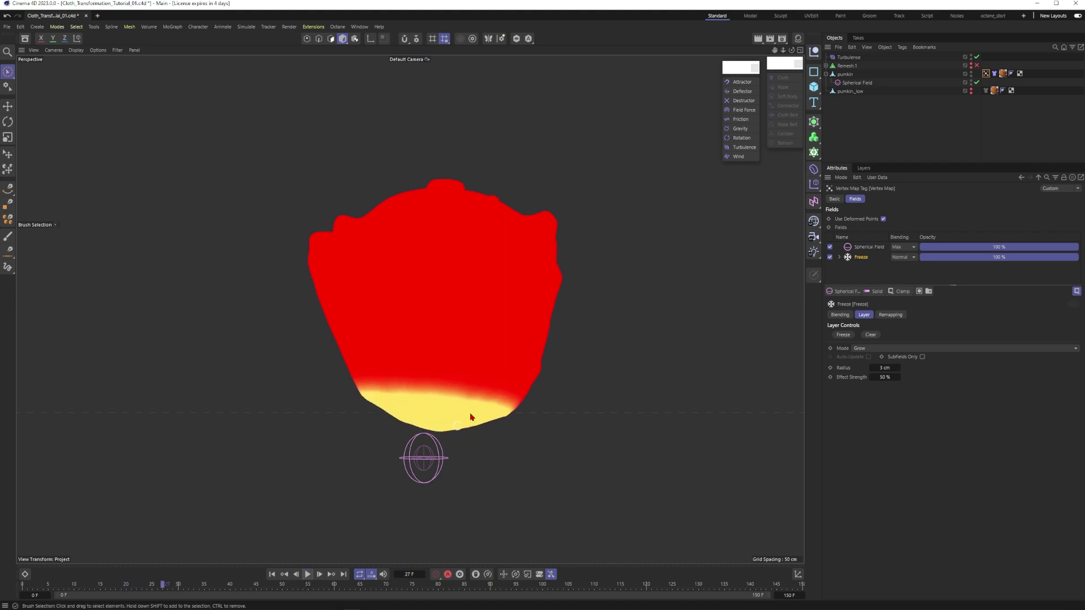
Examine the Vertex Map's growth boundary up close, and compare it with the crumpled area on the textured pumpkin.
alt+drag(471, 415, 449, 399)
alt+right_drag(442, 429, 456, 420)
scroll(457, 423, up, 2)
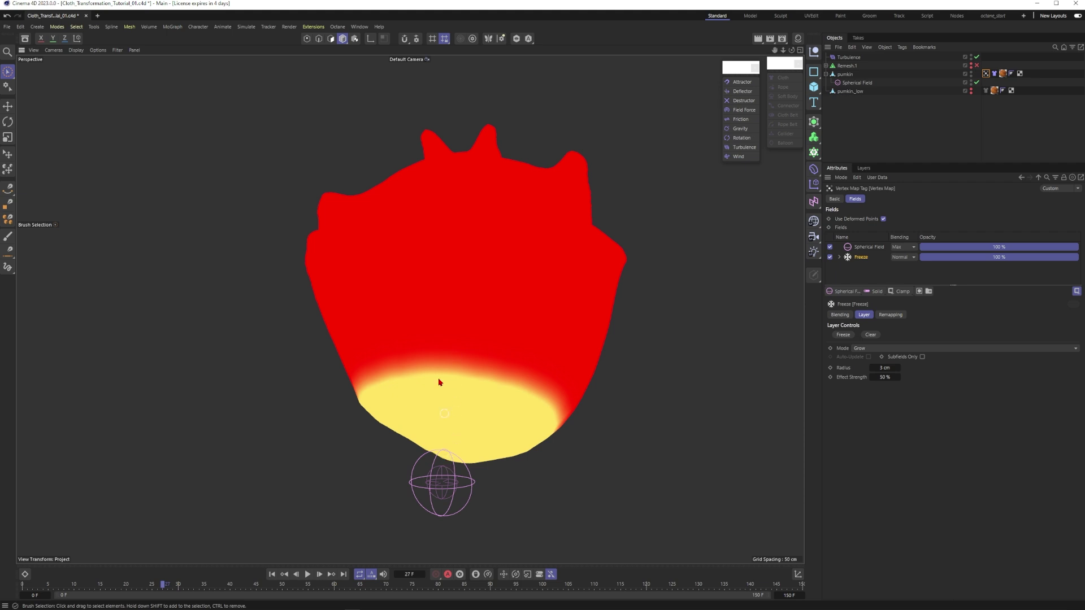
alt+drag(429, 413, 455, 423)
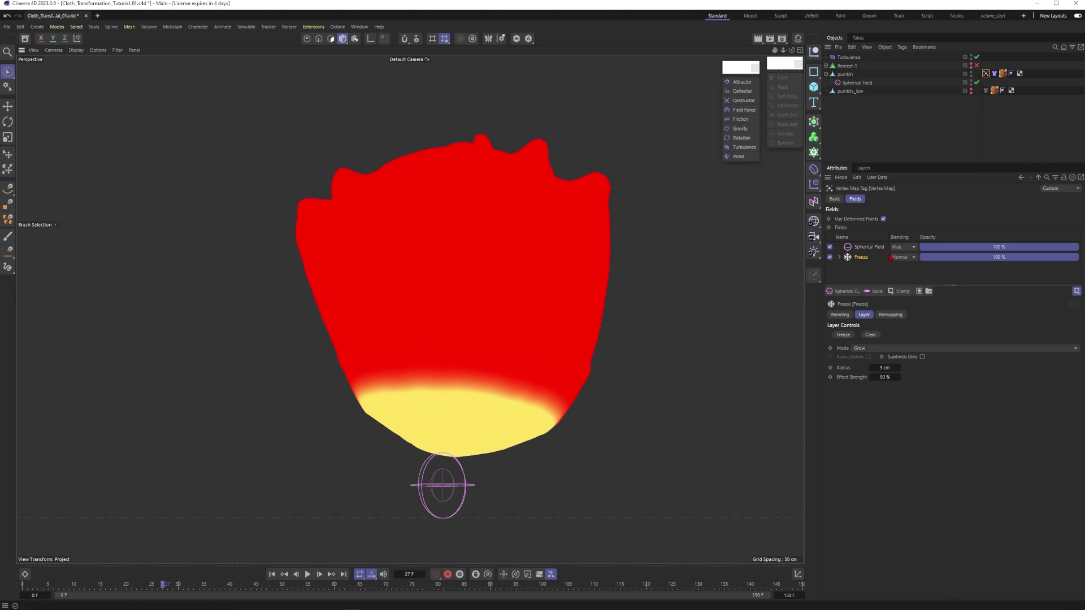
alt+drag(431, 407, 452, 365)
scroll(429, 378, up, 3)
scroll(453, 371, up, 2)
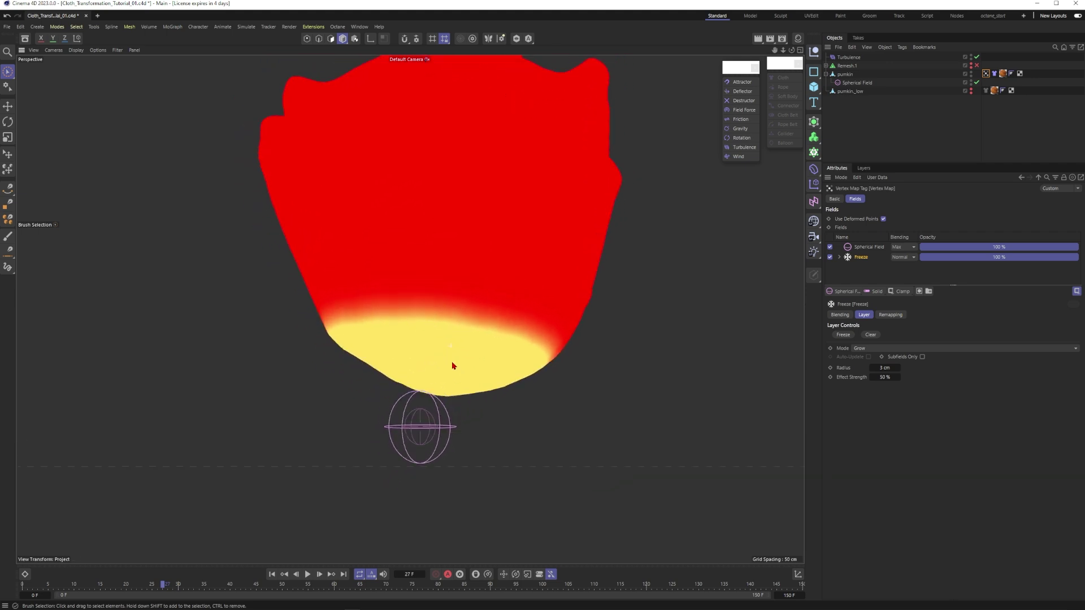
click(893, 134)
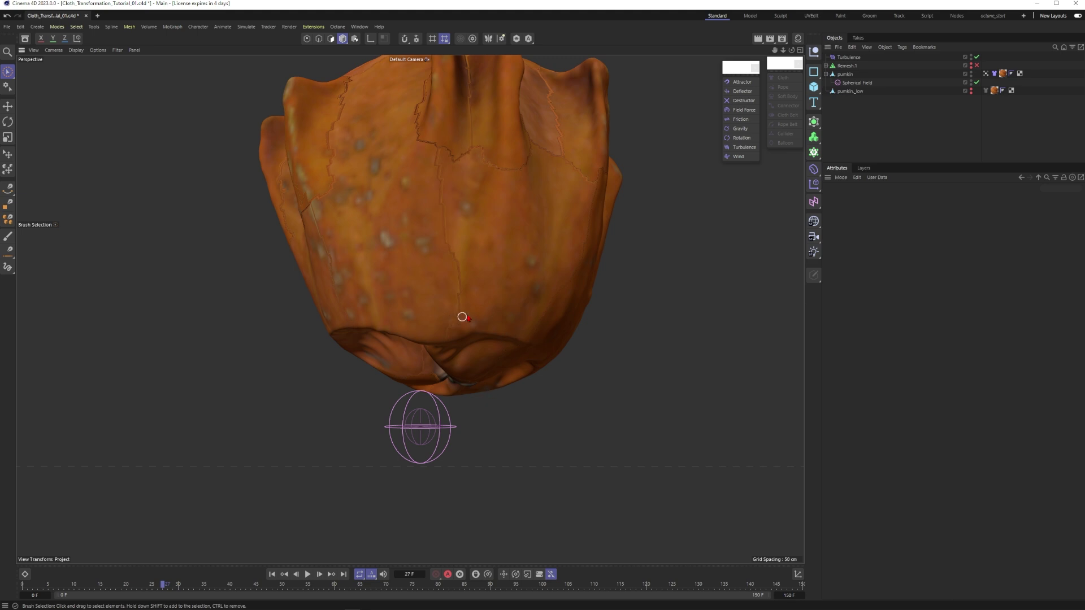
scroll(491, 361, up, 3)
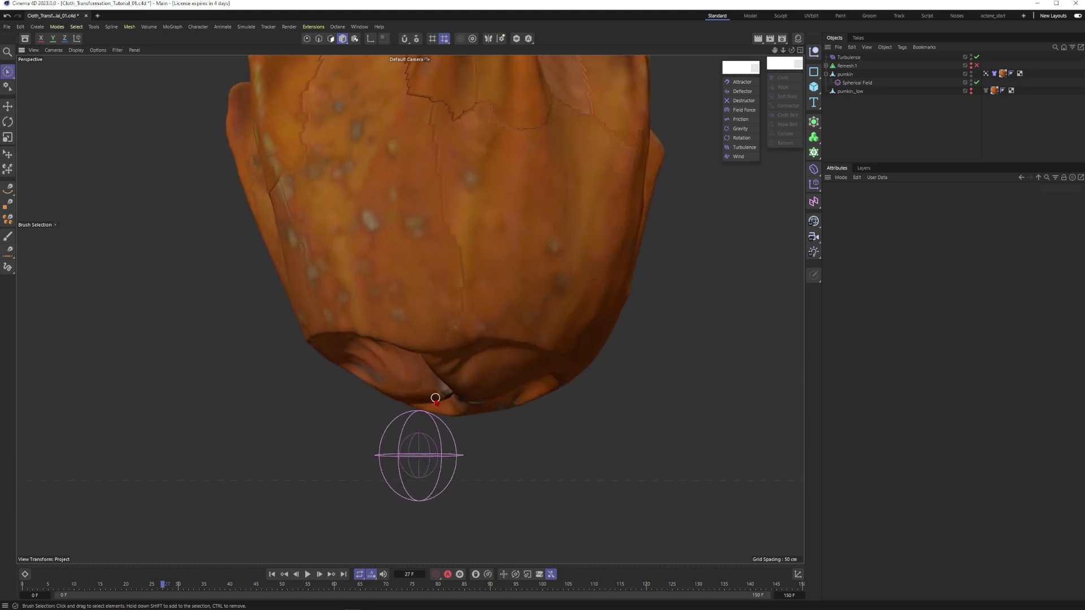
Set the surface Target Length of the pumpkin's Cloth tag to 150 %, using the Vertex Map as its map.
click(993, 73)
click(868, 269)
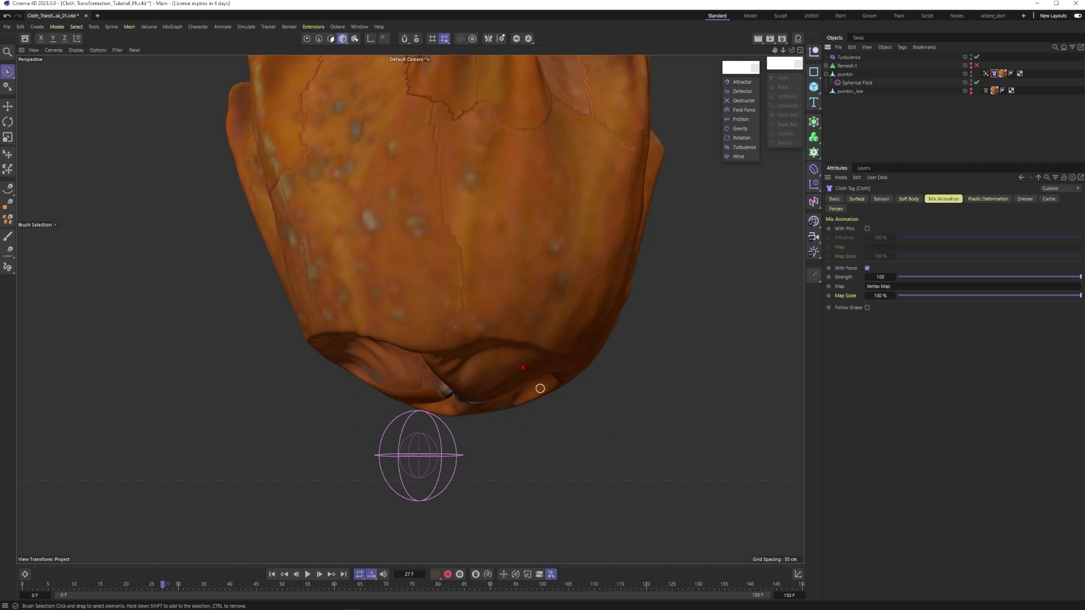
scroll(390, 415, down, 2)
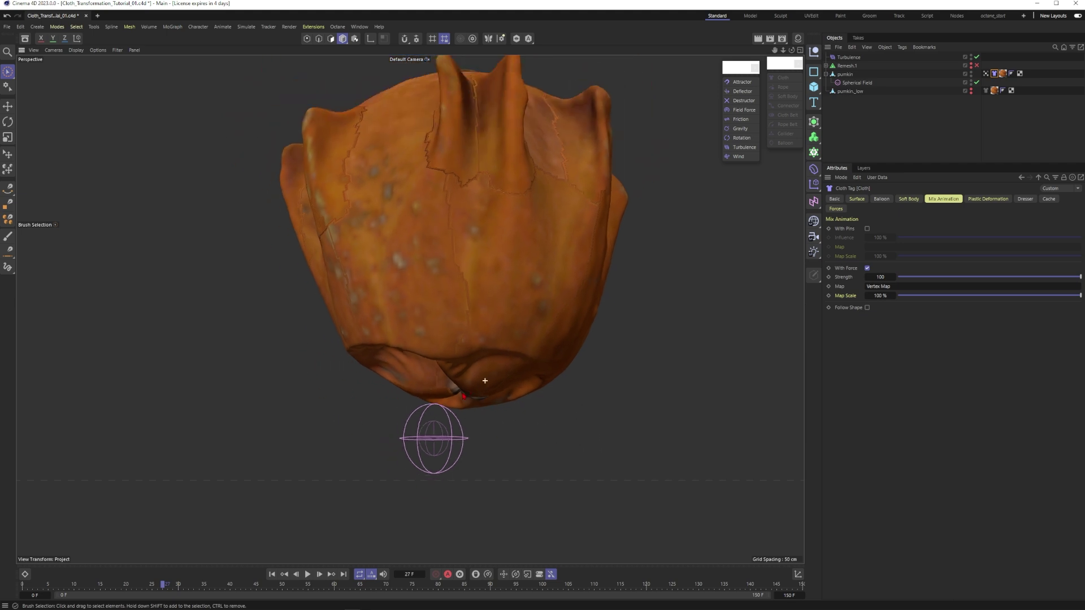
click(857, 199)
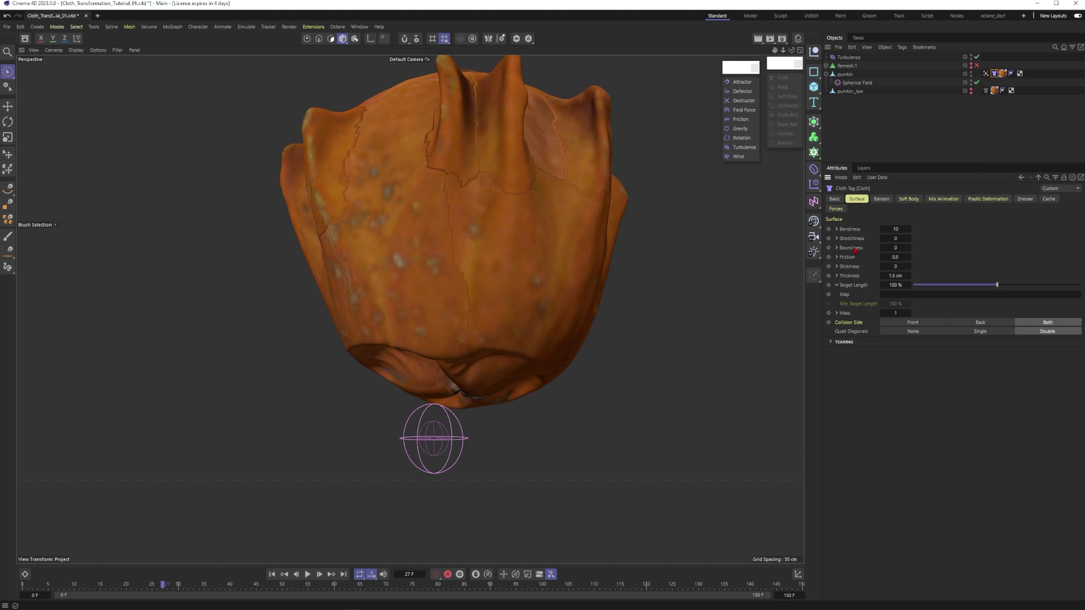
double_click(890, 285)
text(150)
key(Return)
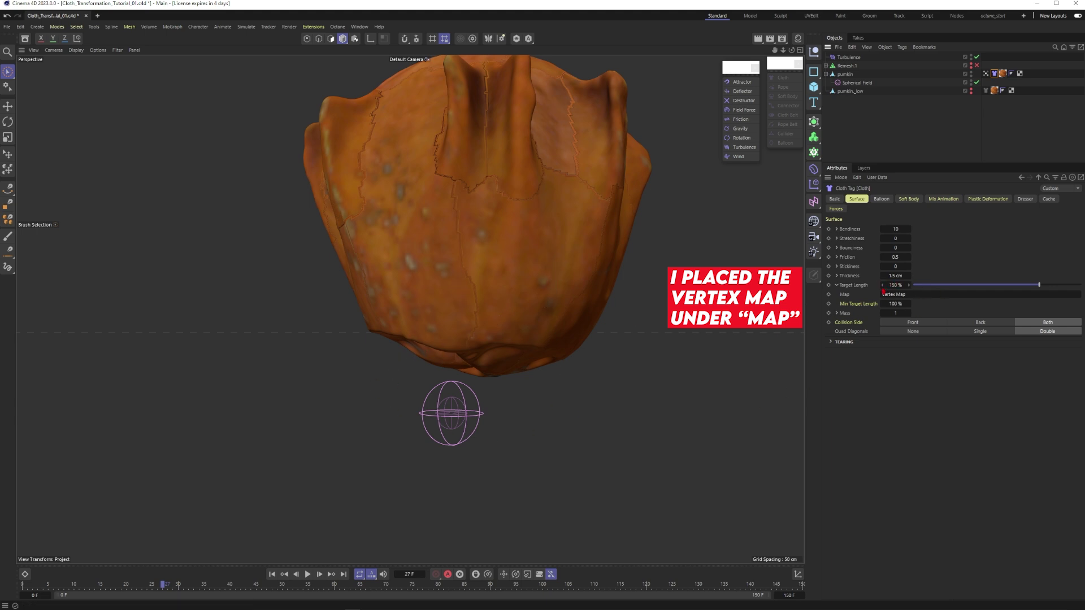
Replay the simulation from the first frame and inspect the expanding folds on the pumpkin's lower part.
click(272, 575)
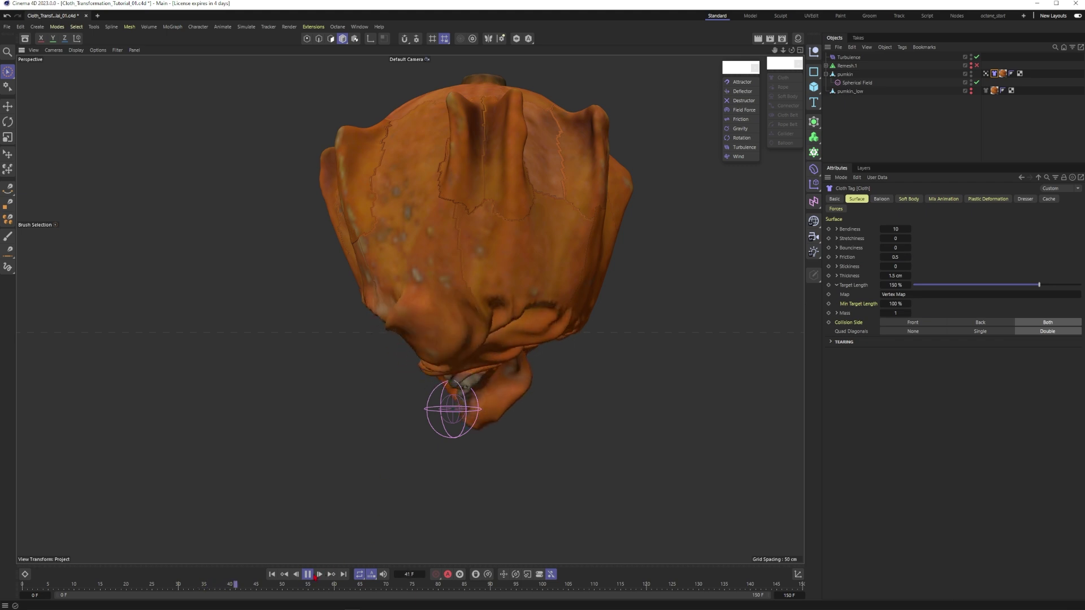
click(312, 575)
alt+drag(503, 342, 431, 338)
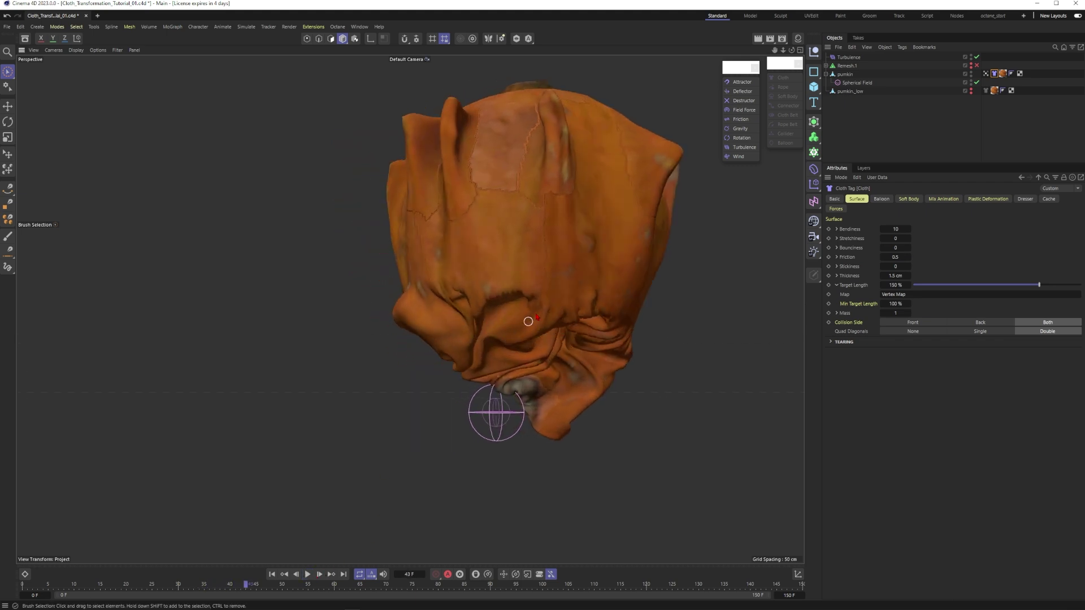
alt+drag(527, 321, 553, 335)
alt+drag(486, 355, 520, 330)
Set the Cloth tag's Target Length to 200 % and replay the simulation from the first frame to test it.
double_click(892, 284)
text(200)
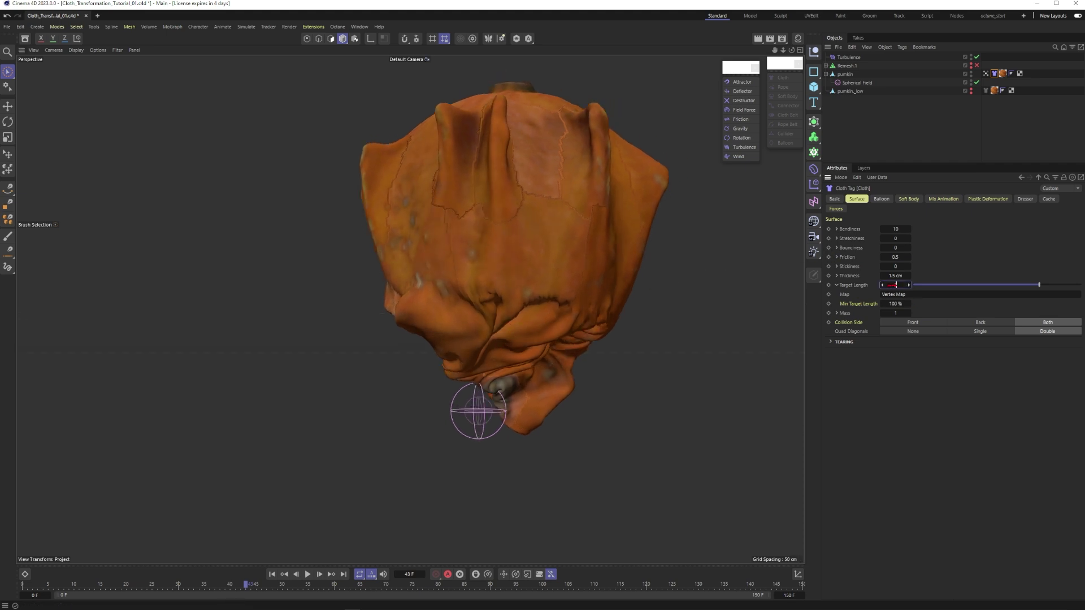
key(Return)
click(272, 574)
click(307, 574)
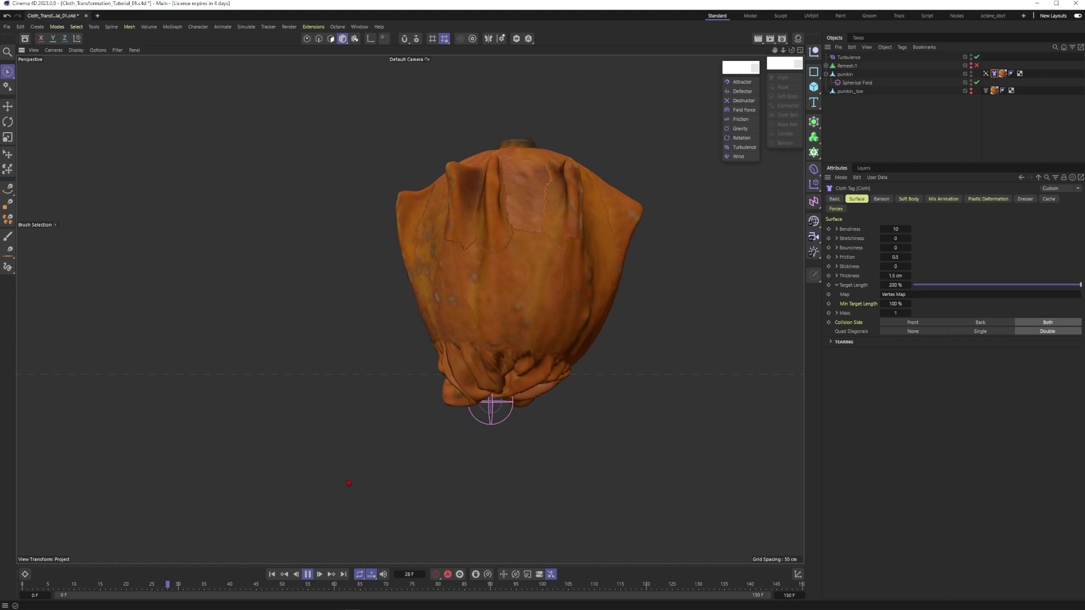
click(307, 574)
Compare the dense wrinkles at the pumpkin's lower end with the Vertex Map weights up close.
scroll(567, 362, up, 6)
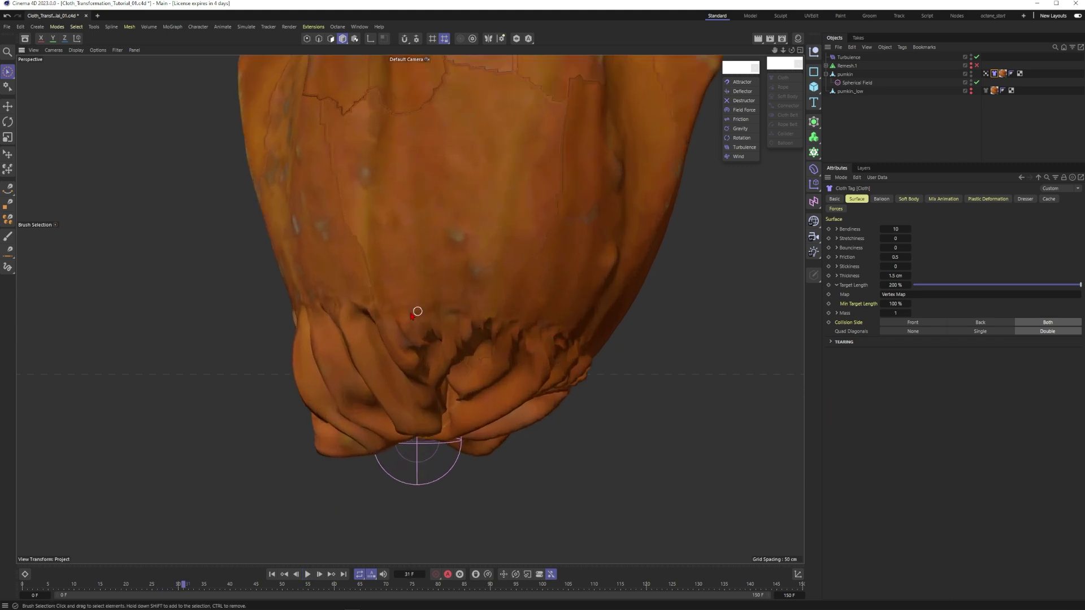
click(986, 74)
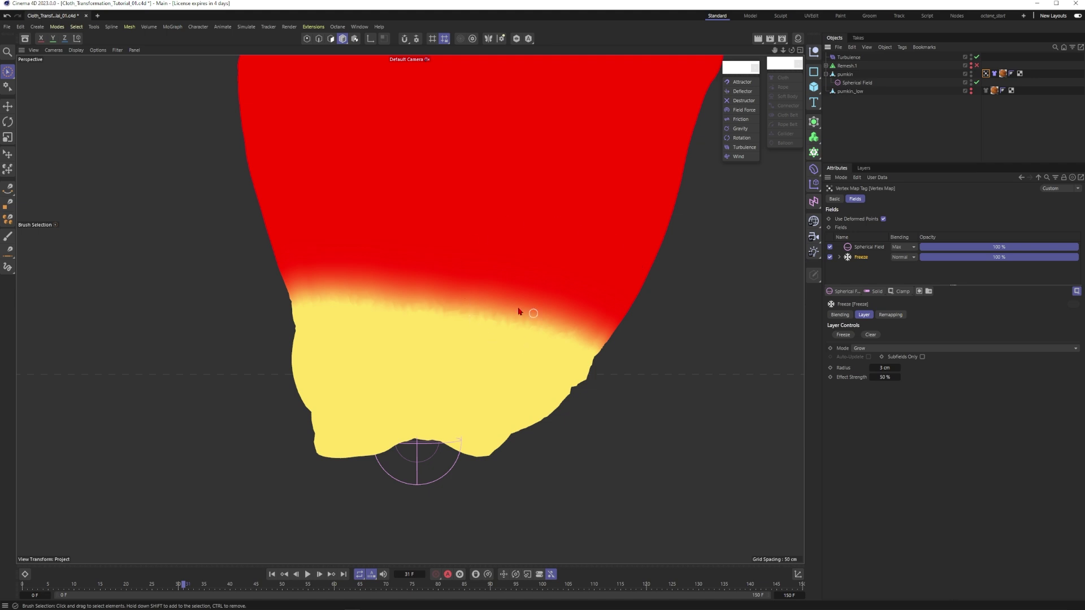
scroll(444, 279, down, 3)
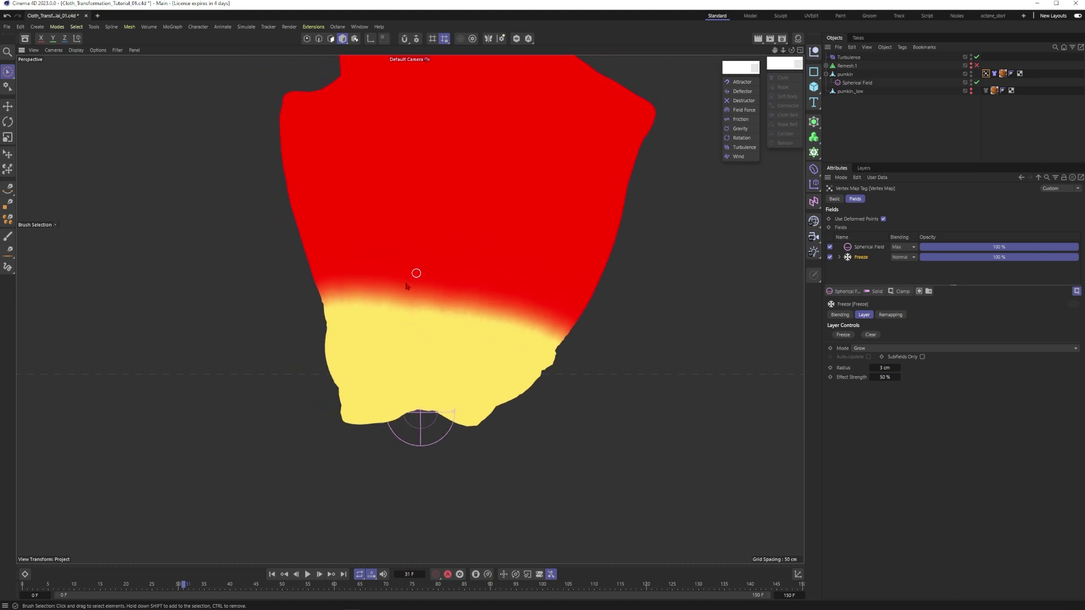
alt+drag(435, 333, 439, 339)
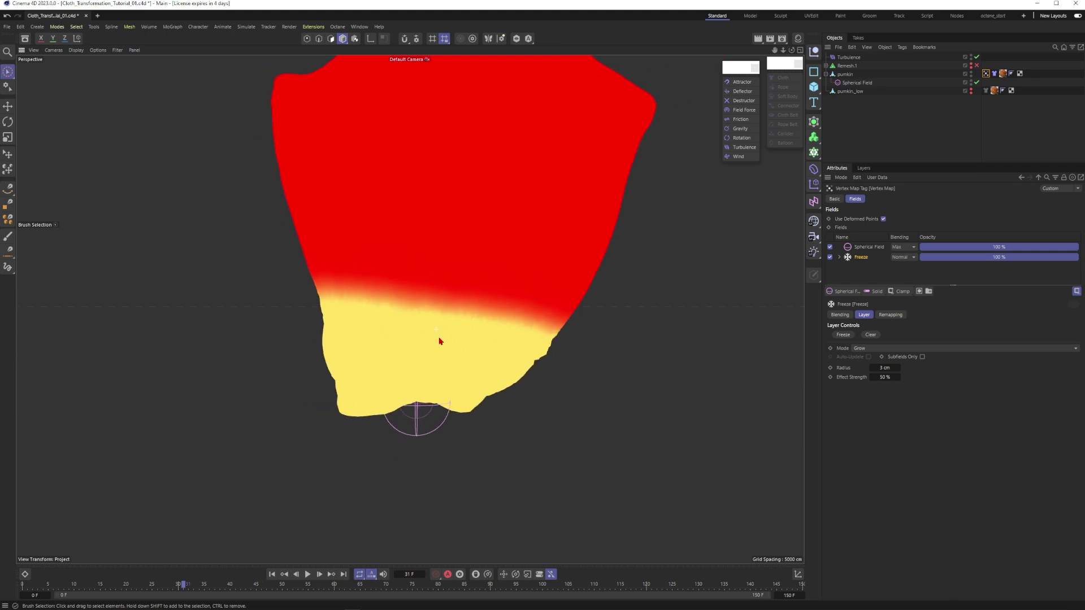
mouse_move(455, 335)
alt+right_down()
mouse_move(436, 342)
mouse_move(455, 334)
alt+right_up()
alt+drag(442, 338, 423, 367)
click(877, 133)
scroll(430, 361, down, 2)
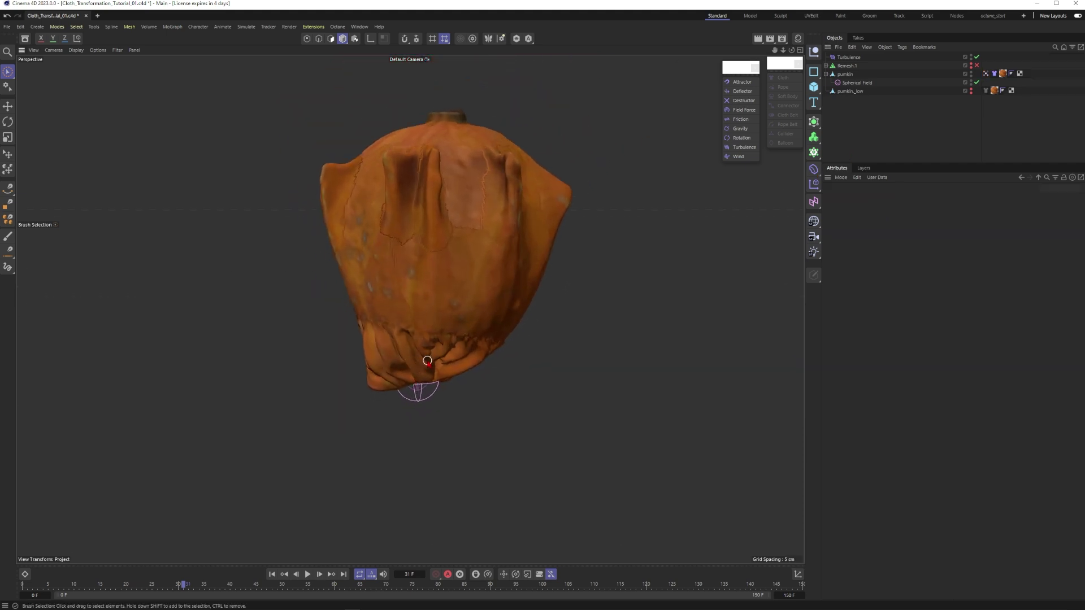
Set the project's simulation gravity to -981 cm and replay the simulation from the first frame to test it.
key(ctrl+d)
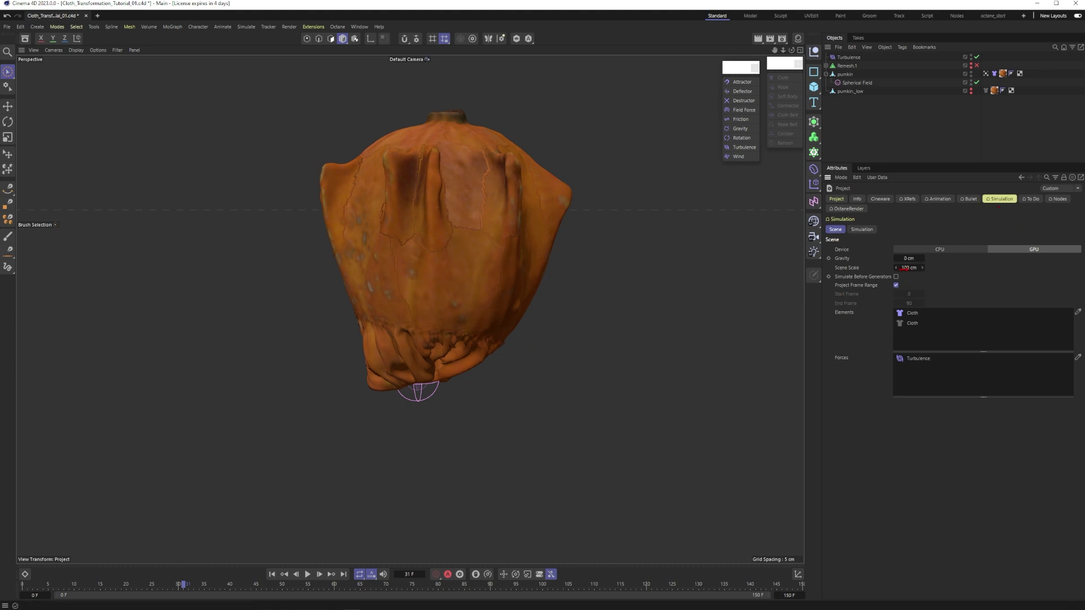
click(908, 258)
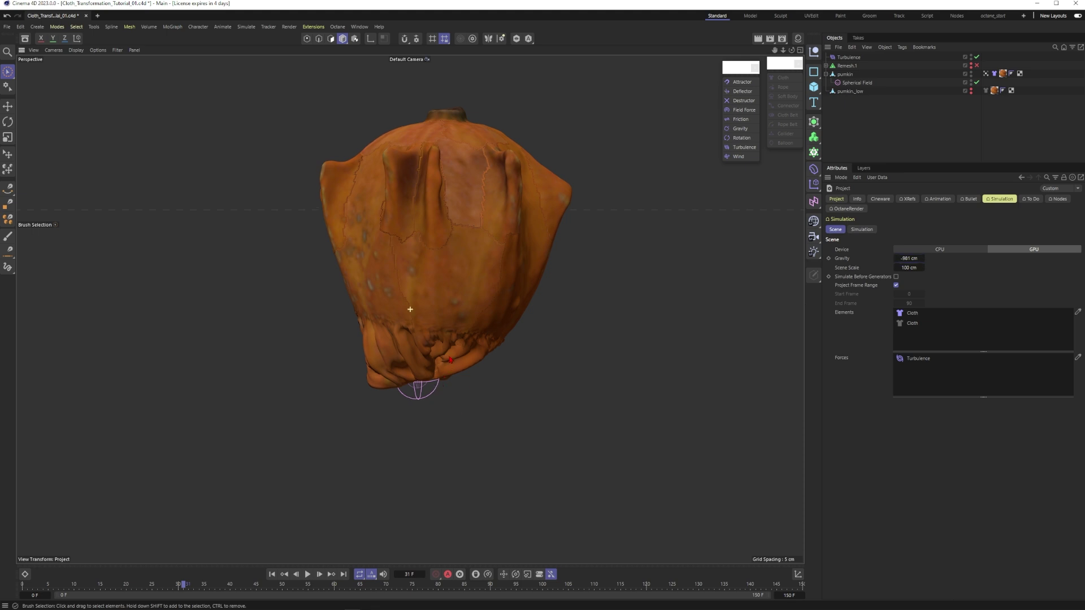
alt+drag(409, 311, 395, 277)
click(272, 574)
click(307, 575)
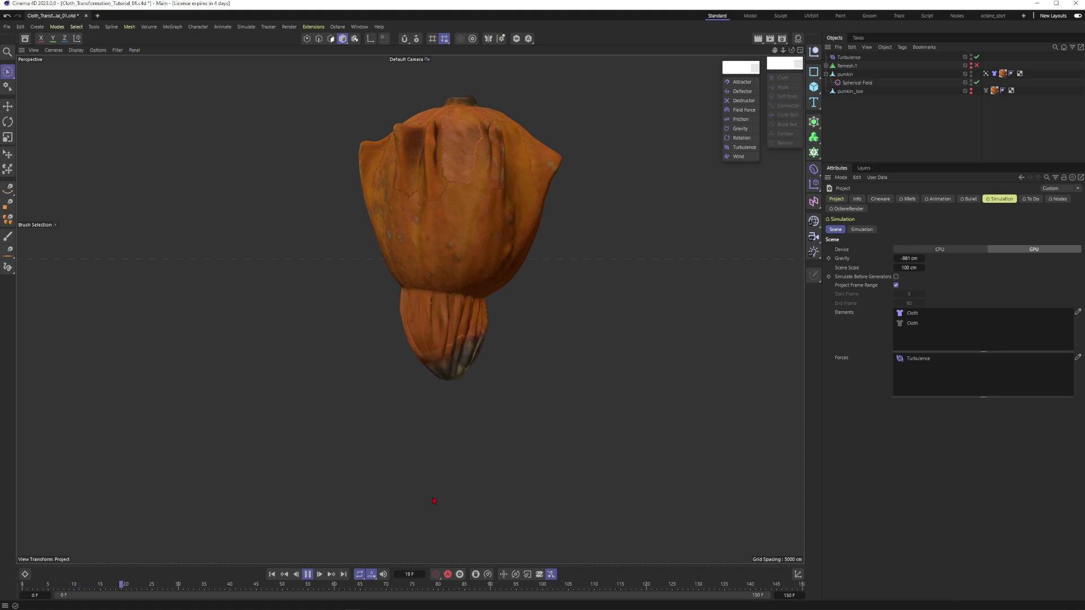
alt+drag(421, 271, 423, 293)
click(307, 575)
Reset the project's simulation gravity to 0 cm, select the Turbulence force and briefly run the simulation from the first frame.
click(272, 574)
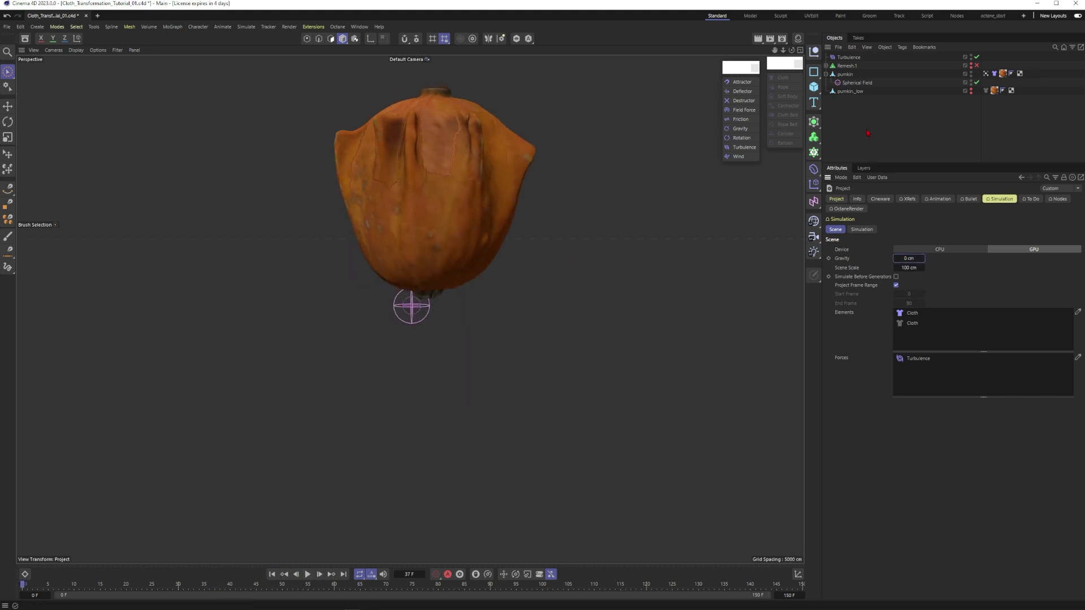
click(848, 57)
scroll(432, 279, up, 2)
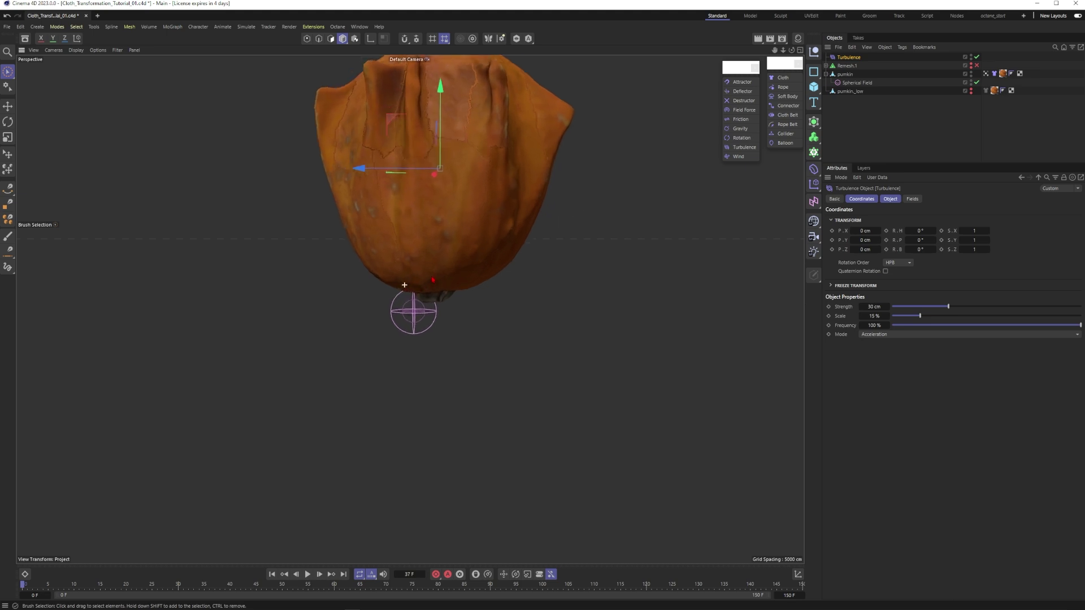
click(271, 574)
click(308, 574)
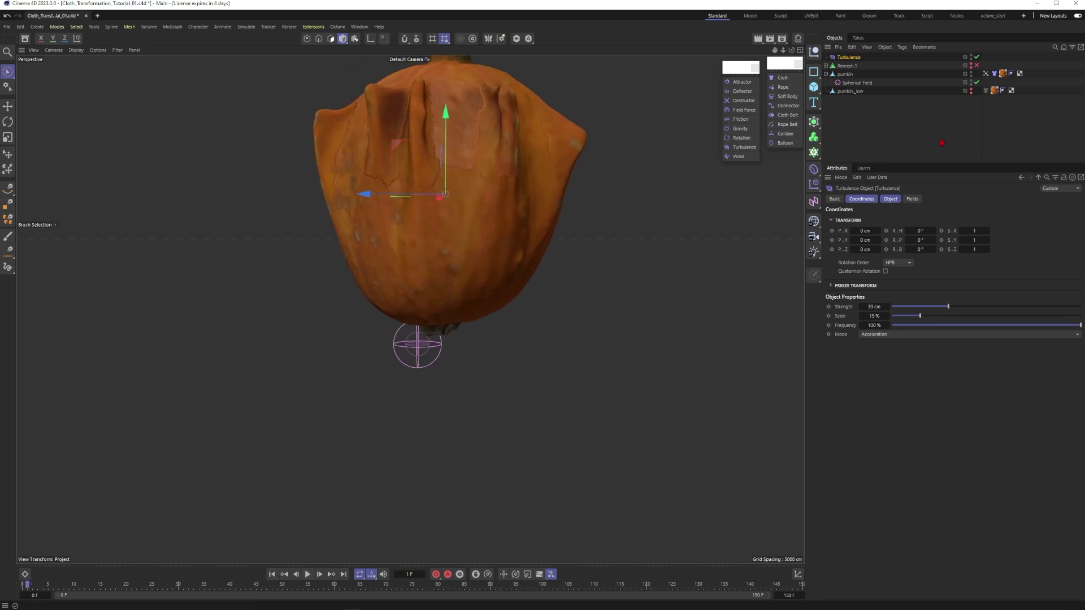
Enable Balloon on the pumpkin's Cloth tag.
click(954, 127)
click(995, 74)
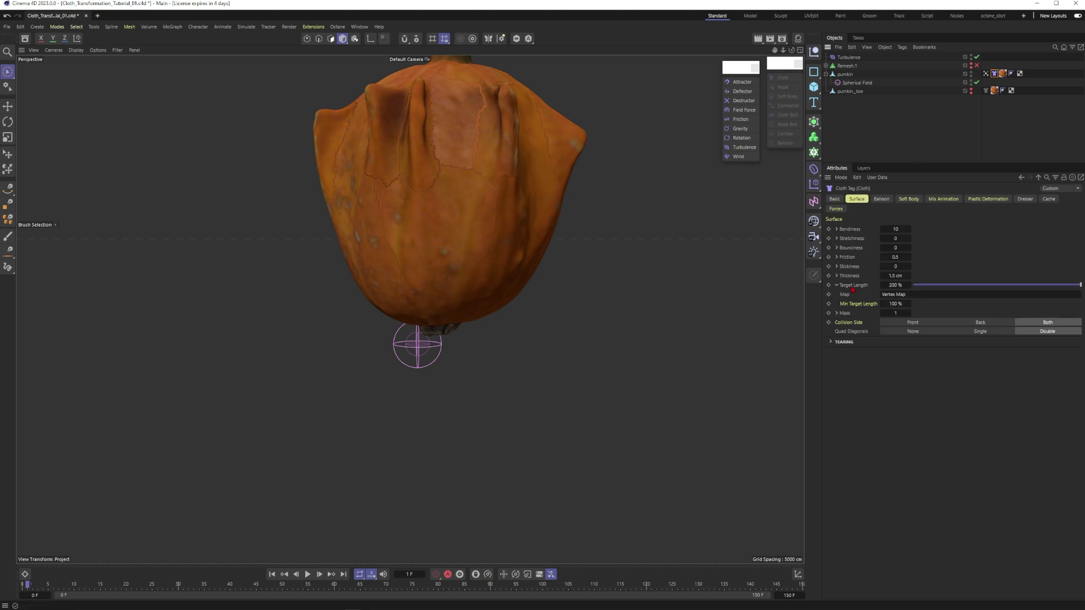
click(879, 200)
click(872, 229)
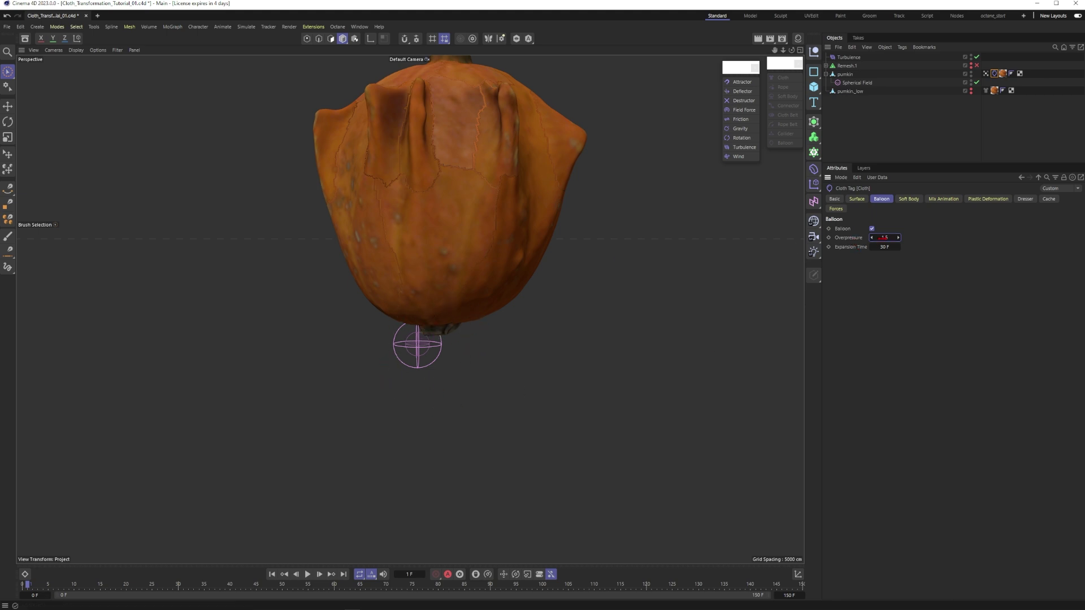
click(867, 130)
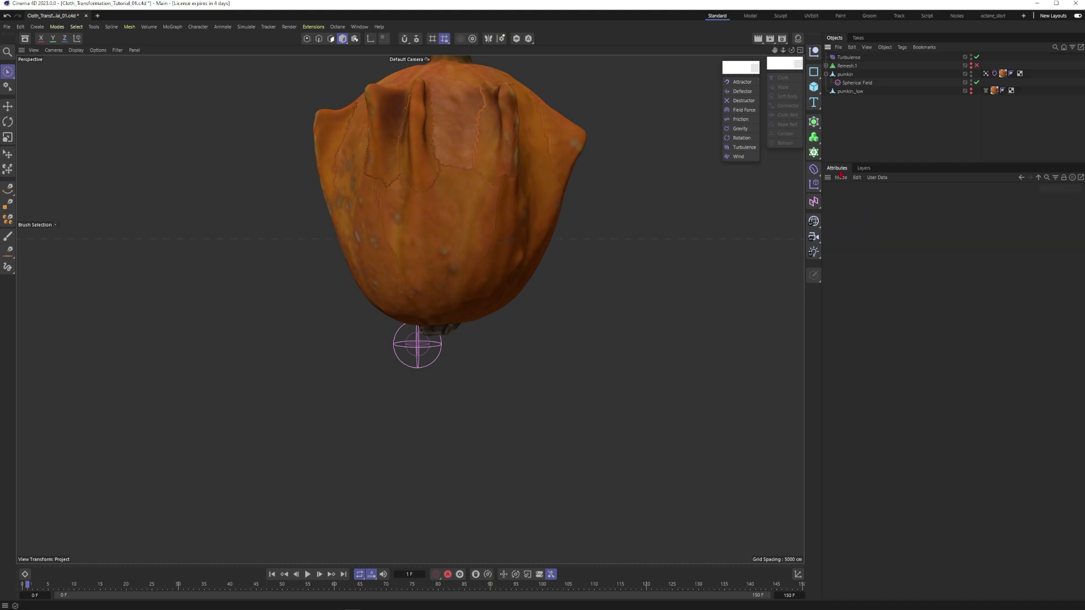
Replay the simulation from the first frame to test the inflated lower part of the pumpkin.
scroll(440, 287, down, 3)
click(272, 574)
click(308, 573)
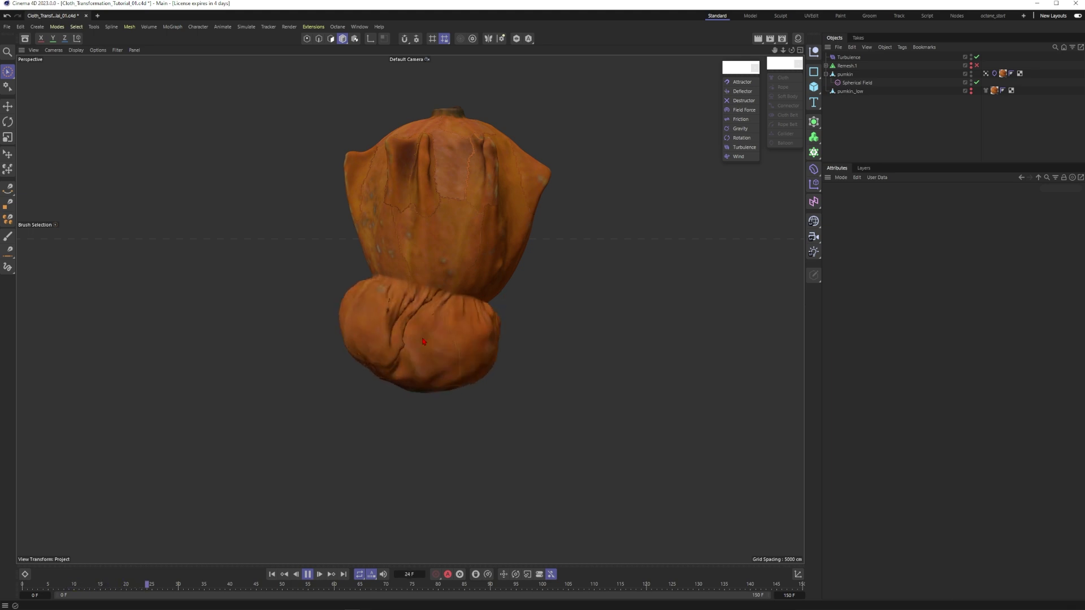
click(308, 575)
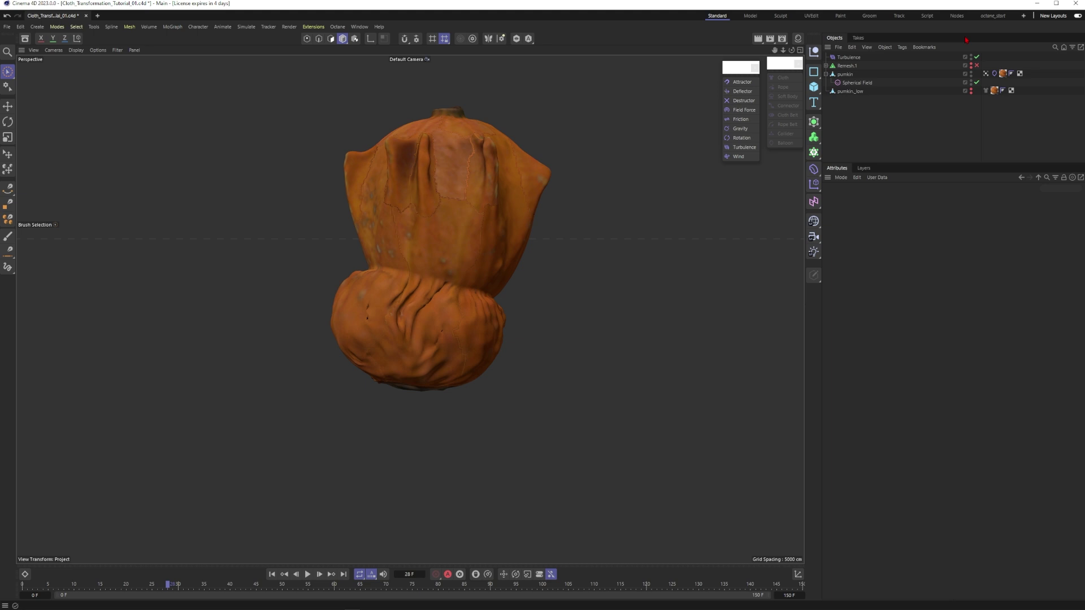
Set the Cloth tag's Balloon Overpressure to 1 and replay the simulation from the first frame.
click(994, 74)
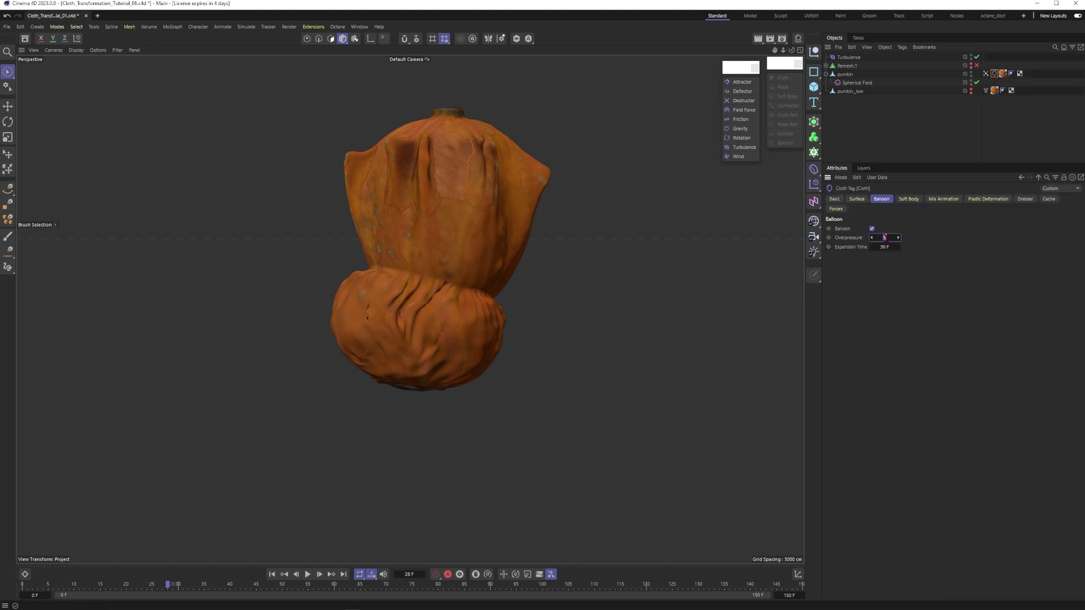
click(272, 574)
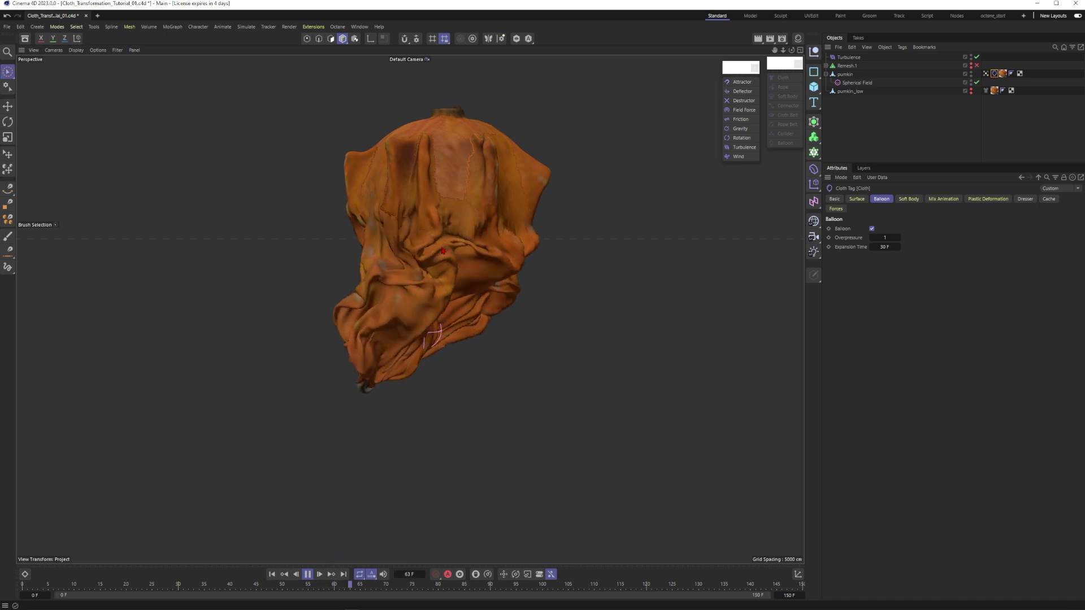
click(307, 573)
Inspect the pumpkin's folds from several sides and compare them with the Vertex Map weights.
alt+drag(392, 191, 472, 208)
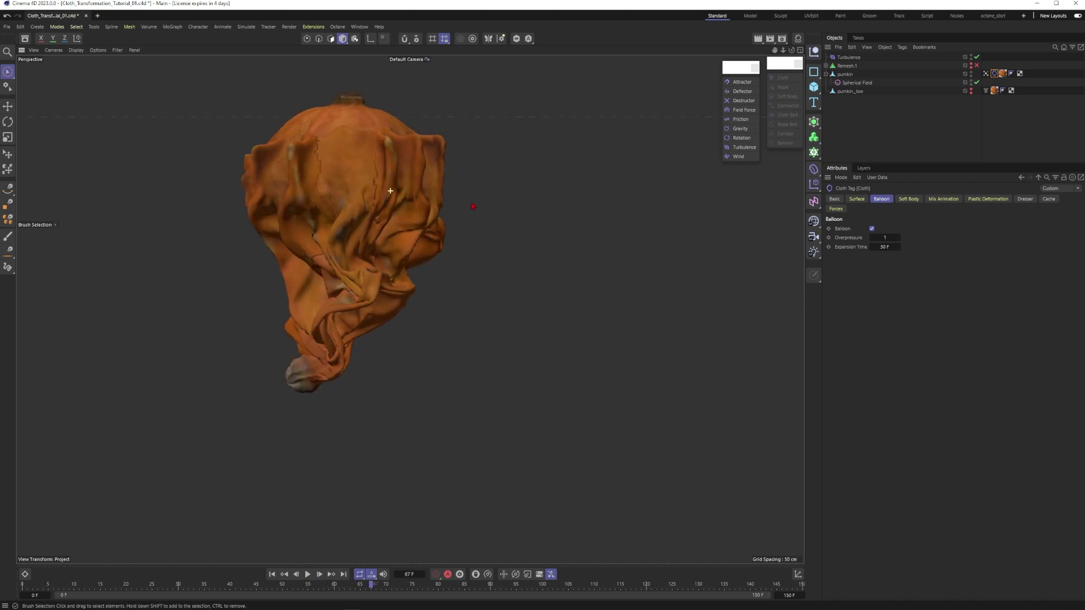
alt+middle_drag(364, 207, 409, 244)
alt+drag(410, 245, 402, 312)
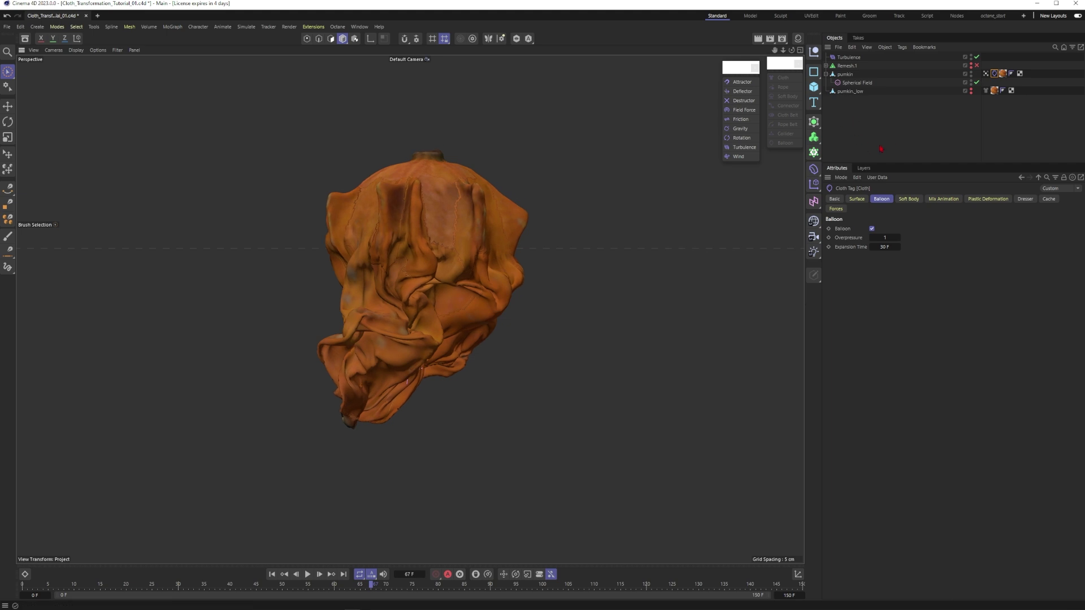
click(998, 75)
click(985, 74)
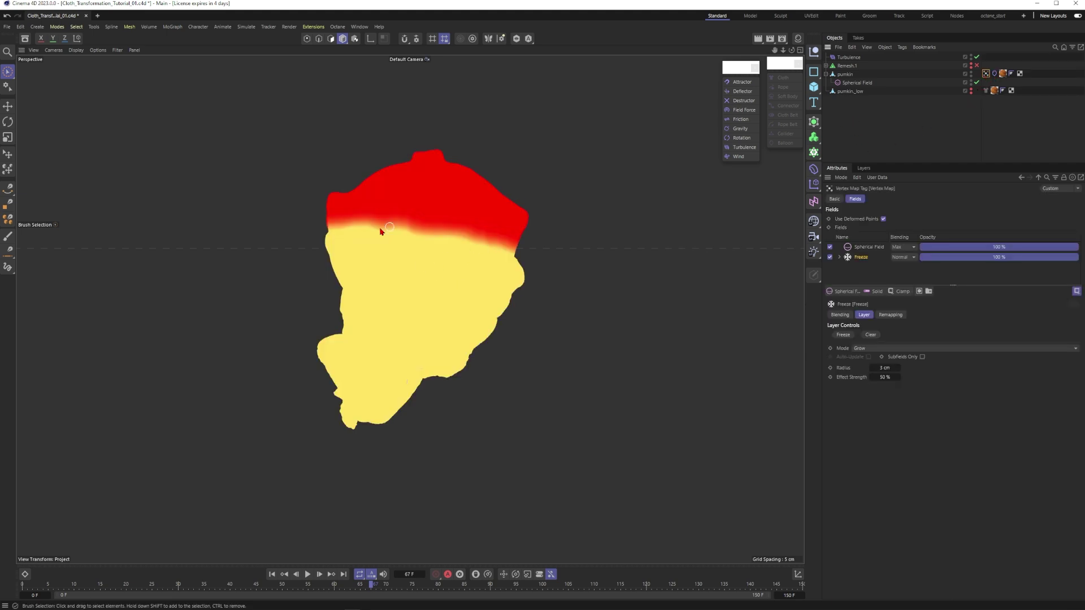
click(901, 123)
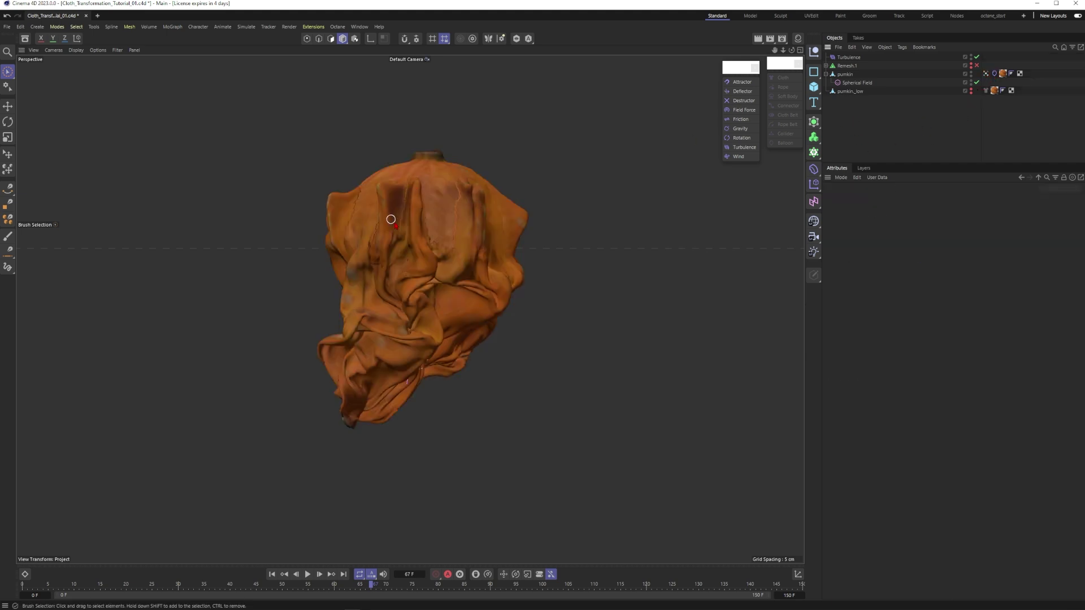
alt+drag(450, 228, 420, 147)
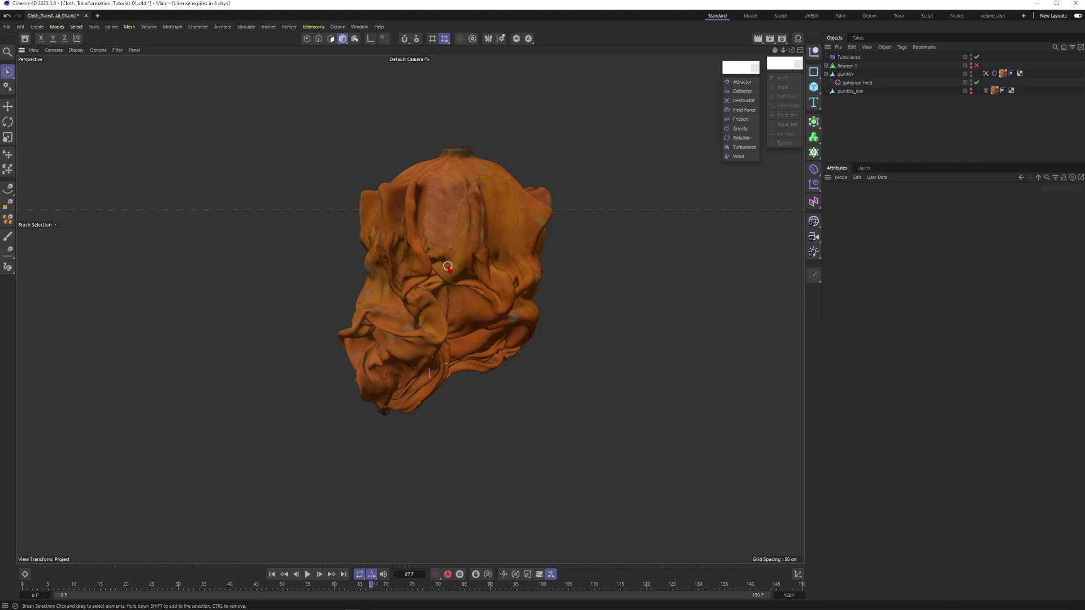
alt+drag(447, 265, 480, 258)
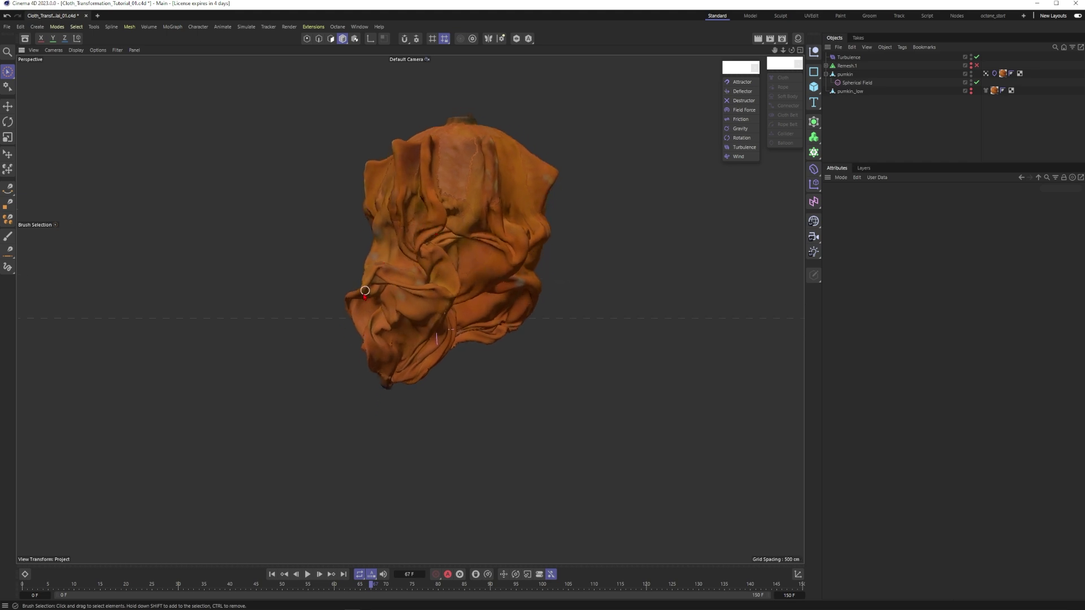
alt+drag(410, 283, 502, 237)
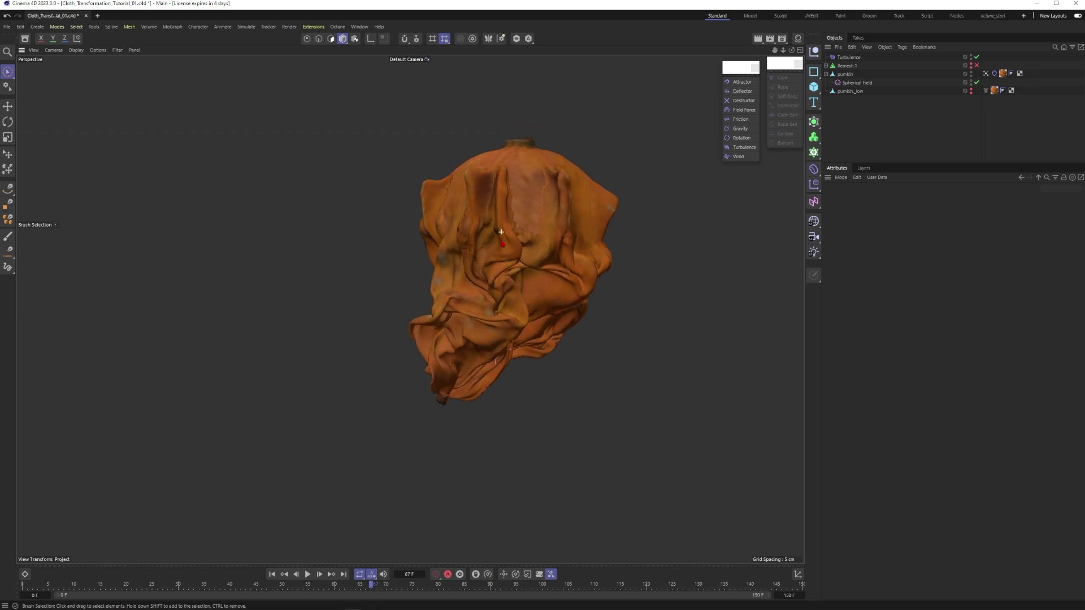
alt+middle_drag(504, 237, 500, 253)
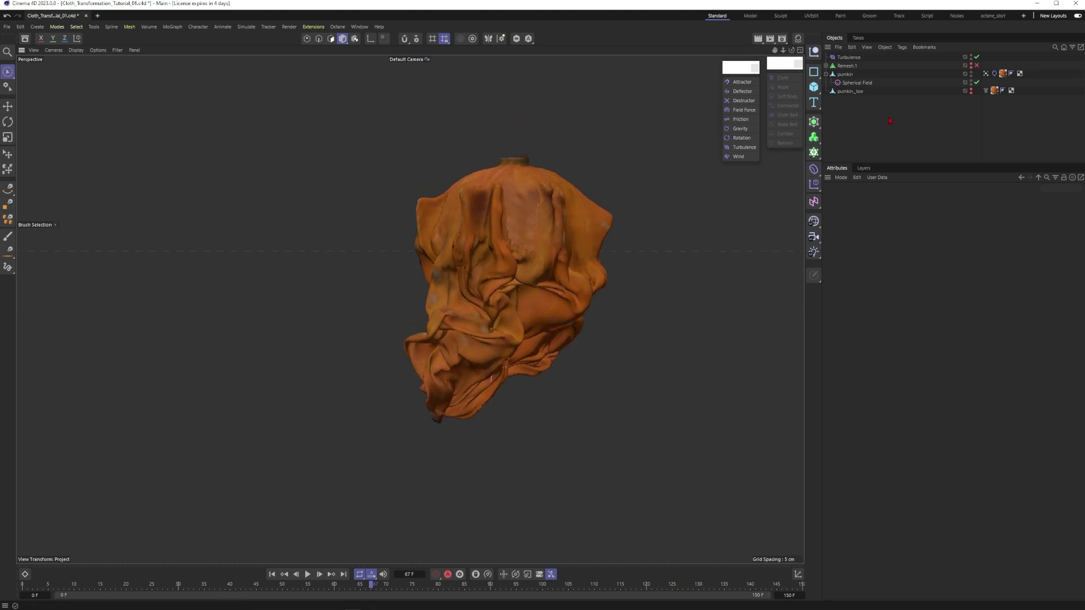
Open the Octane Live Viewer, dock it beside the viewport and start rendering the crumpled pumpkin.
click(337, 26)
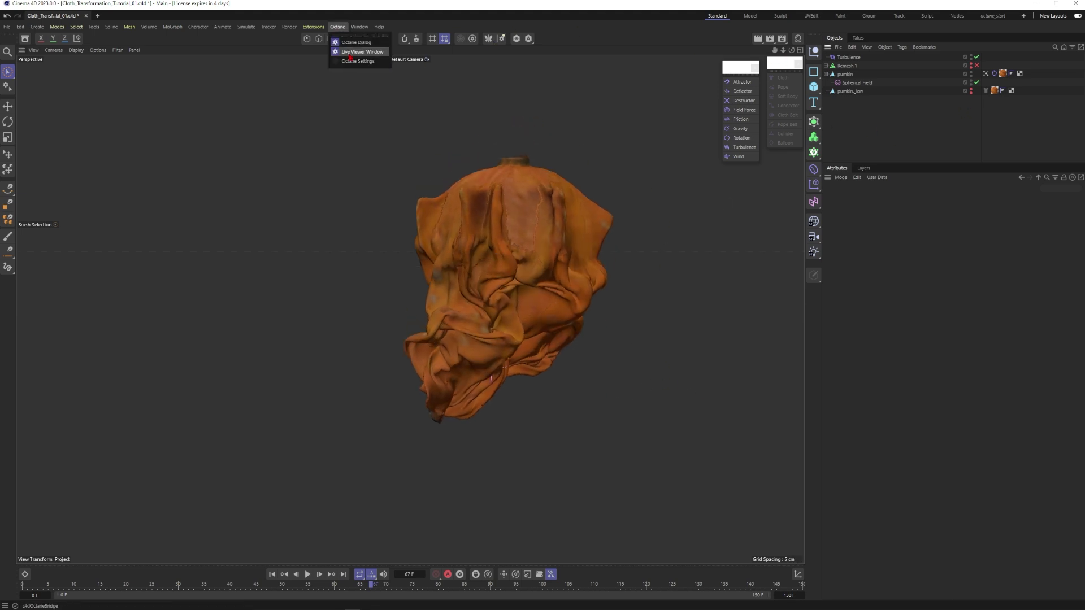
click(352, 52)
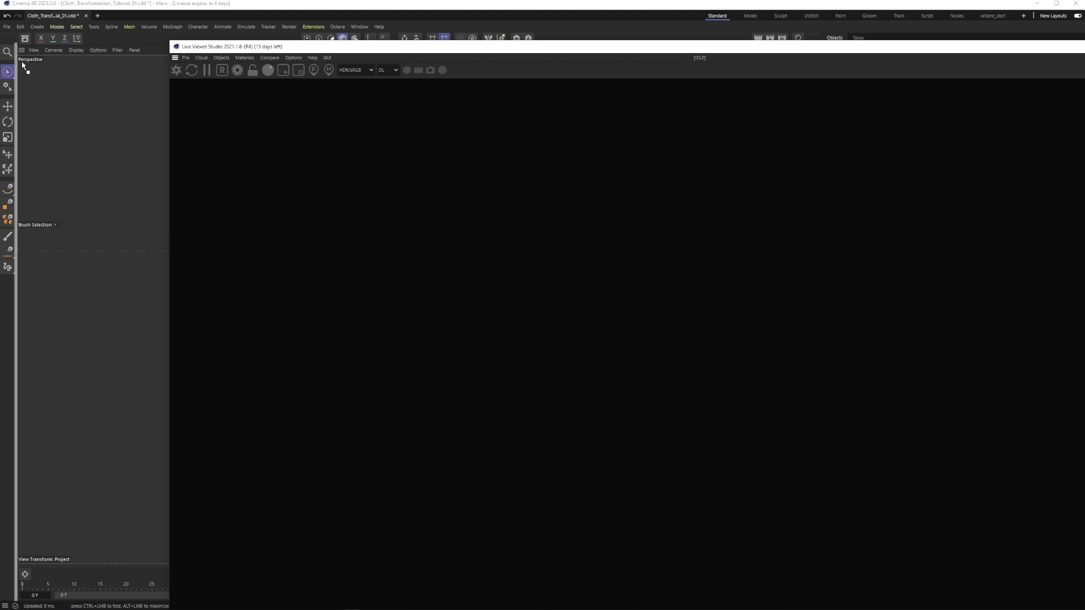
drag(13, 61, 14, 62)
alt+drag(770, 309, 686, 303)
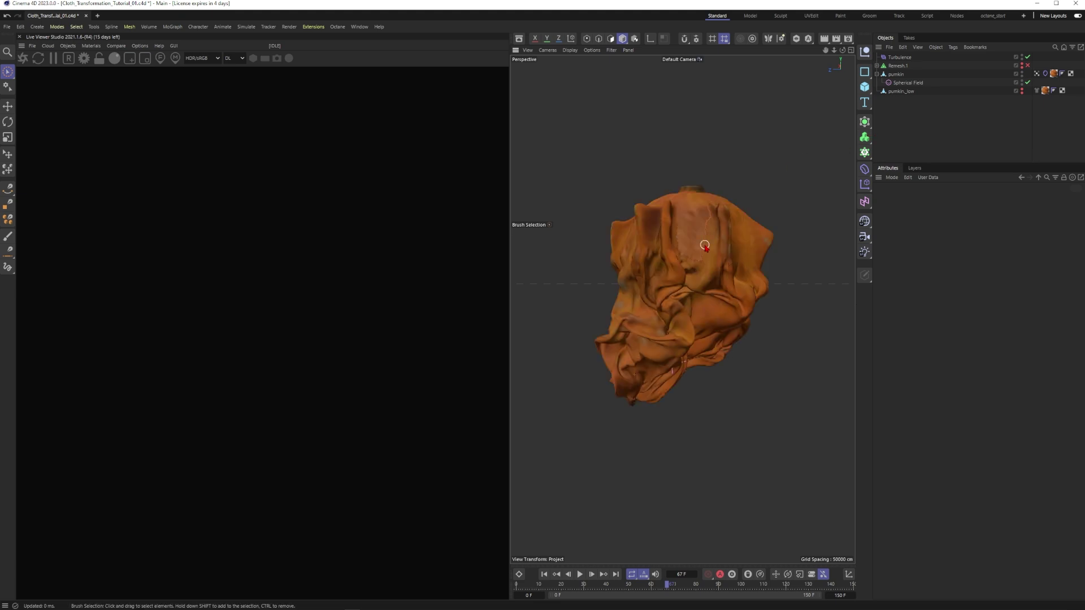
click(23, 58)
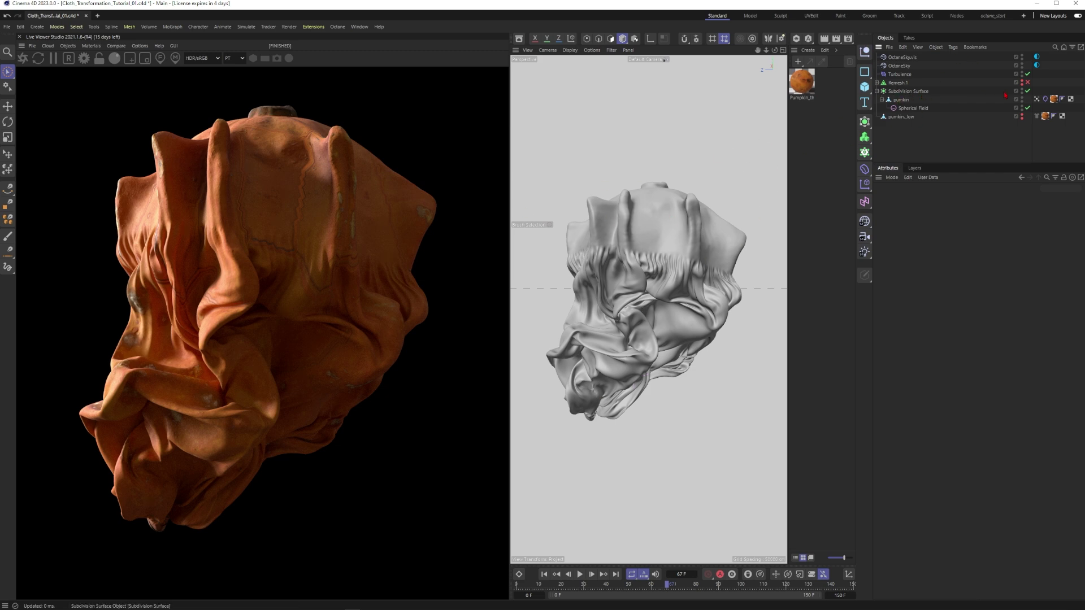
Toggle the Subdivision Surface to compare its effect in the render, and undo the change.
click(1028, 90)
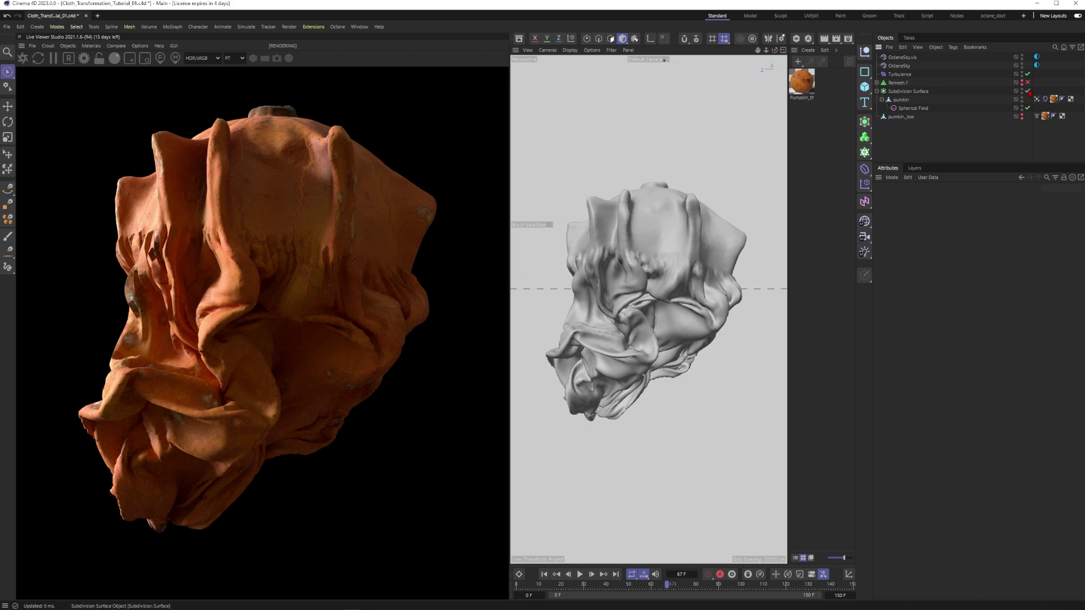
key(ctrl+z)
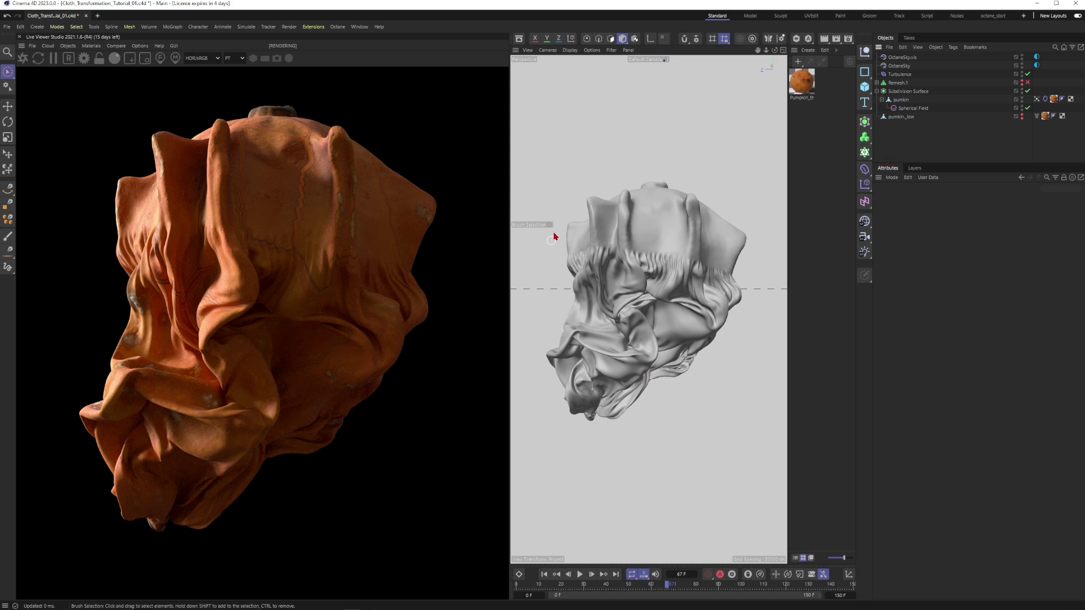
Create an Octane Mix Material and open it in the Octane Node Editor, making room beside its node.
click(89, 48)
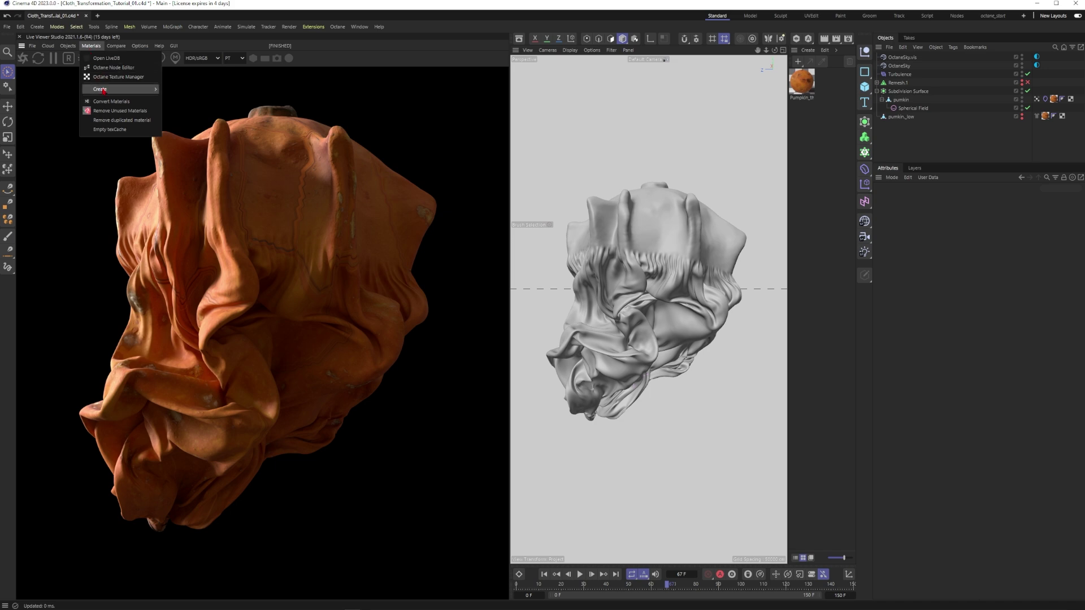
mouse_move(104, 92)
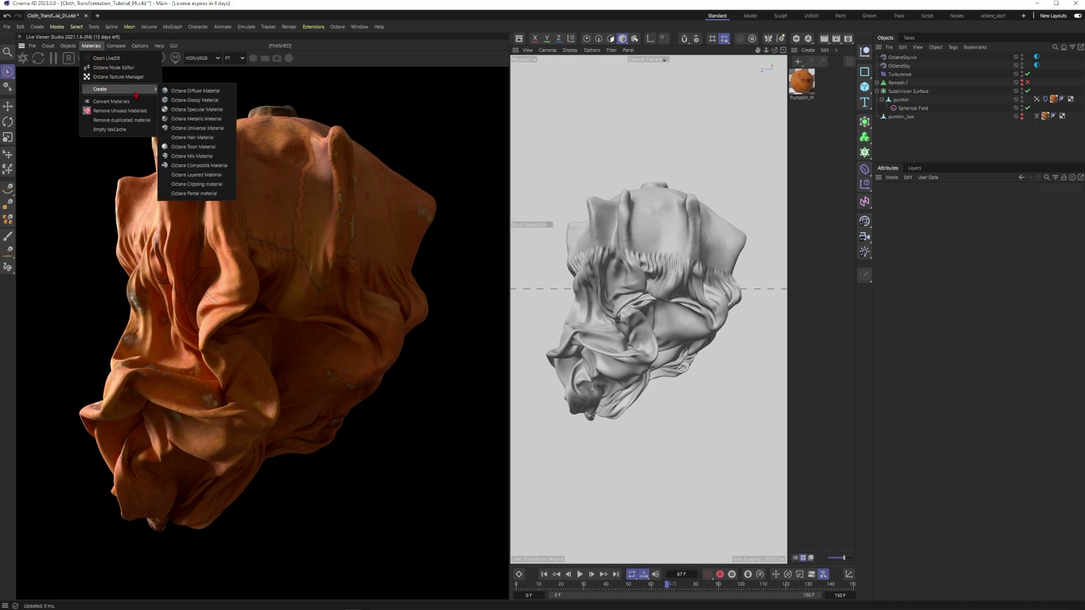
click(193, 156)
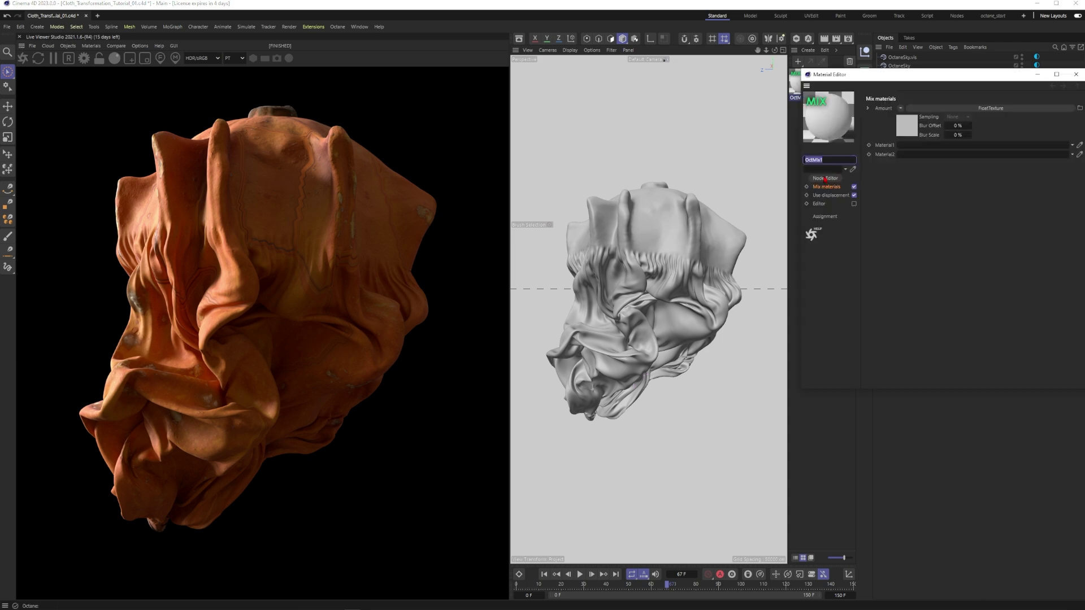
double_click(802, 84)
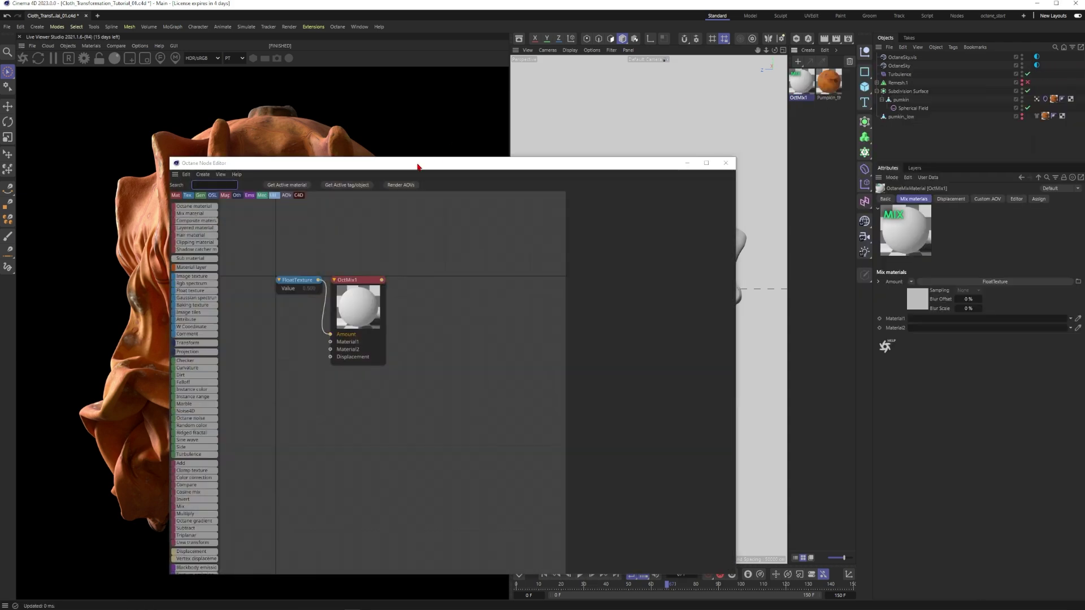
drag(417, 165, 412, 82)
drag(339, 196, 383, 191)
middle_drag(350, 219, 354, 224)
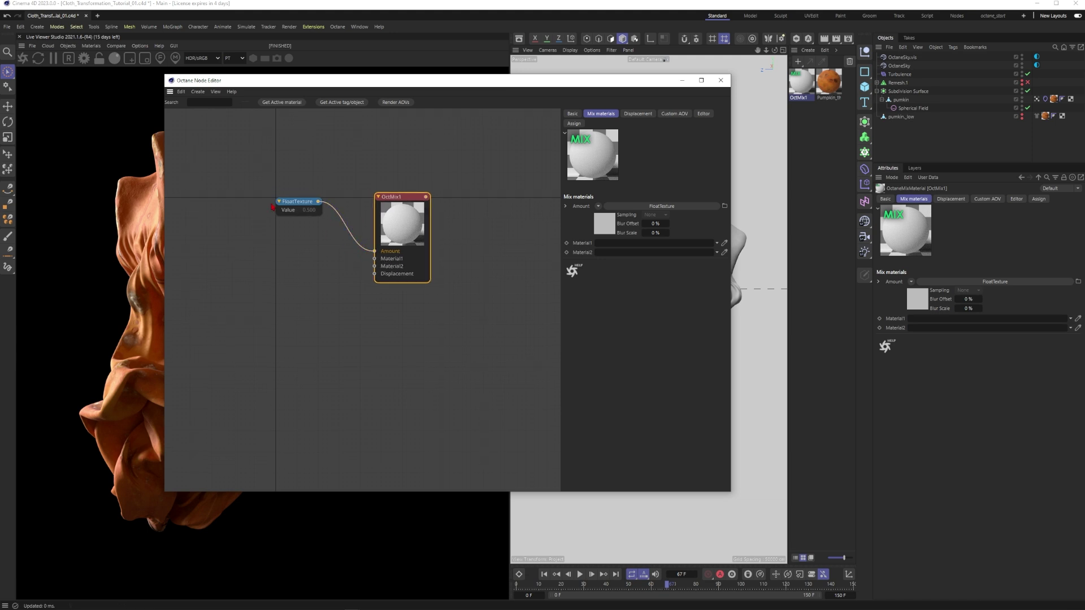
Disconnect the FloatTexture node from the mix material's Amount input and delete the node.
click(296, 206)
click(345, 227)
key(Delete)
click(297, 214)
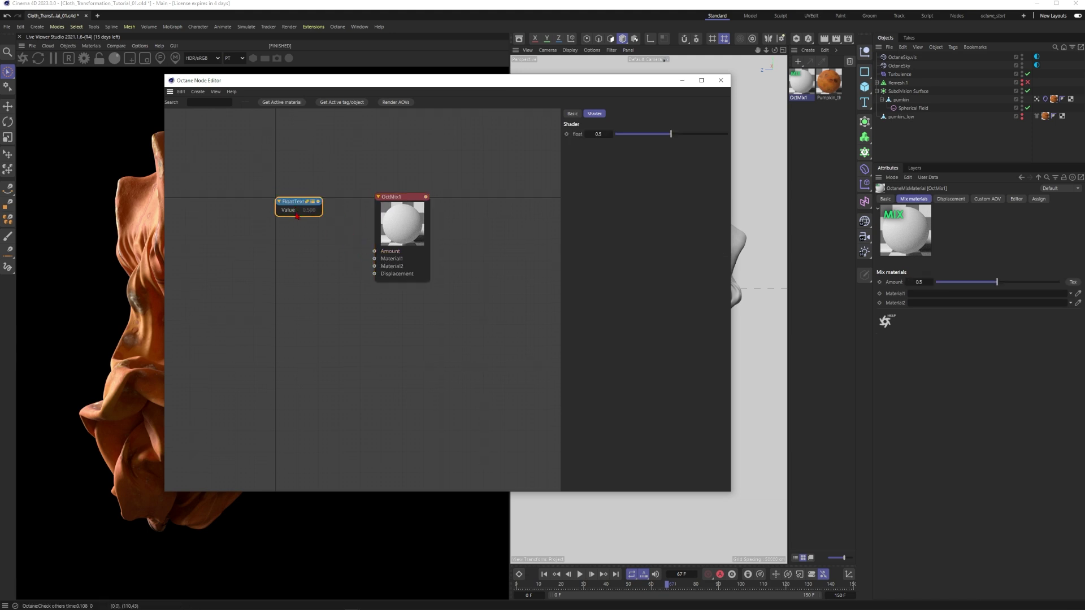
key(Delete)
Add a Vertex Map node, connect it to the mix material's Amount and link it to the pumpkin's Vertex Map tag.
click(209, 102)
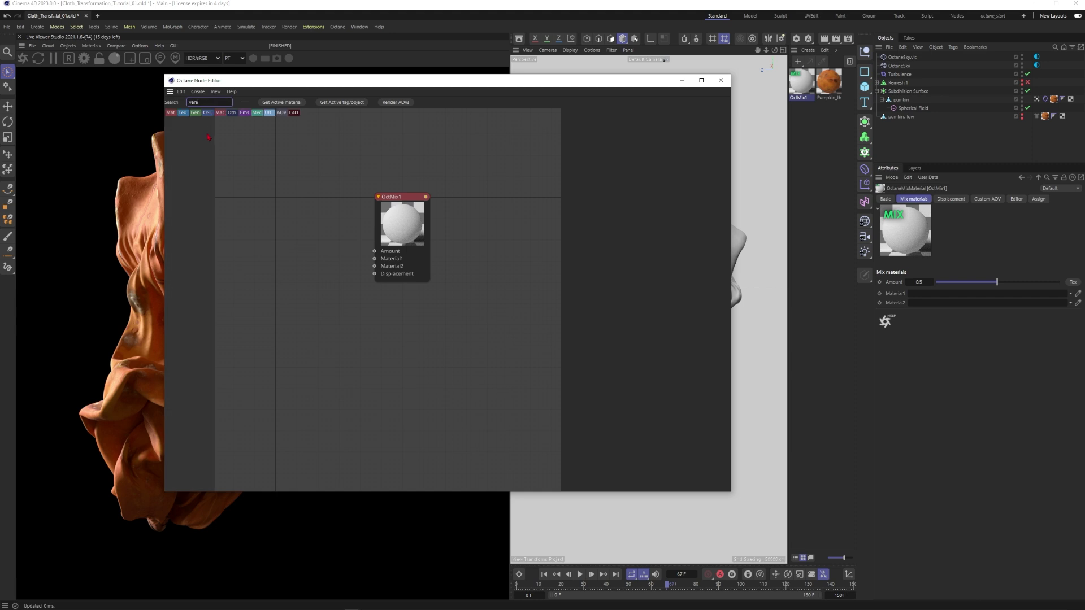
text(ver)
drag(256, 192, 374, 251)
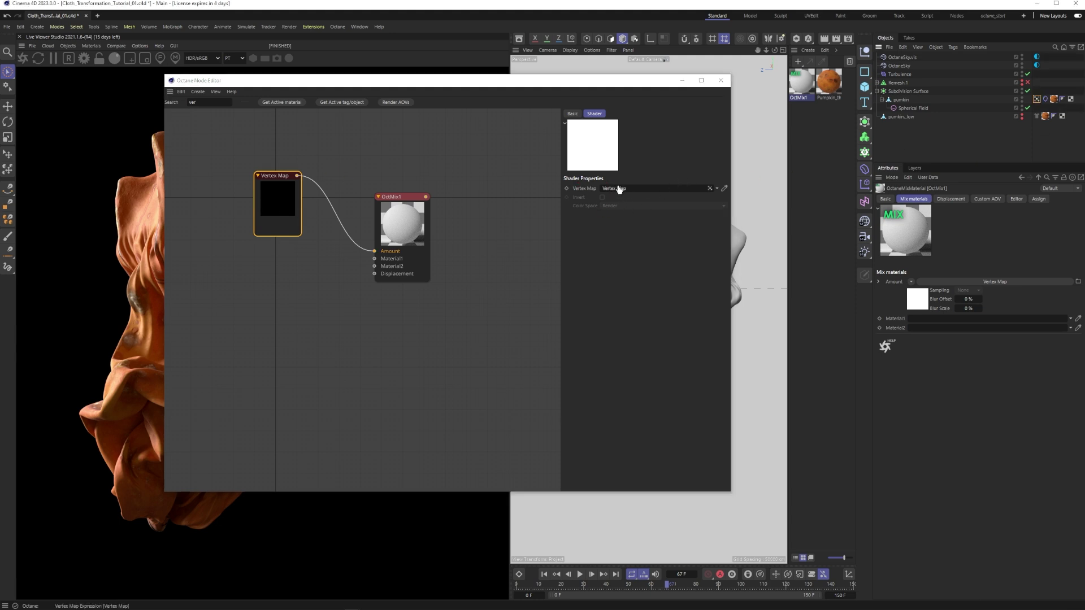
Bring the pumpkin material into the mix material's node graph and auto-arrange its nodes.
drag(395, 196, 395, 189)
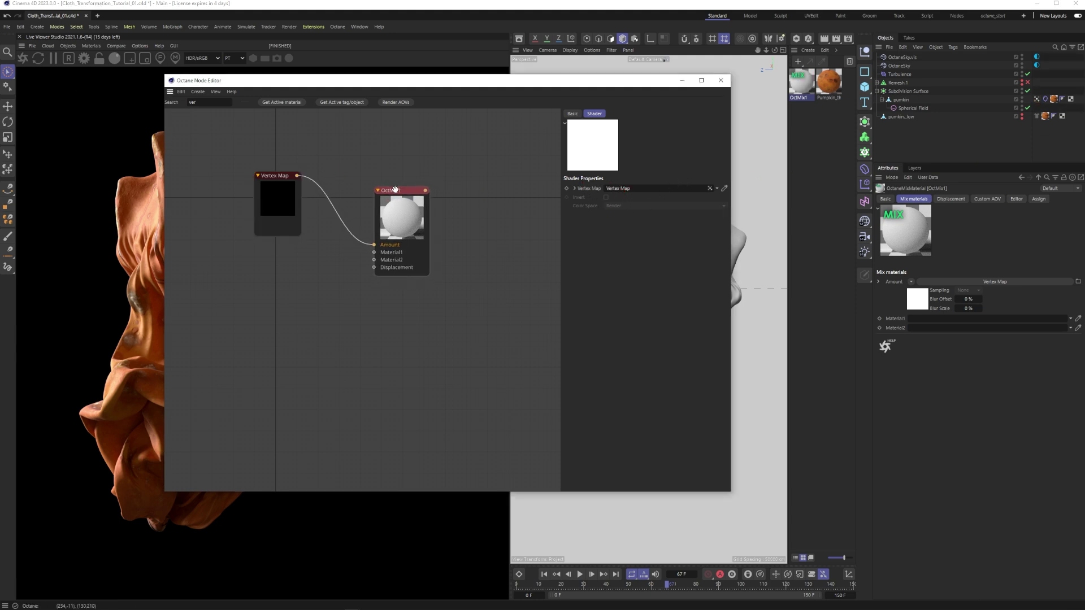
click(394, 190)
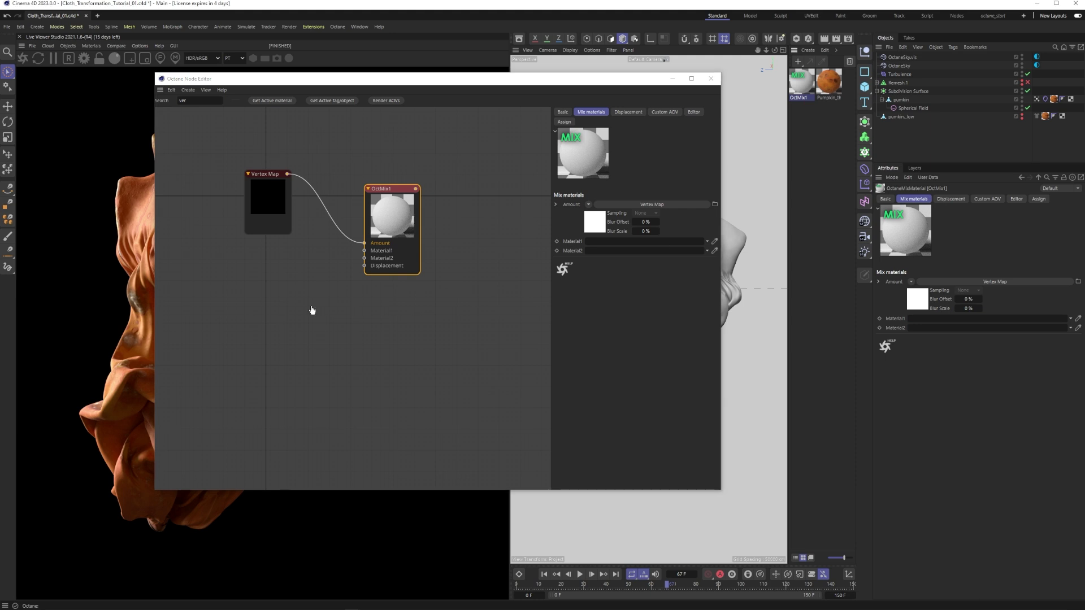
drag(312, 310, 313, 308)
click(385, 203)
right_click(385, 203)
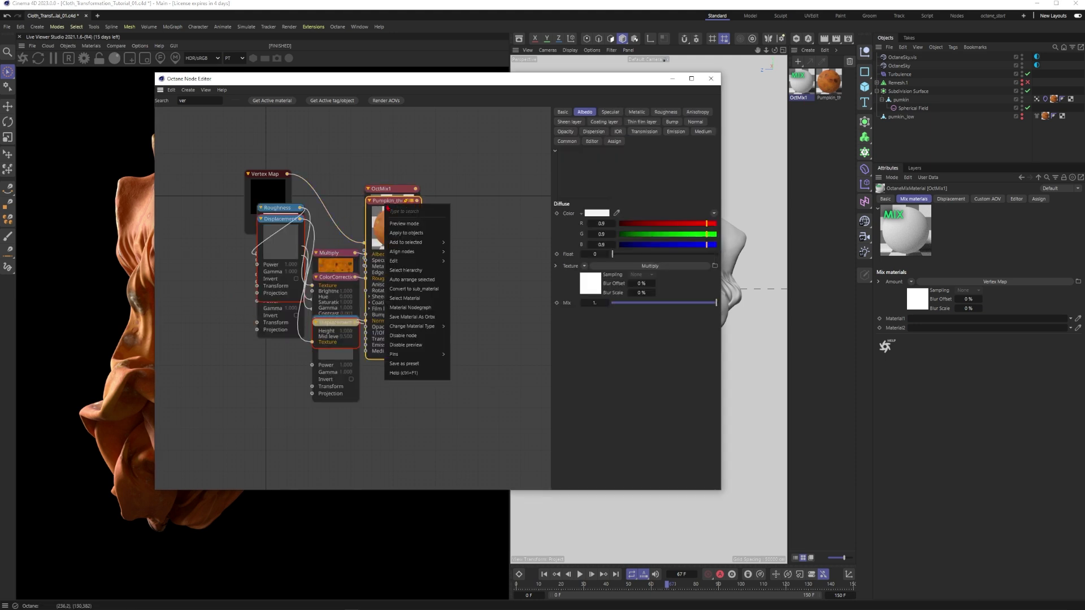
click(412, 280)
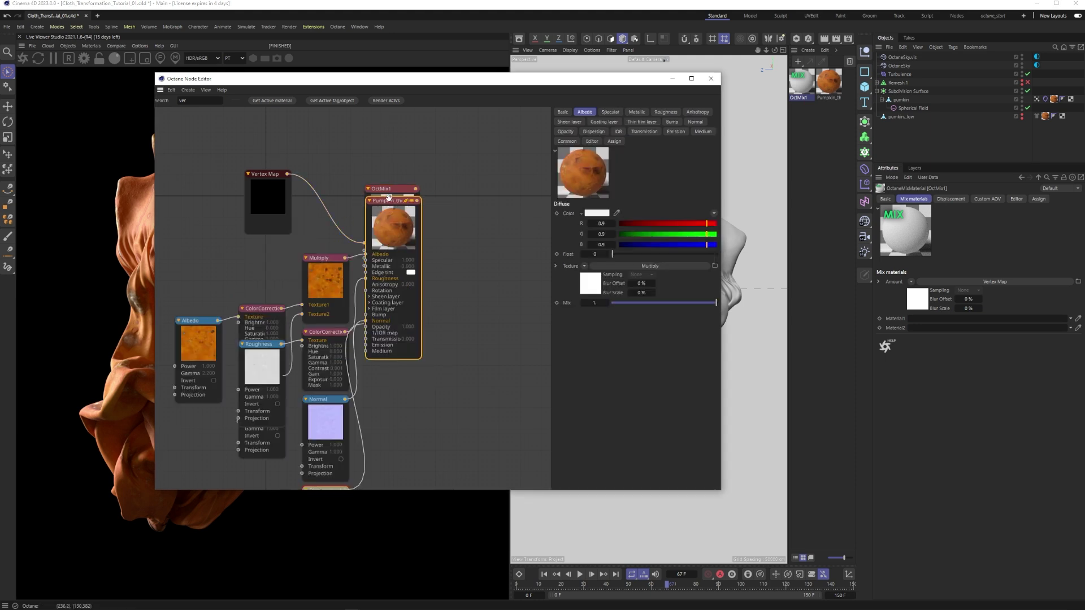
Separate the mix and pumpkin node groups, and connect the pumpkin material's output to the mix's Material1 input.
drag(393, 188, 469, 139)
middle_drag(398, 210, 386, 239)
drag(385, 231, 380, 309)
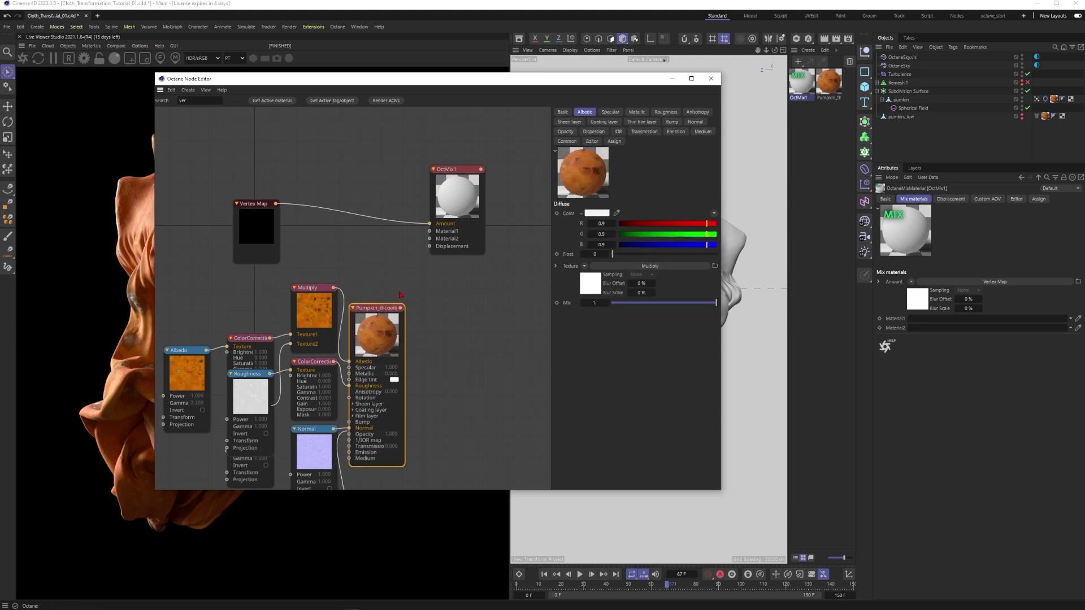
drag(206, 177, 407, 283)
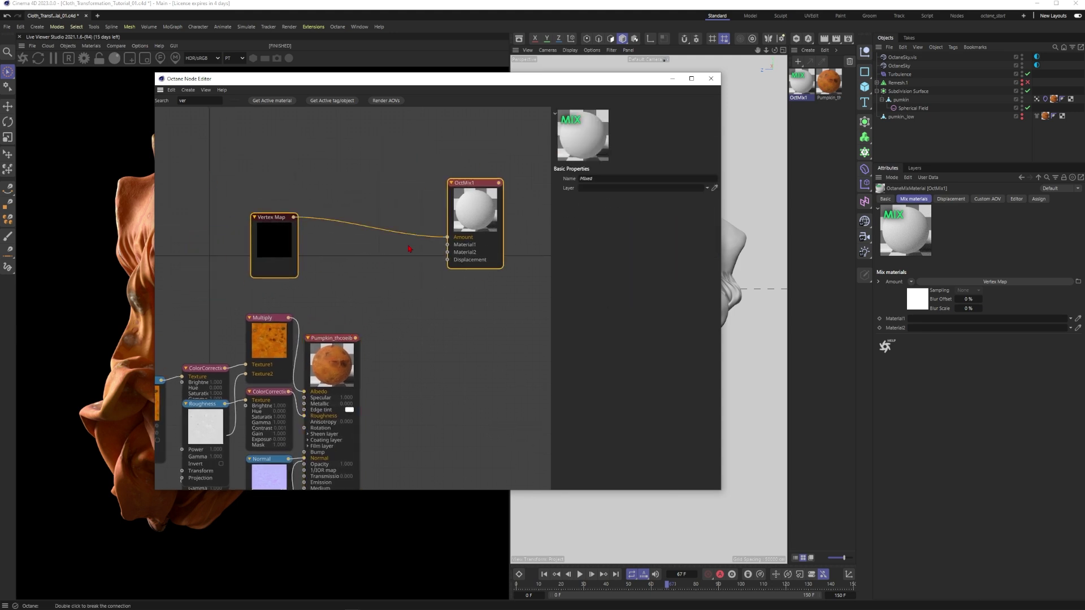
drag(358, 329, 441, 246)
Add an Octane material node connected to the mix's Material2 input, set its material type to Metallic, and close the node editor.
text(material)
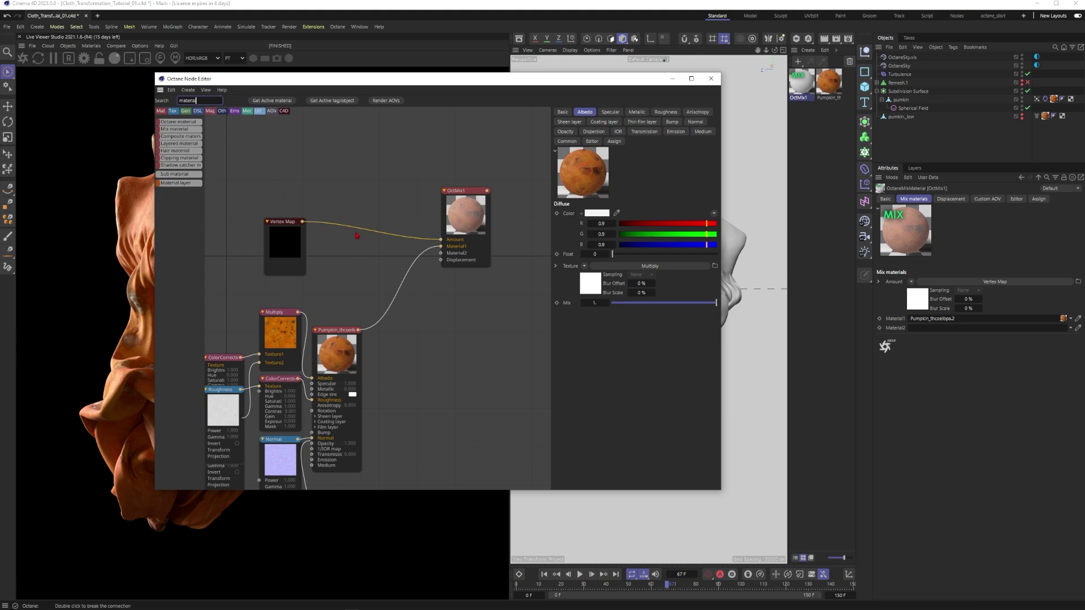
drag(178, 122, 440, 253)
click(426, 352)
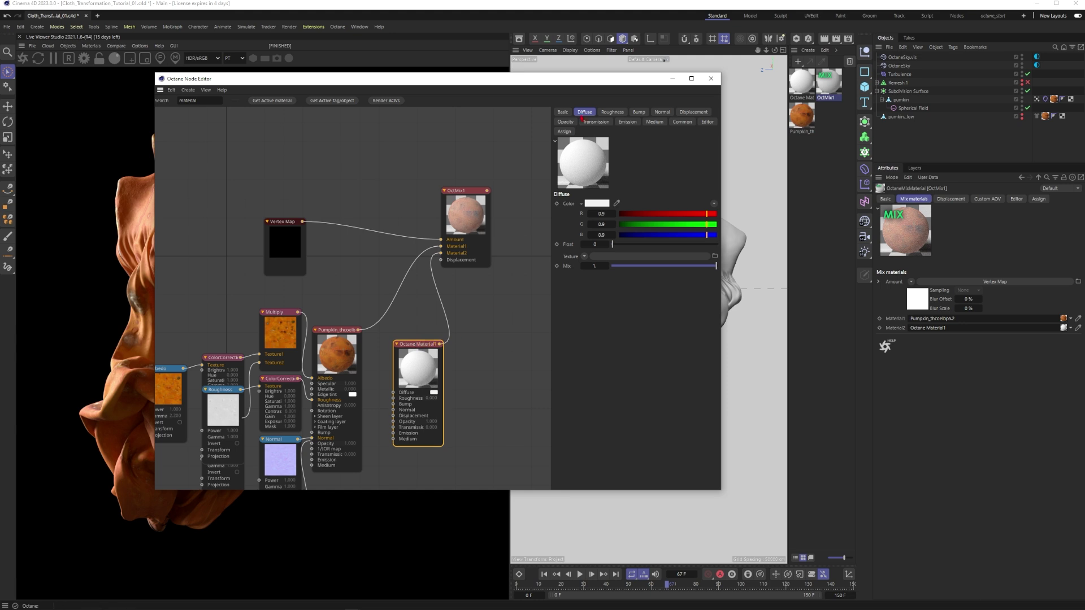
click(610, 223)
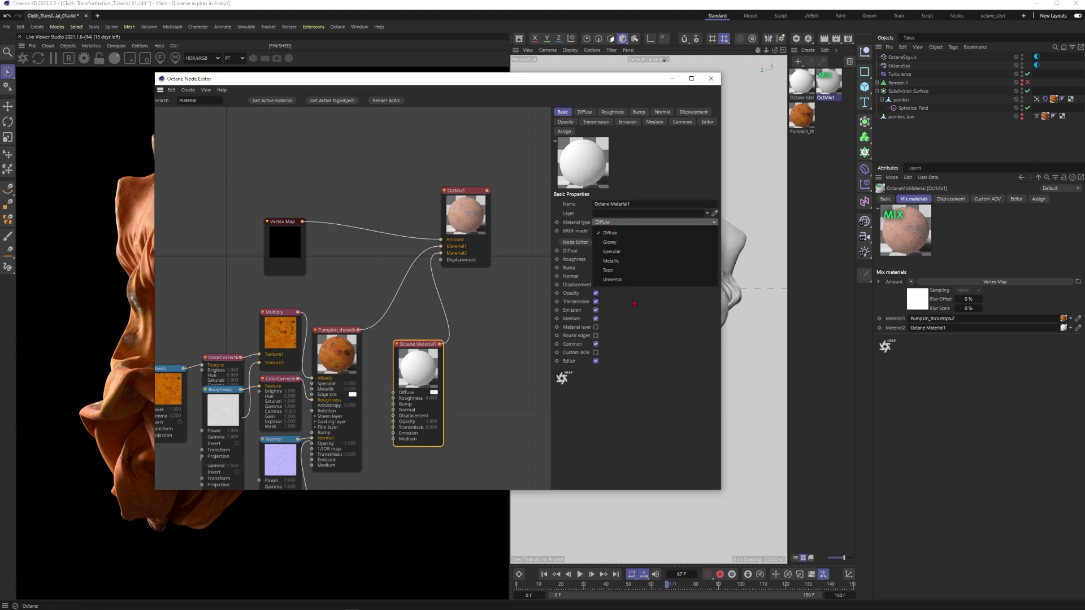
click(617, 263)
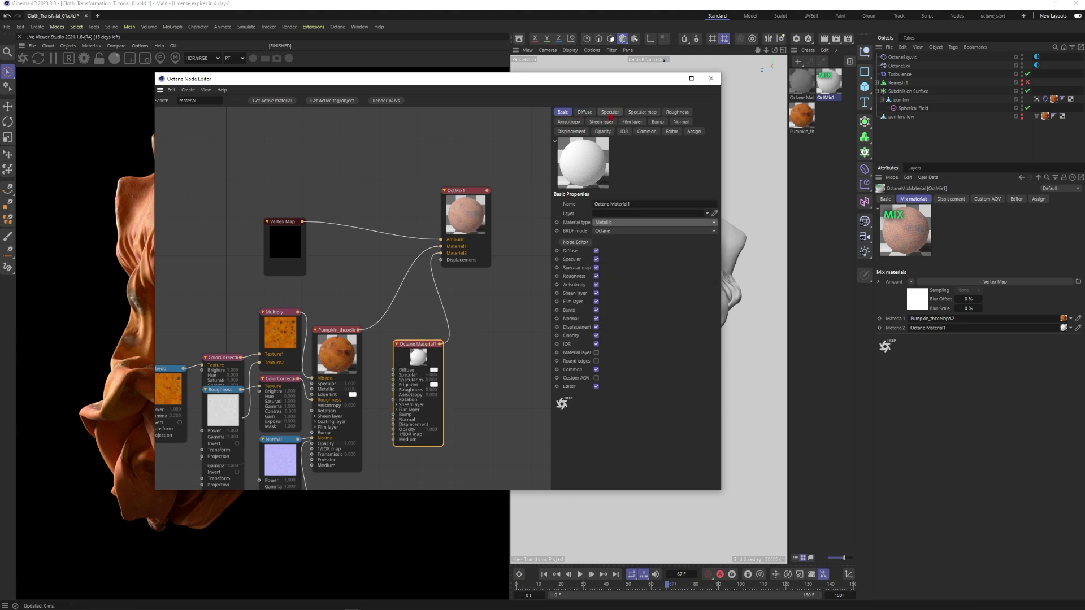
click(710, 78)
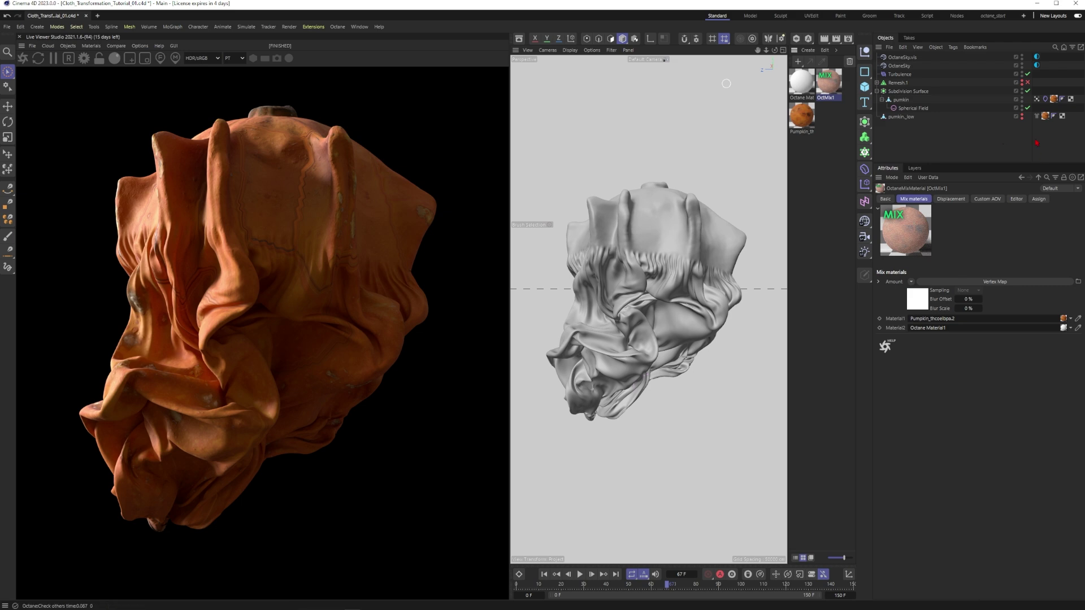
Replace the material on the pumpkin object's material tag with the Octane mix material, and disable the Subdivision Surface.
click(903, 101)
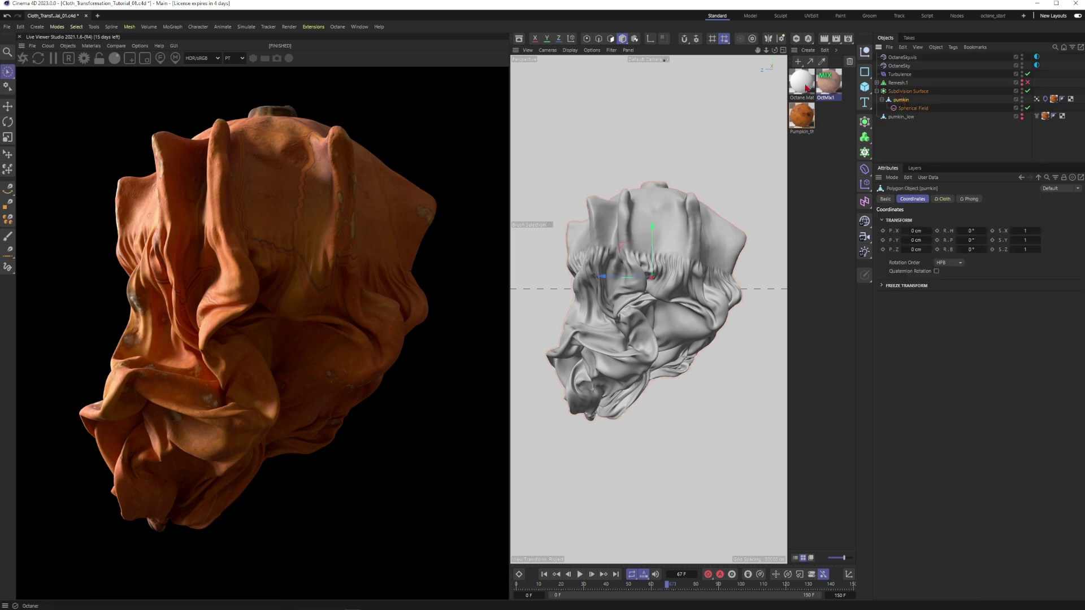
click(810, 108)
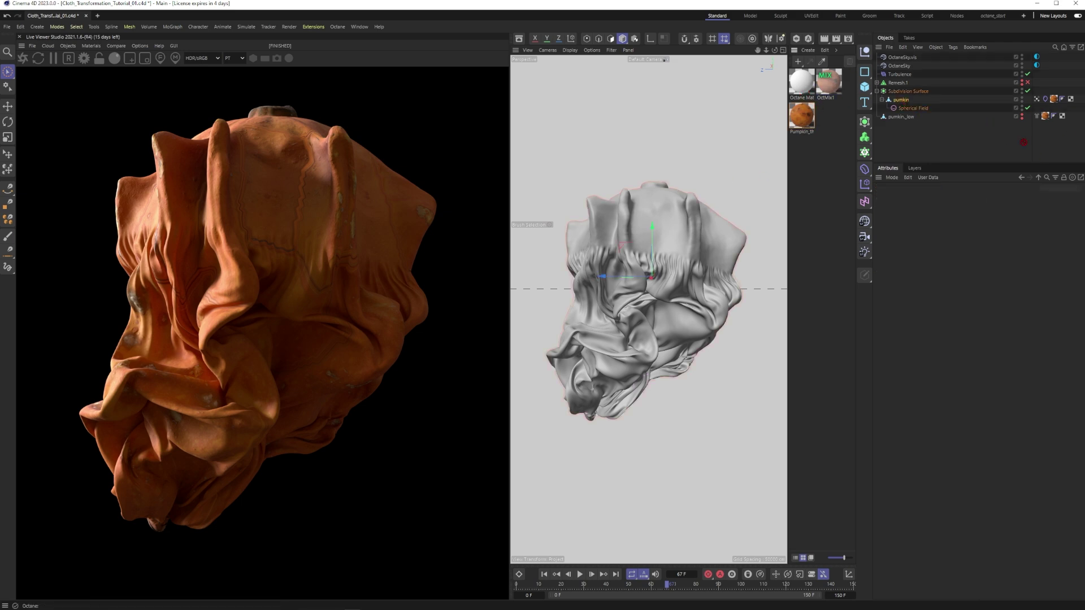
drag(1052, 100, 1053, 100)
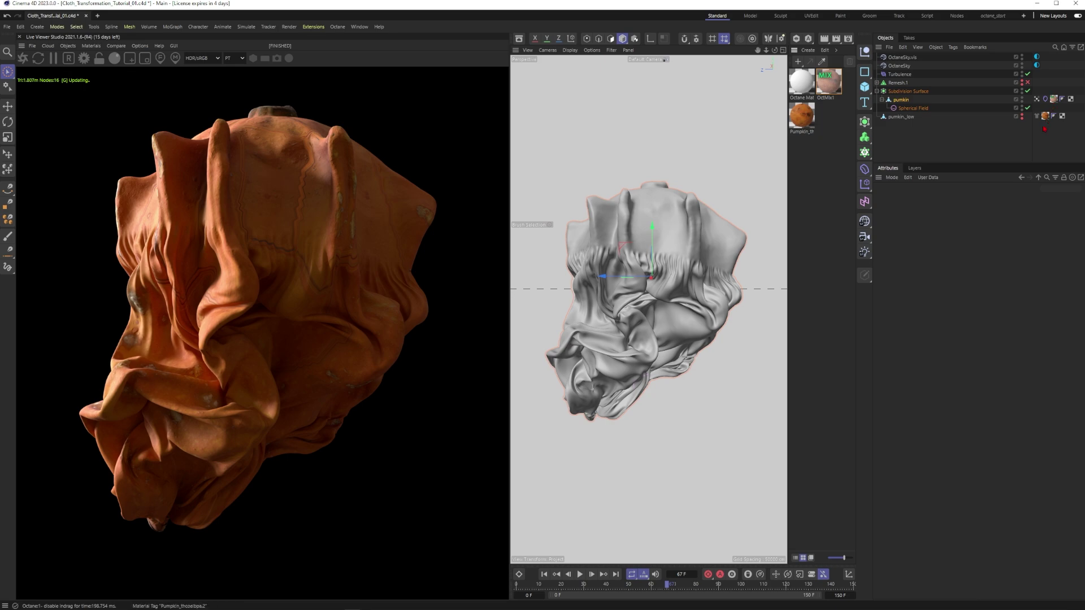
click(959, 143)
click(1027, 91)
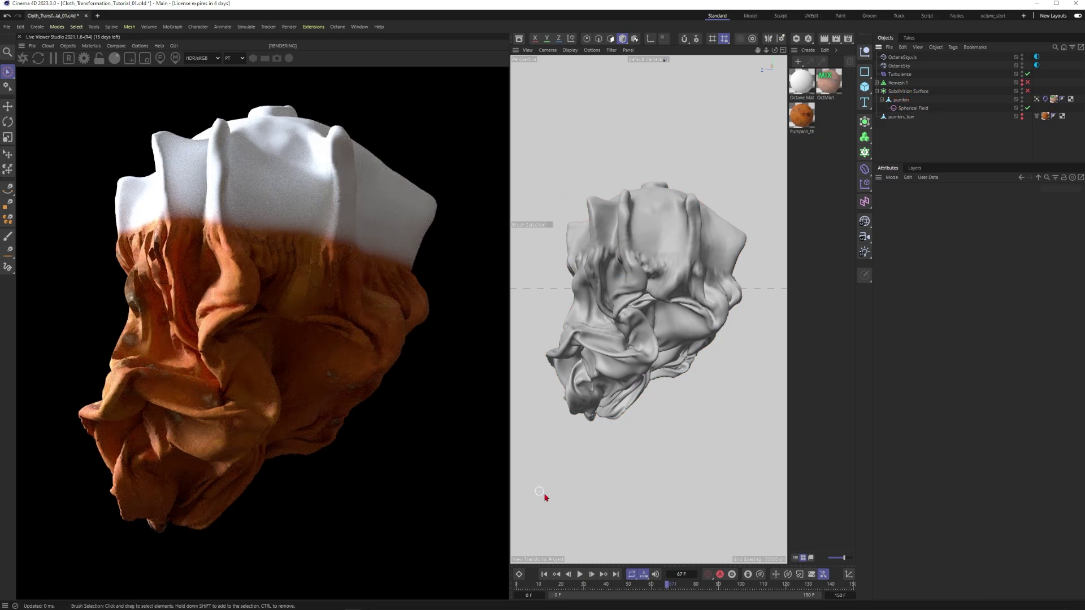
Restart the animation from the first frame, and swap the mix inputs so the Octane material feeds Material1 and the pumpkin material feeds Material2.
click(545, 575)
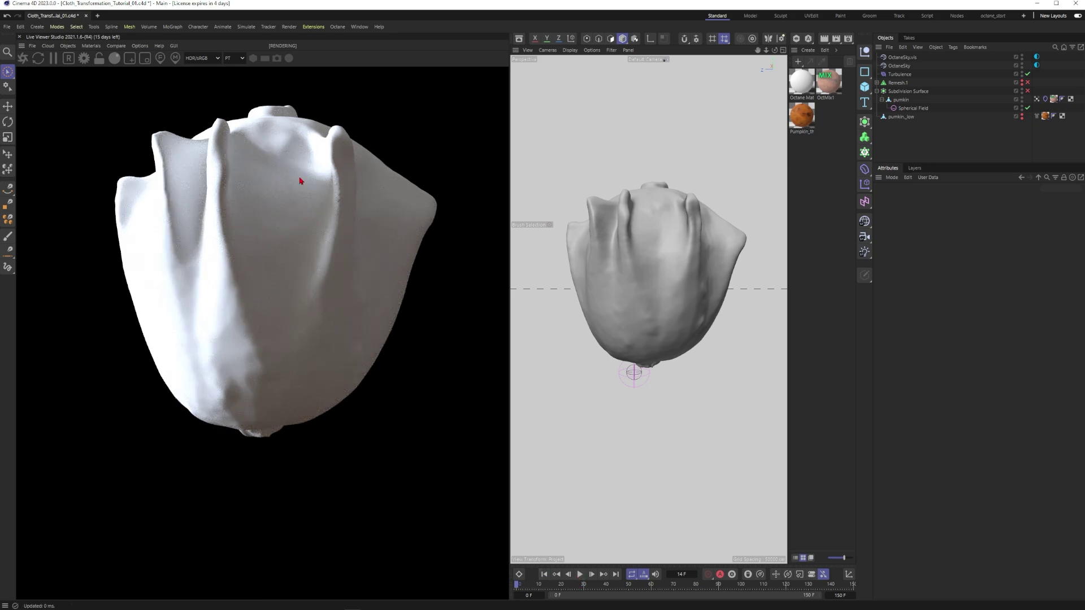
double_click(829, 82)
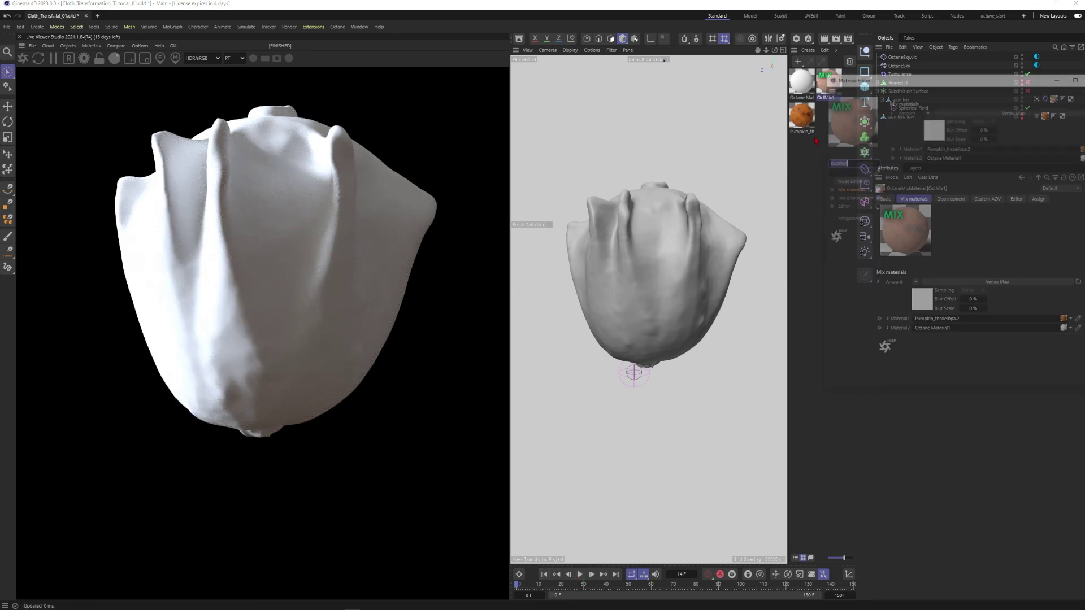
click(847, 180)
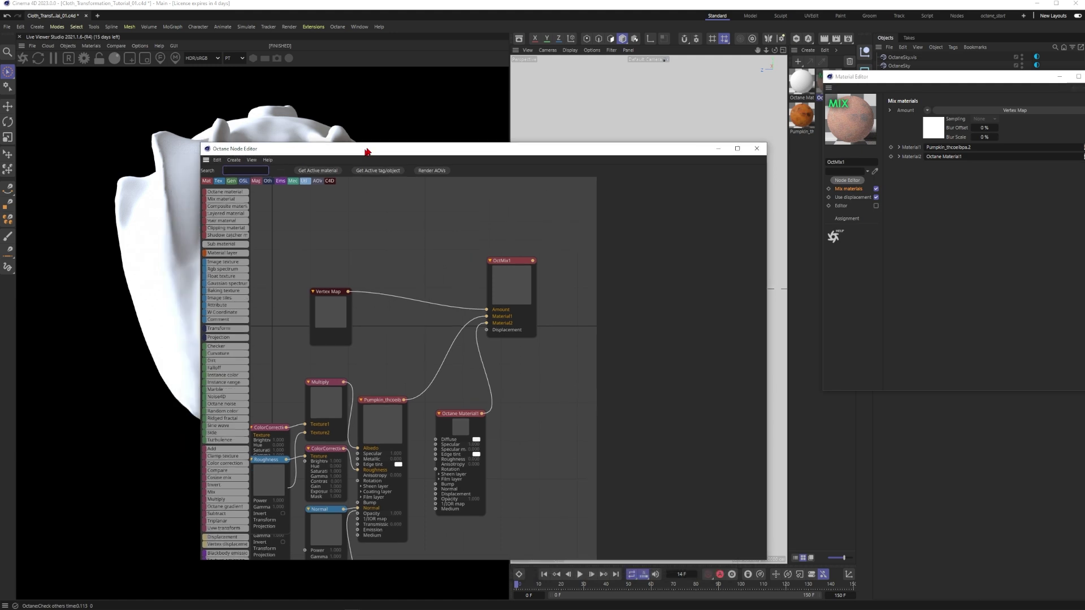
drag(438, 378, 521, 301)
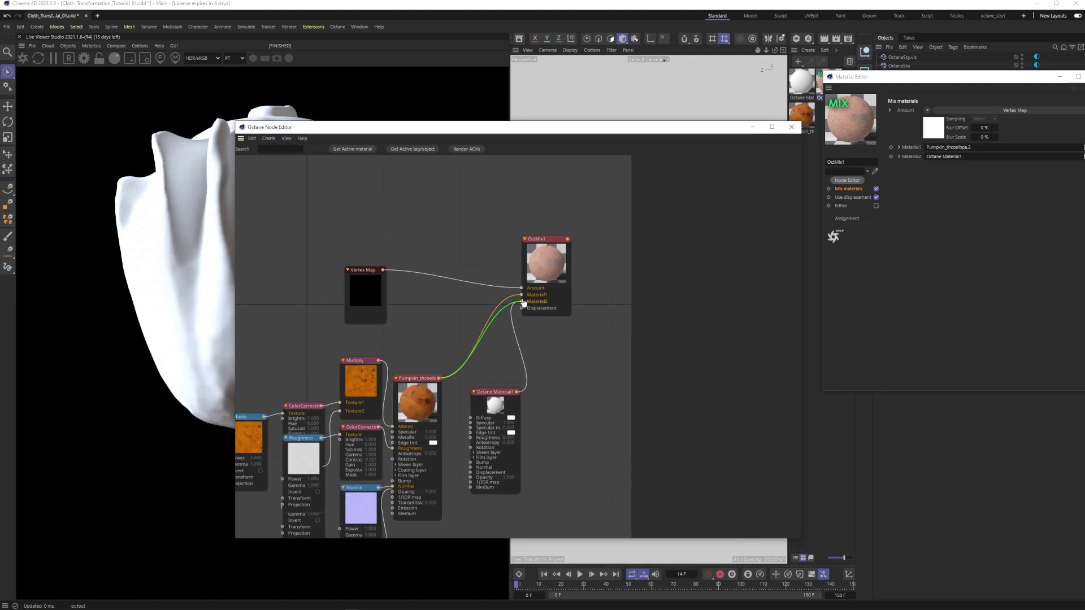
drag(516, 392, 521, 295)
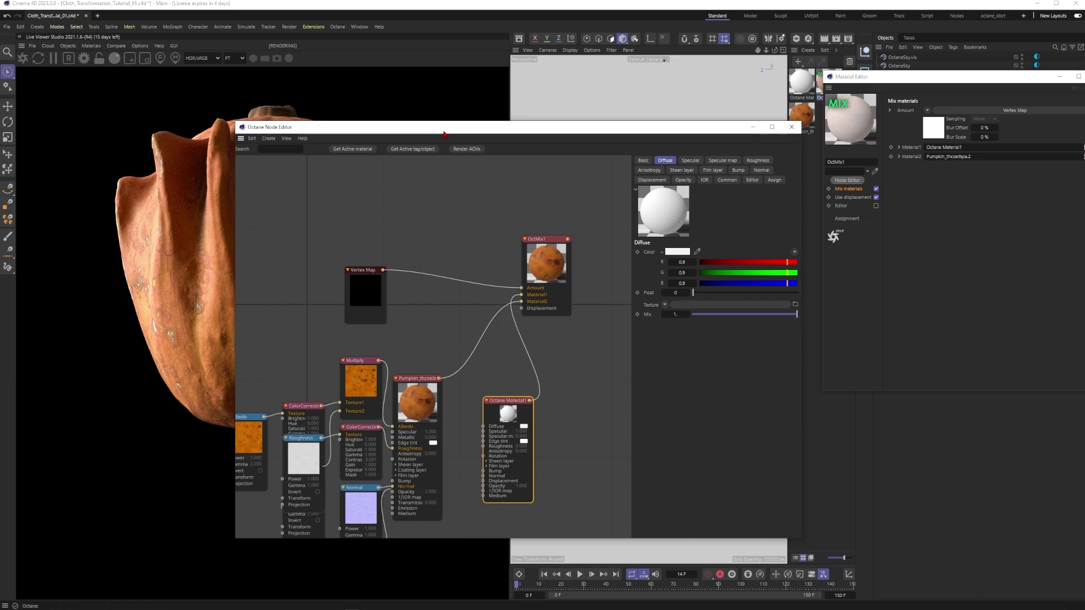
drag(502, 404, 494, 404)
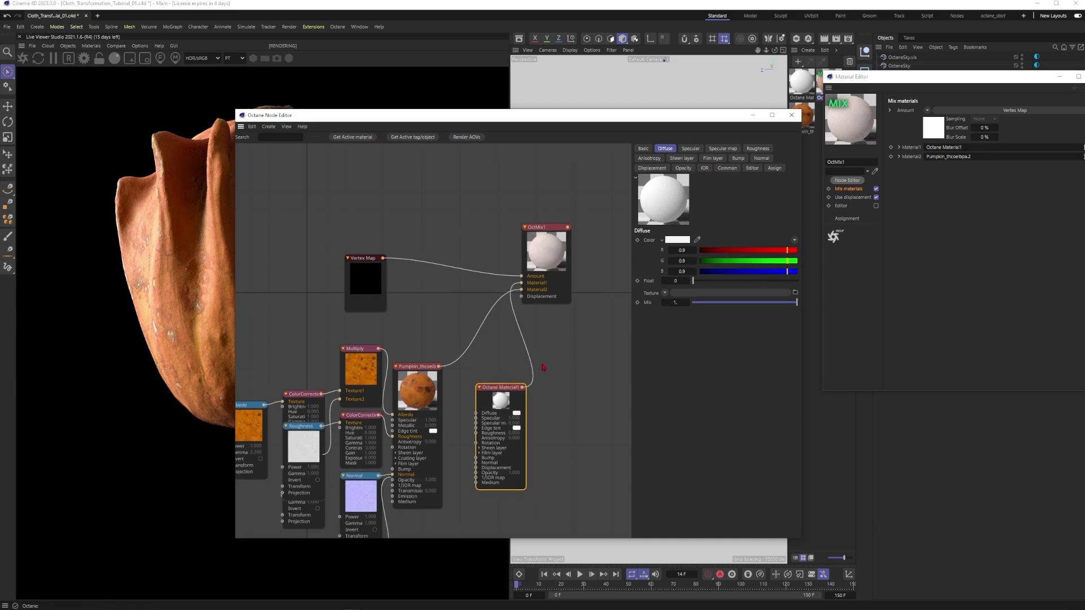
Change the Octane material's diffuse color to a saturated blue and close the node editor.
click(642, 149)
click(685, 259)
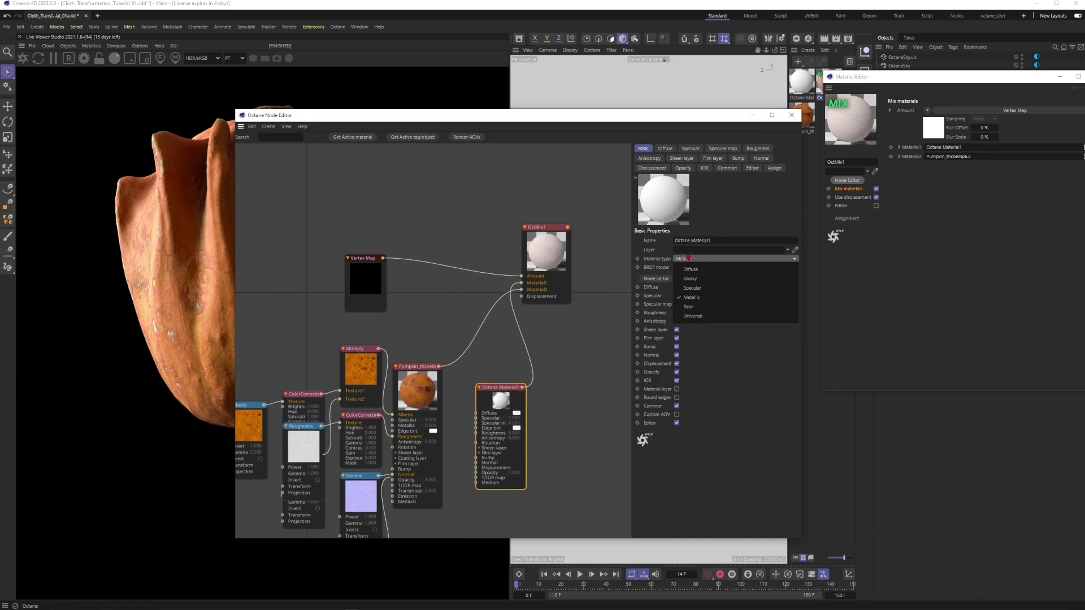
click(661, 151)
click(665, 149)
click(680, 239)
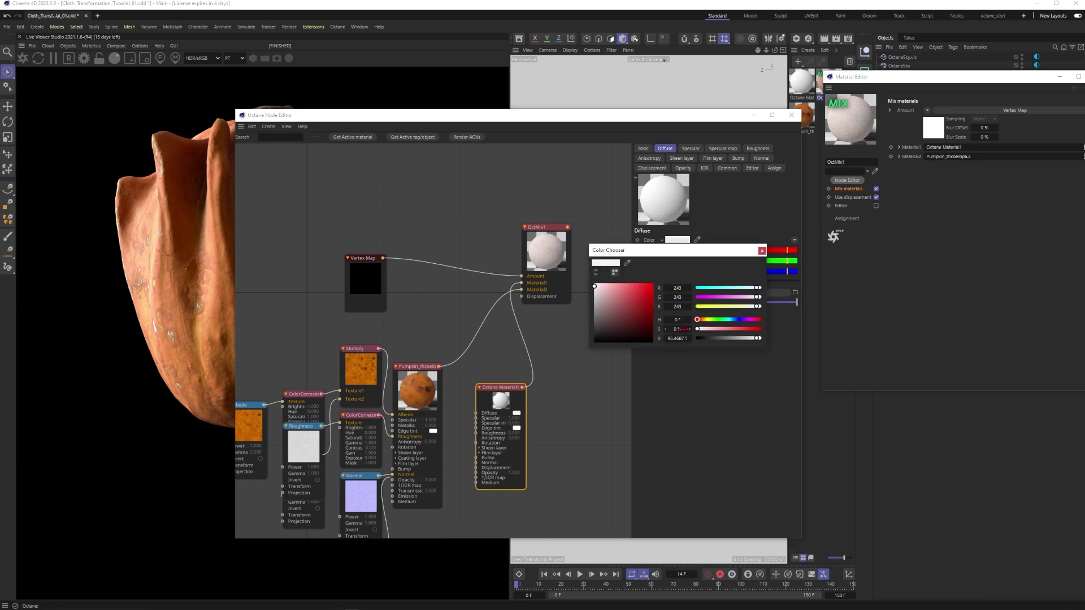
drag(636, 309, 639, 284)
click(736, 320)
click(761, 250)
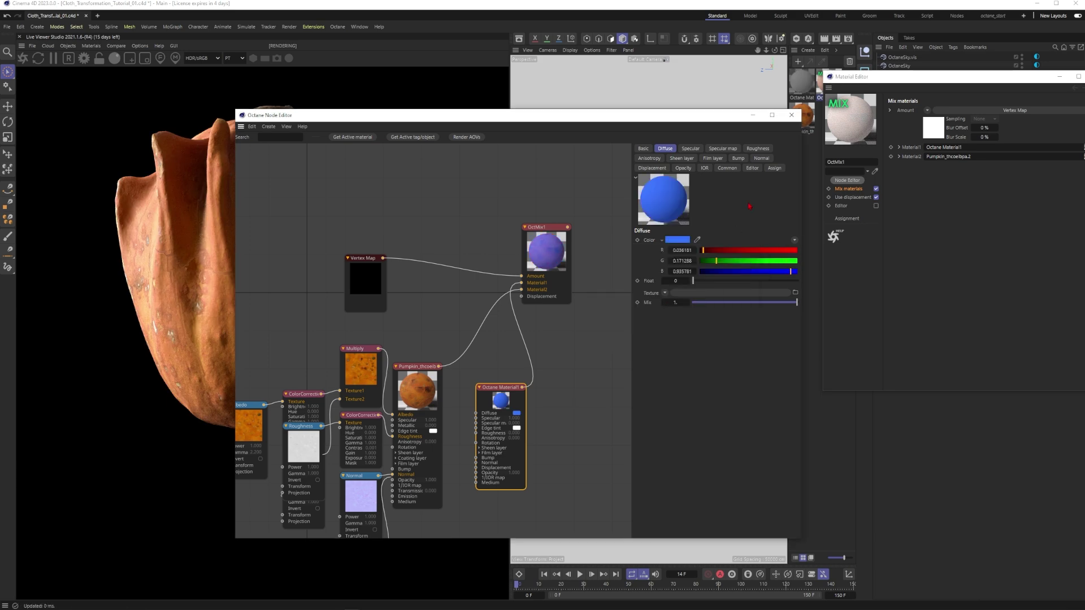
click(791, 115)
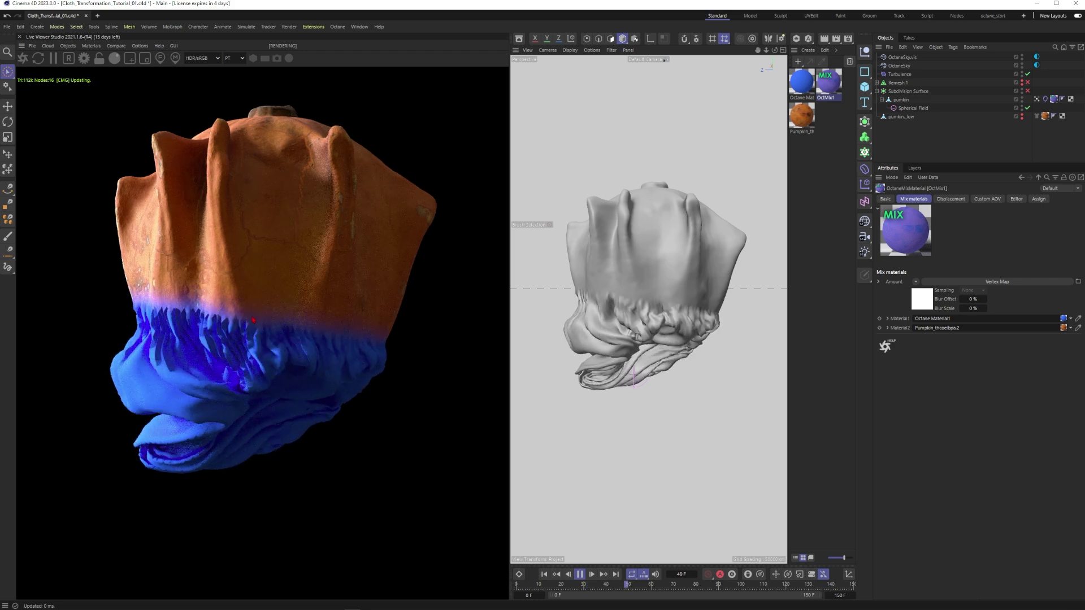
Stop the playback at frame 54 and set the blue Octane material's type to Specular.
click(580, 574)
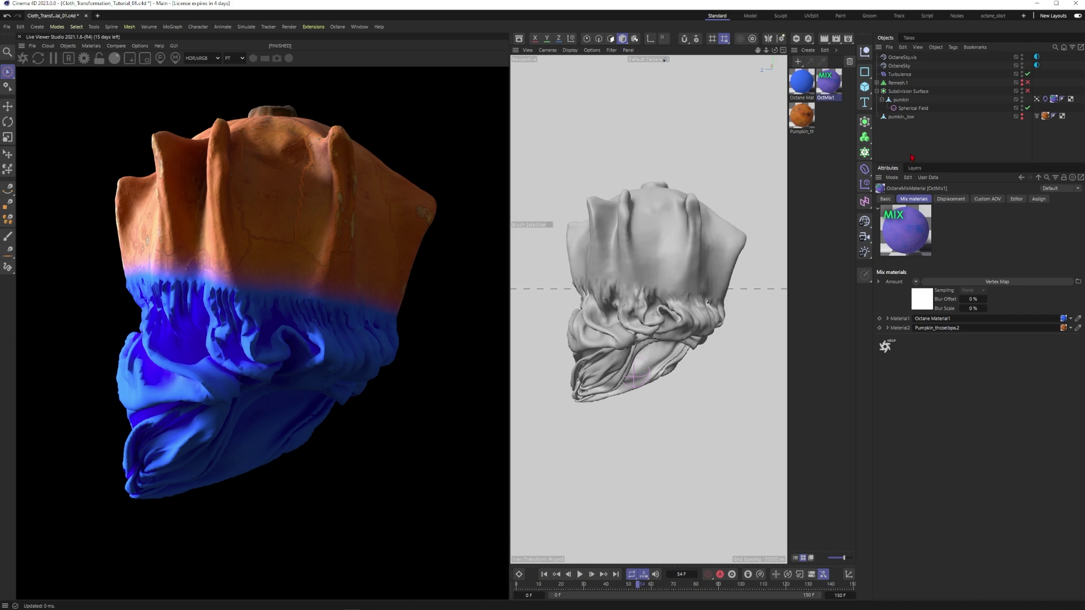
double_click(802, 83)
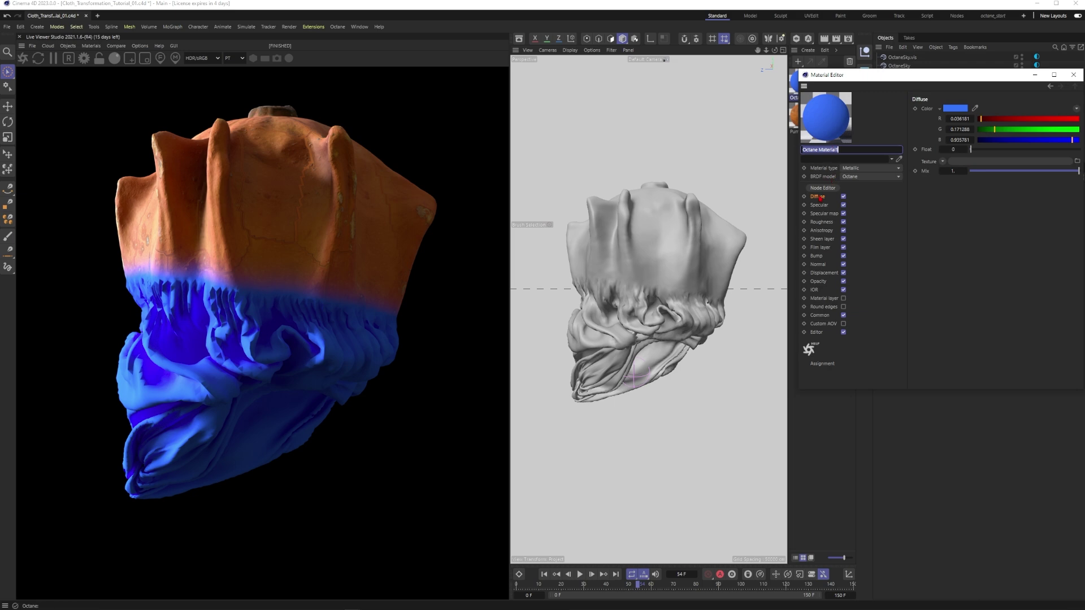
click(860, 168)
click(862, 196)
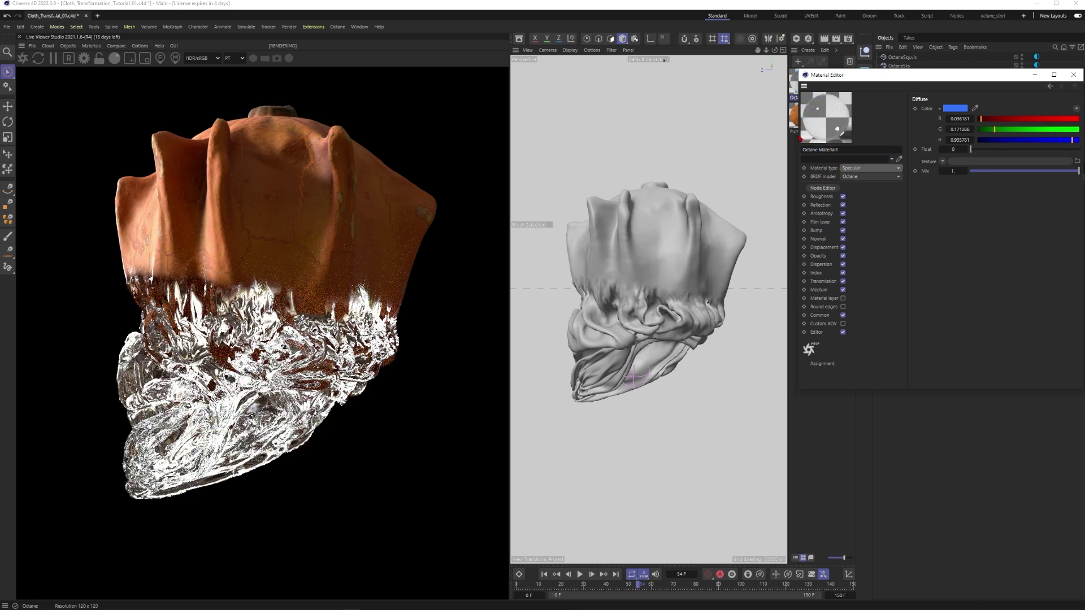
Set the specular material's roughness float to 0.01 and close the Material Editor.
drag(887, 77, 853, 82)
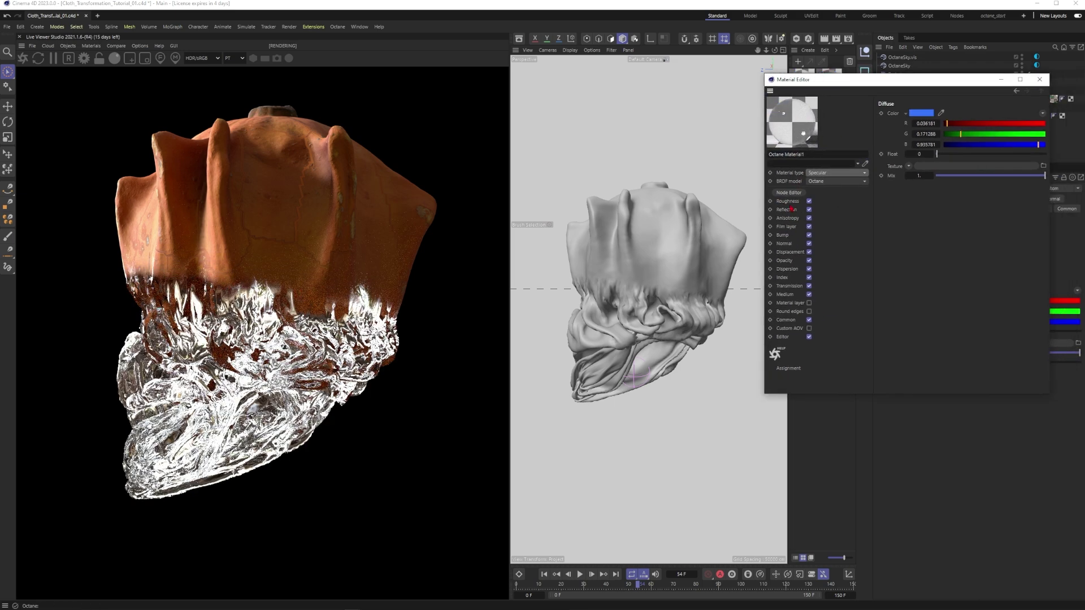
click(789, 202)
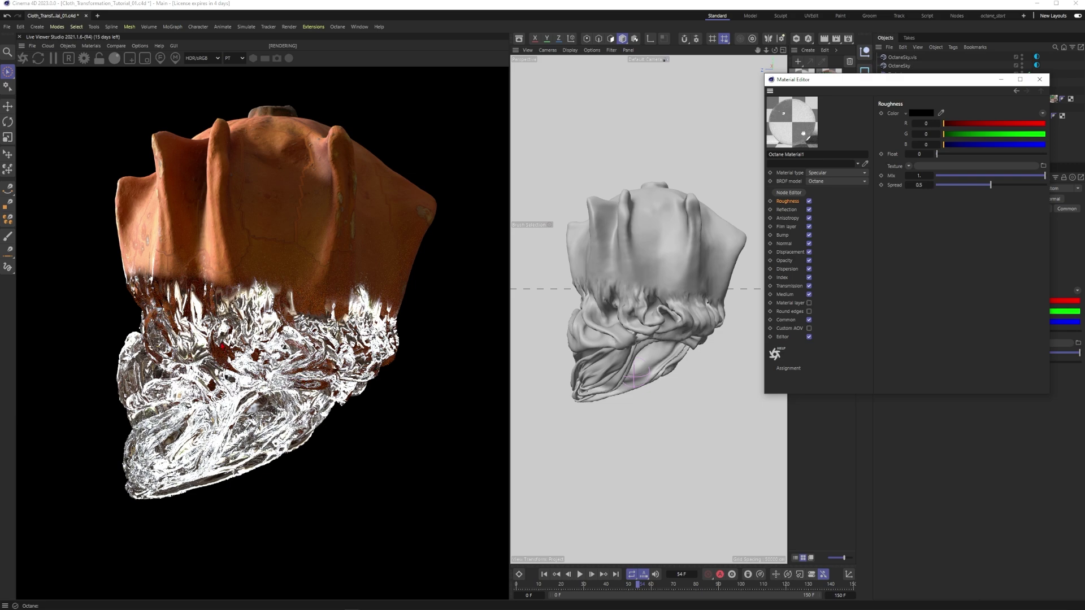
key(Return)
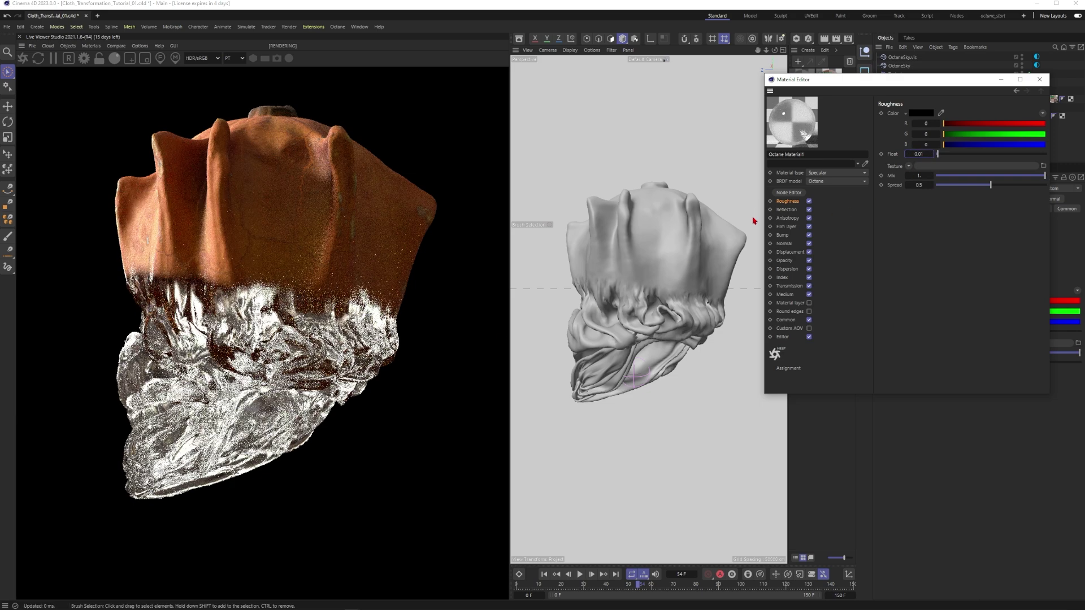
click(1039, 80)
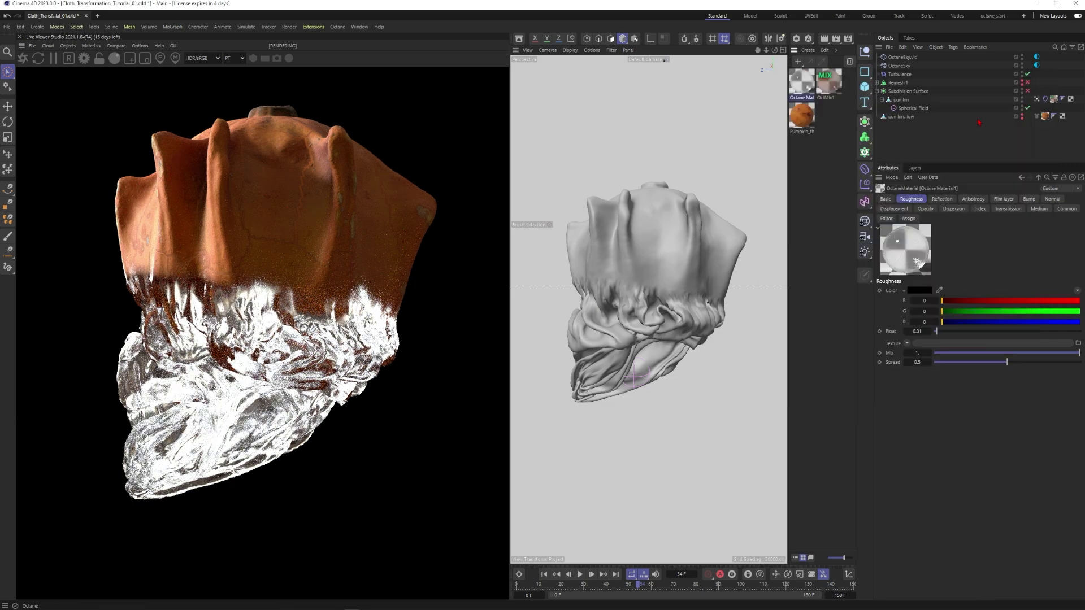
Set the power of the HDR image texture in the visible sky's Environment tag to 0.3.
click(1036, 57)
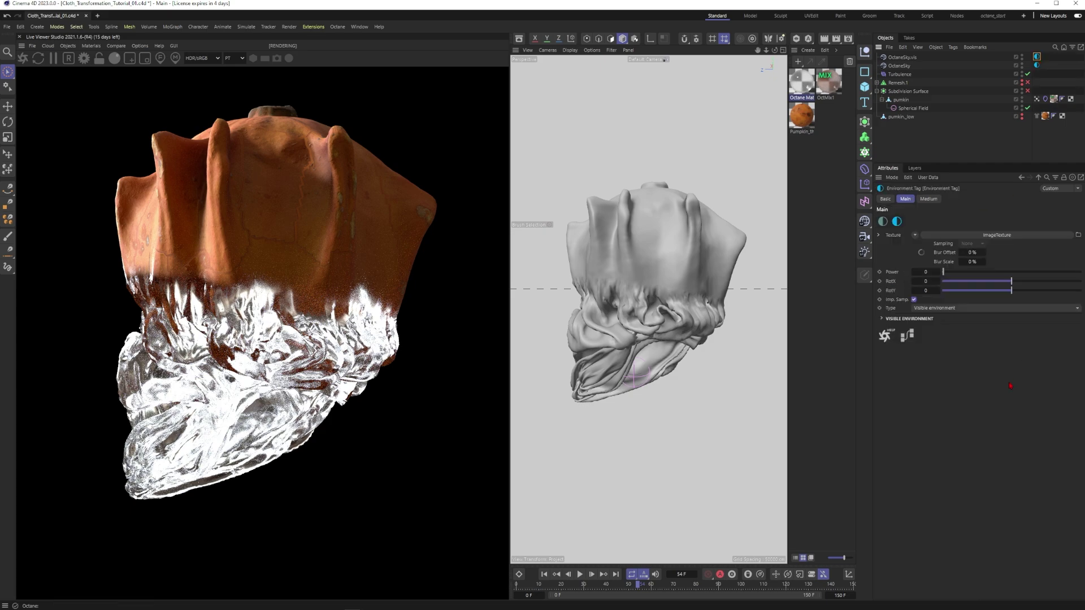
double_click(925, 269)
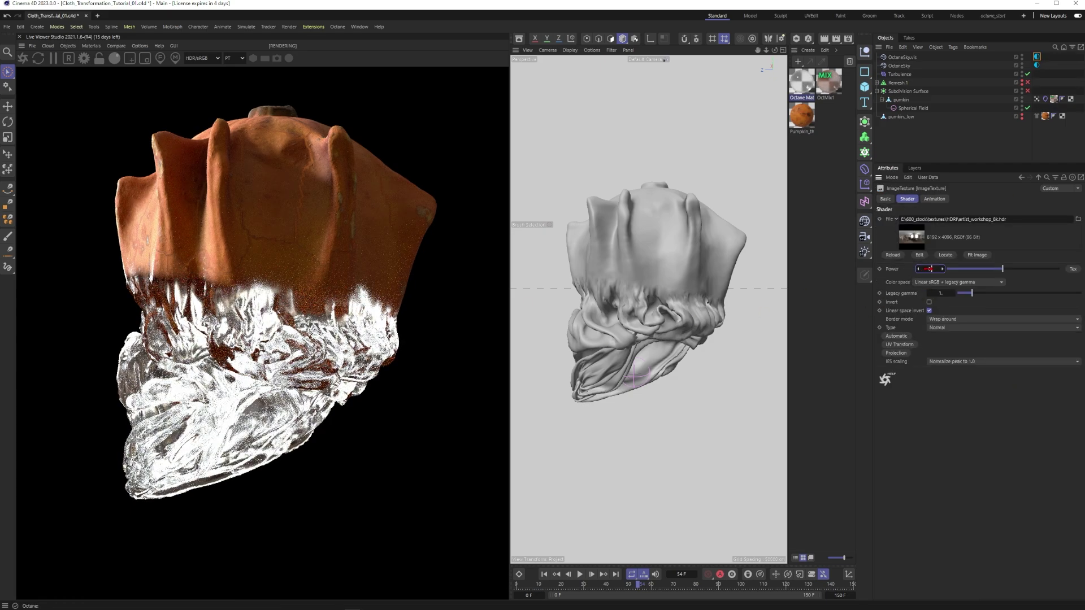
text(0.3)
key(Return)
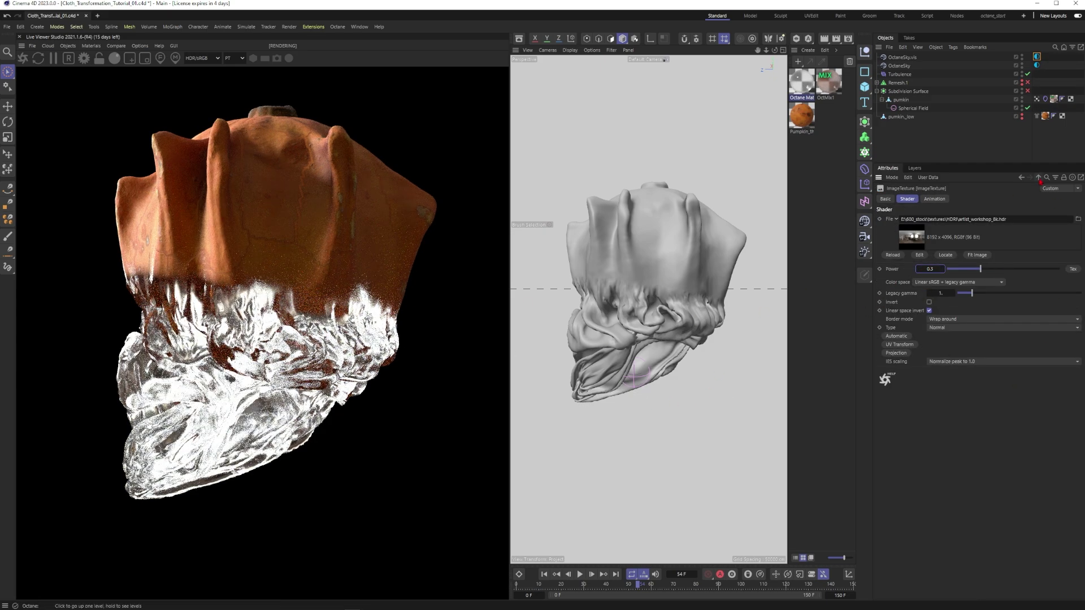
Return to the visible sky's Environment tag and rotate the HDR environment to a RotX of about -0.55.
click(1038, 178)
drag(1010, 282, 974, 282)
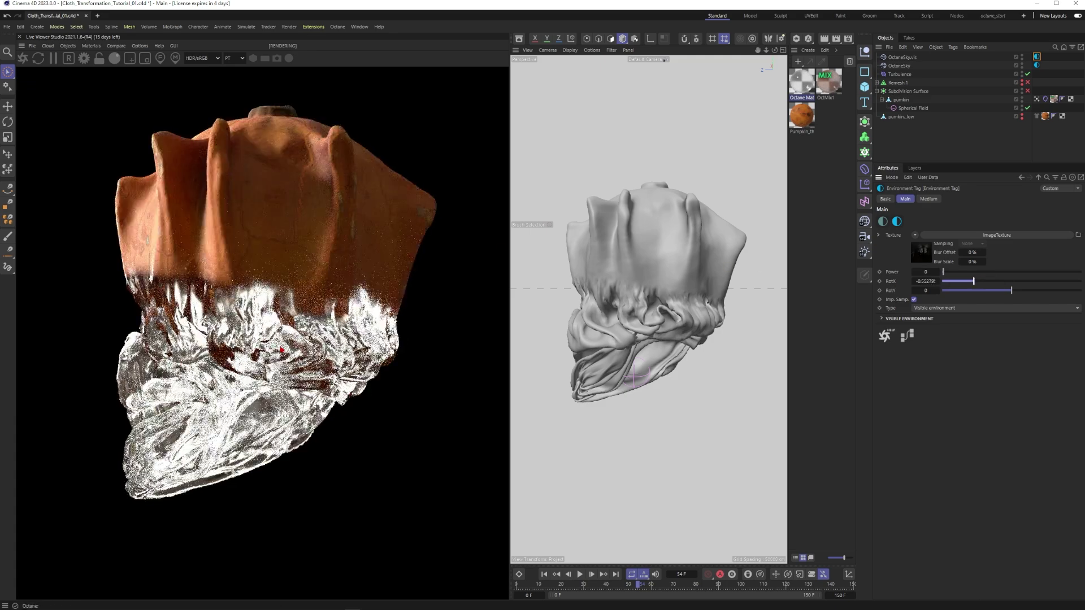
Set the specular Octane material's transmission color to a pinkish red with RGB 240, 128, 128 and close the color chooser.
click(800, 82)
click(1008, 208)
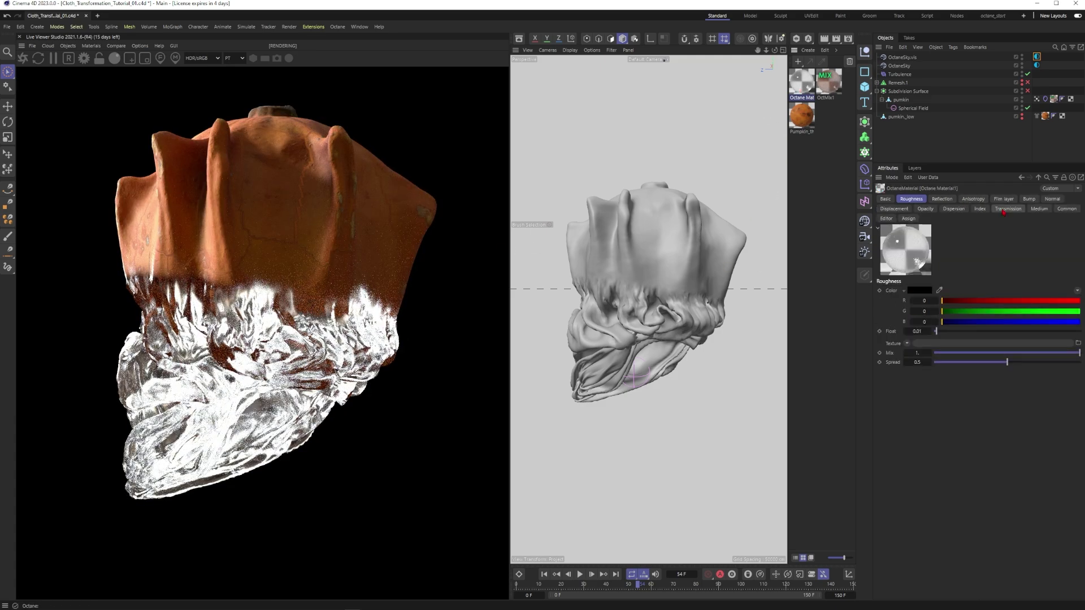
click(919, 290)
drag(853, 363, 850, 360)
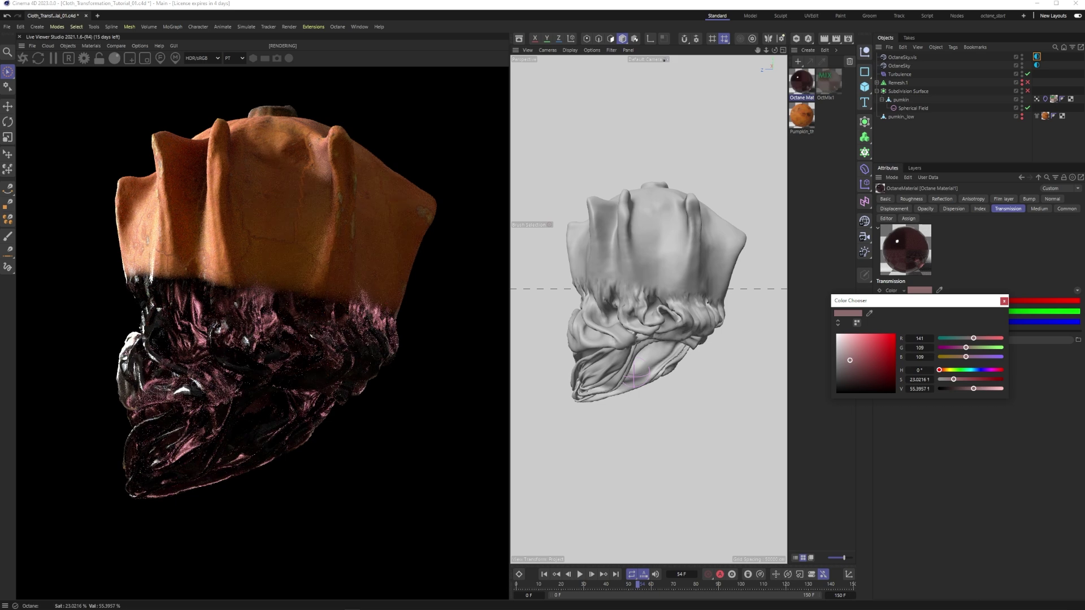
click(1004, 302)
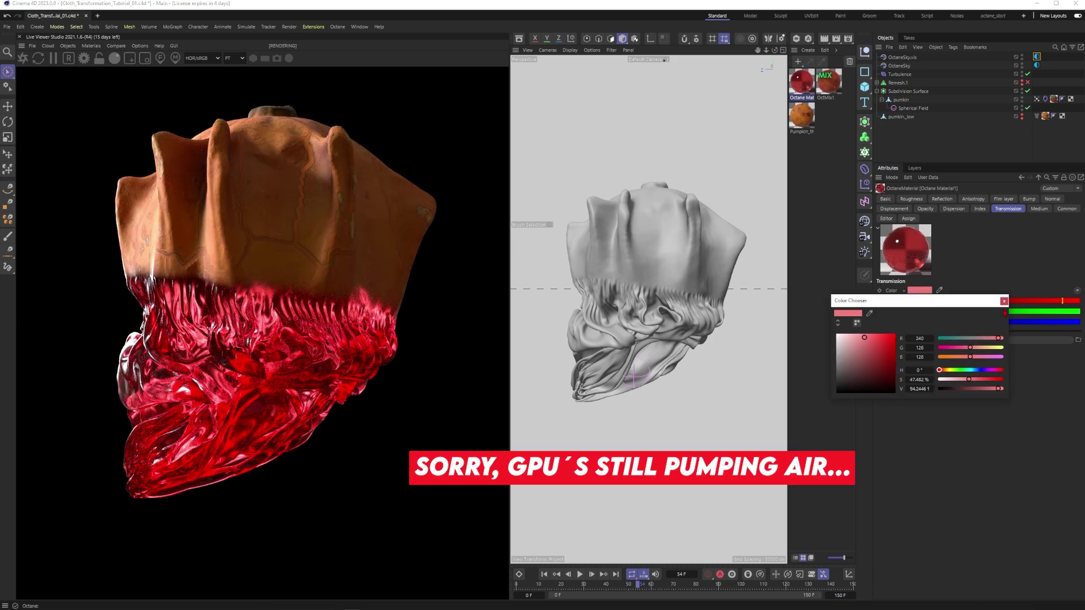
click(1003, 302)
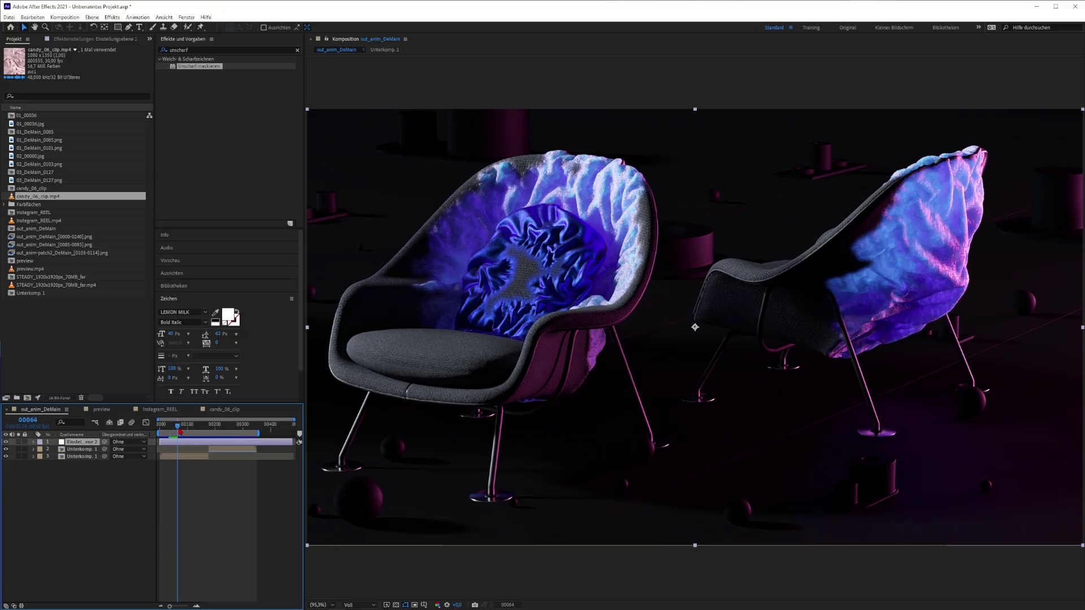
Switch to After Effects and scrub the out_anim_DeMain composition around frame 41 to review the chair's cloth transformation.
drag(178, 429, 174, 430)
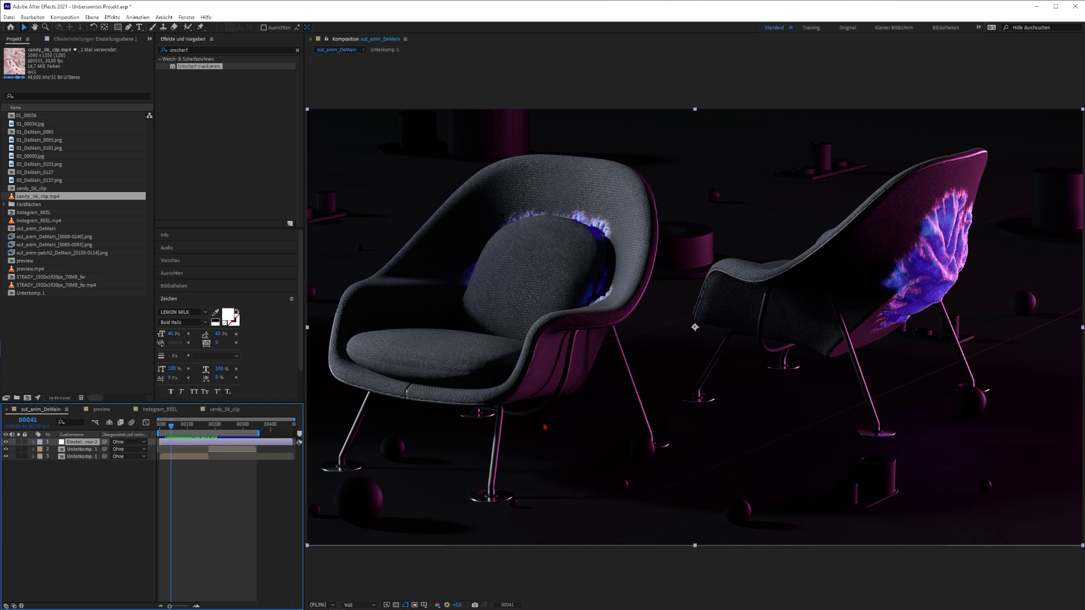
mouse_move(171, 428)
mouse_down()
mouse_move(192, 431)
mouse_move(171, 433)
mouse_up()
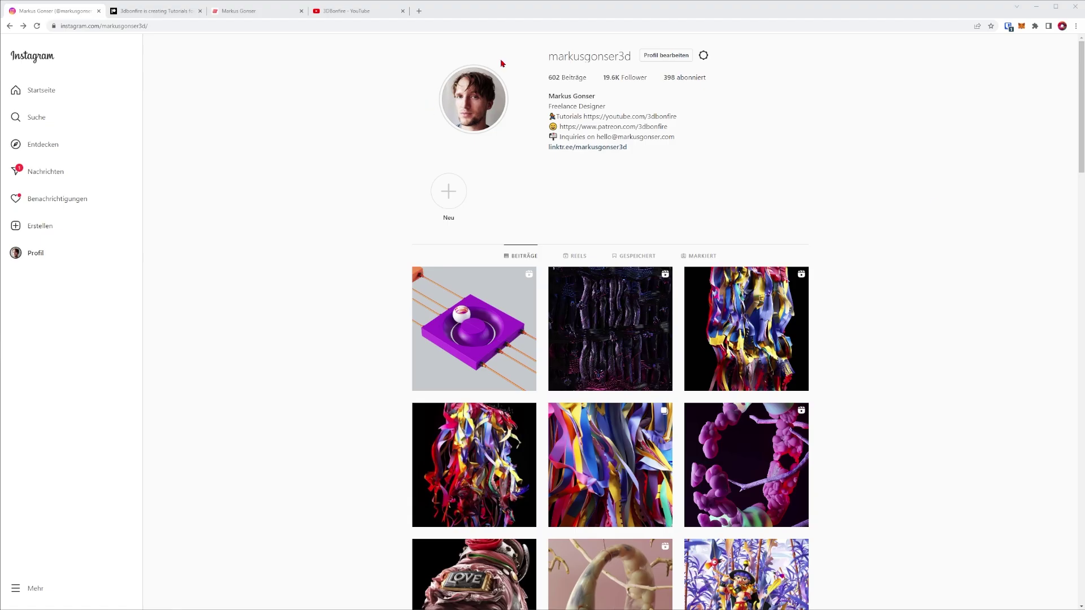
Switch to the browser and look through the posts on the creator's Instagram profile.
click(551, 53)
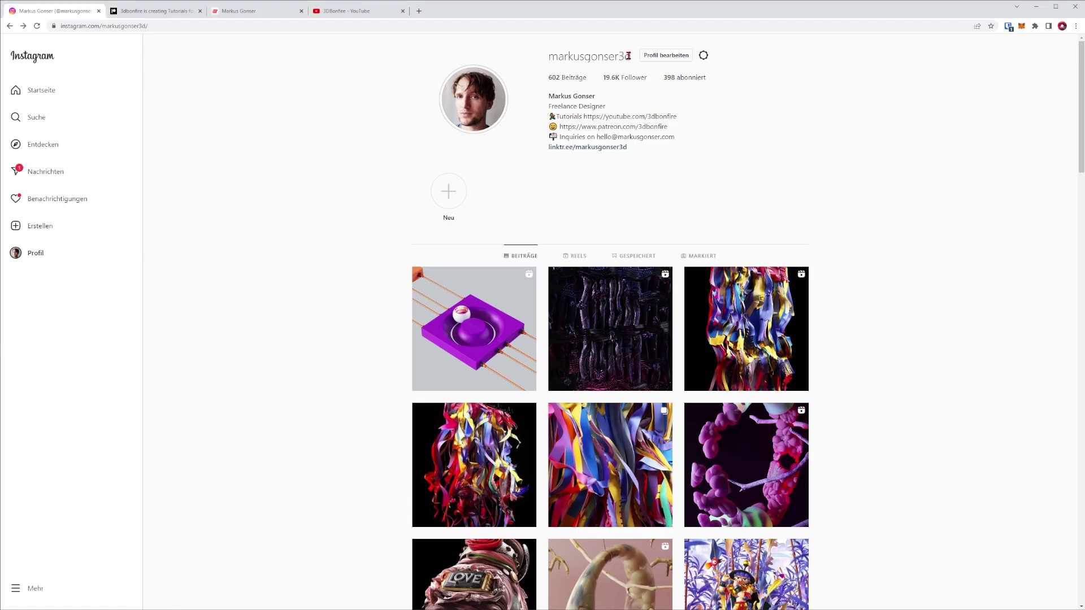
drag(628, 54, 546, 65)
click(534, 65)
scroll(531, 198, down, 17)
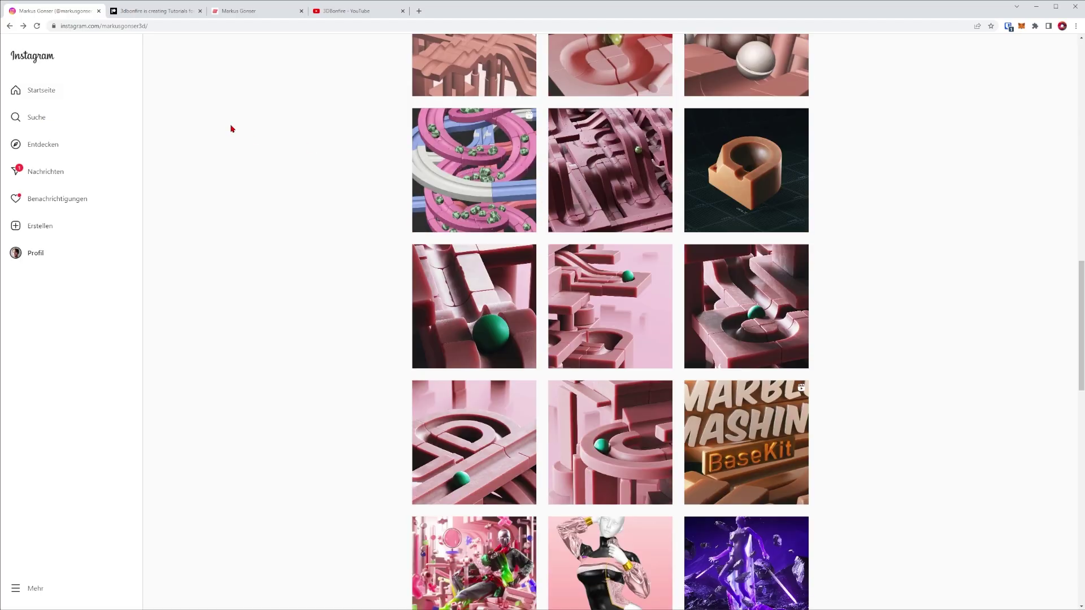
View the 3dbonfire Patreon membership page, the creator's Gumroad shop and the 3DBonfire YouTube channel.
click(152, 11)
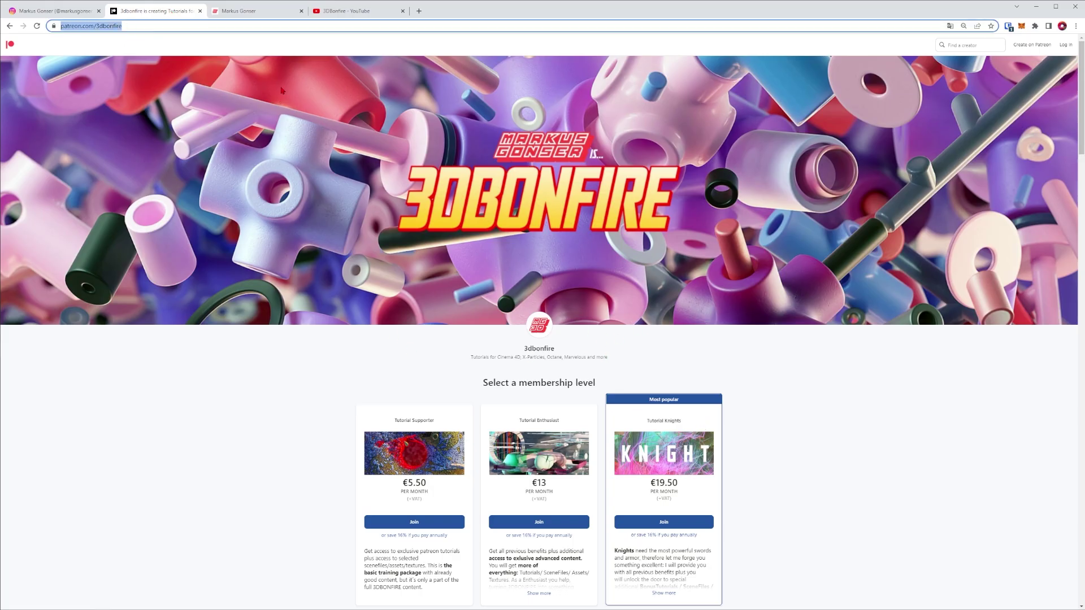
click(243, 11)
drag(417, 55, 359, 55)
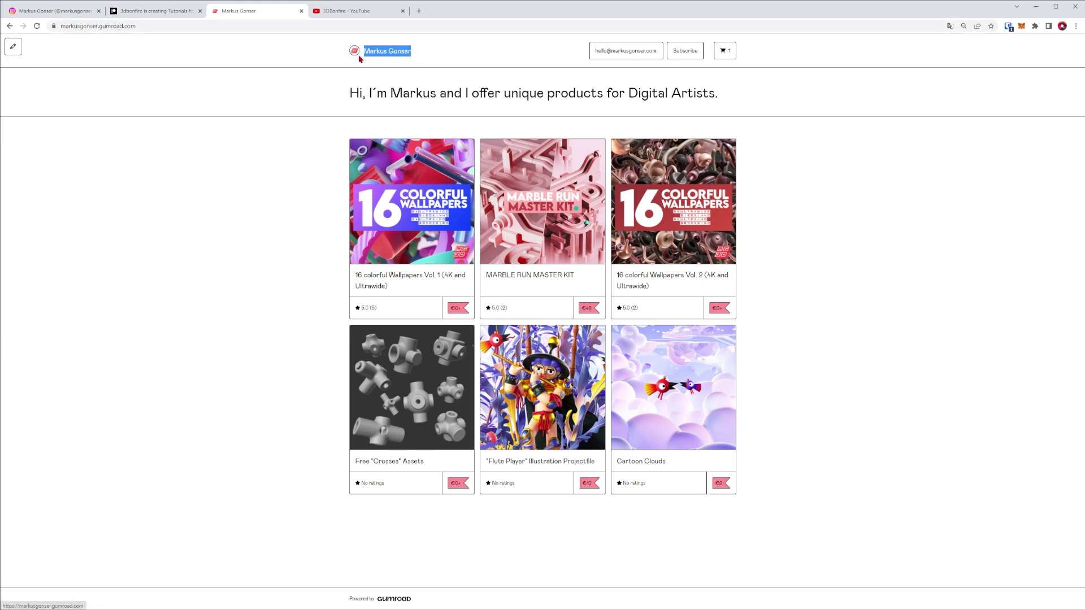
click(356, 11)
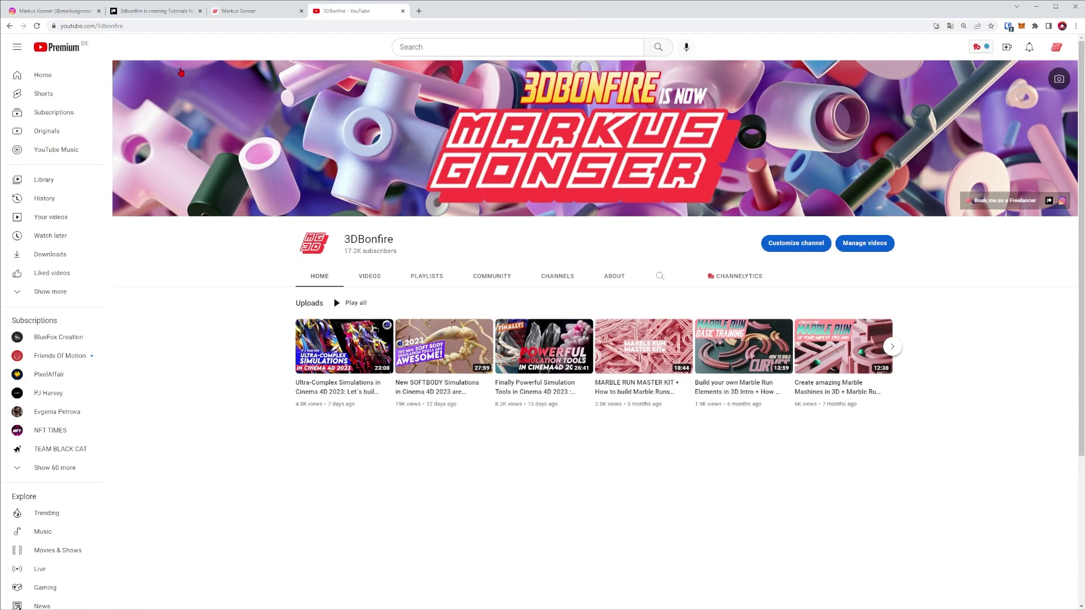
drag(417, 244, 342, 237)
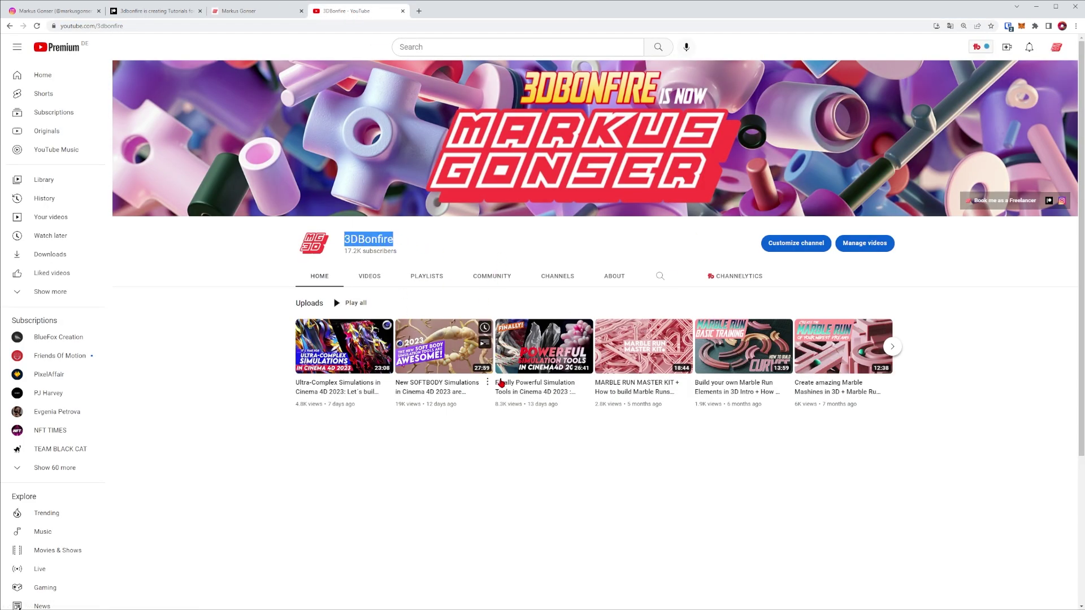
click(739, 499)
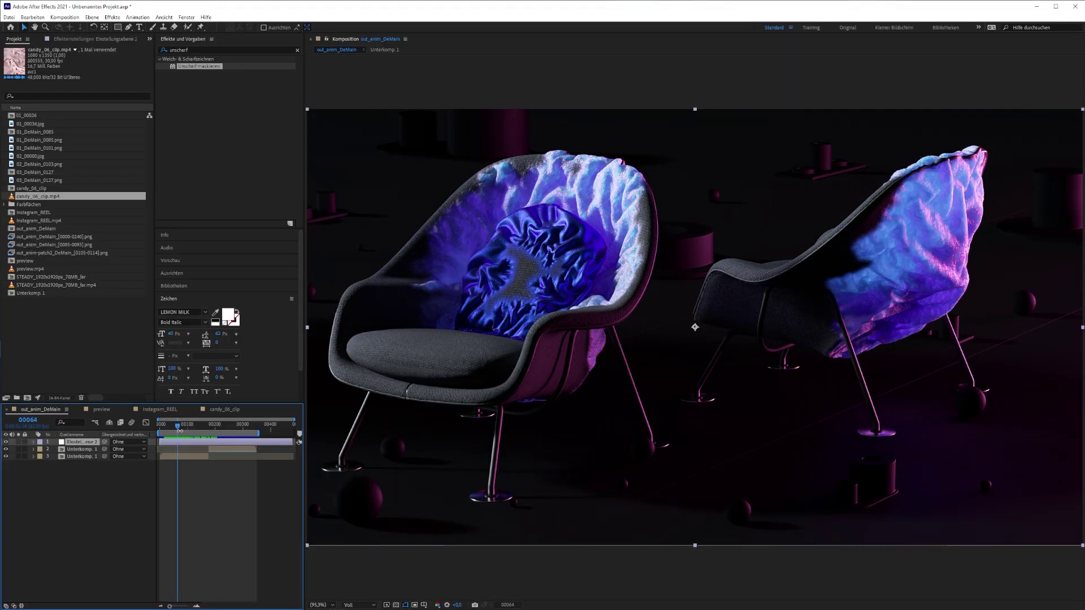
Switch back to After Effects and scrub the chair animation to frame 55.
drag(178, 431, 175, 433)
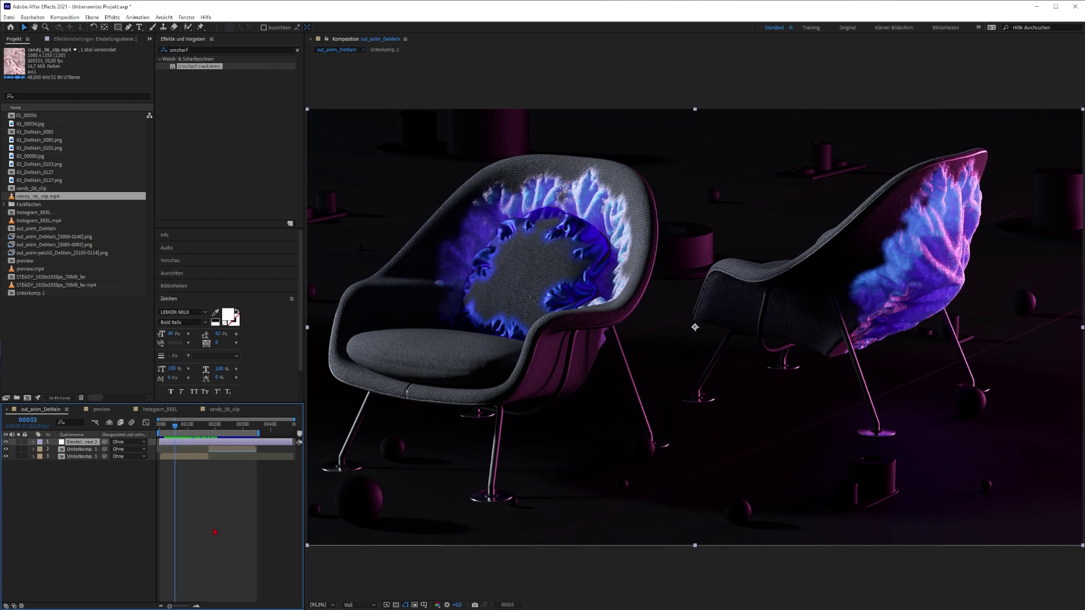